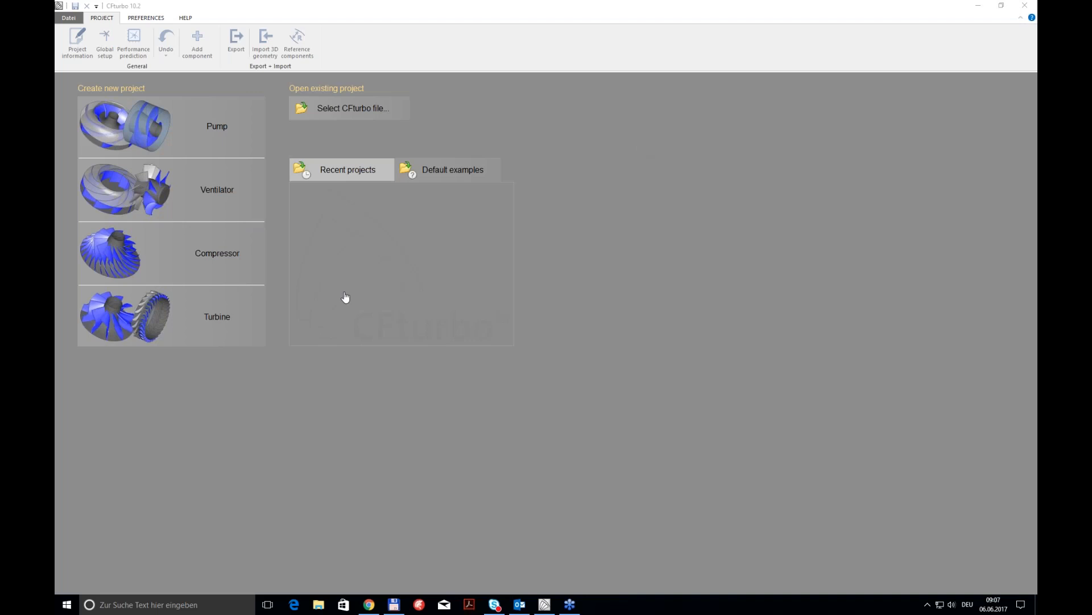
Create a new ventilator project and move its global setup dialog clear for editing
left_click(155, 193)
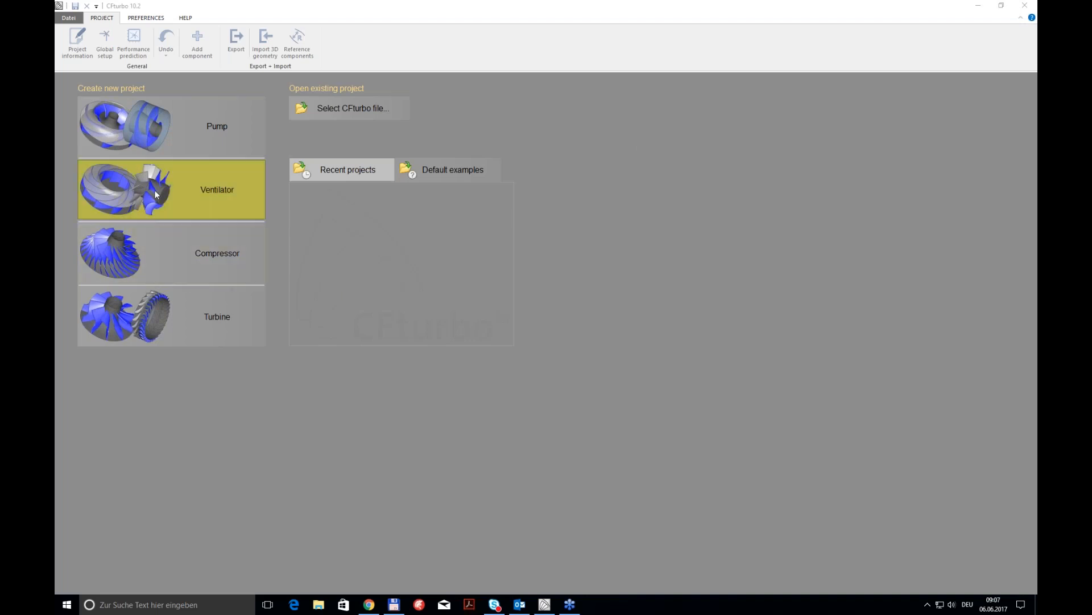
left_click(210, 189)
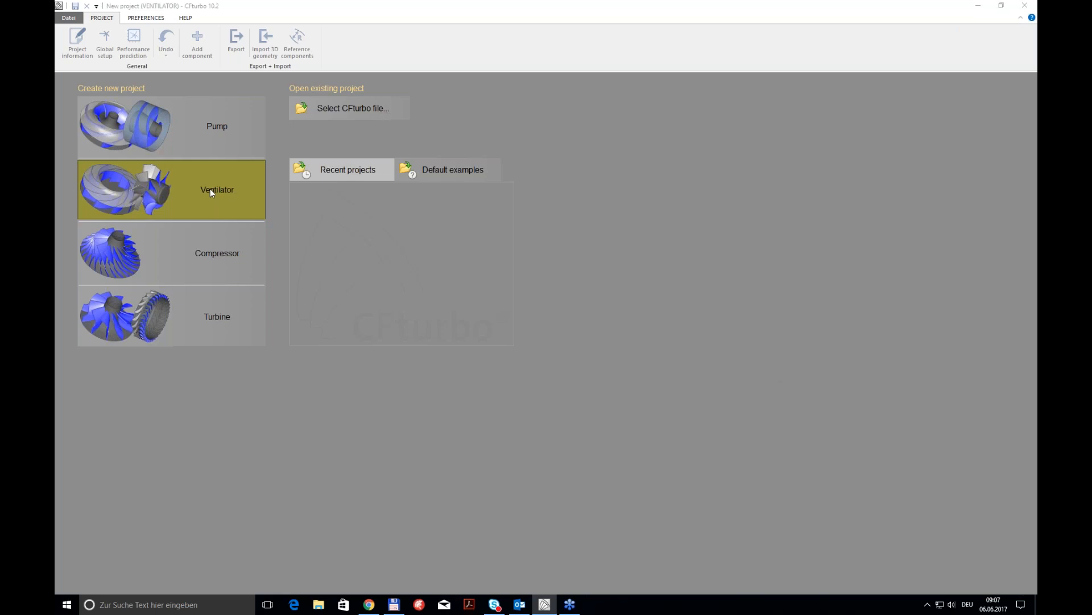
left_click_drag(710, 196, 570, 218)
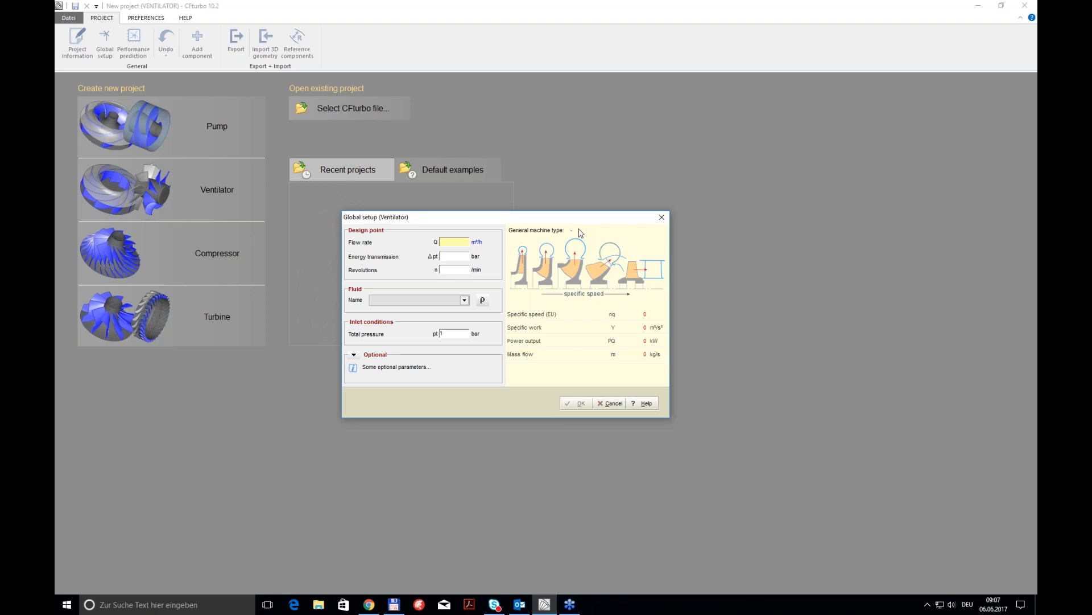
left_click_drag(528, 219, 509, 223)
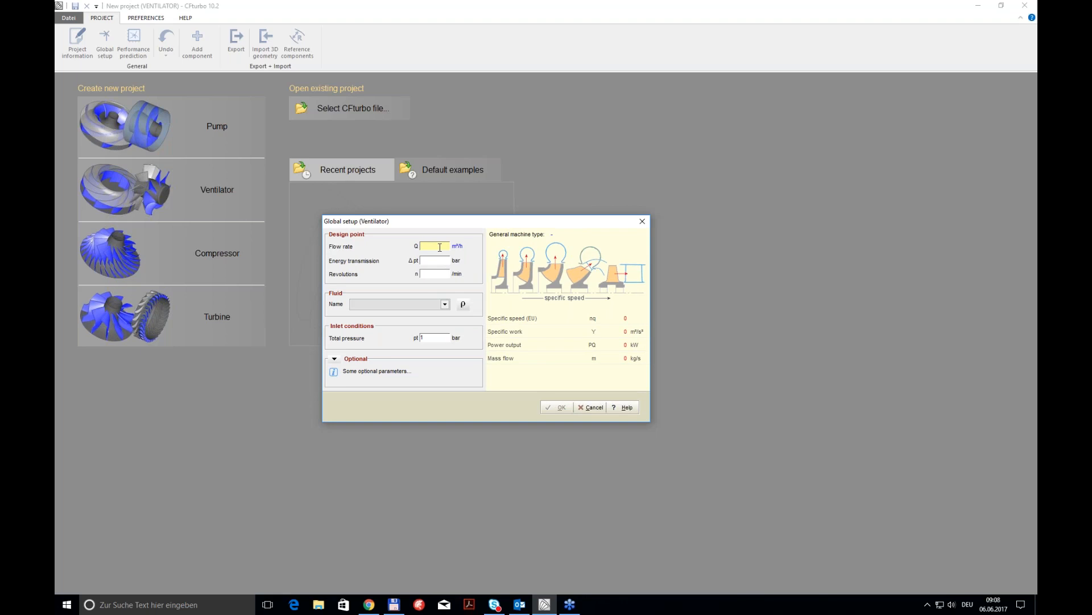
Define the design point with a flow rate of 38000 m³/h, an energy transmission of 0.264 bar and 2980 /min revolutions
type("38000")
key("Tab")
type("0.265")
key("Tab")
type("2")
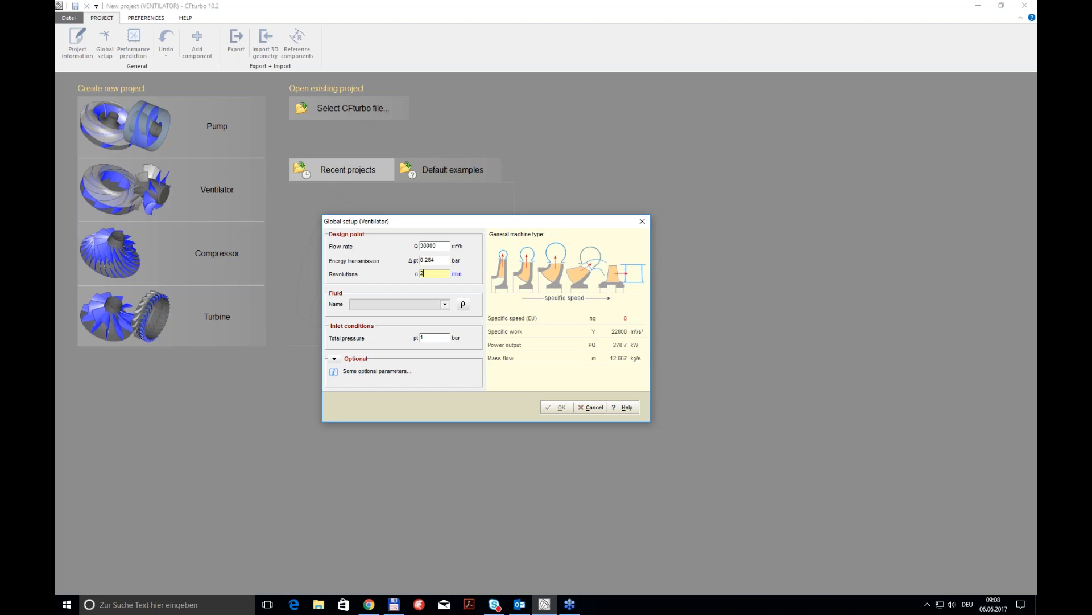
type("908")
key("BackSpace")
key("BackSpace")
type("80")
key("Tab")
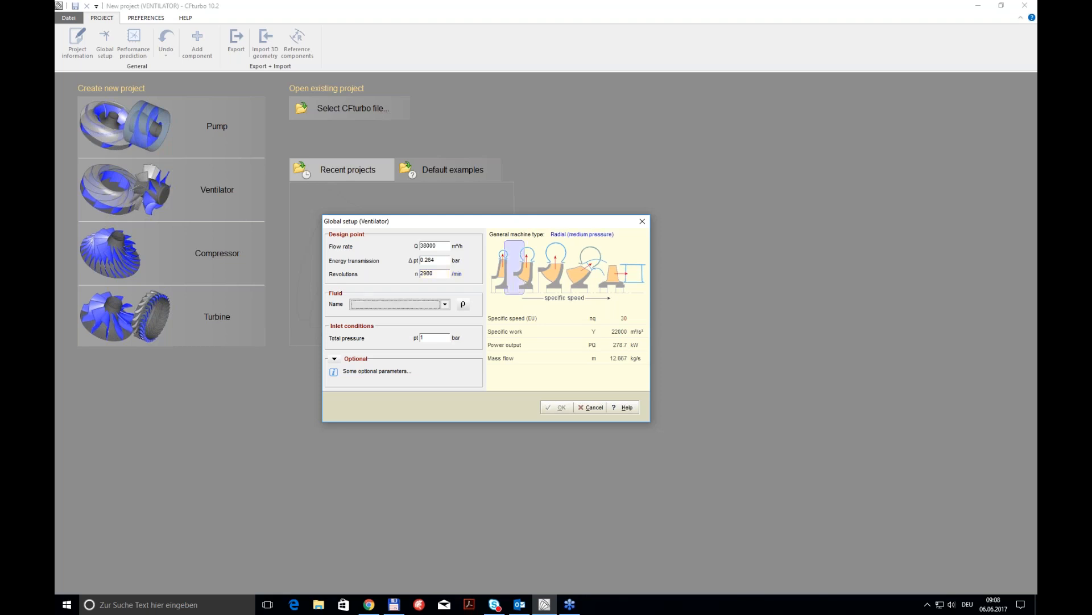
Select the working fluid for the ventilator and confirm the global setup
key("Down")
key("Down")
left_click(560, 407)
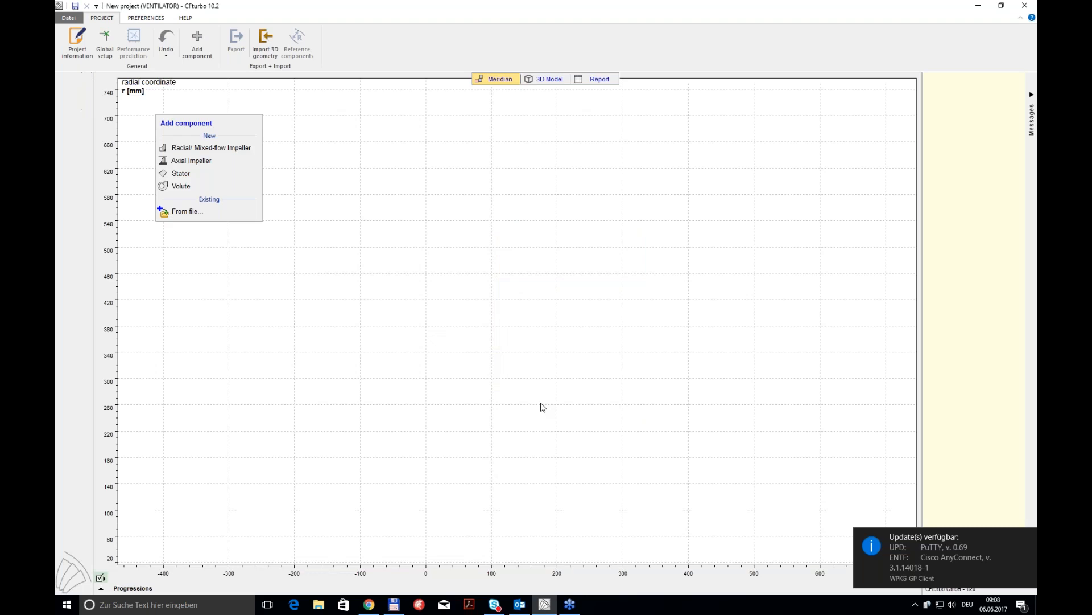
Add a radial/mixed-flow impeller and review its initial main dimensions, meridian sketch and setup options
left_click(215, 148)
left_click_drag(633, 130, 450, 151)
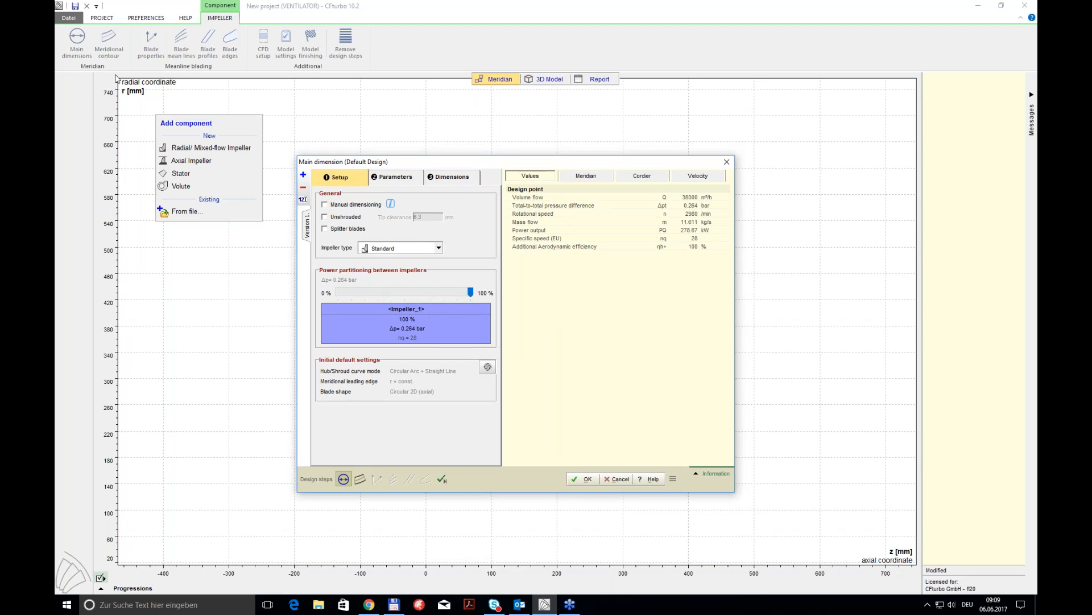
left_click(466, 179)
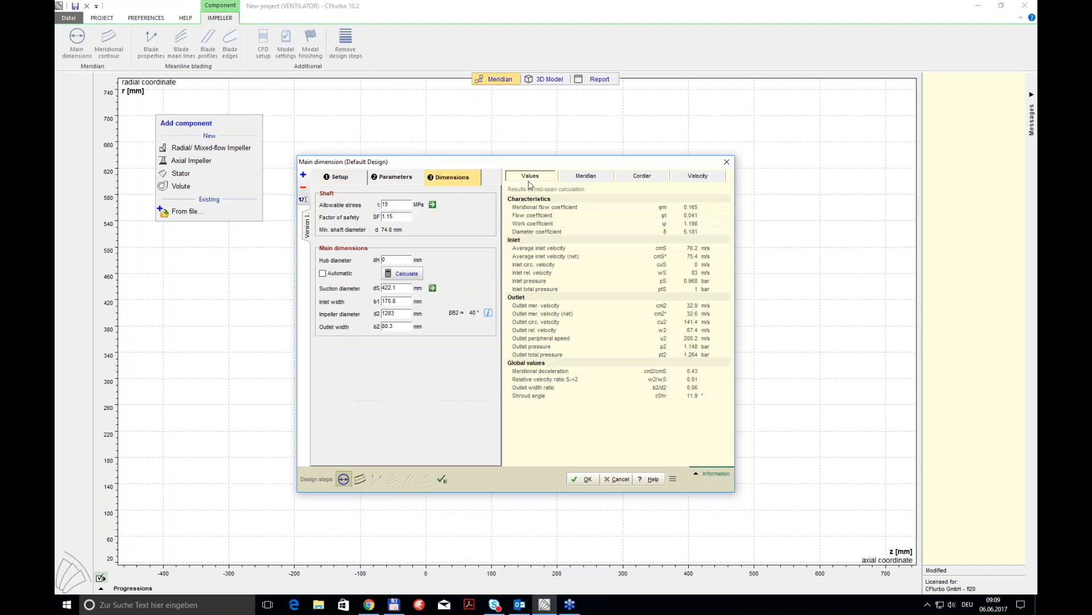
left_click(602, 176)
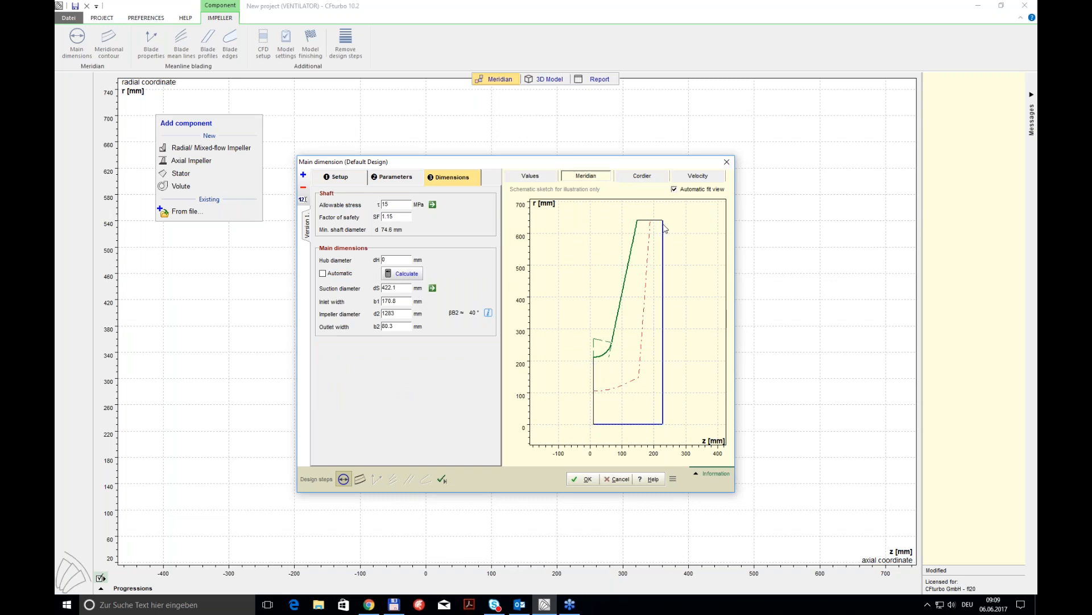
left_click(342, 177)
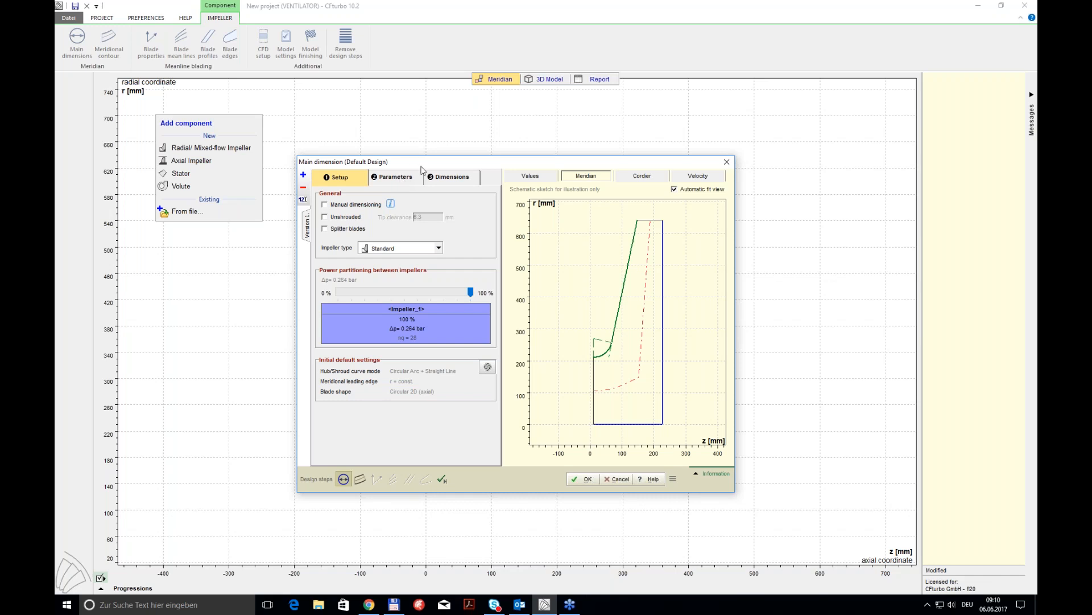
left_click_drag(429, 164, 423, 137)
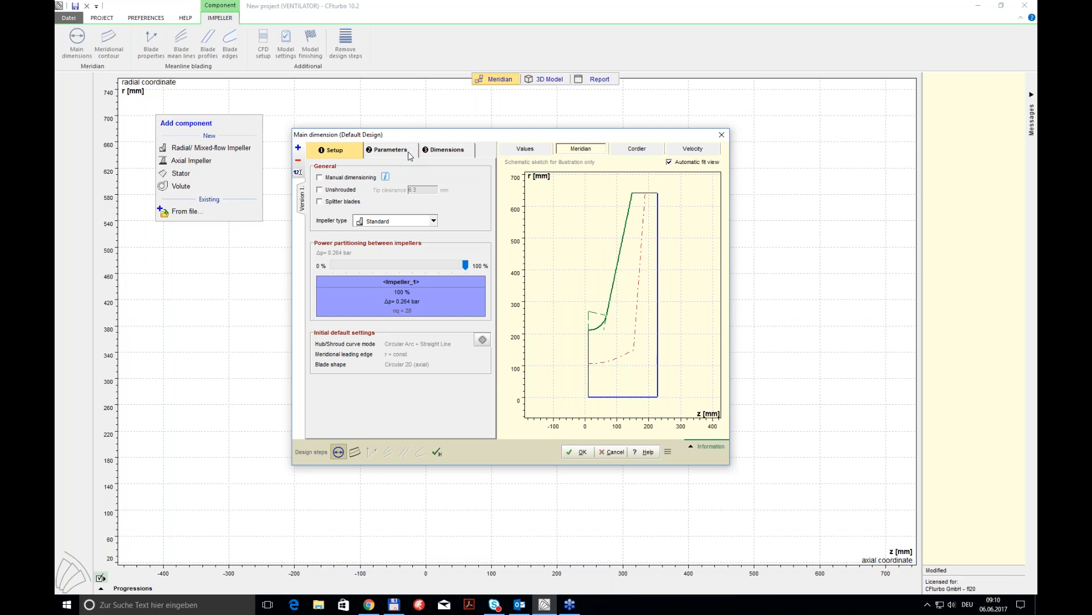
Examine the approximation function behind the impeller's diameter ratio d1/d2 and close it without changes
left_click(409, 155)
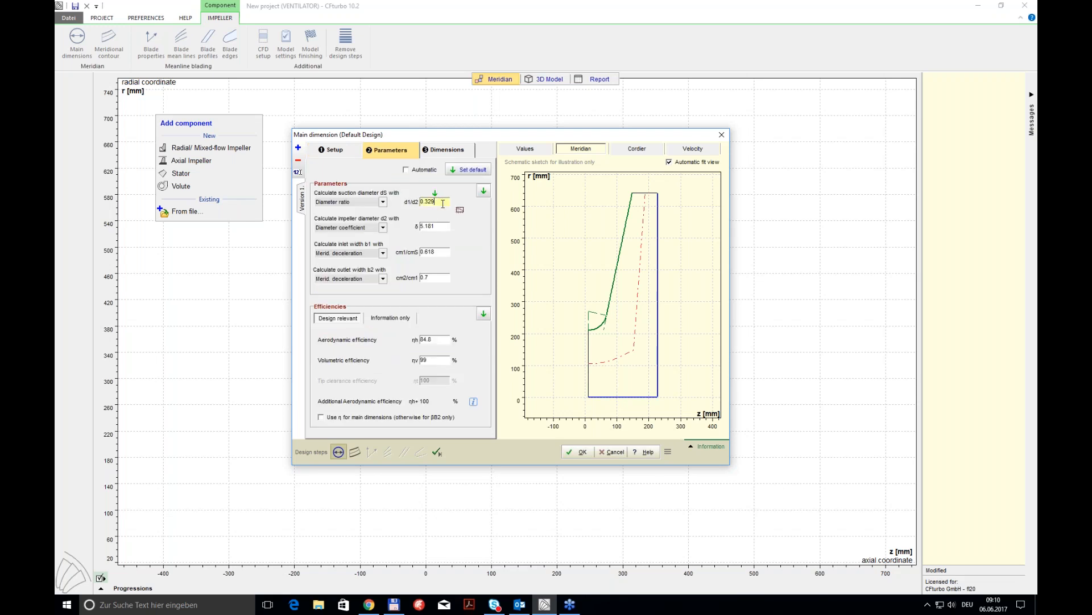
left_click(459, 211)
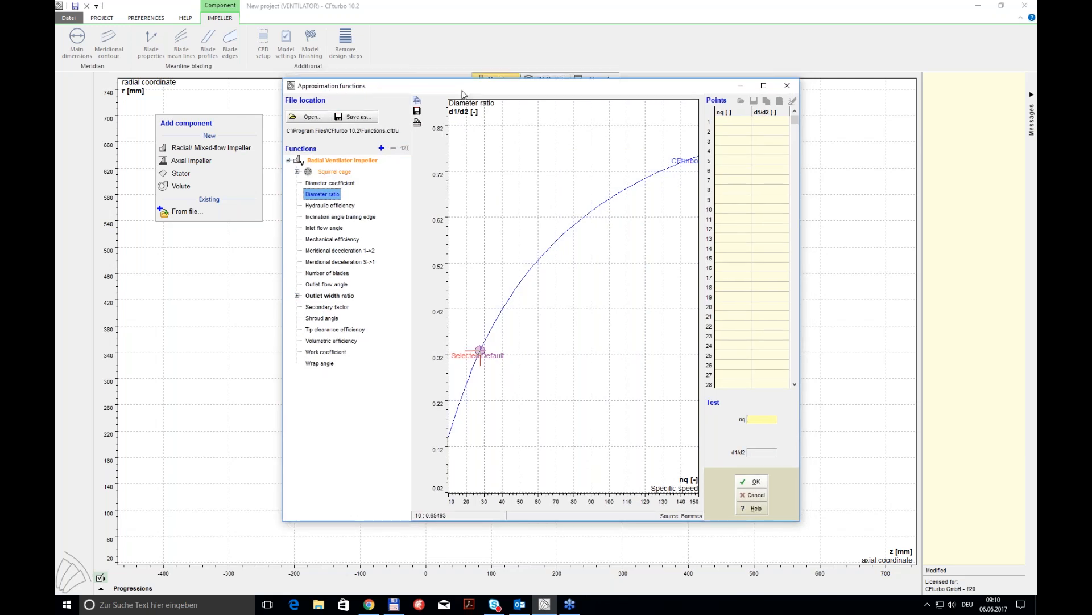
left_click_drag(474, 81, 434, 114)
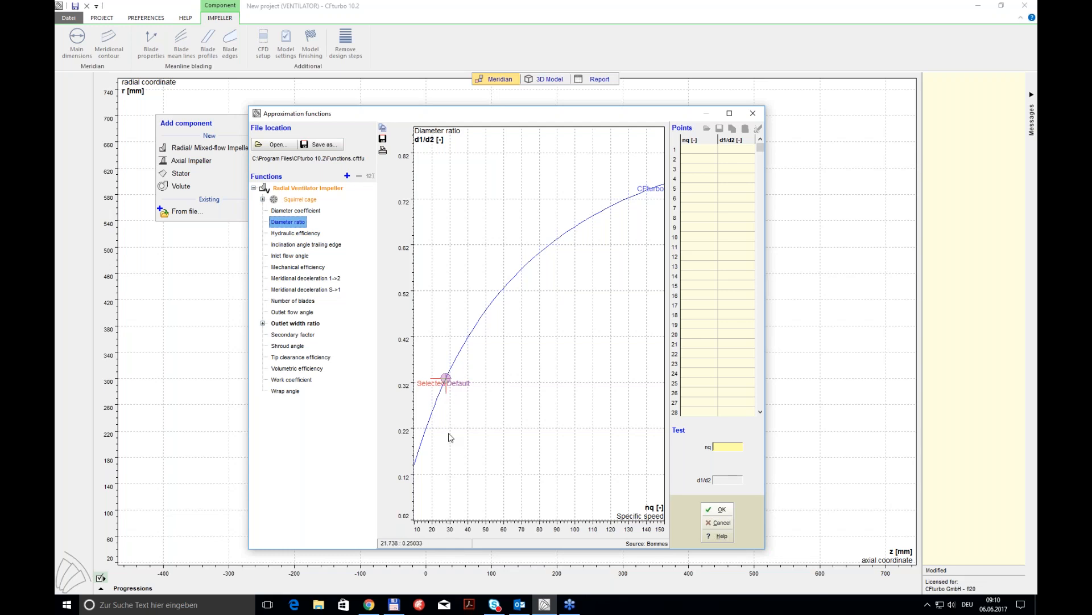
left_click(727, 447)
left_click(722, 522)
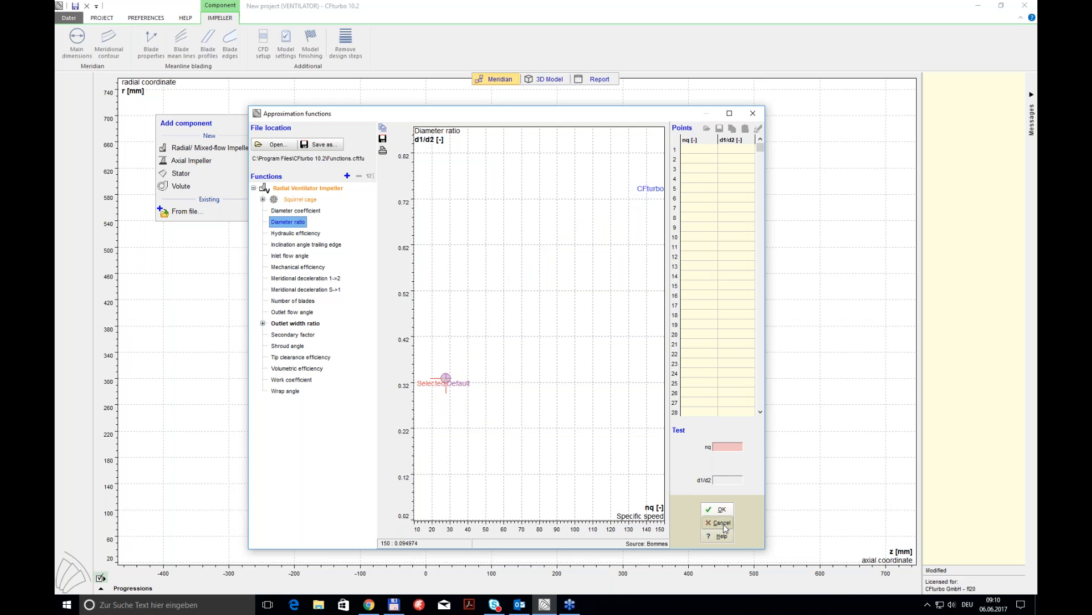
Review the diameter coefficient, meridional decelerations and efficiencies, and examine the approximation function for aerodynamic efficiency
left_click(437, 228)
left_click(438, 252)
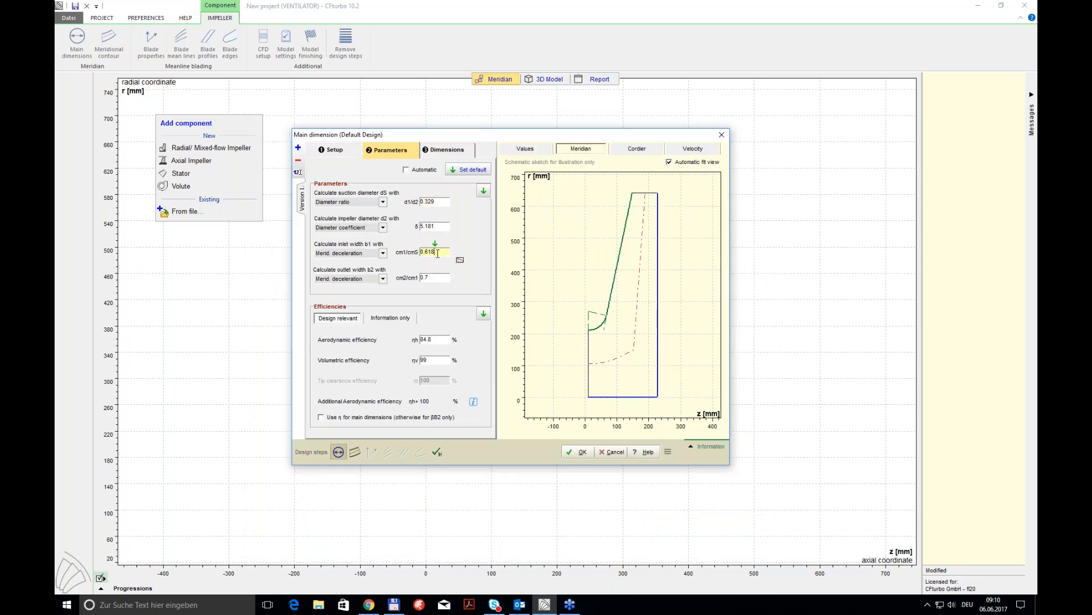
left_click(438, 277)
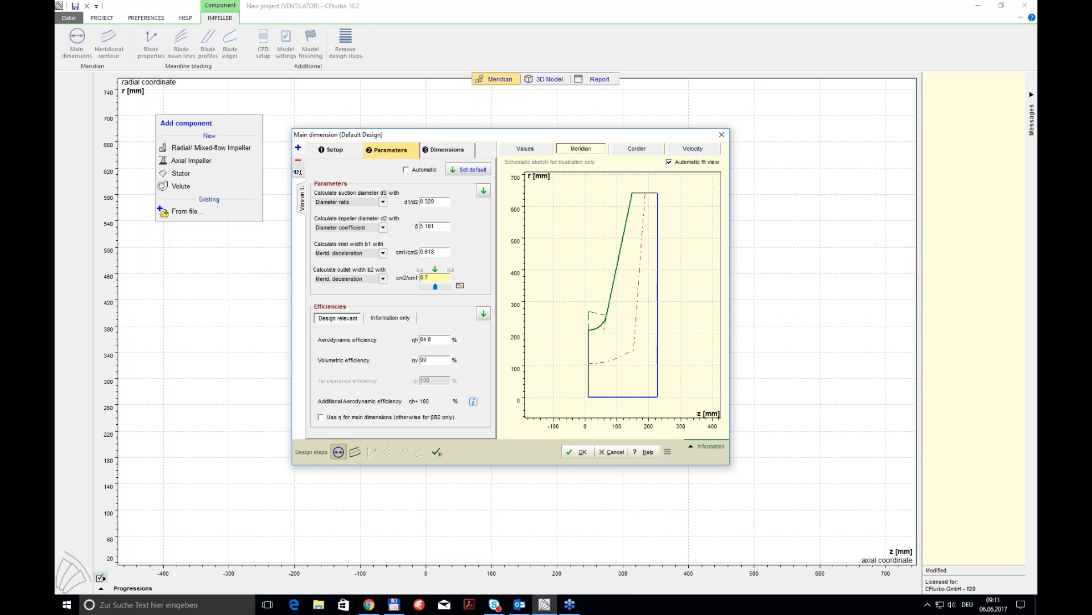
left_click(446, 340)
left_click(441, 360)
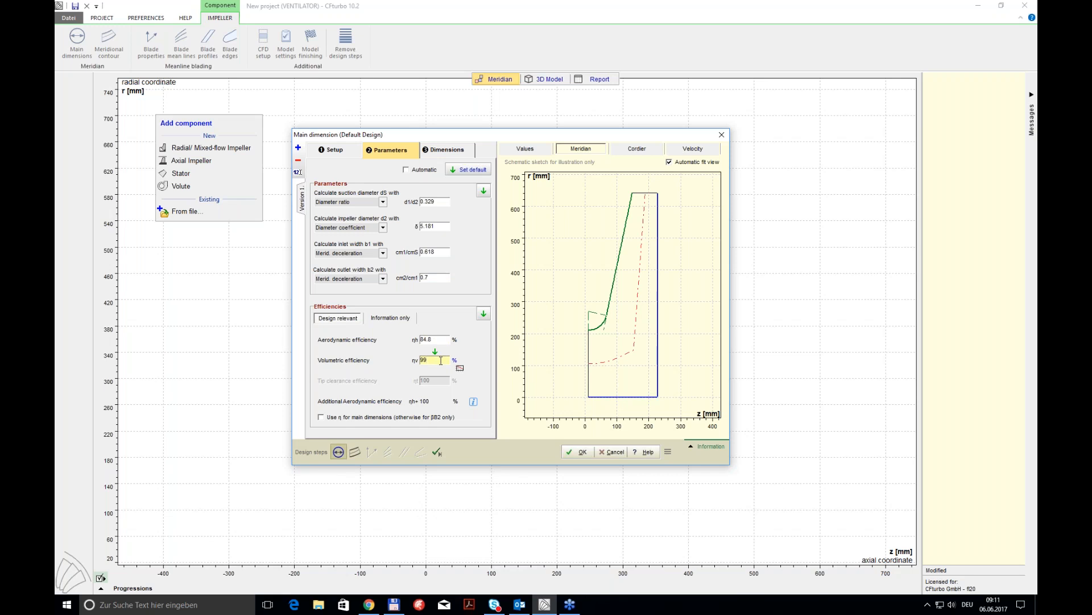
left_click(436, 340)
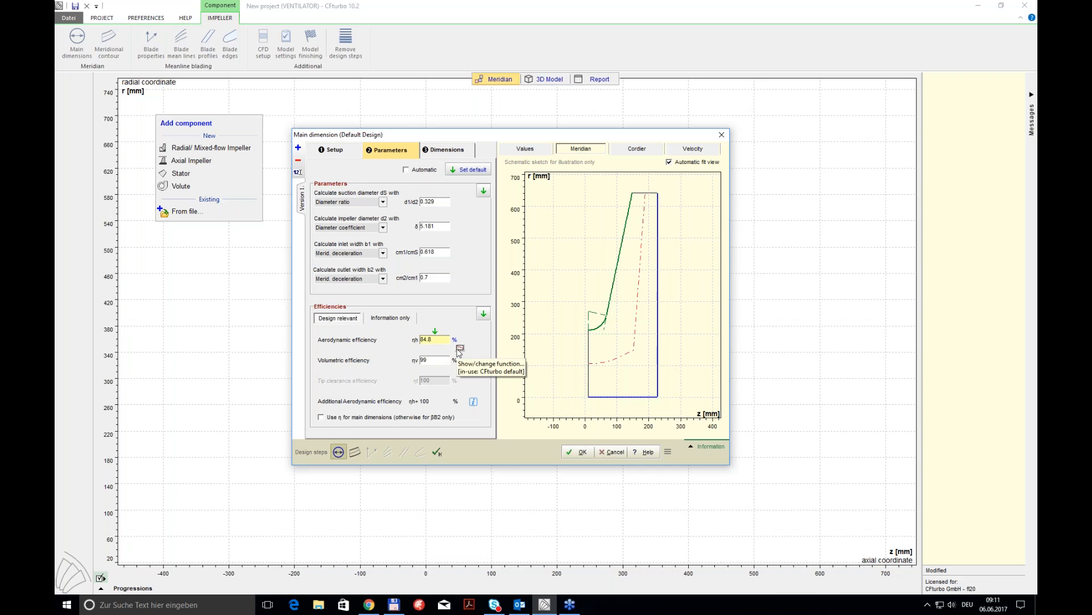
left_click(459, 348)
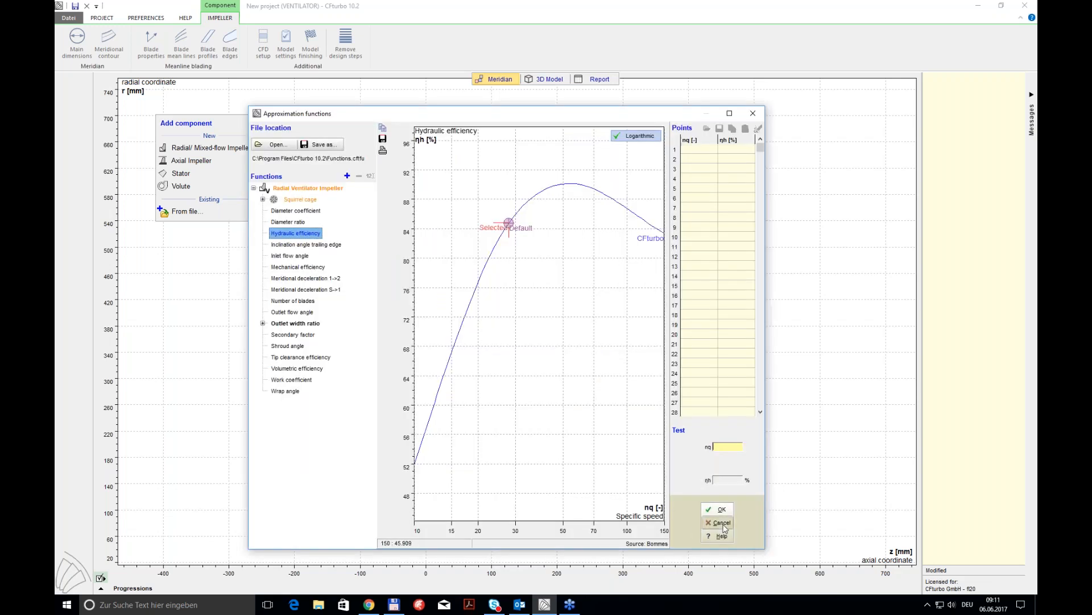
left_click(720, 523)
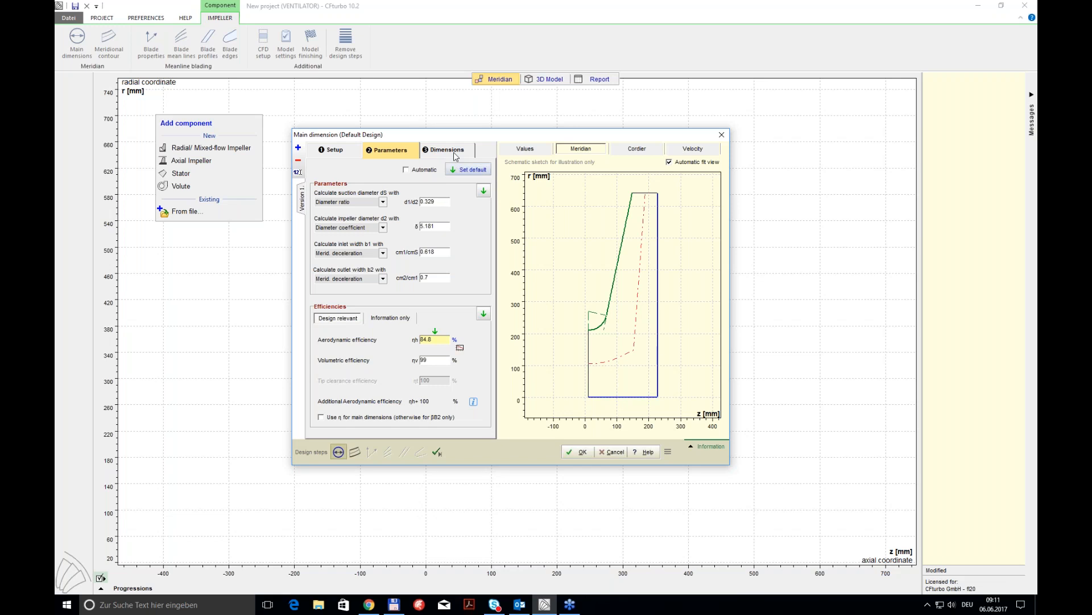
Set the hub diameter to 100 mm and recalculate the impeller's main dimensions
left_click(478, 172)
left_click(447, 152)
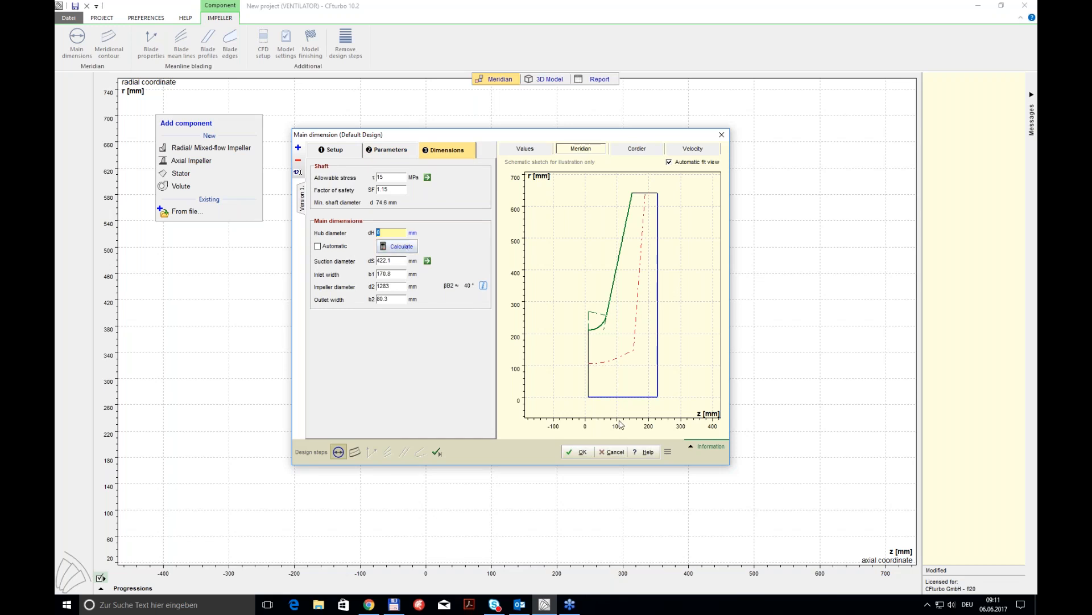
type("100")
left_click(398, 247)
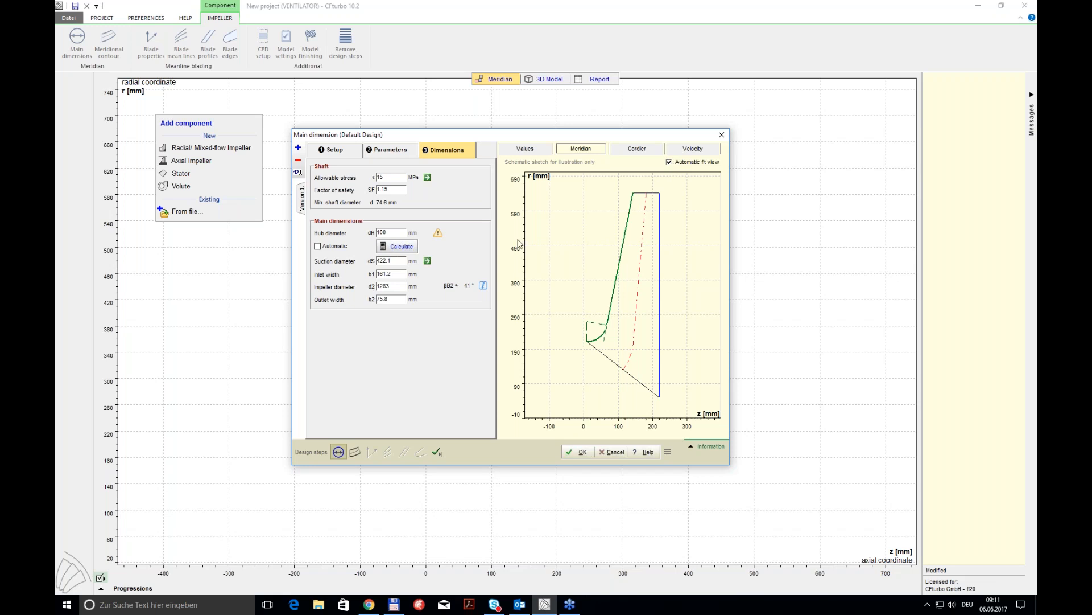
Try automatic dimensioning with a slightly higher diameter coefficient and without automatic fit view, restore the default coefficient and turn automatic dimensioning off
left_click(322, 247)
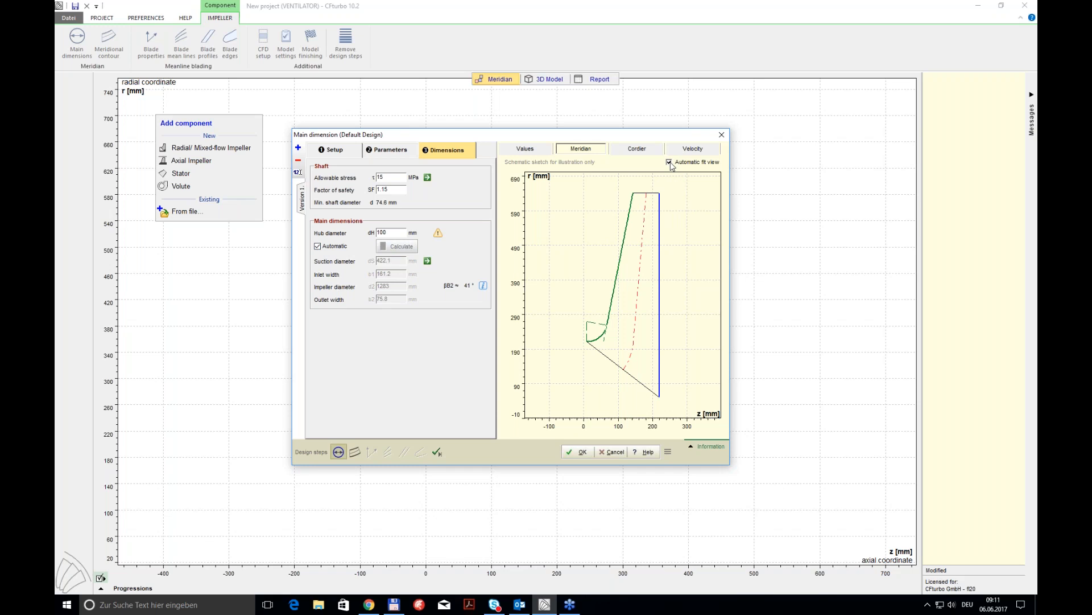
left_click(670, 163)
left_click(410, 152)
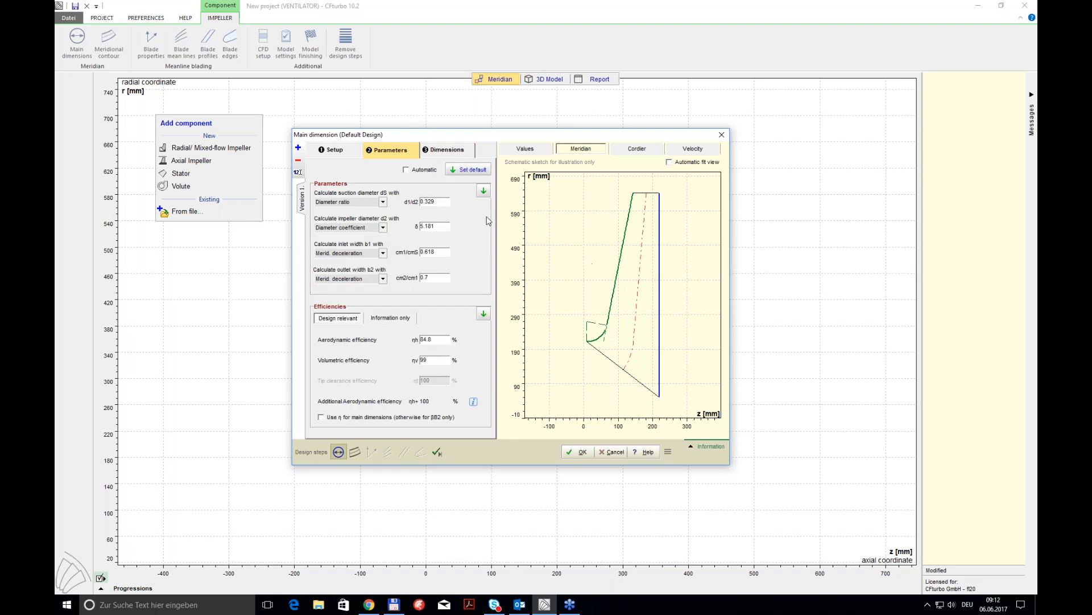
left_click(437, 226)
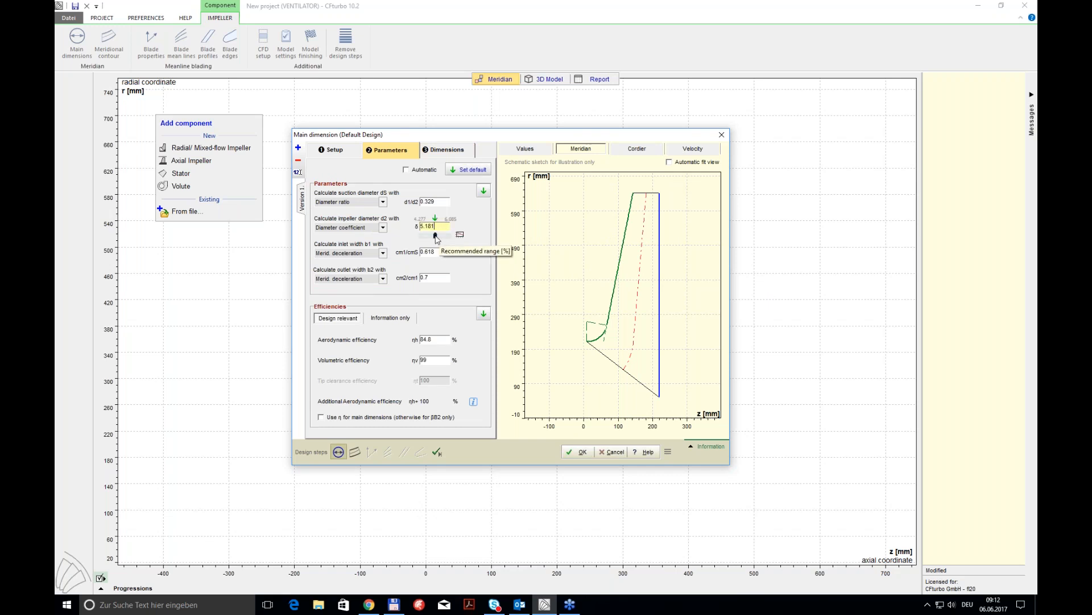
mouse_move(437, 239)
left_mouse_down()
mouse_move(424, 240)
mouse_move(446, 239)
mouse_move(422, 241)
mouse_move(438, 243)
left_mouse_up()
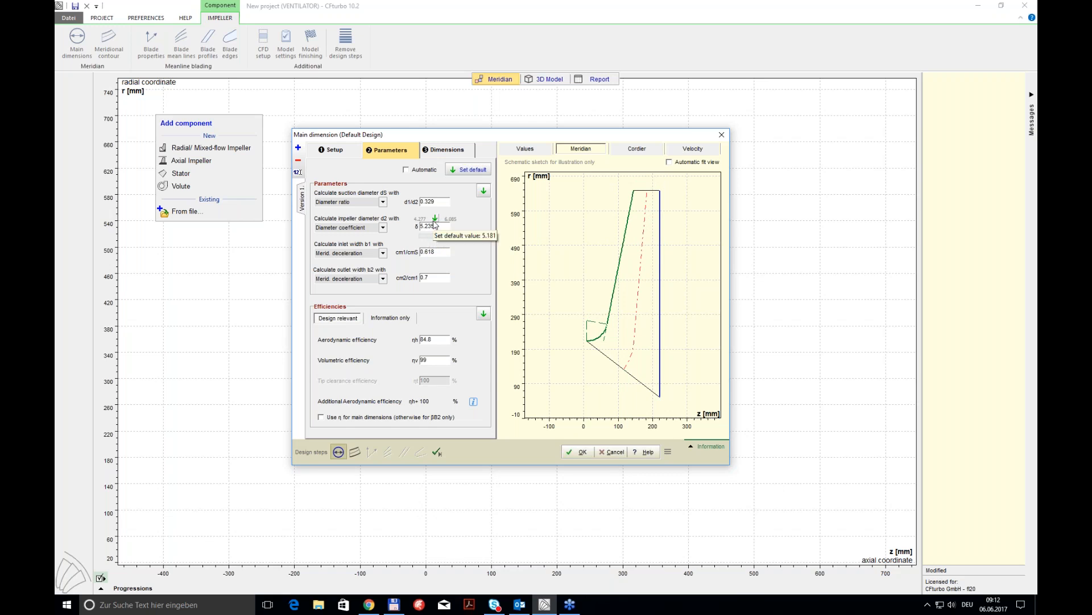
left_click(435, 220)
left_click(445, 149)
left_click(317, 246)
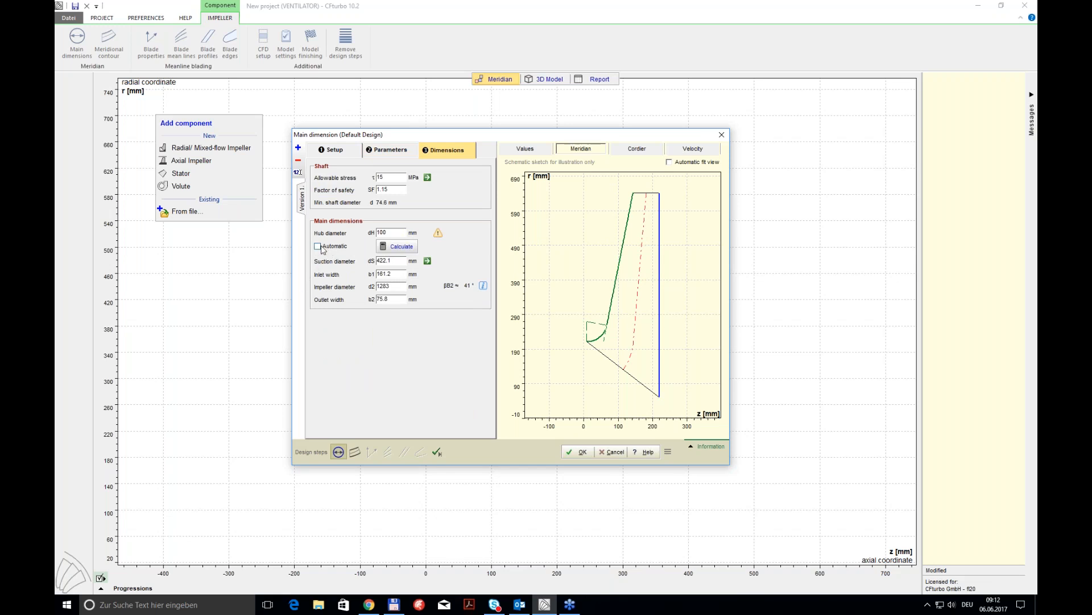
Set the impeller's outlet width to 78 mm and confirm the main dimensions
left_click(398, 271)
double_click(391, 298)
type("78")
left_click(400, 260)
left_click(583, 455)
left_click(581, 452)
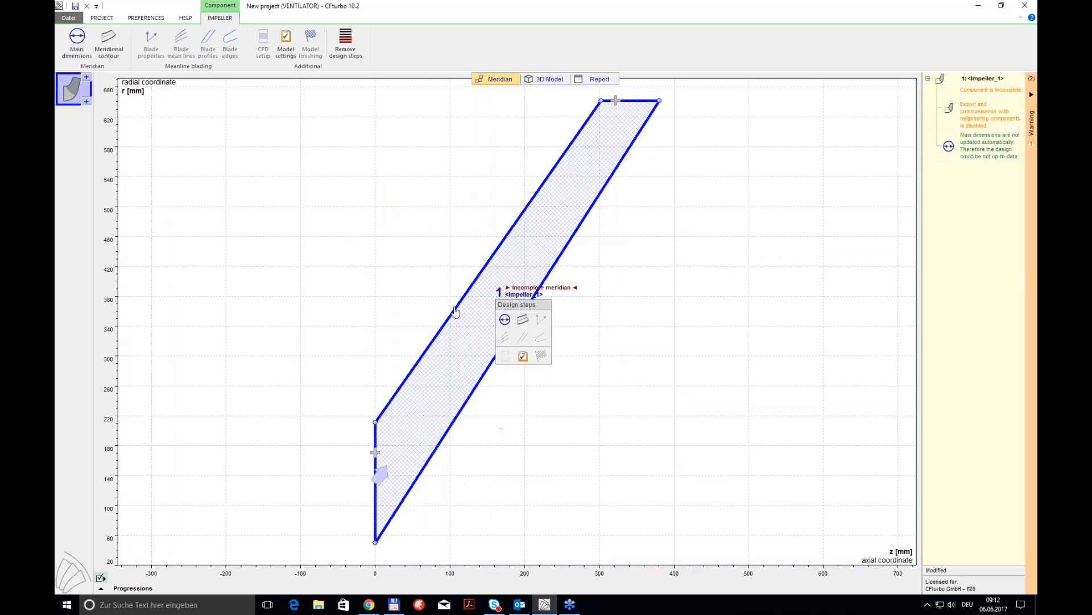
Open the impeller's meridional contour and change the hub curve from a straight line to a Bezier curve
mouse_move(468, 404)
left_click(523, 322)
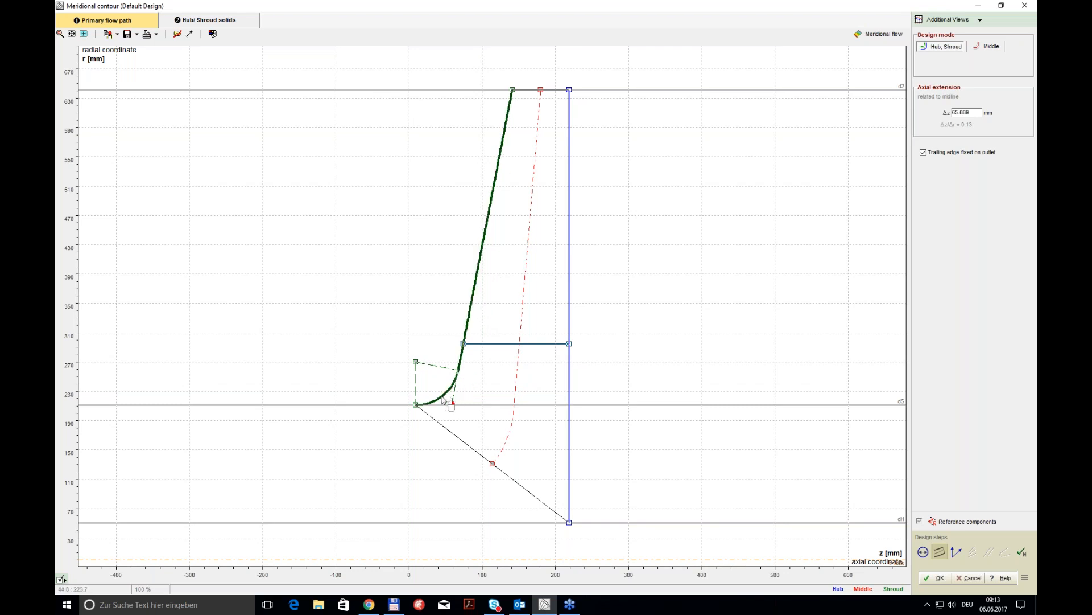
right_click(569, 369)
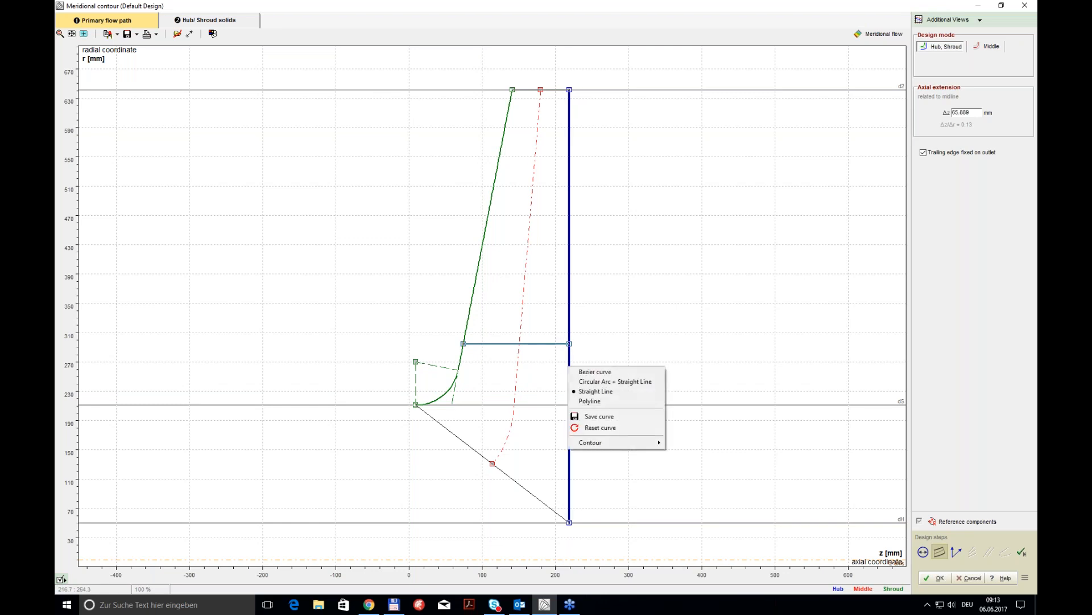
left_click(587, 372)
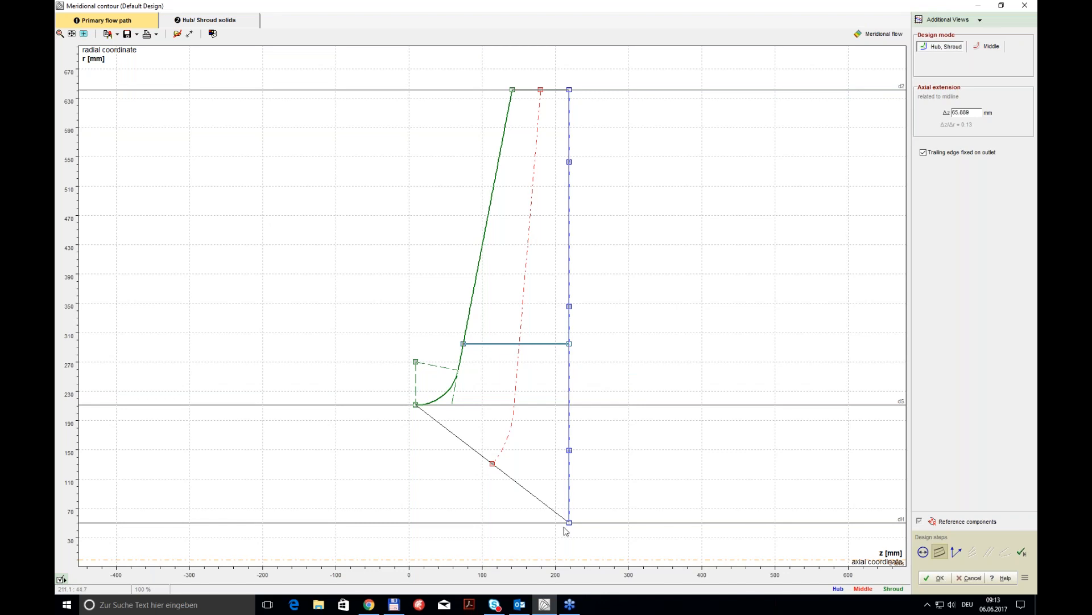
Reshape the hub Bezier curve into a smooth axial-to-radial bend, with its inlet end axially aligned with the shroud inlet
left_click_drag(569, 522, 475, 523)
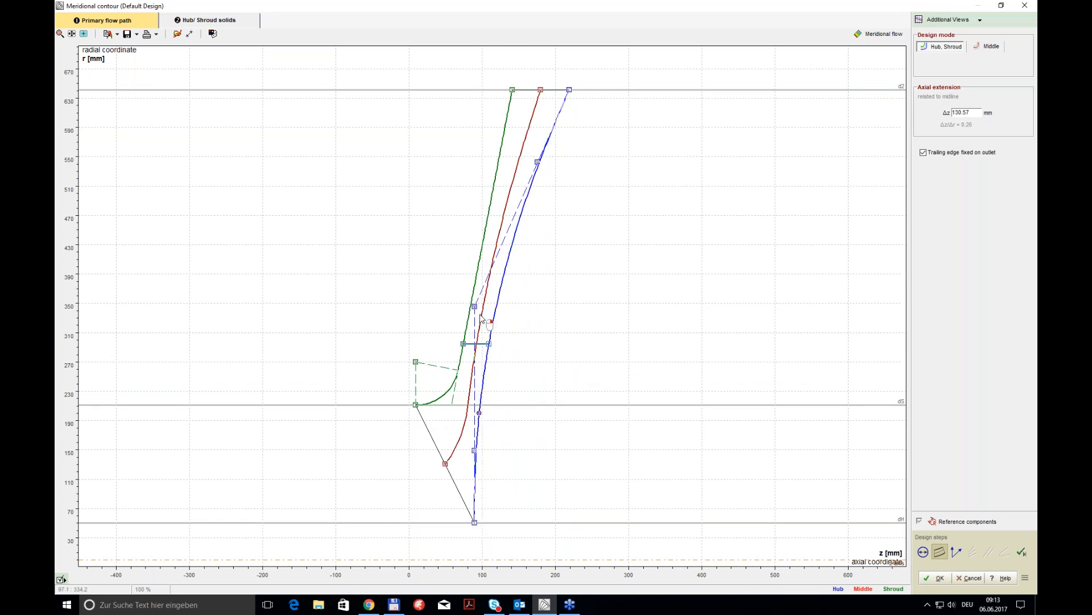
left_click_drag(473, 307, 636, 538)
left_click_drag(471, 522, 415, 523)
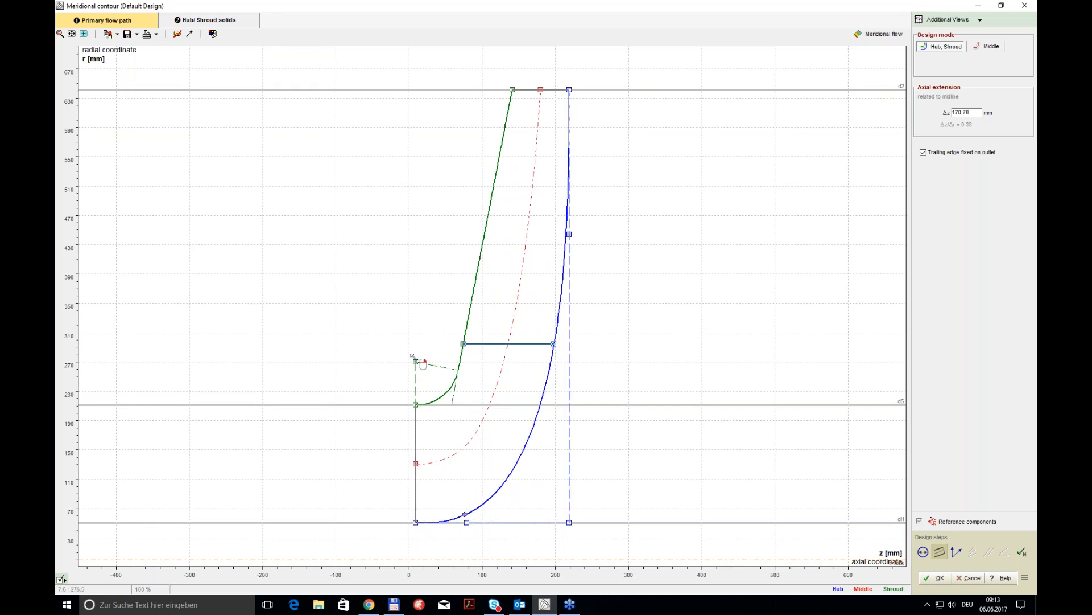
Shift the shroud's inlet control point slightly outward and set the outlet midpoint's axial position to 240 mm
left_click_drag(412, 357, 408, 353)
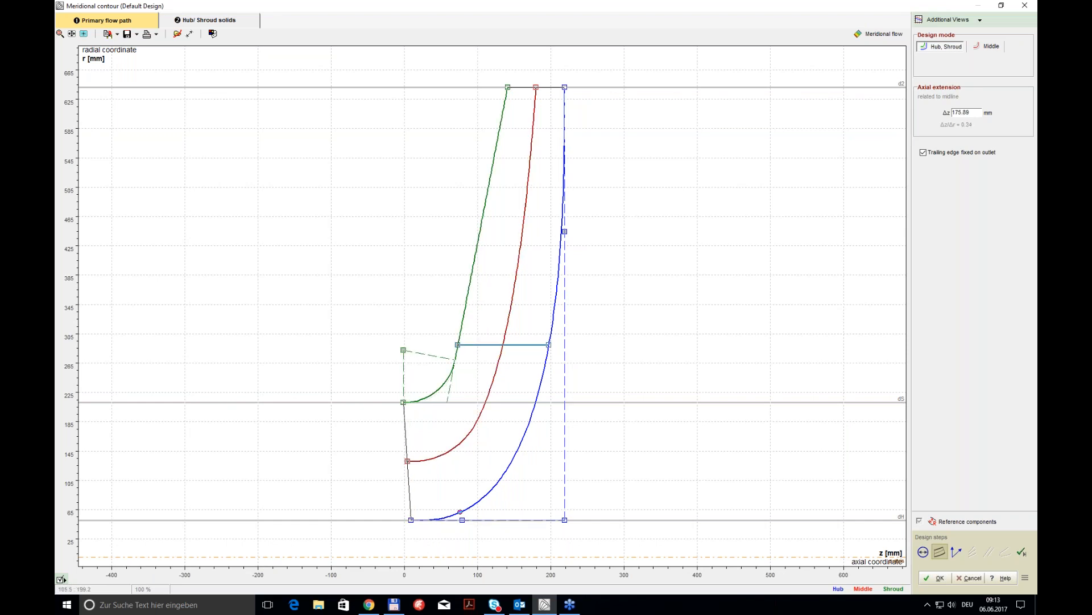
double_click(536, 87)
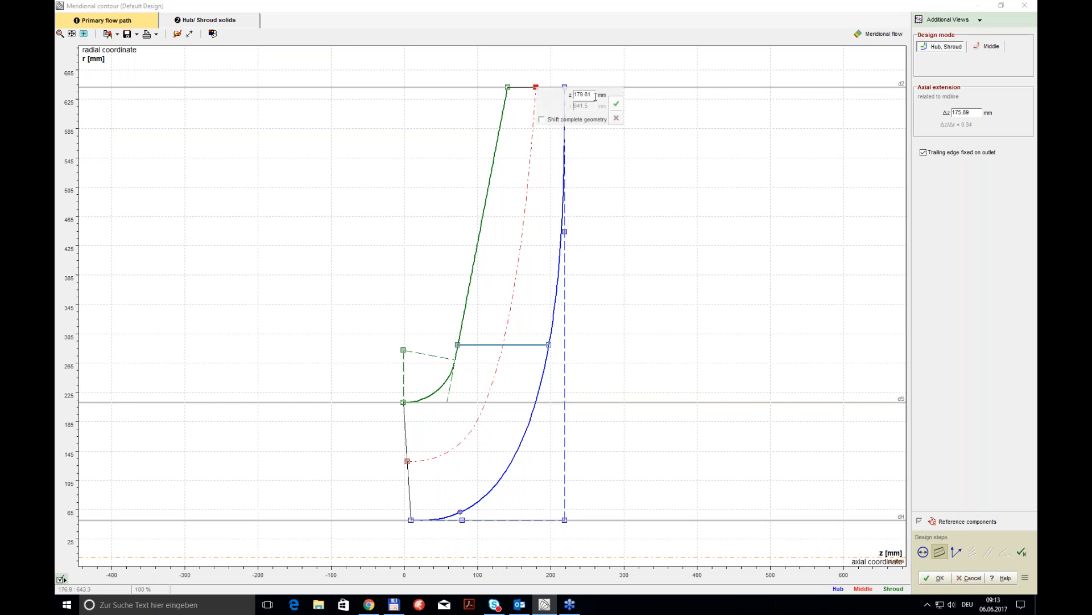
type("240")
key("Return")
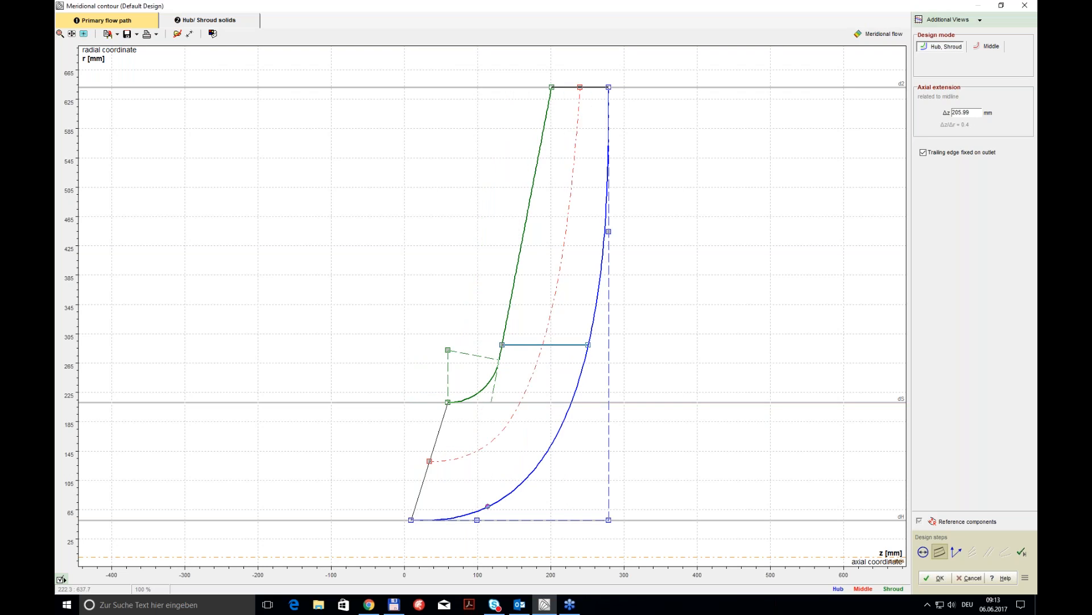
Stretch the shroud's inlet bend back to about z = 0 mm and set the hub inlet's axial position to 0 mm
left_click_drag(448, 349, 405, 298)
left_click_drag(411, 519, 405, 519)
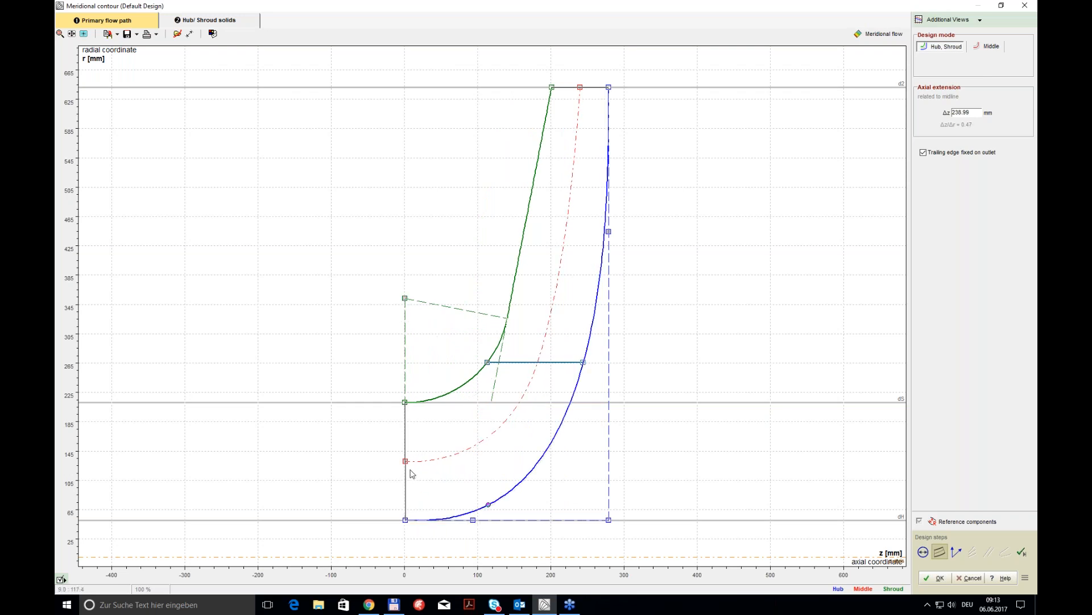
double_click(406, 520)
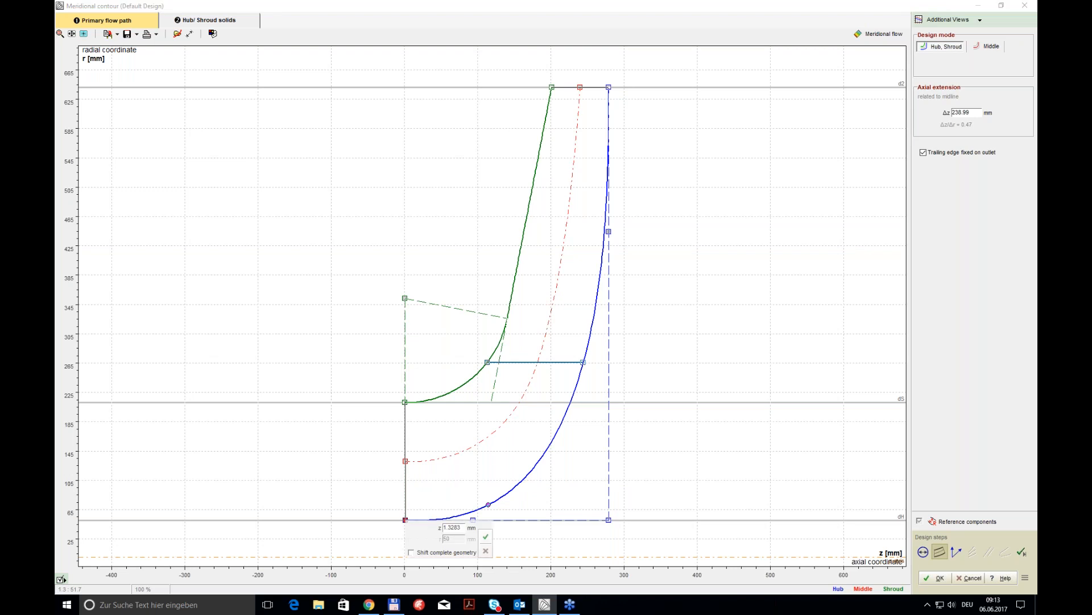
left_click_drag(466, 527, 447, 522)
type("0")
left_click(486, 537)
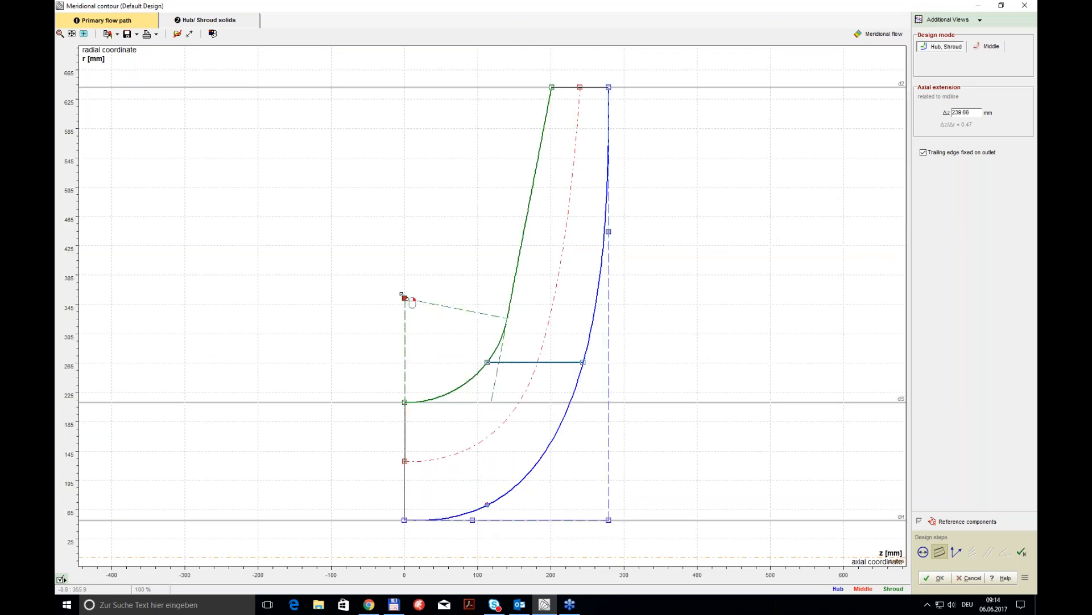
Set the shroud inlet's axial position to 0 mm and move the hub's inlet-side Bezier point to about z = 155 mm
right_click(404, 297)
left_click(502, 321)
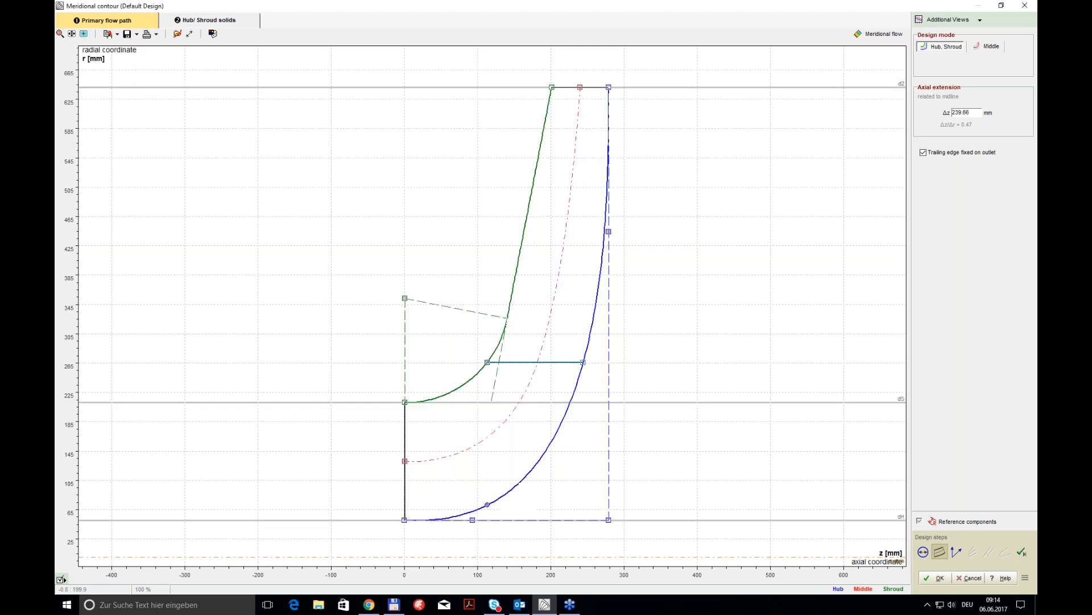
right_click(408, 404)
left_click_drag(465, 409, 443, 409)
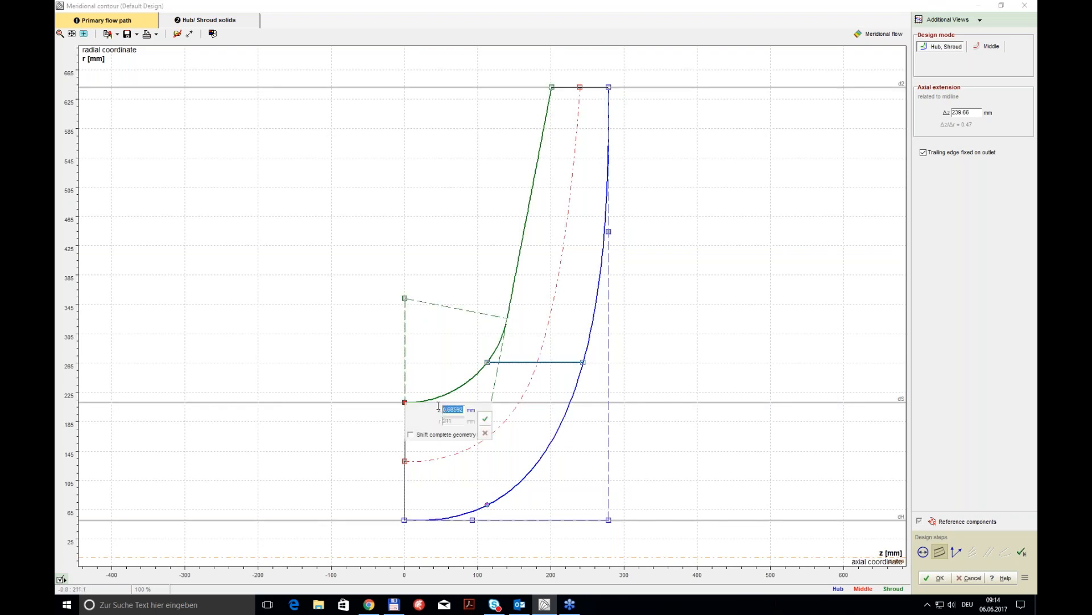
type("0")
left_click(487, 420)
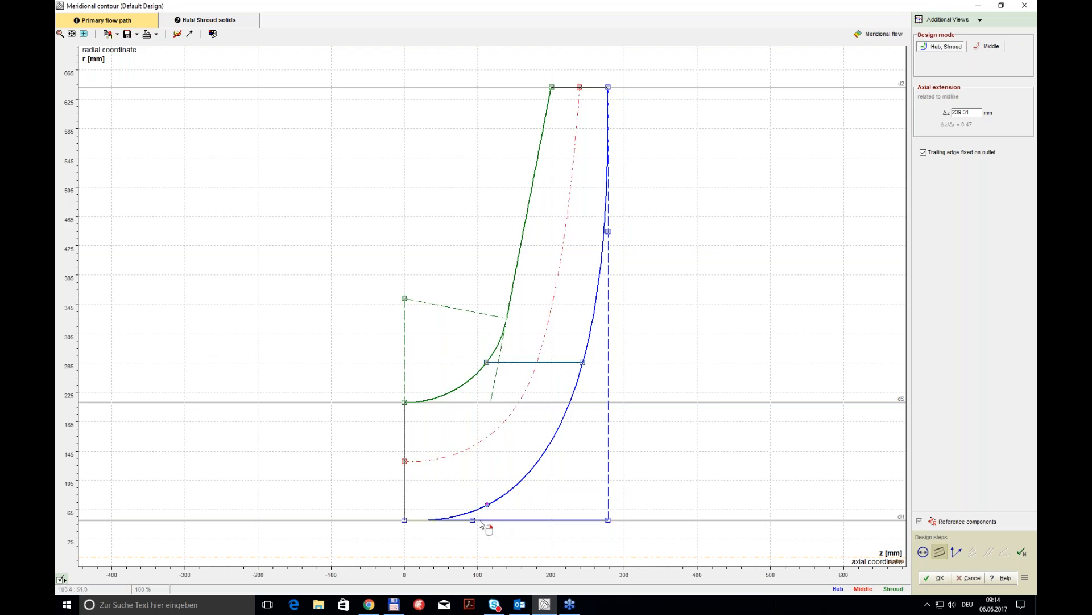
left_click_drag(479, 518, 527, 496)
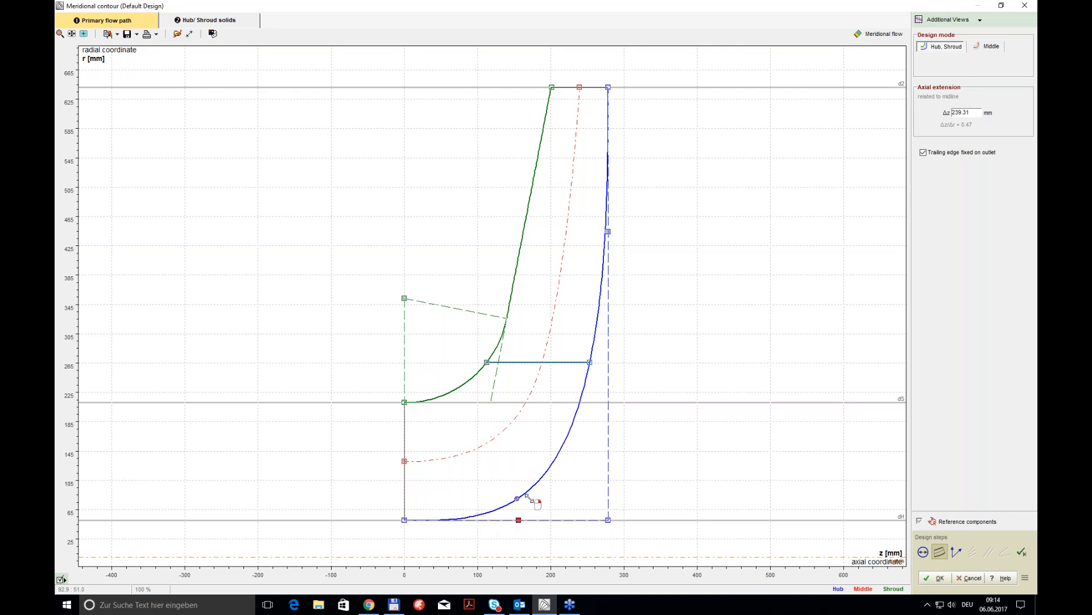
Change the blade leading edge to a straight line and slant it, moving both ends toward the inlet with the hub end lower
right_click(555, 363)
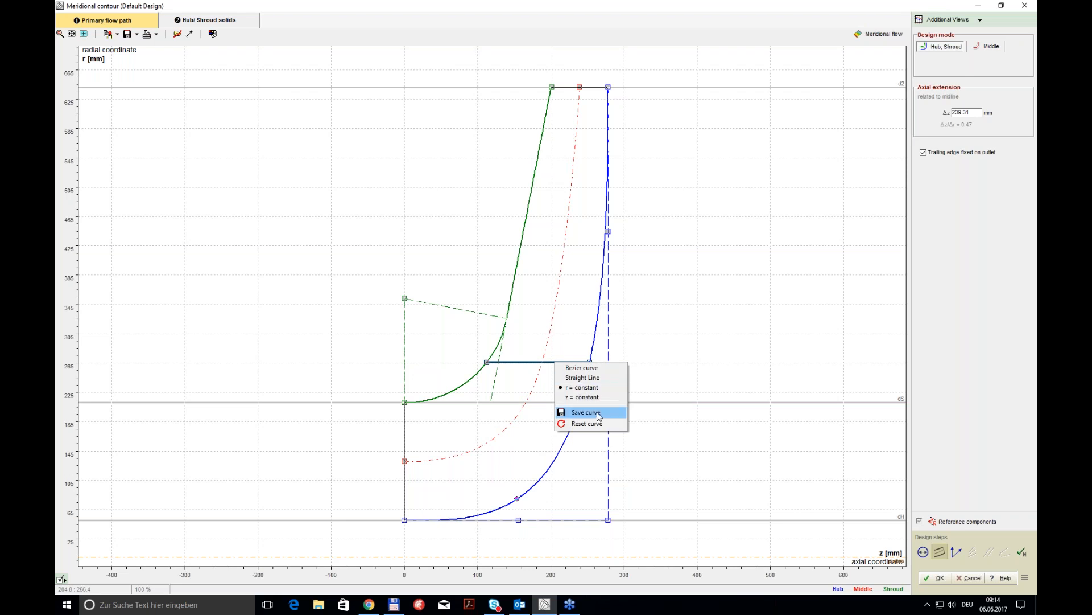
left_click(596, 378)
left_click_drag(590, 362, 583, 385)
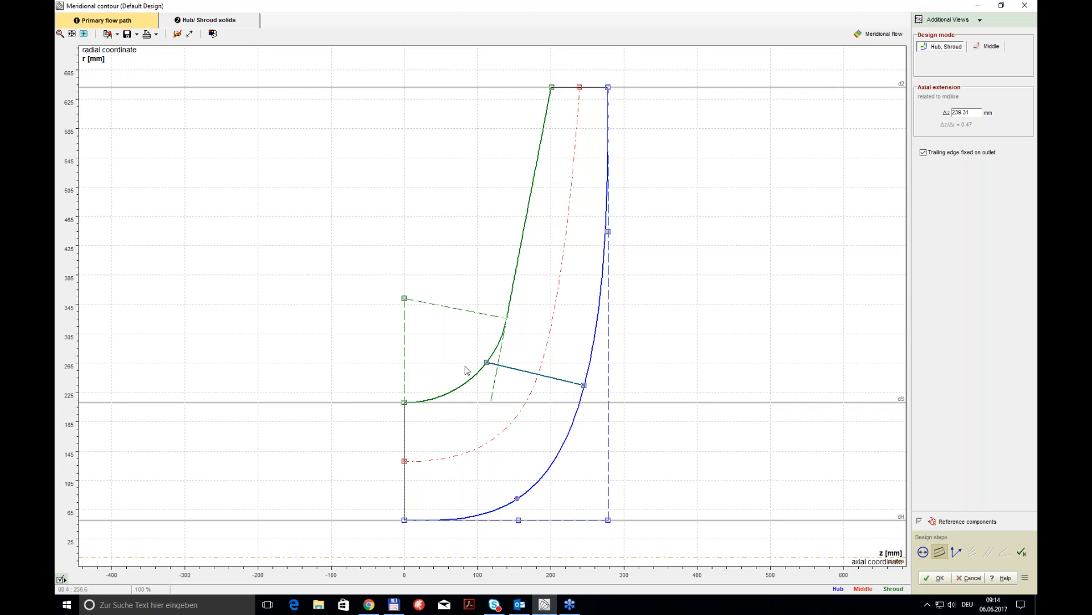
left_click_drag(487, 362, 478, 371)
left_click_drag(584, 385, 582, 392)
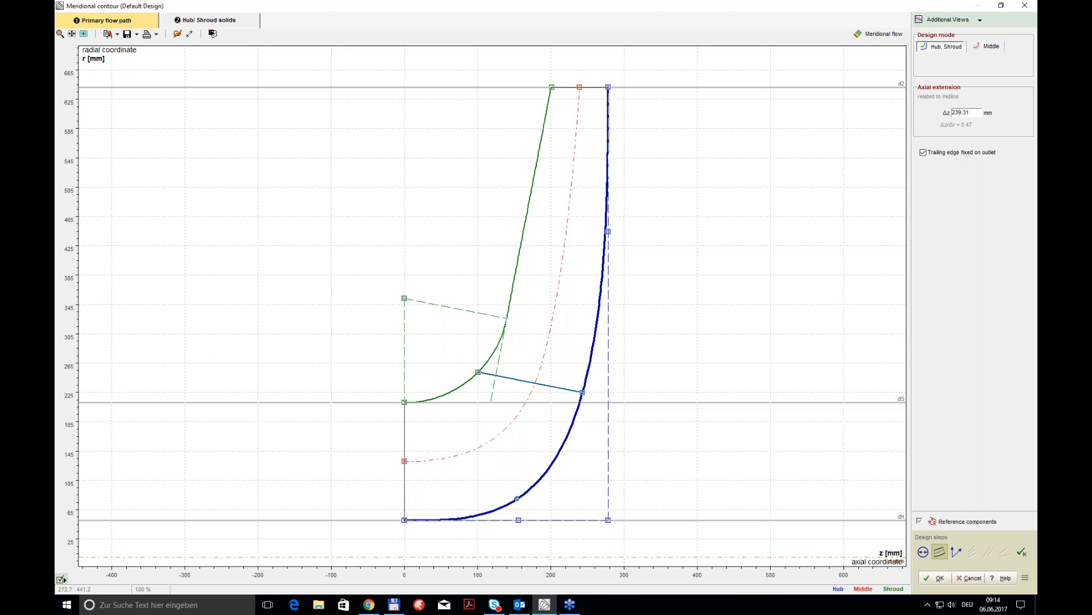
Lower the hub's outlet-side Bezier point to a radius of about 405 mm
left_click_drag(608, 231, 608, 259)
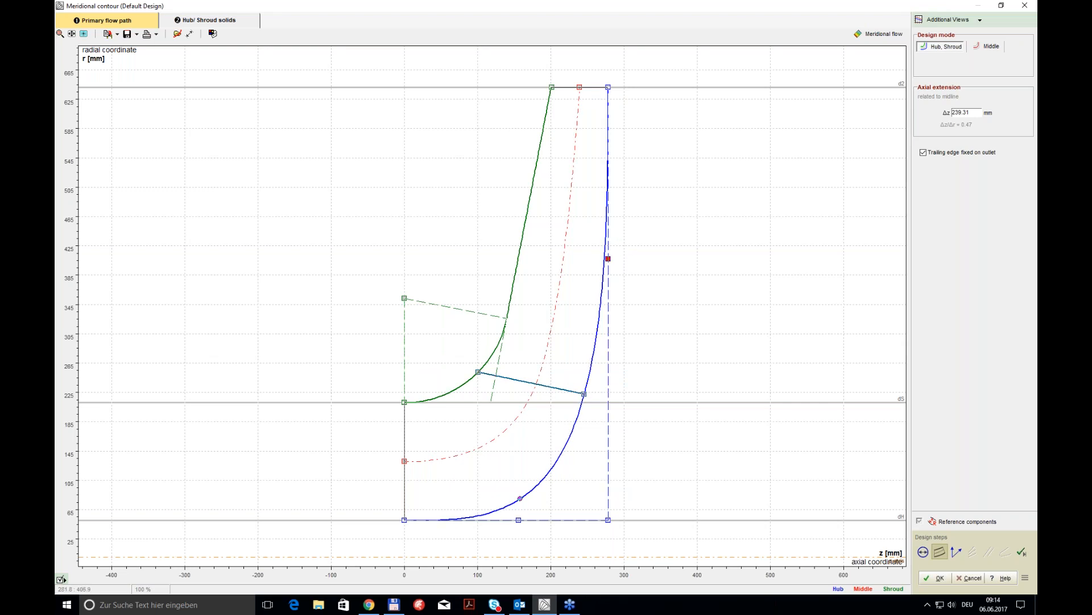
double_click(580, 87)
left_click(659, 117)
Preview the meridional flow velocity field in the contour and confirm the meridional contour
left_click(872, 35)
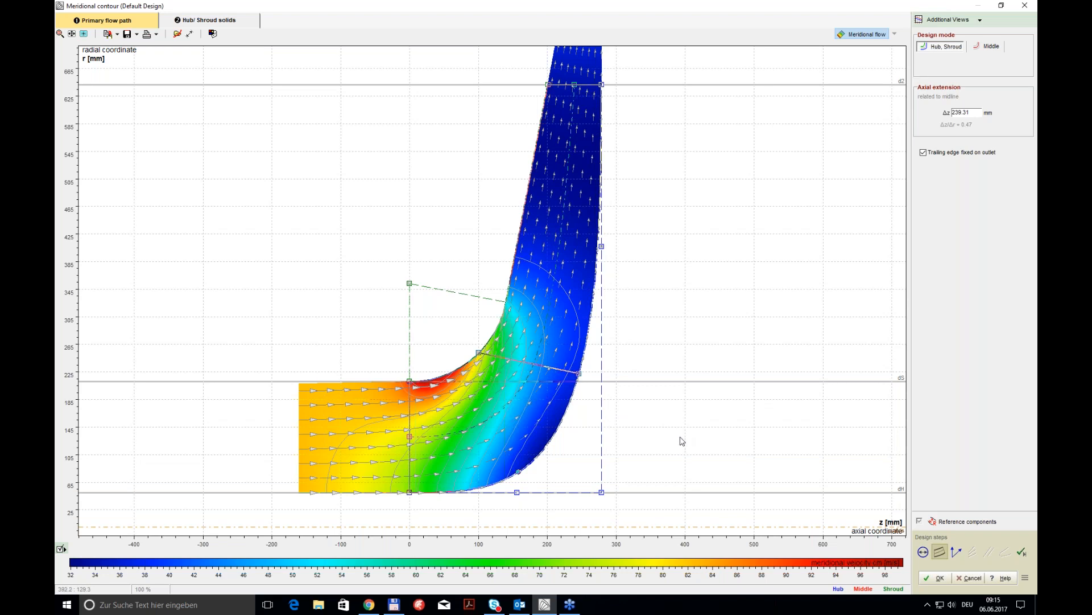
left_click(854, 35)
left_click(940, 577)
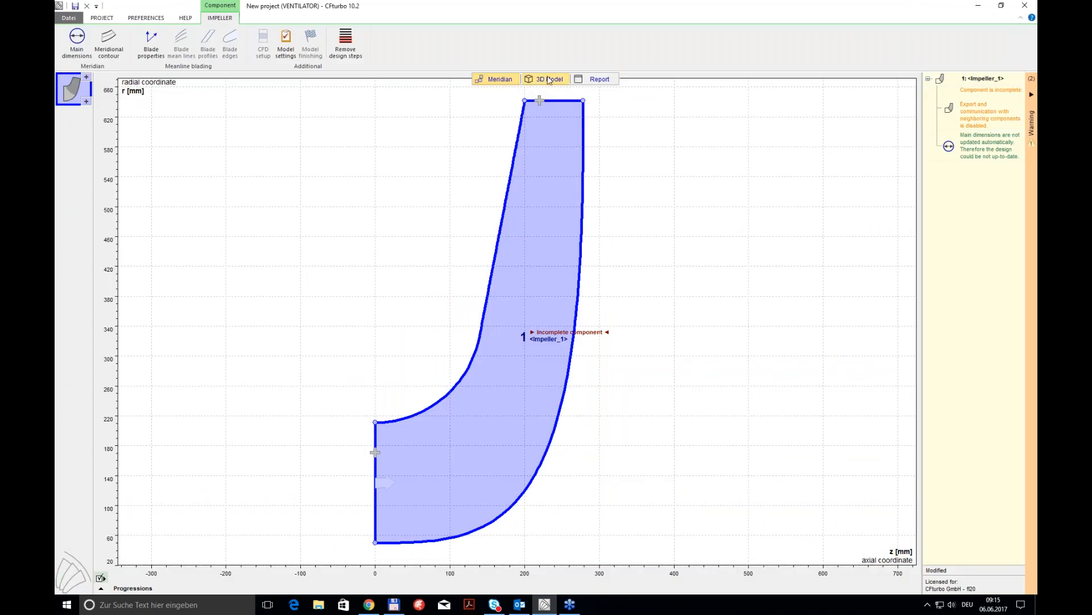
Inspect the impeller's shape in the 3D model from another angle and return to the meridional view
left_click(550, 80)
left_click_drag(609, 339, 591, 300)
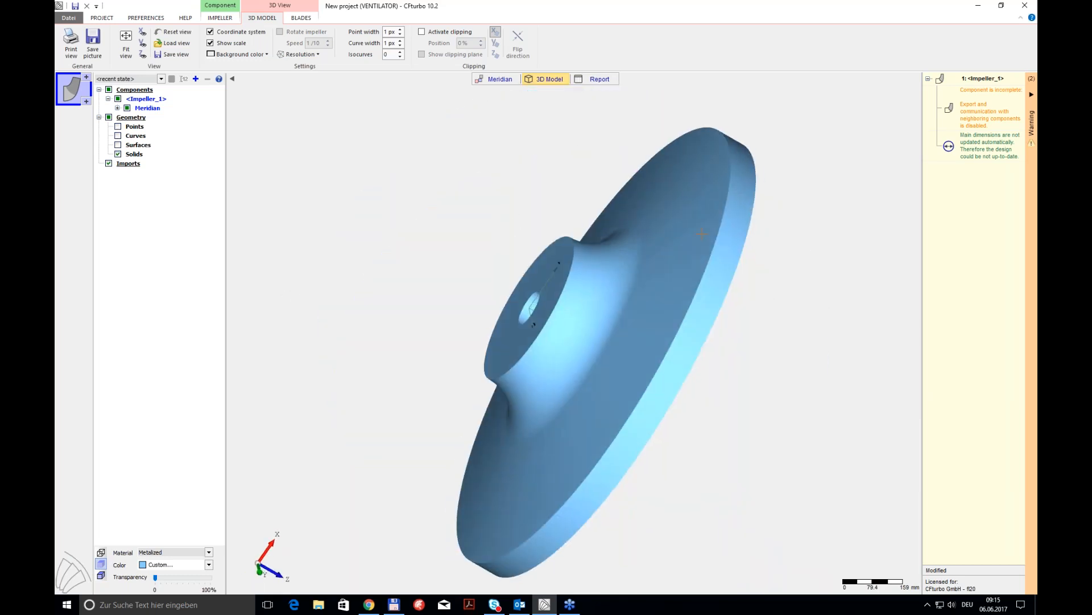
left_click_drag(702, 233, 498, 67)
left_click(498, 81)
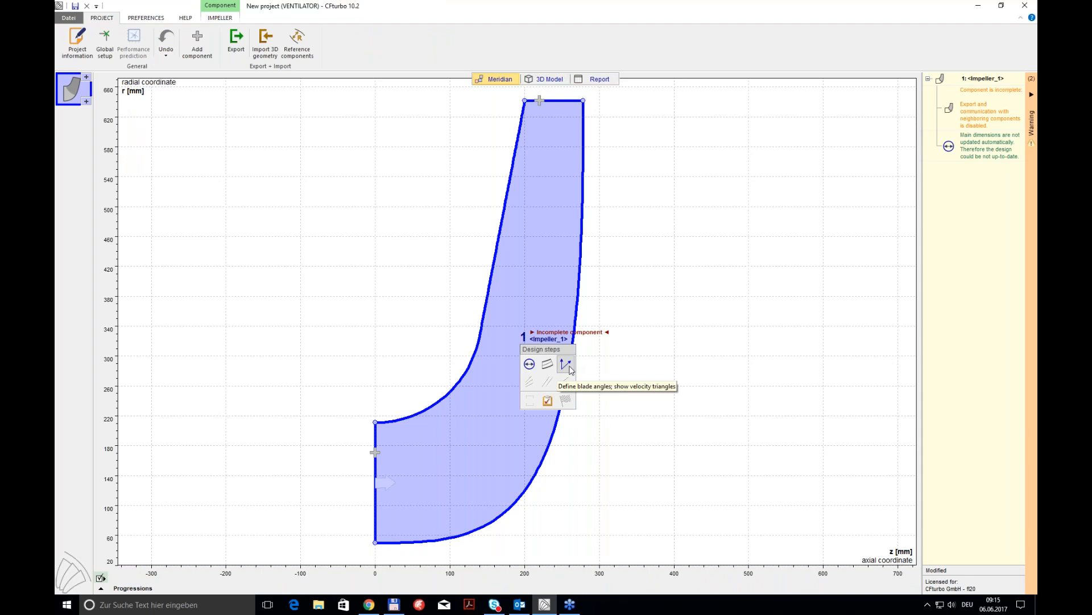
Open the impeller's blade properties and set the number of blades to 10
left_click(567, 365)
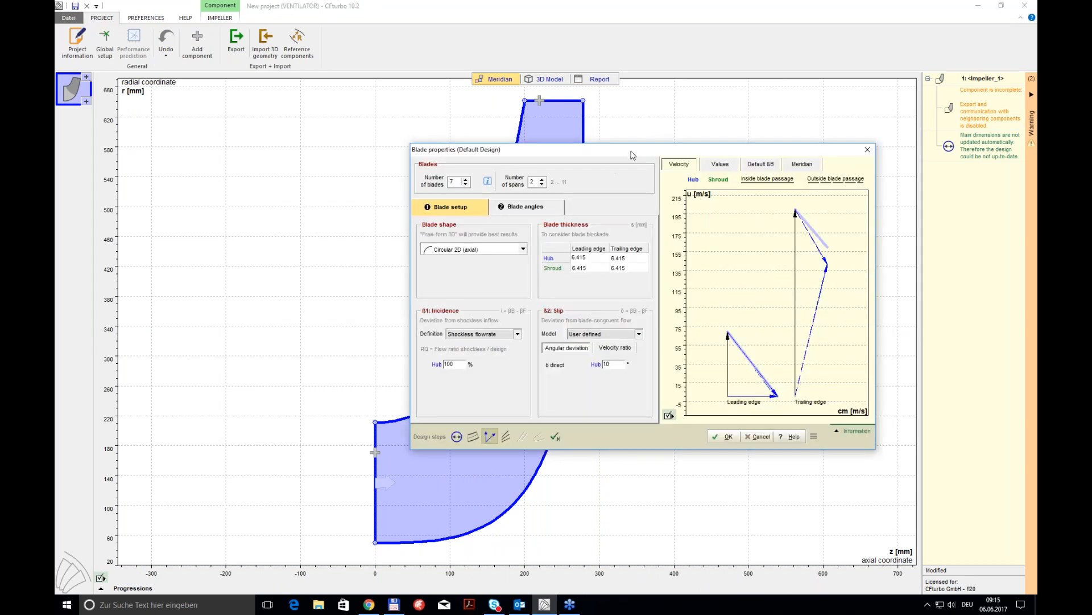
left_click_drag(630, 154, 552, 153)
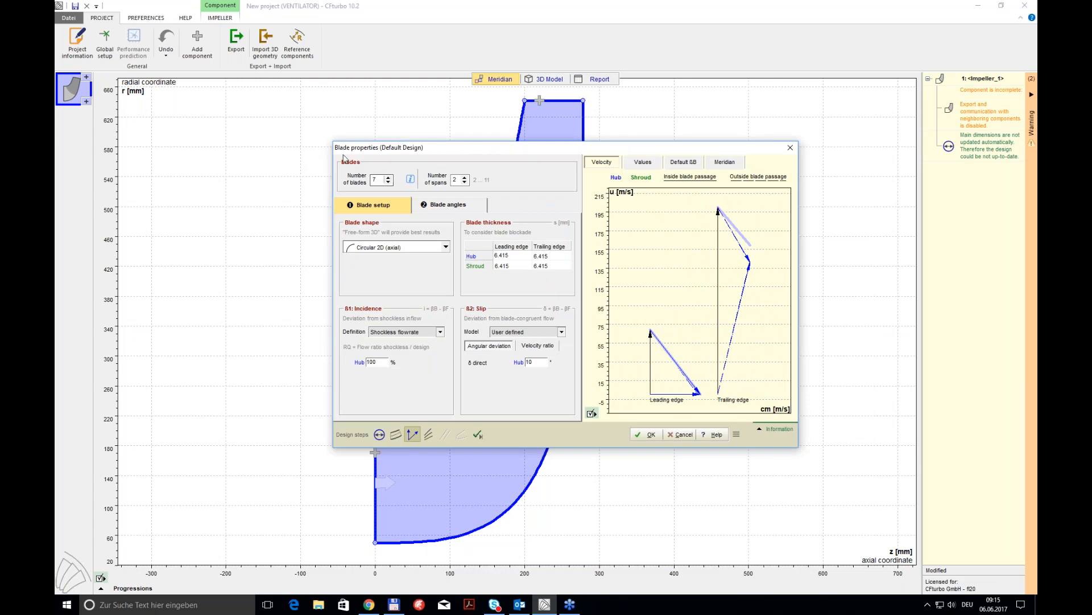
left_click(388, 177)
left_click(389, 178)
left_click(389, 178)
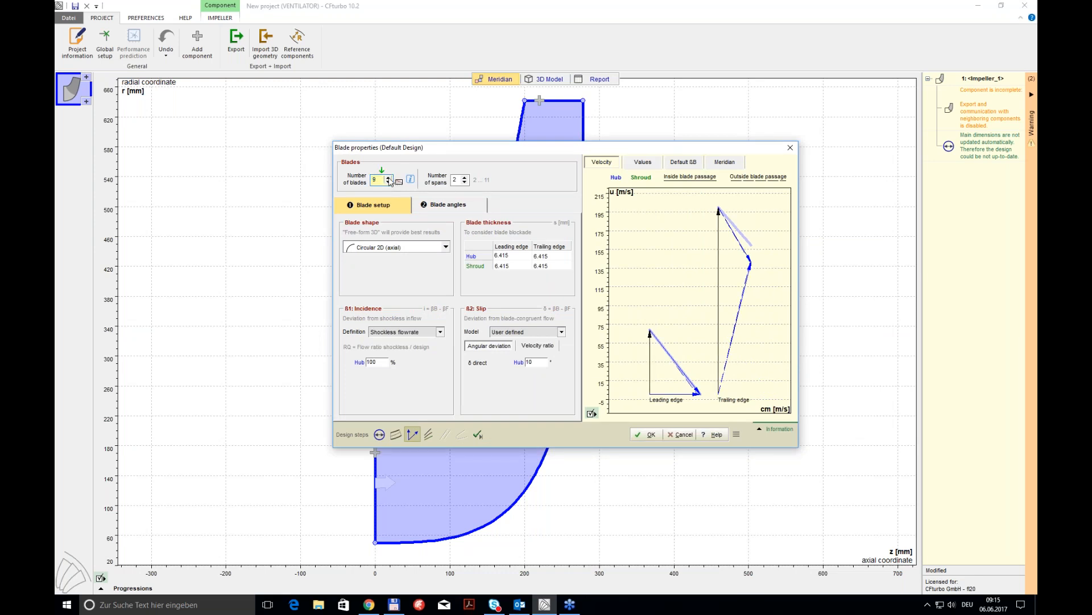
left_click(389, 178)
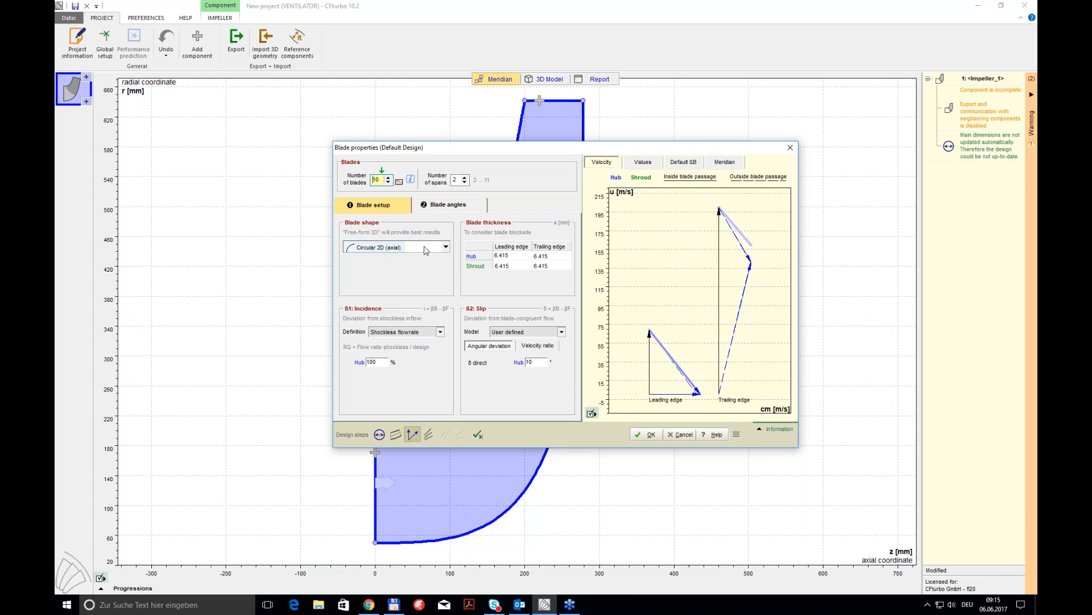
Keep the blade shape as Circular 2D (axial) and set the hub and shroud blade thickness to 6 mm at both edges
left_click(446, 247)
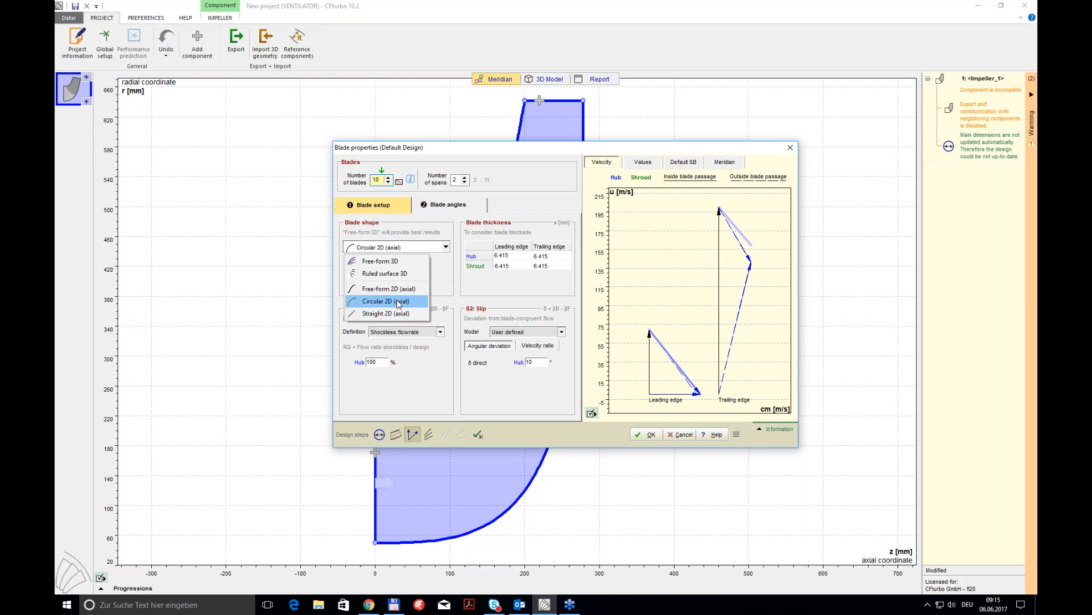
left_click(387, 301)
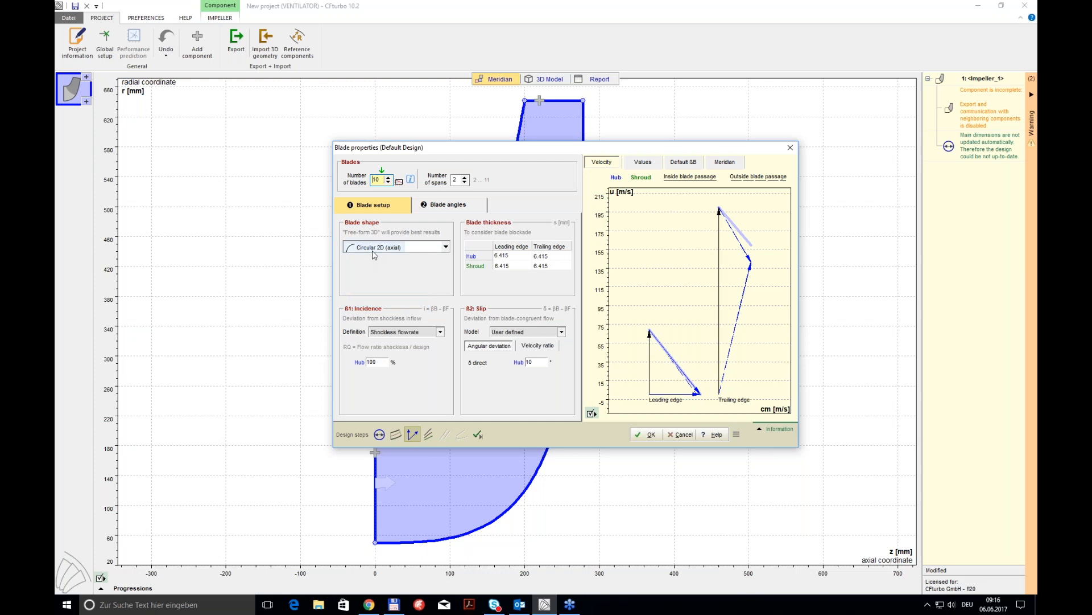
left_click(493, 257)
type("6")
left_click(509, 266)
type("6")
left_click(565, 257)
type("6")
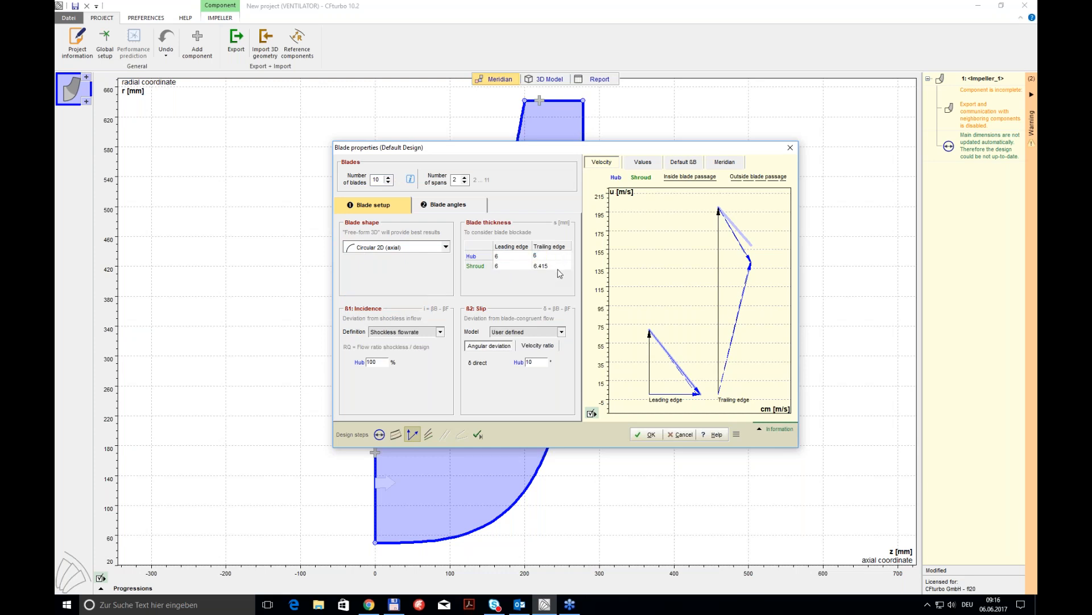
left_click(560, 266)
type("6")
left_click(509, 257)
Review the available slip models for the outlet, keeping the user-defined model and its angular deviation
left_click(561, 333)
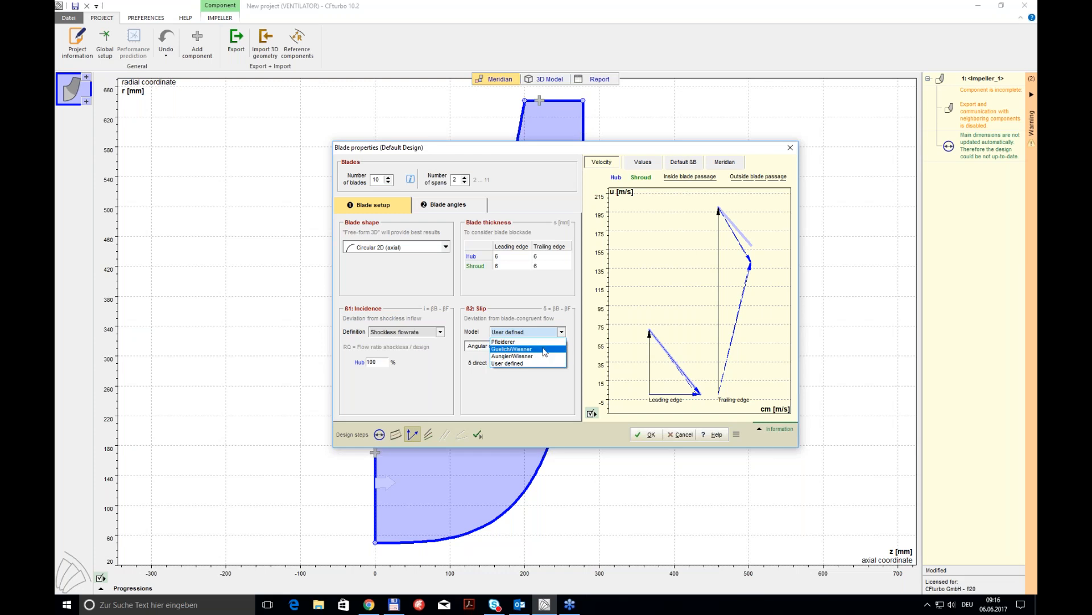
left_click(530, 389)
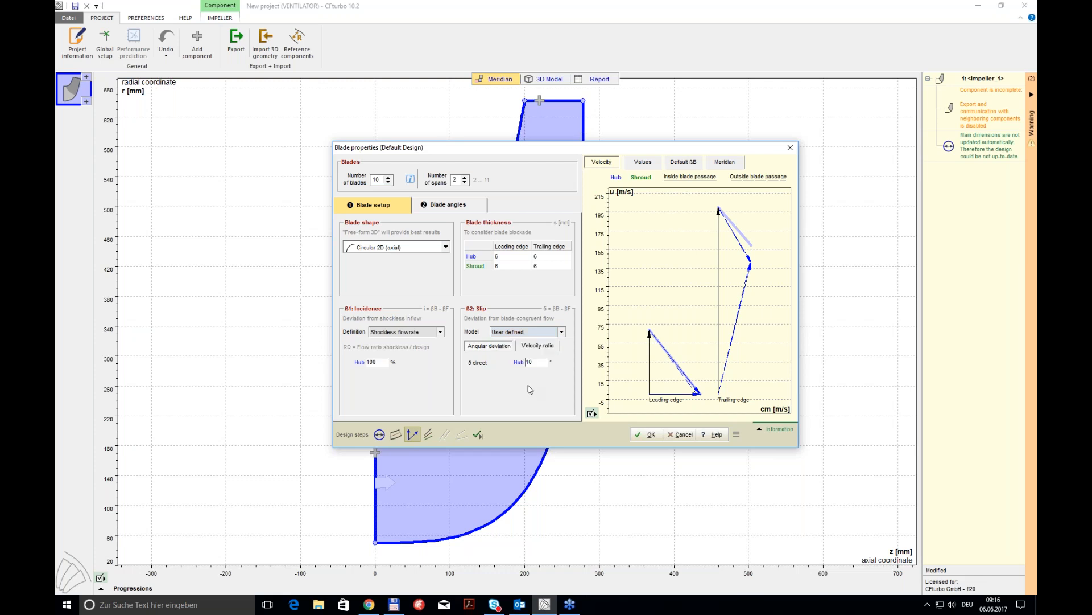
left_click(536, 363)
Check the calculated blade angles, turn off their automatic calculation and confirm the blade properties
left_click(447, 205)
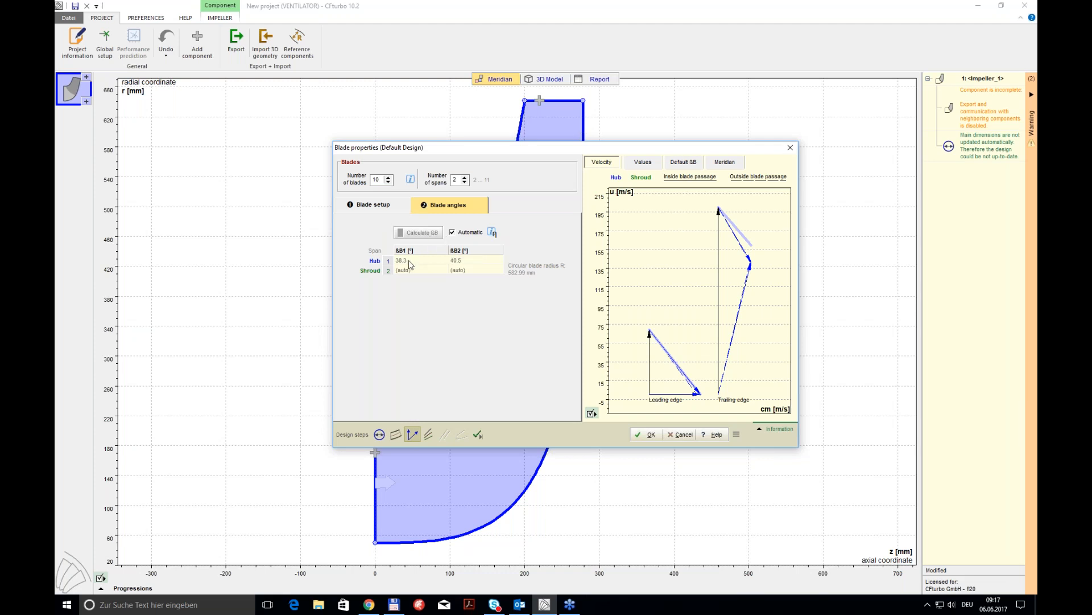
left_click(408, 208)
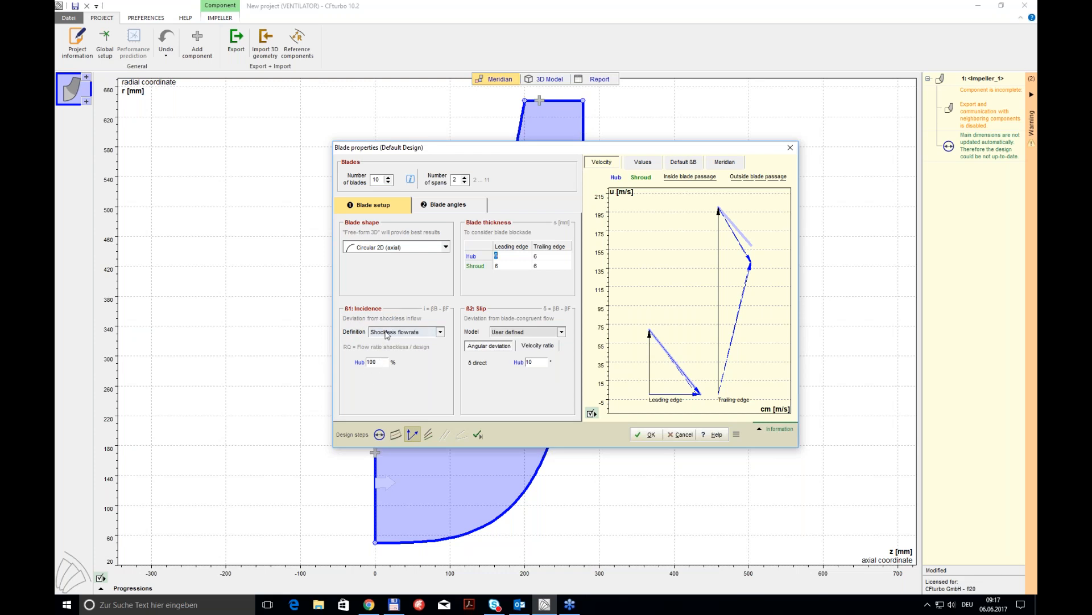
left_click(433, 206)
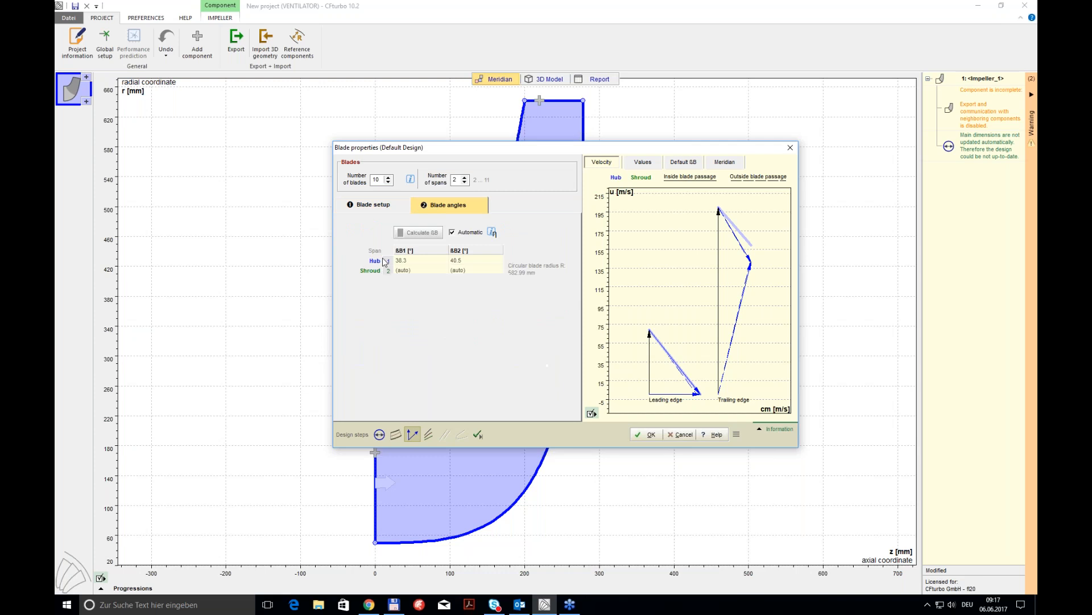
left_click(460, 233)
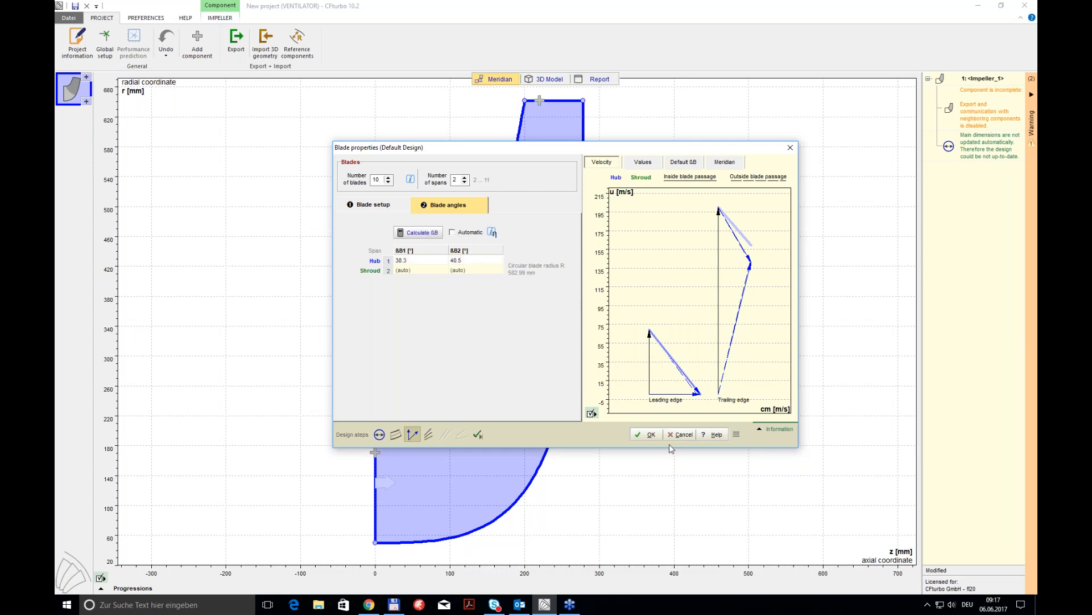
left_click(652, 434)
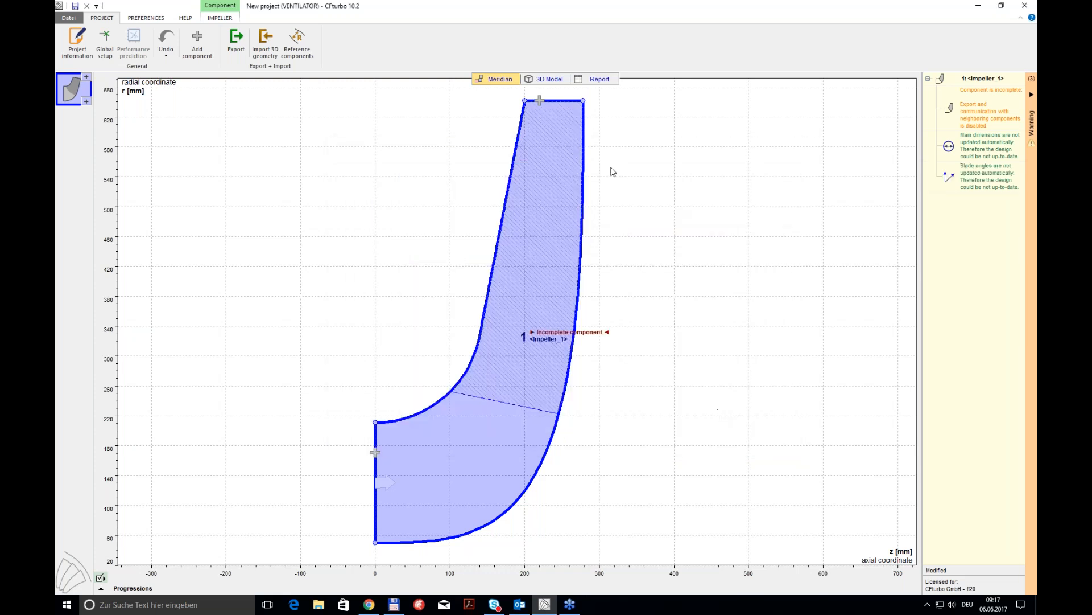
Show the impeller's 3D model in the Default display state and examine its leading edge curve from another angle
left_click(550, 81)
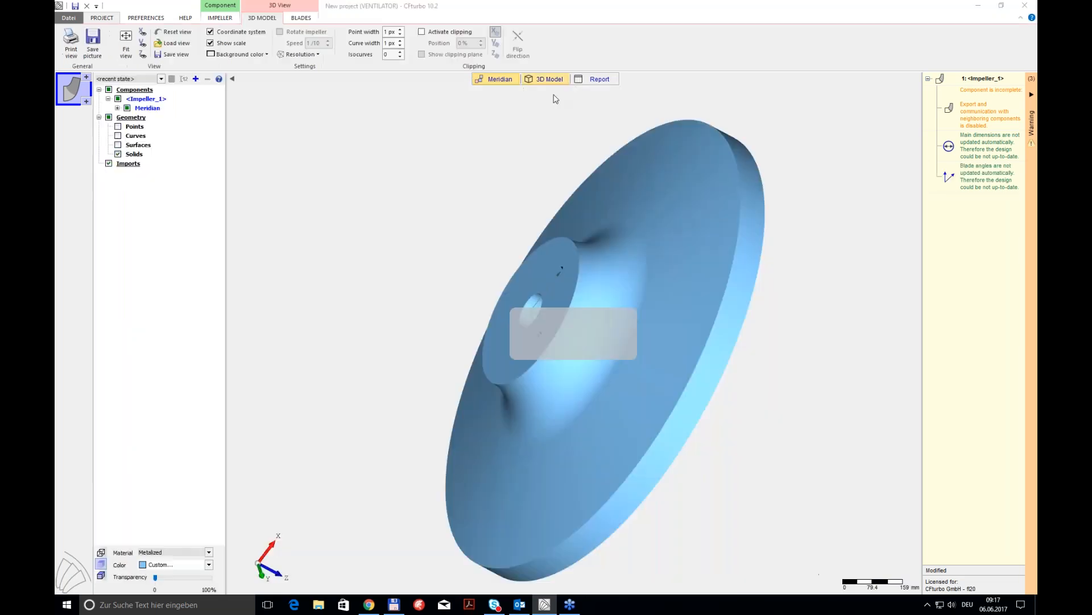
left_click(161, 79)
left_click(122, 88)
left_click_drag(628, 271, 646, 289)
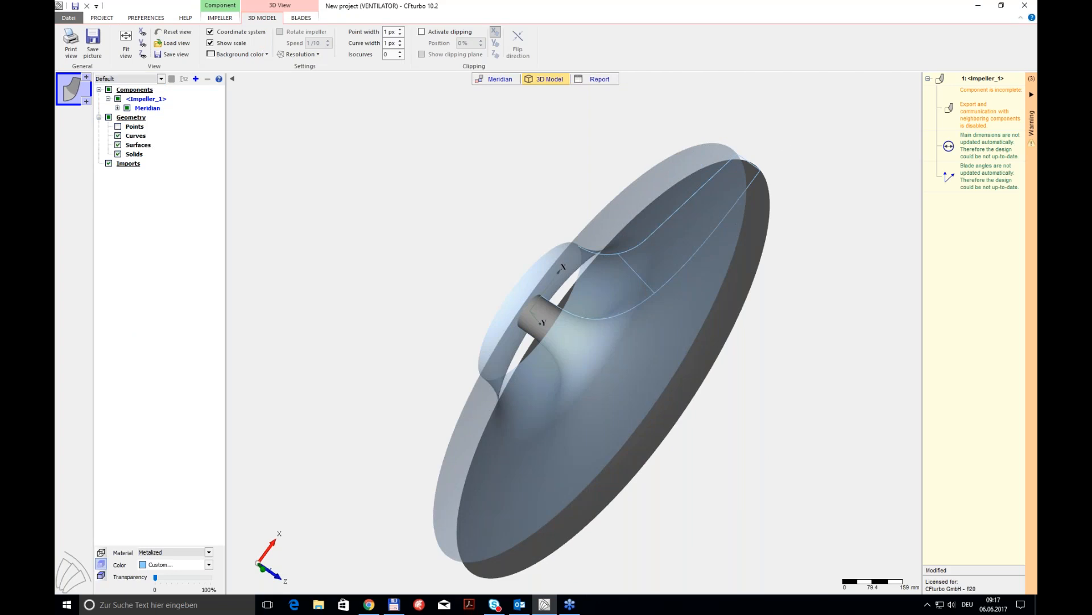
Return to the meridional view and open the impeller's blade mean lines
left_click(488, 83)
mouse_move(542, 313)
left_click(532, 382)
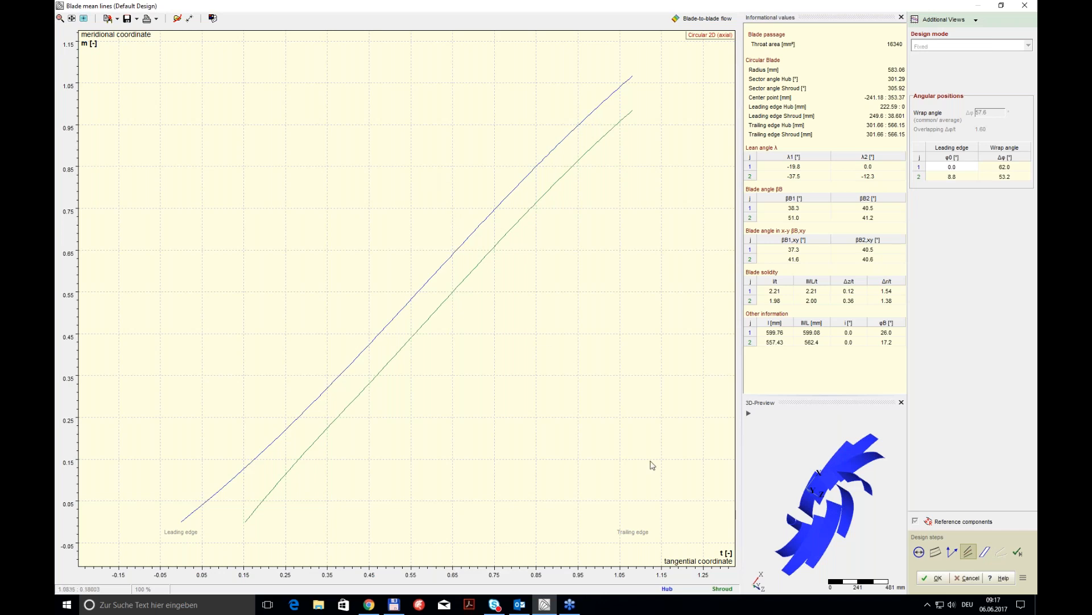
Enlarge the 3D preview of the mean lines and examine the circular blades in axial and oblique views
left_click_drag(847, 492, 862, 413)
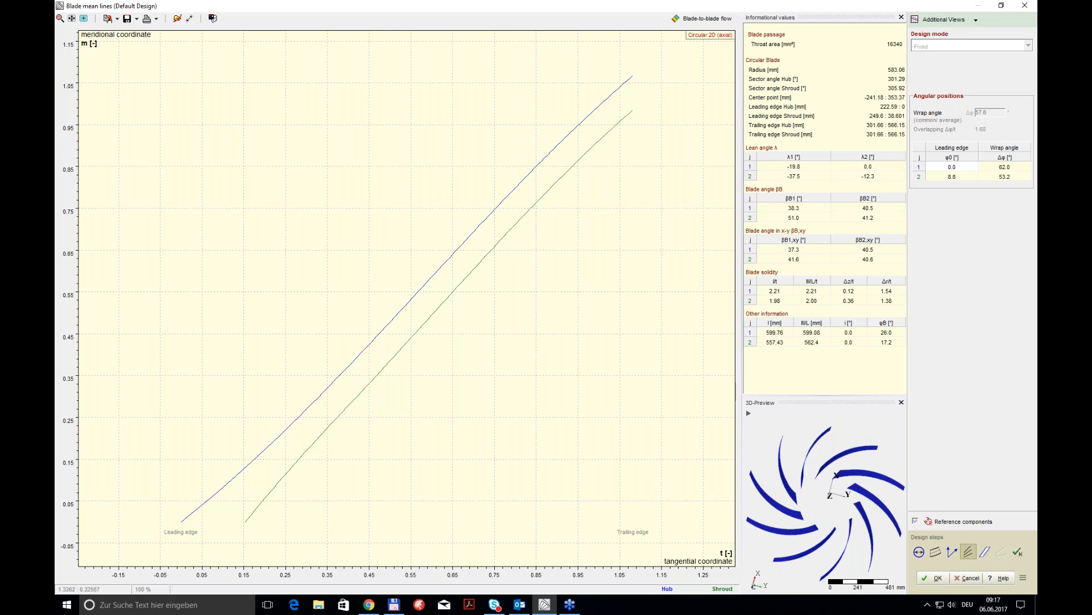
left_click_drag(741, 385, 620, 384)
left_click_drag(685, 396, 721, 232)
left_click_drag(797, 407, 786, 443)
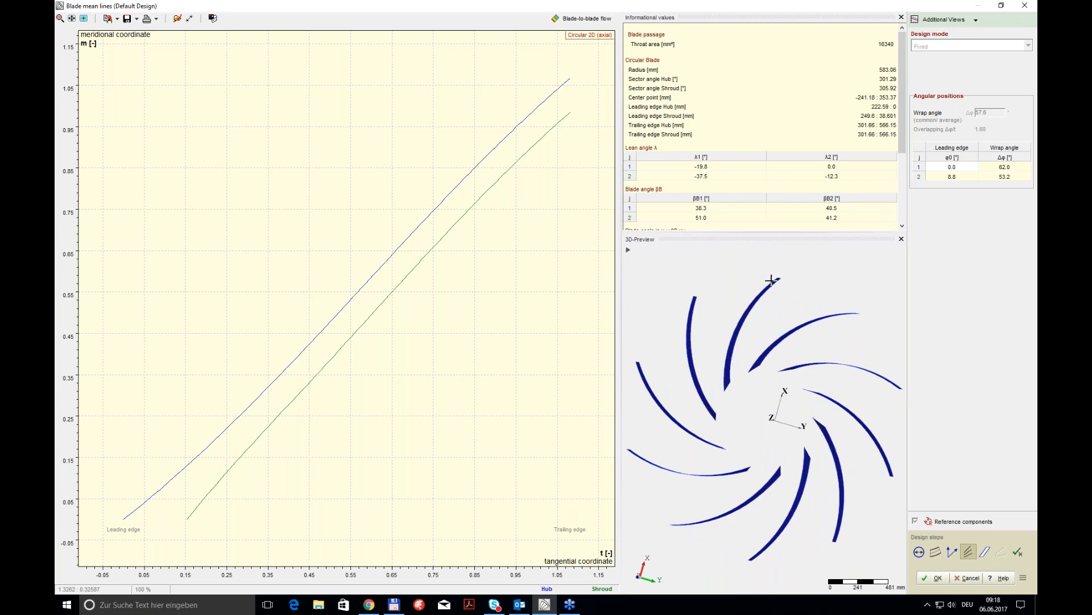
mouse_move(776, 290)
left_mouse_down()
mouse_move(789, 290)
mouse_move(776, 286)
left_mouse_up()
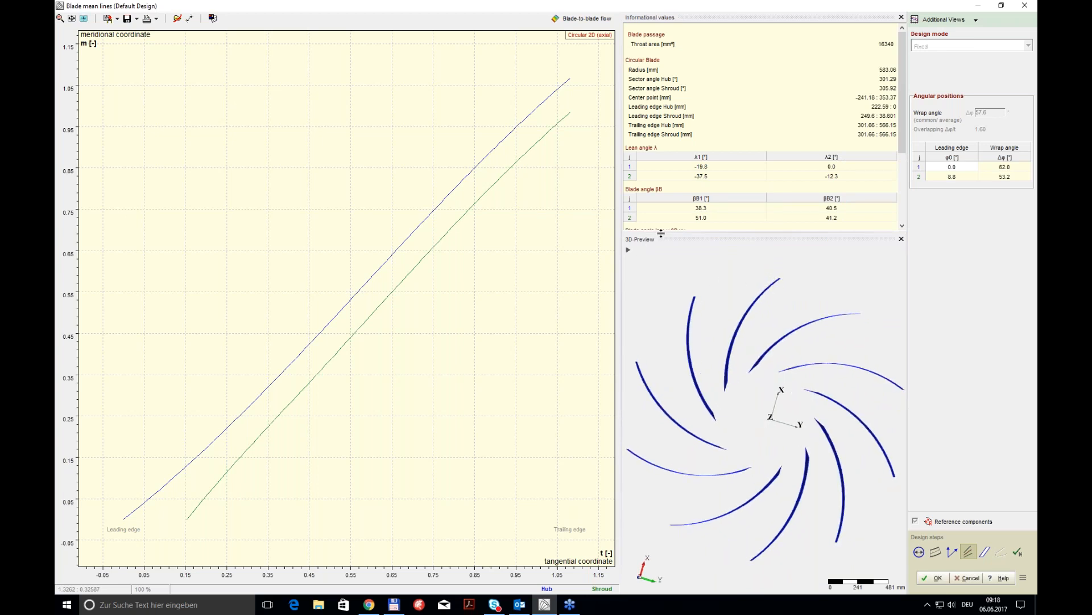
left_click_drag(663, 232, 663, 254)
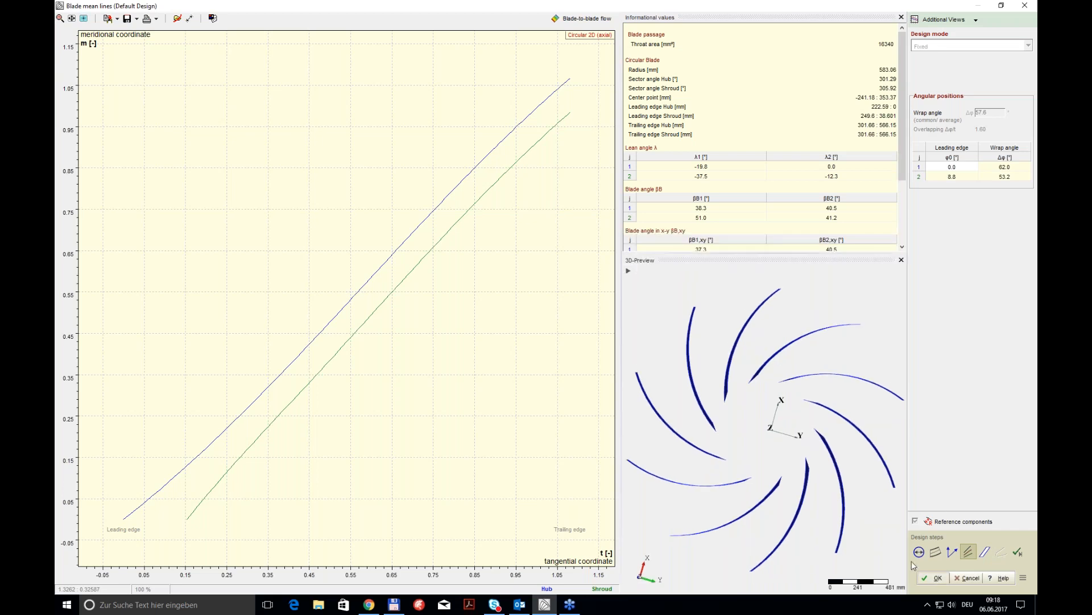
left_click_drag(819, 472, 675, 305)
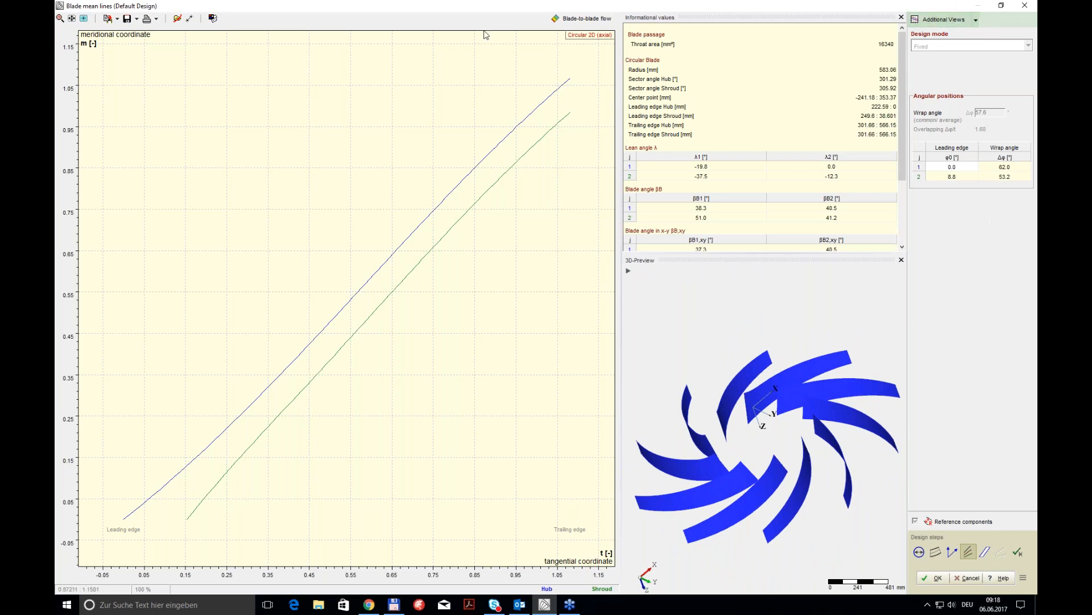
Display the blade-to-blade flow alongside the mean lines and confirm the mean line design
left_click(567, 20)
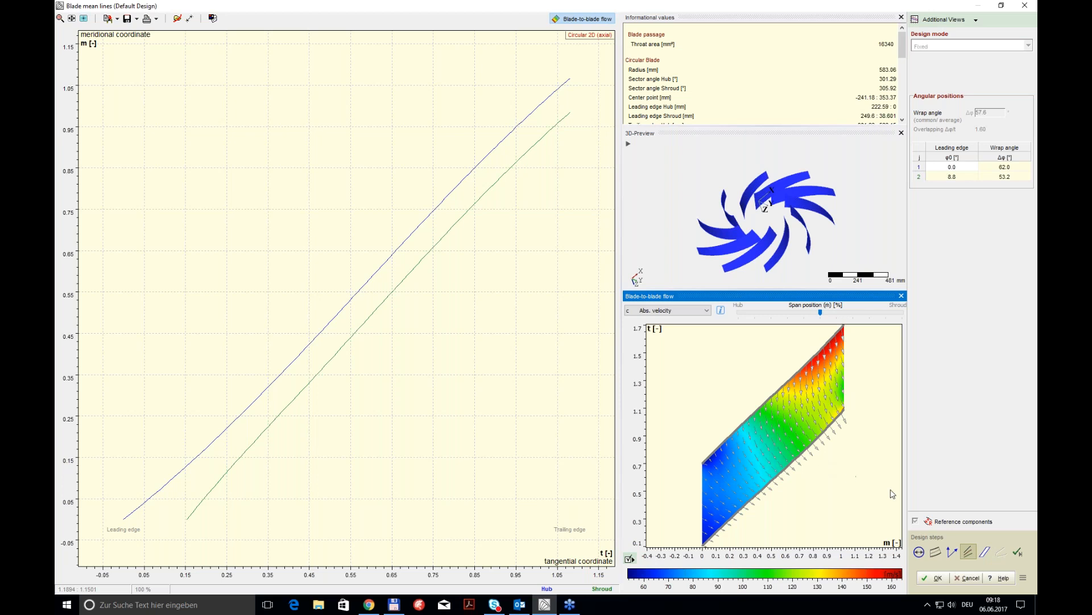
left_click(939, 577)
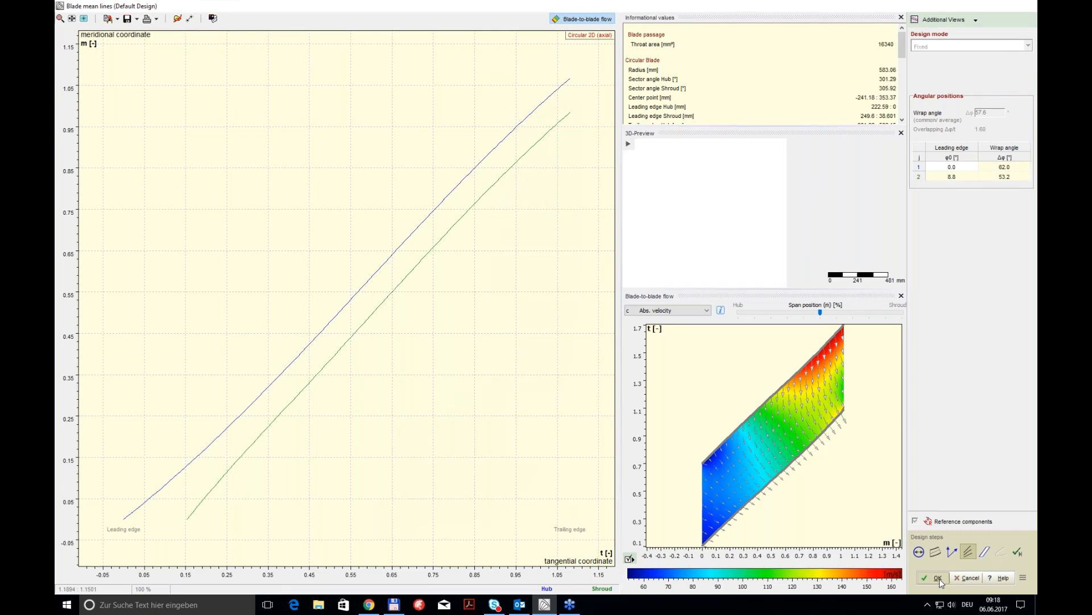
Examine the blade mean surfaces in the impeller's 3D model from axial and oblique angles
left_click_drag(745, 329, 500, 353)
scroll(677, 223, "up", 3)
left_click_drag(632, 256, 746, 405)
scroll(734, 247, "up", 2)
scroll(745, 405, "down", 4)
left_click_drag(712, 365, 612, 290)
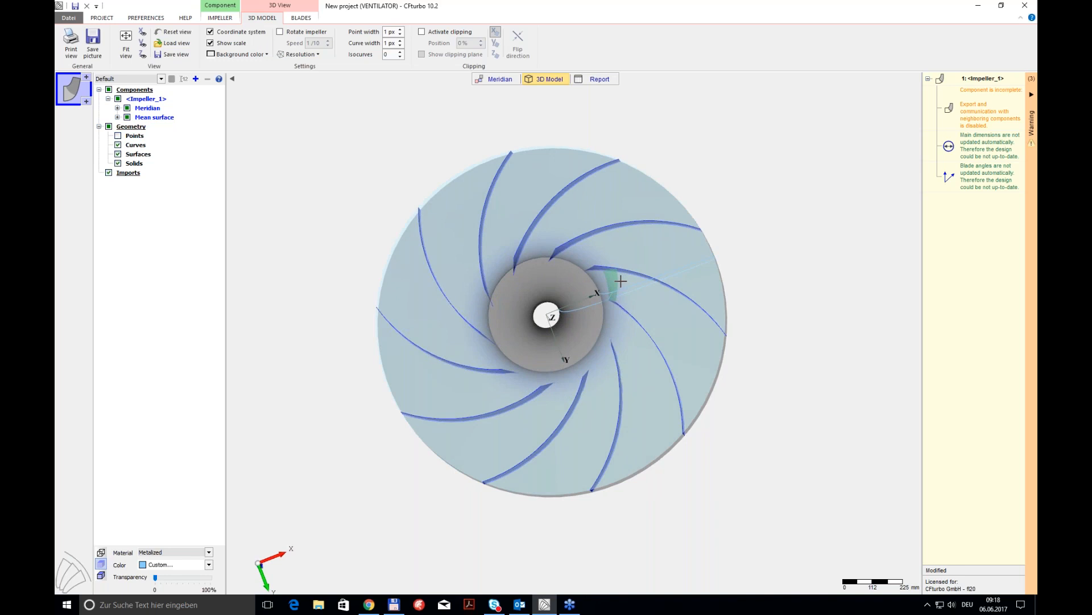
left_click_drag(619, 279, 615, 268)
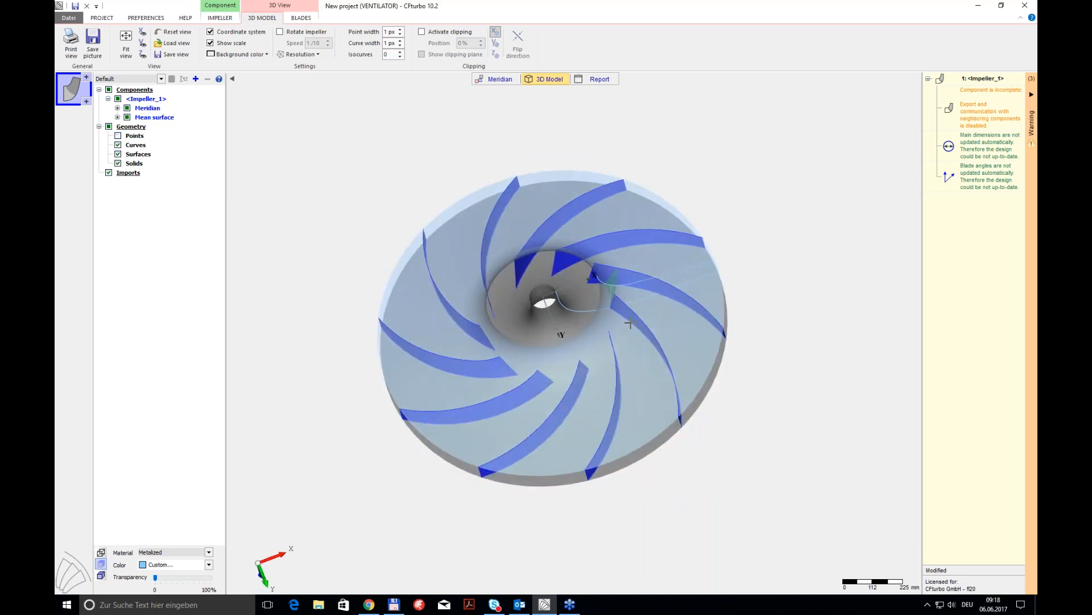
Return to the meridional view, open the impeller's blade profiles and turn their 3D preview to face the blades
left_click(499, 79)
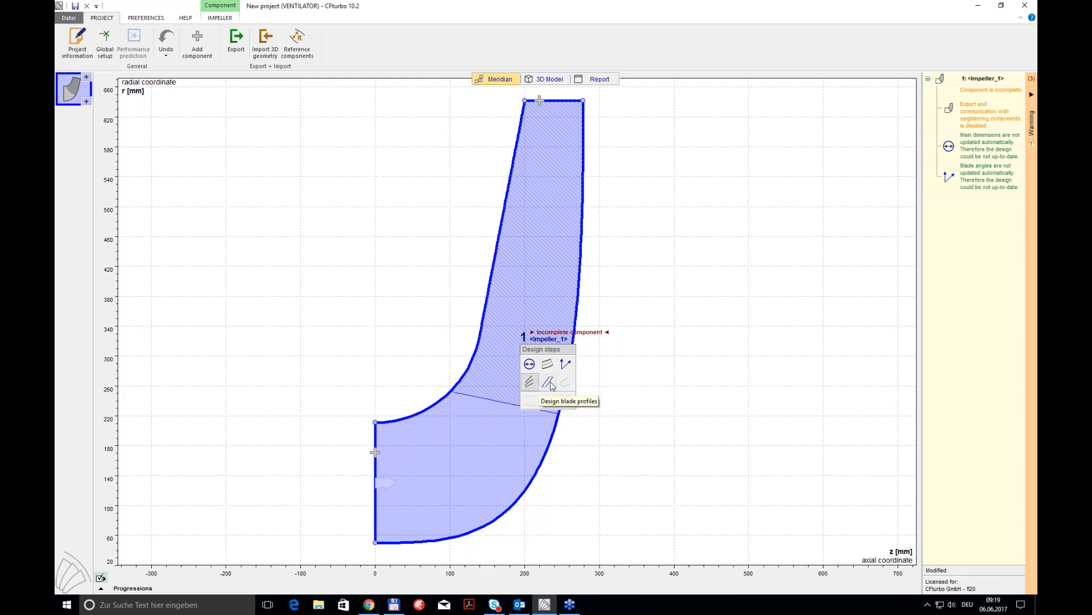
left_click(549, 383)
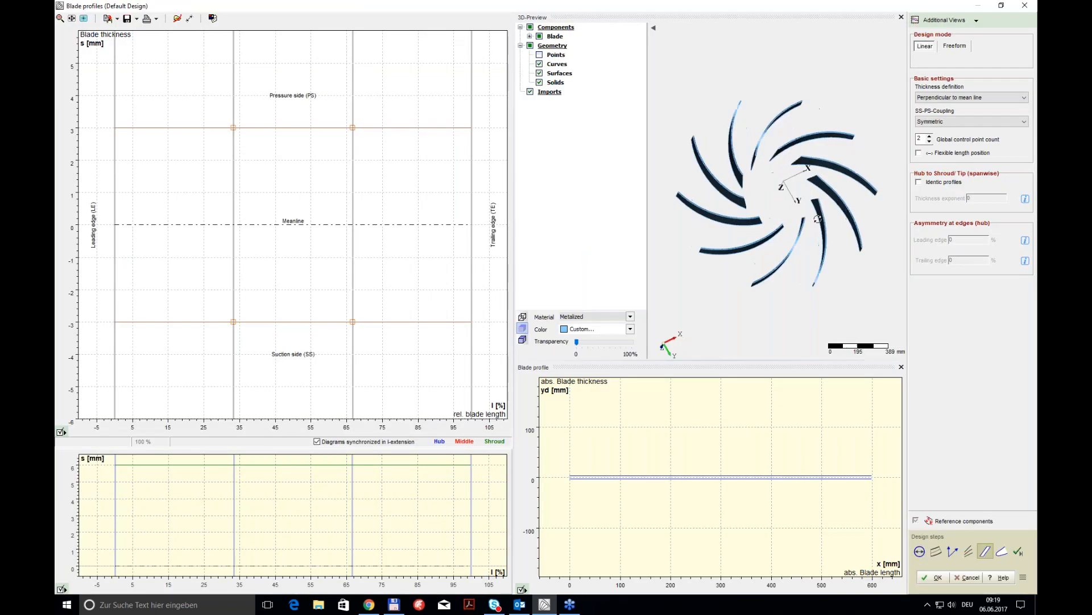
left_click_drag(804, 274, 789, 271)
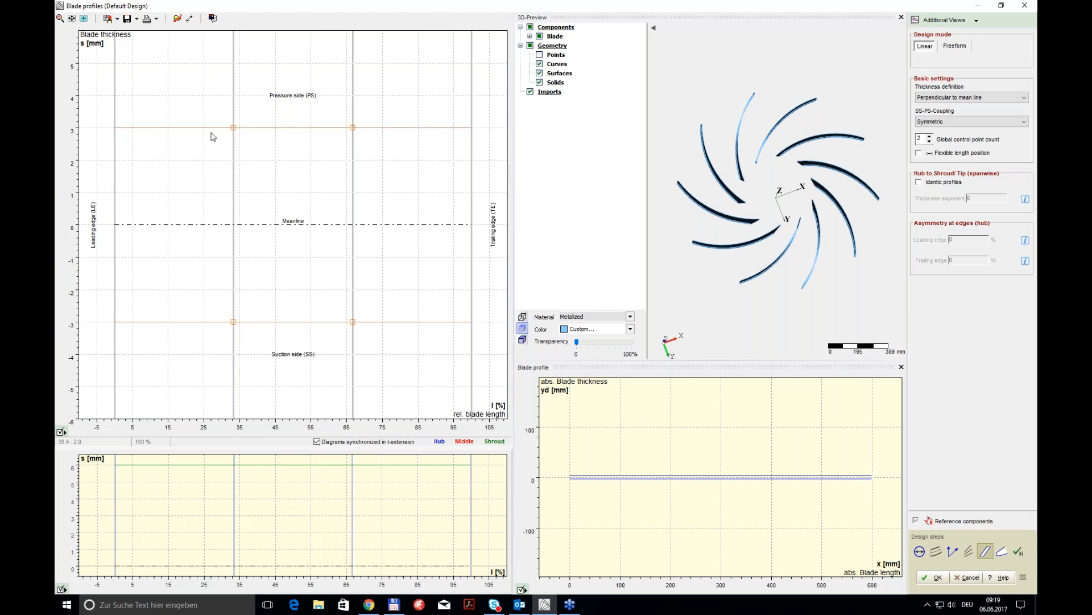
Try raising the pressure-side control points to about 3.7 and 4.2 mm at the shroud and about 3.3 mm at the hub
left_click_drag(233, 127, 234, 104)
left_click_drag(353, 127, 353, 89)
left_click_drag(234, 127, 233, 118)
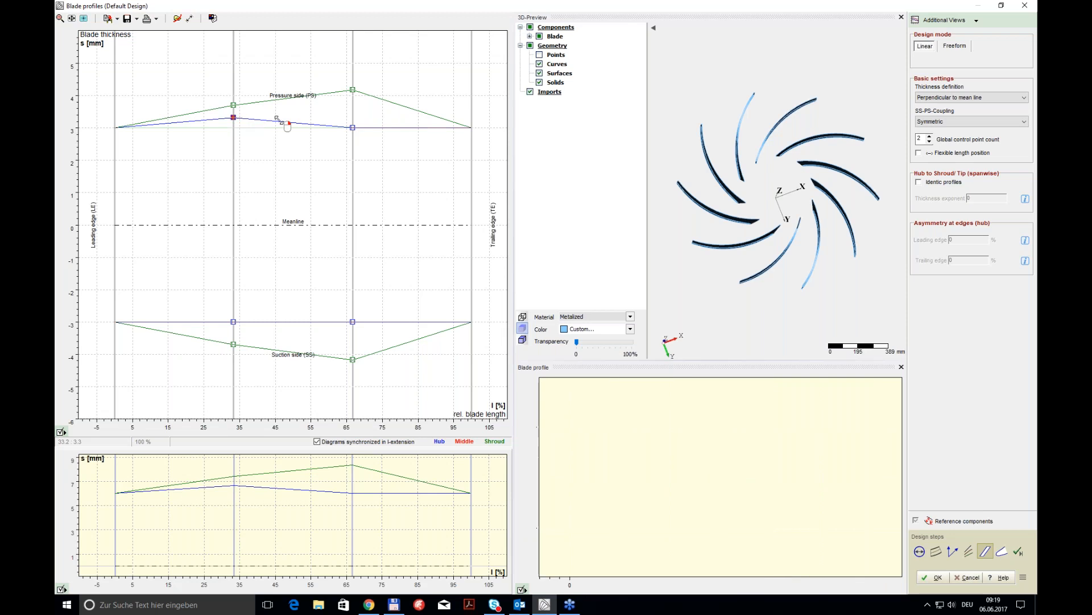
left_click_drag(353, 128, 353, 116)
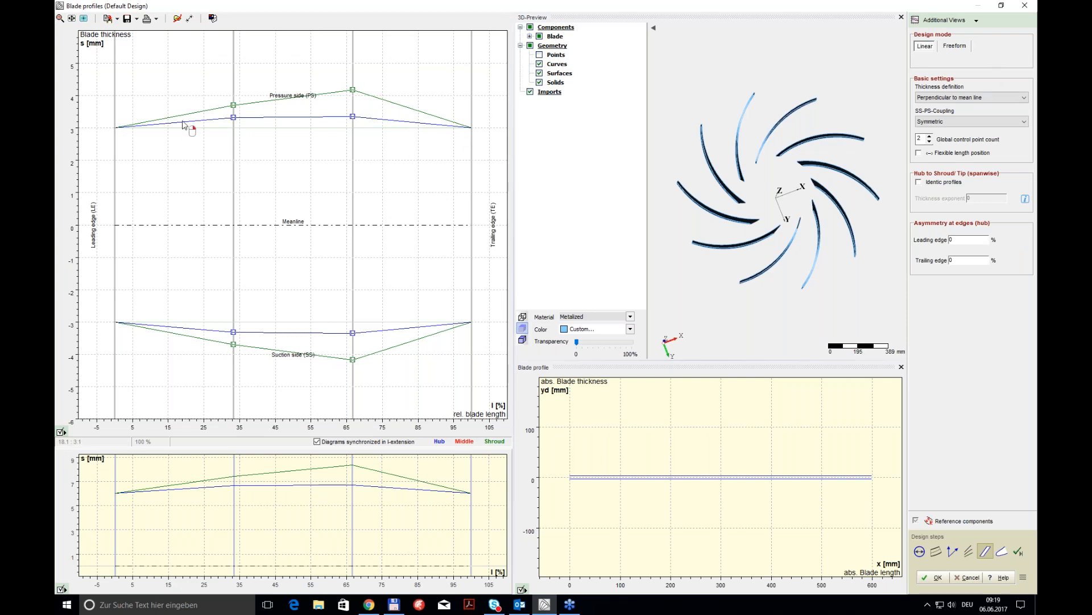
Try the Freeform design mode, raising the control points nearest the leading edge to about 4.6 mm at the shroud and 3.9 mm at the hub
left_click(955, 45)
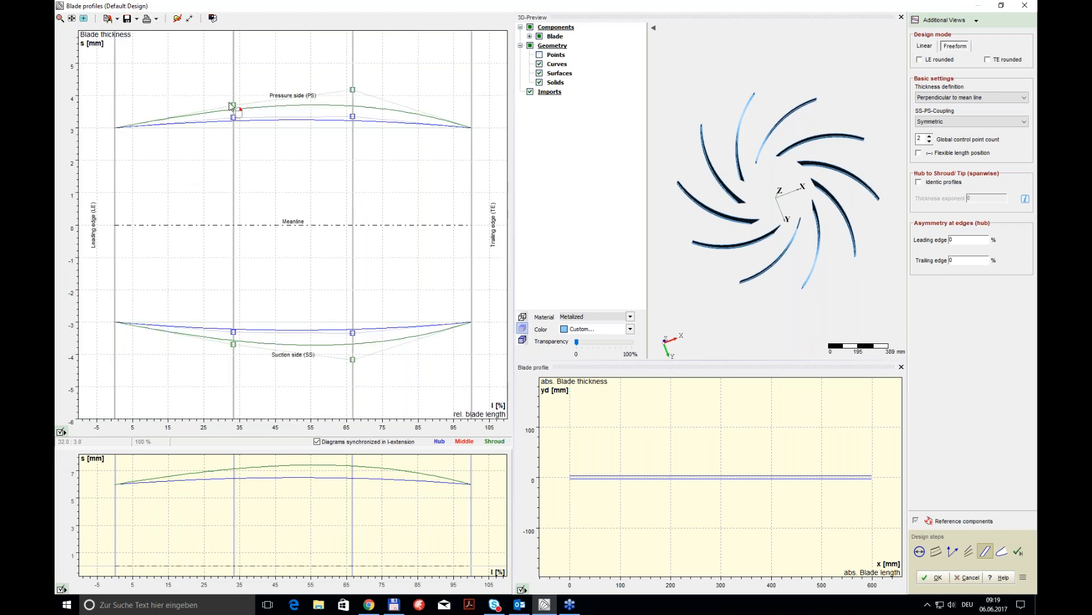
left_click_drag(234, 105, 233, 75)
left_click_drag(233, 118, 233, 99)
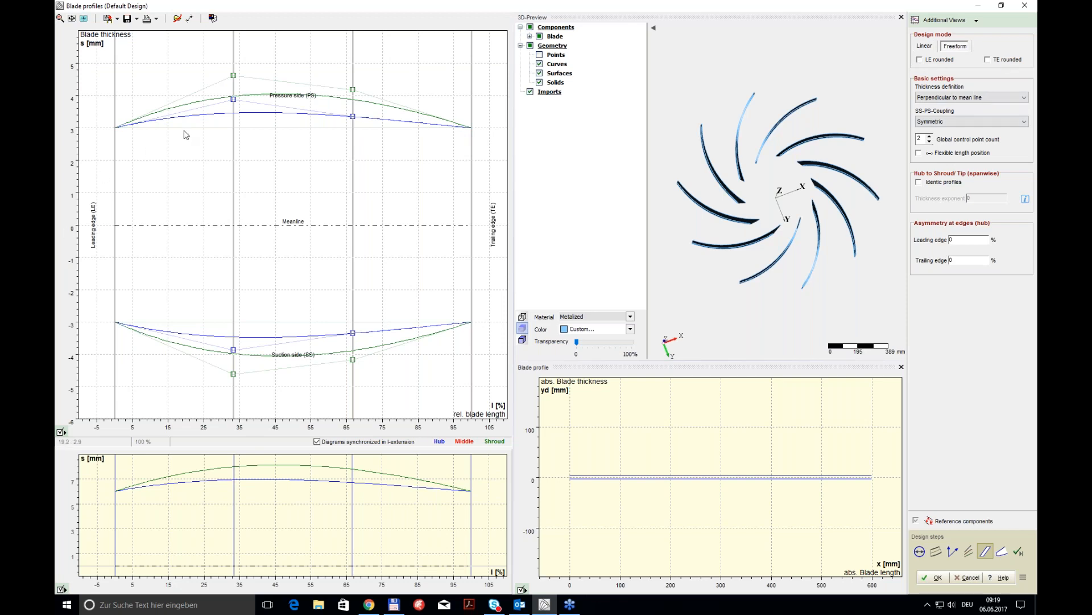
Look at the thickness curve's import options, including loading from the profile manager, without loading a profile
right_click(208, 115)
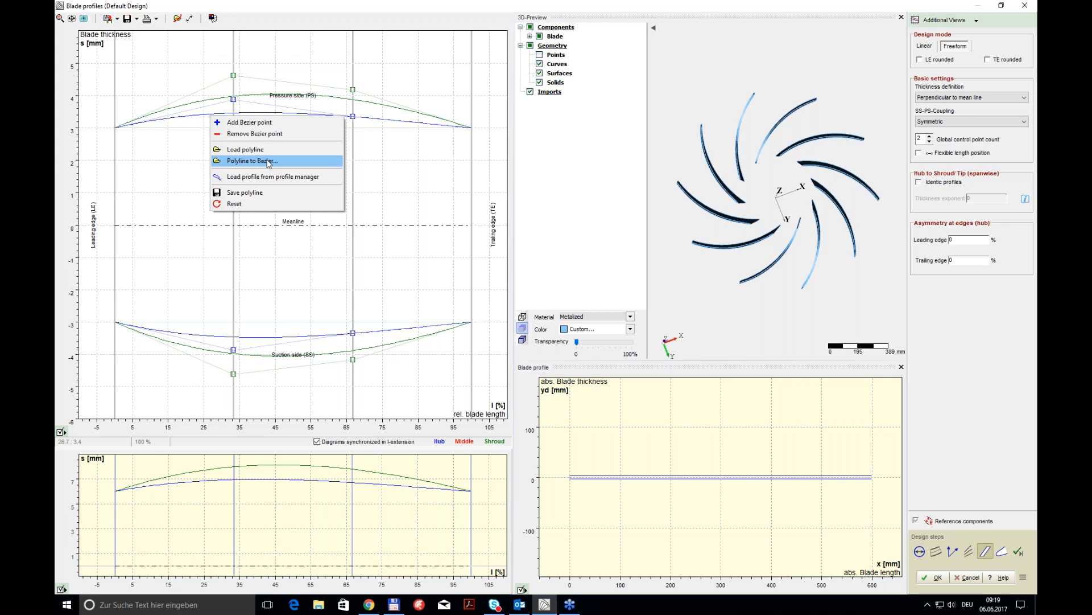
left_click(280, 178)
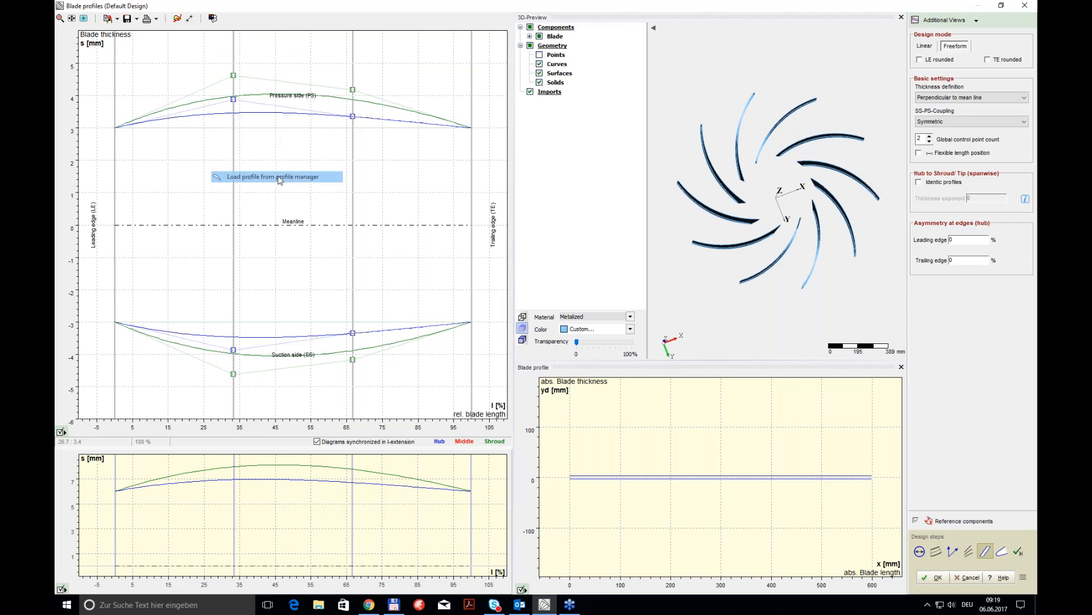
left_click(616, 447)
right_click(255, 116)
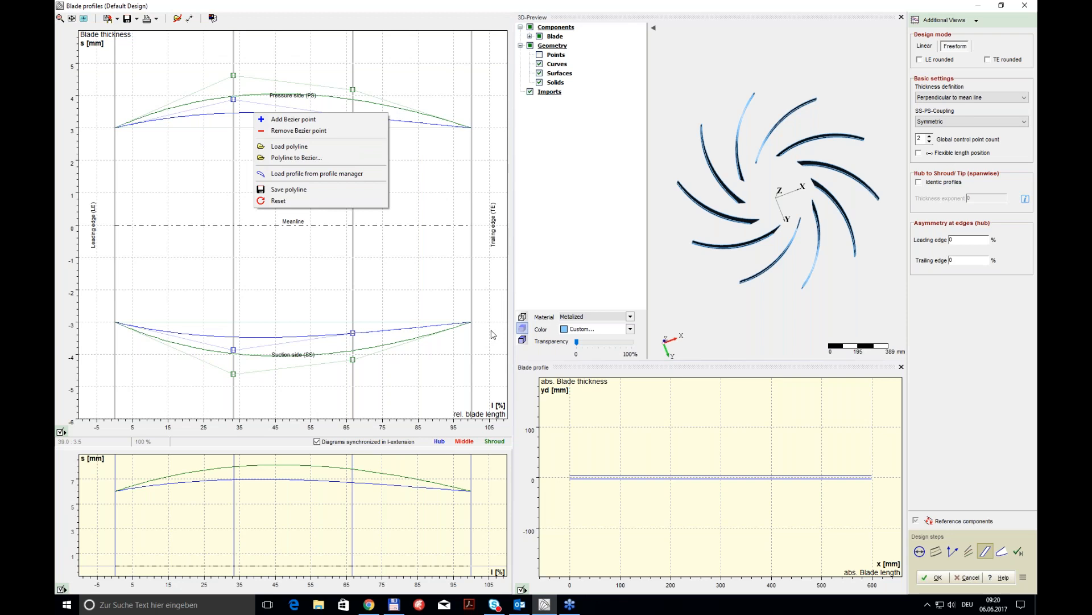
left_click(412, 191)
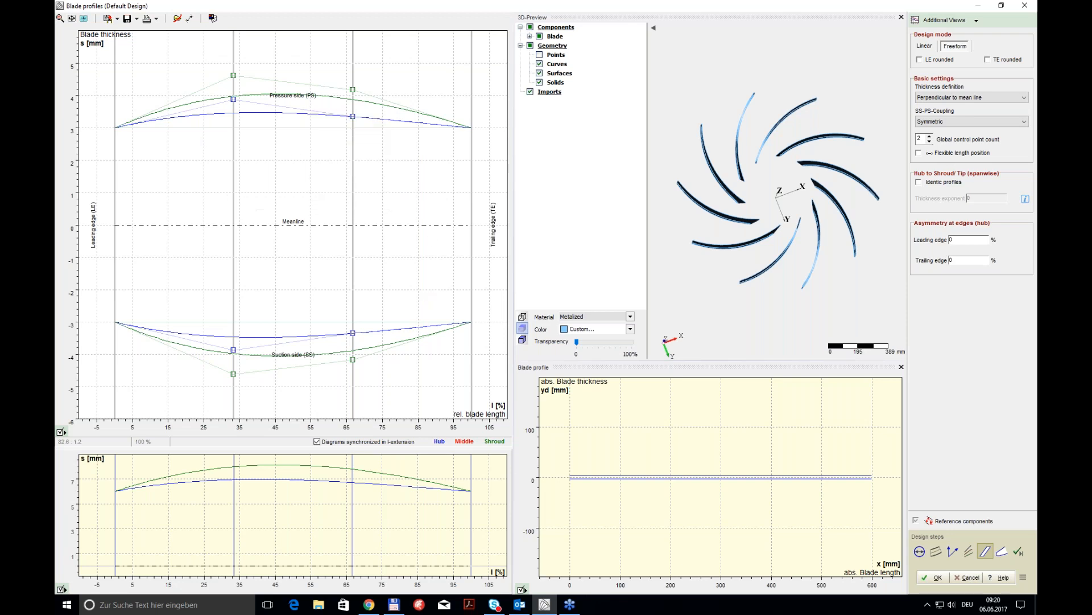
Return to the Linear design mode, reset the thickness curves with a global control point count of 2 and confirm the blade profiles
left_click(925, 46)
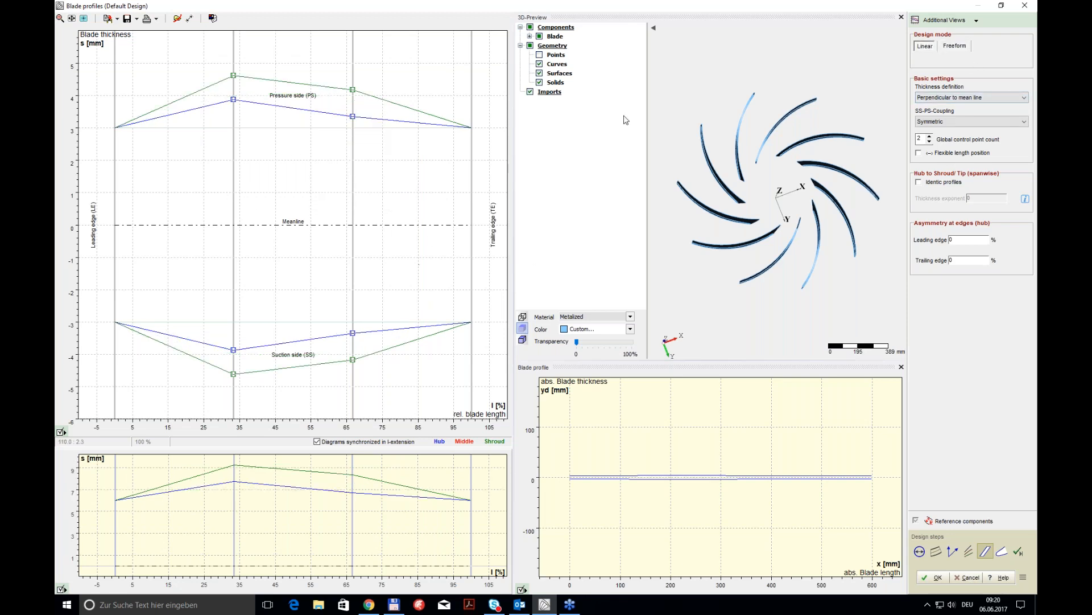
left_click(930, 142)
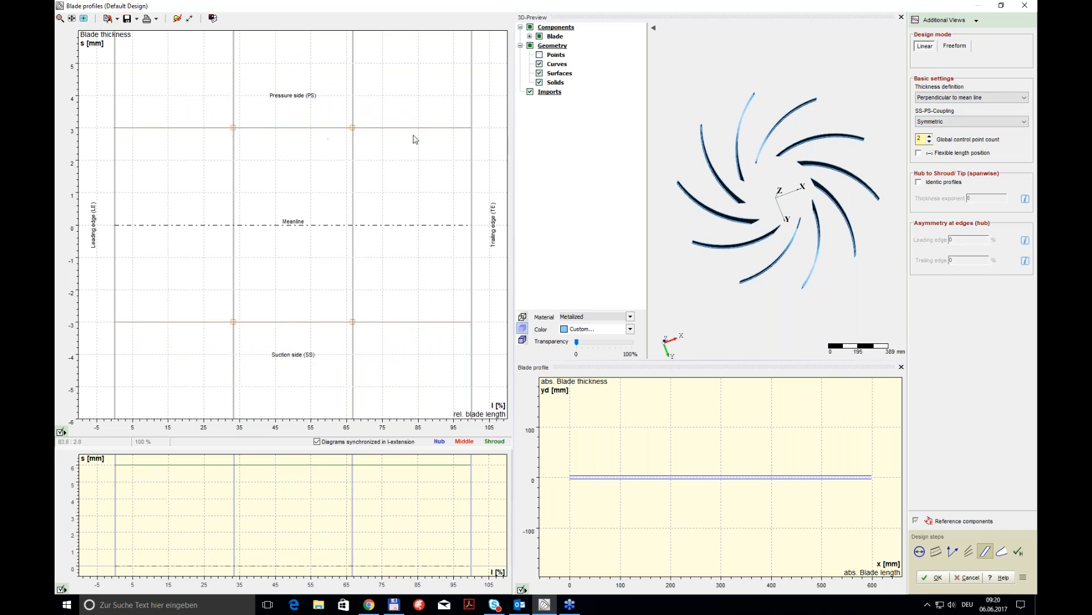
left_click(934, 581)
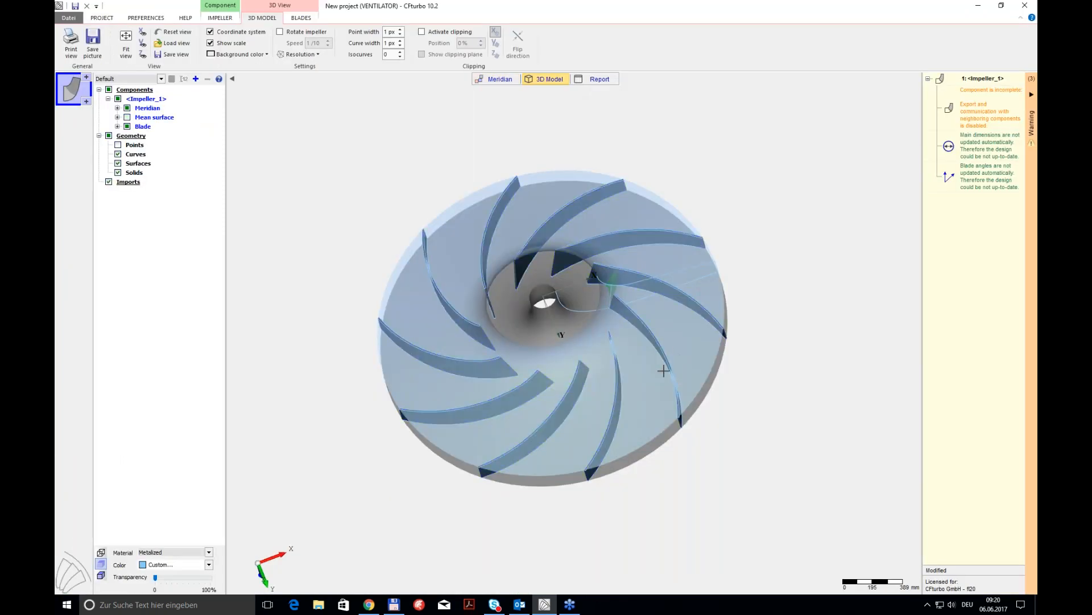
Examine the solid blades in the 3D model, focusing on their inner ends around the hub
scroll(667, 350, "up", 2)
left_click_drag(689, 312, 685, 288)
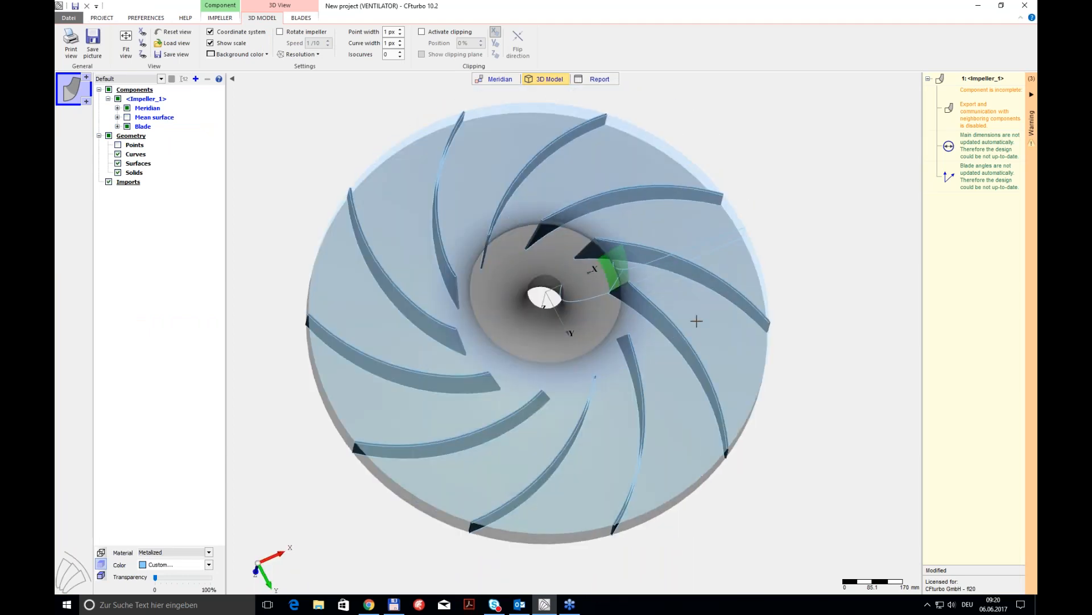
scroll(696, 322, "up", 5)
left_click_drag(625, 252, 589, 421)
scroll(616, 450, "up", 2)
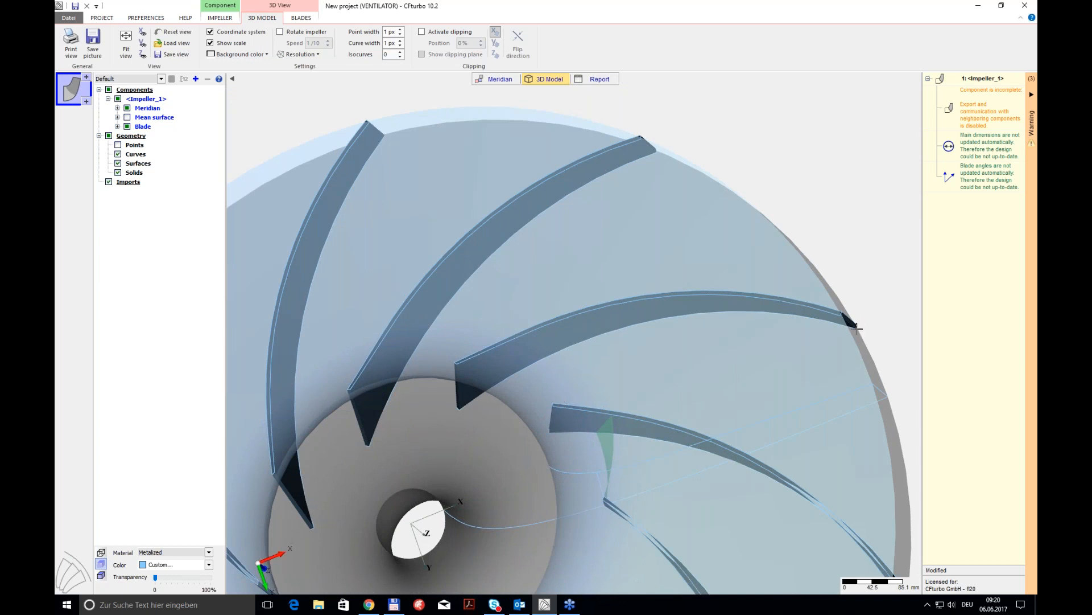
Examine the outer end of a blade at the impeller's rim up close in an axial view
left_click_drag(861, 331, 903, 348)
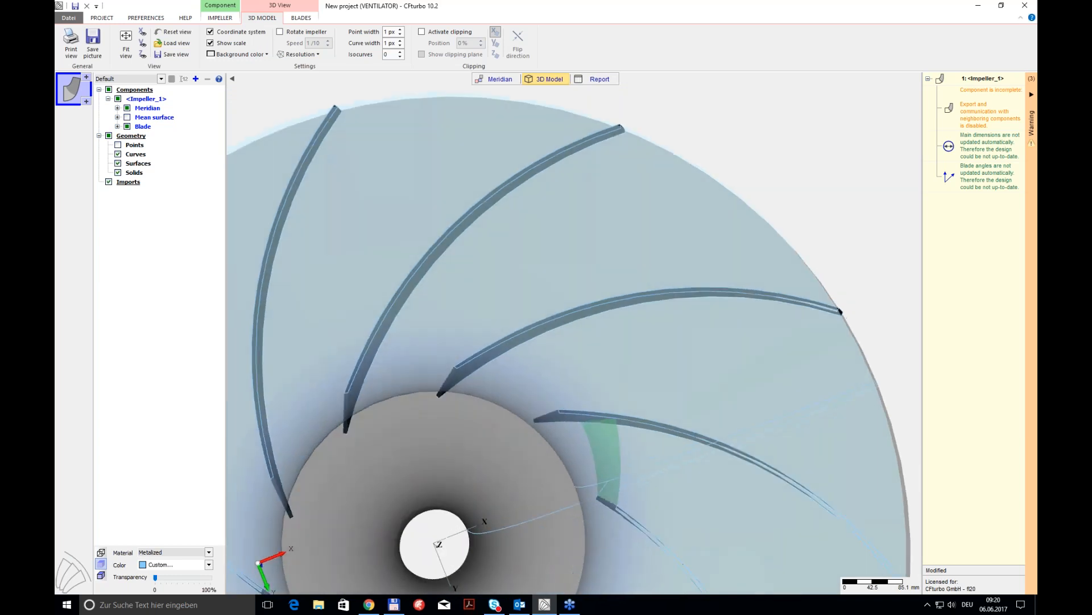
scroll(904, 348, "up", 5)
right_click_drag(908, 332, 544, 412)
scroll(544, 412, "up", 2)
right_click_drag(668, 430, 578, 412)
scroll(579, 413, "up", 1)
left_click_drag(565, 398, 572, 402)
scroll(556, 428, "down", 8)
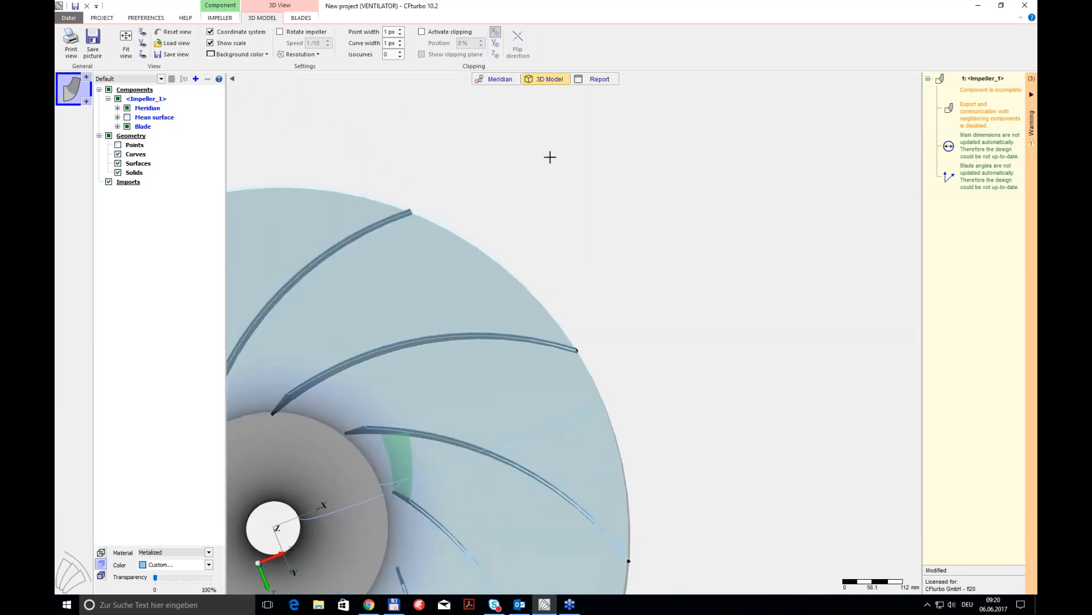
Open the blade edges from the meridional view and set the leading edge to an ellipse with axis ratio 3
left_click(502, 80)
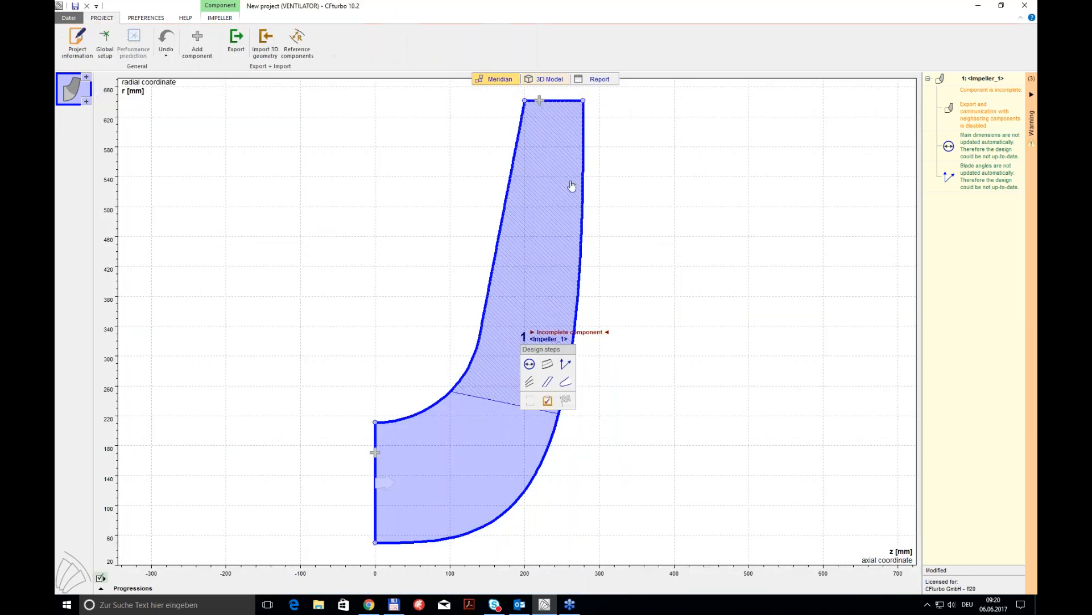
left_click(564, 383)
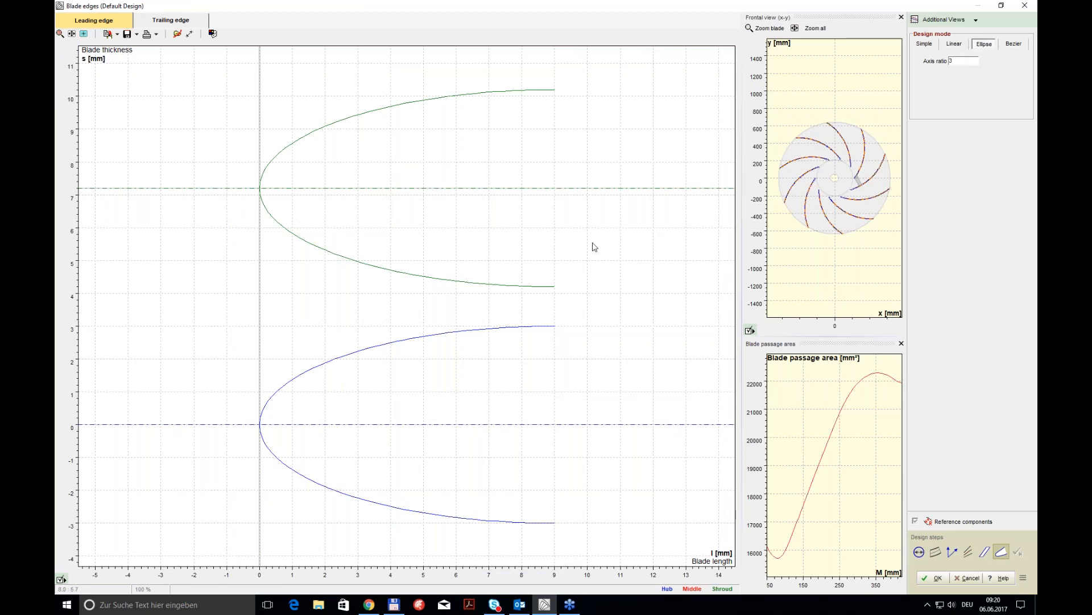
left_click(985, 45)
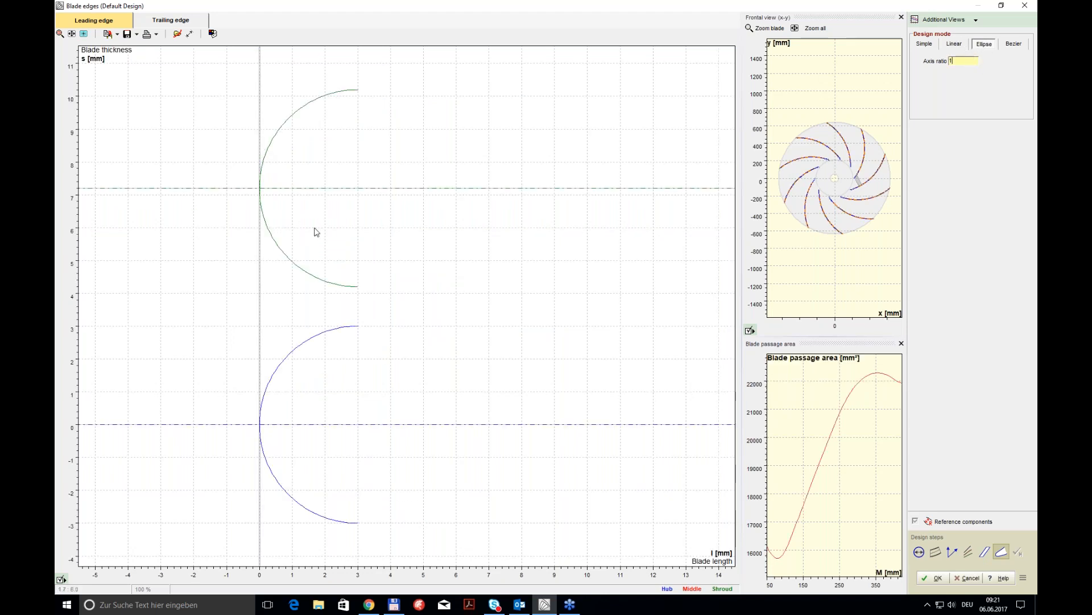
double_click(950, 61)
type("3")
Show the trailing edge design with the blade filled
left_click(160, 21)
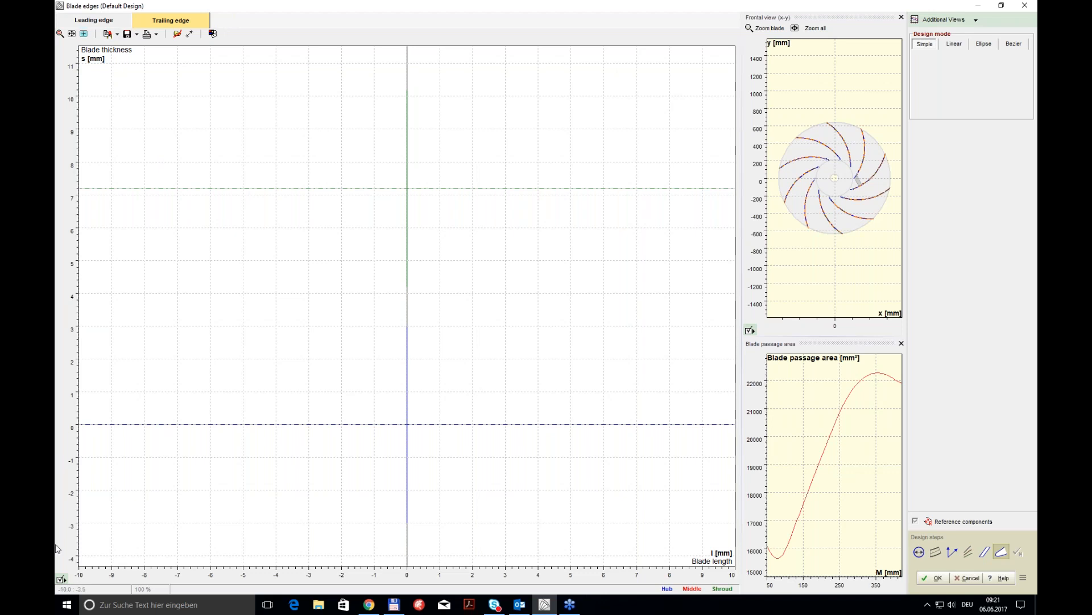
left_click(74, 570)
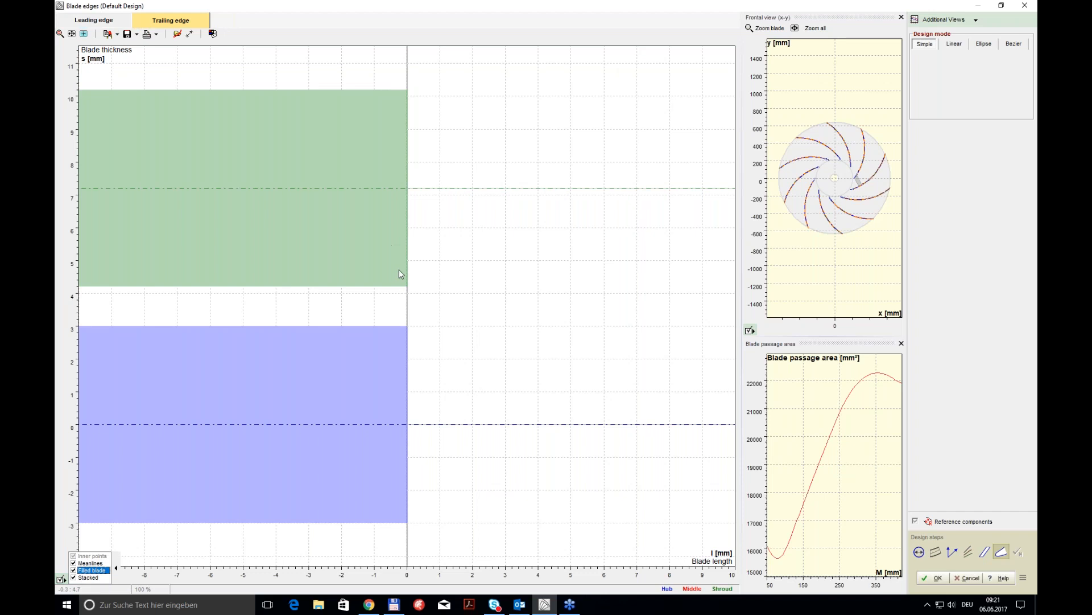
Enlarge the frontal view of the impeller and examine the blades' contours at close range
left_click_drag(741, 258, 625, 260)
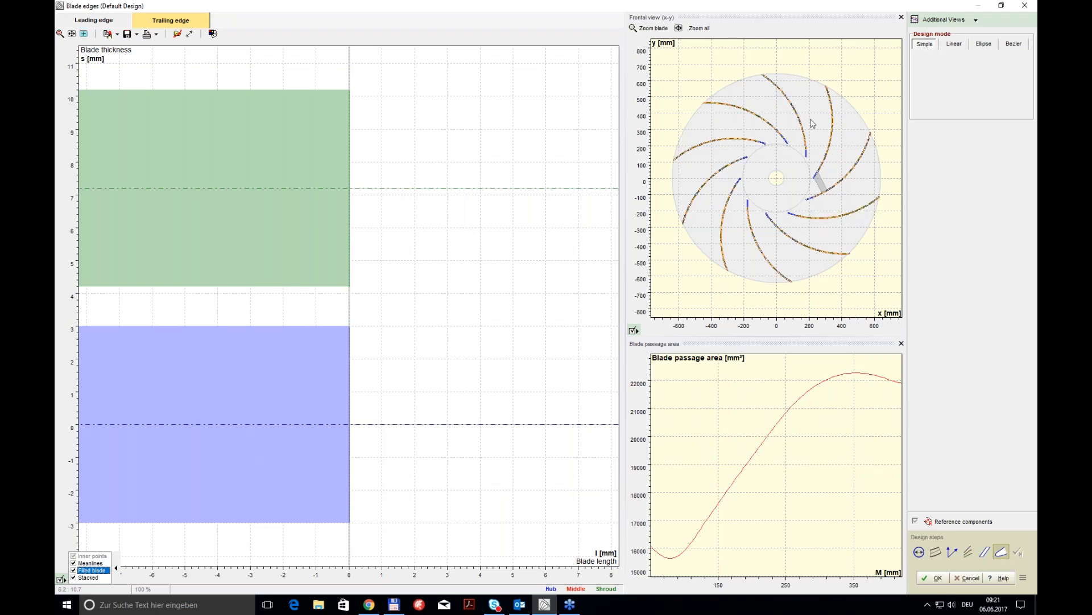
scroll(807, 116, "up", 3)
right_click(847, 94)
right_click(891, 55)
right_click(891, 62)
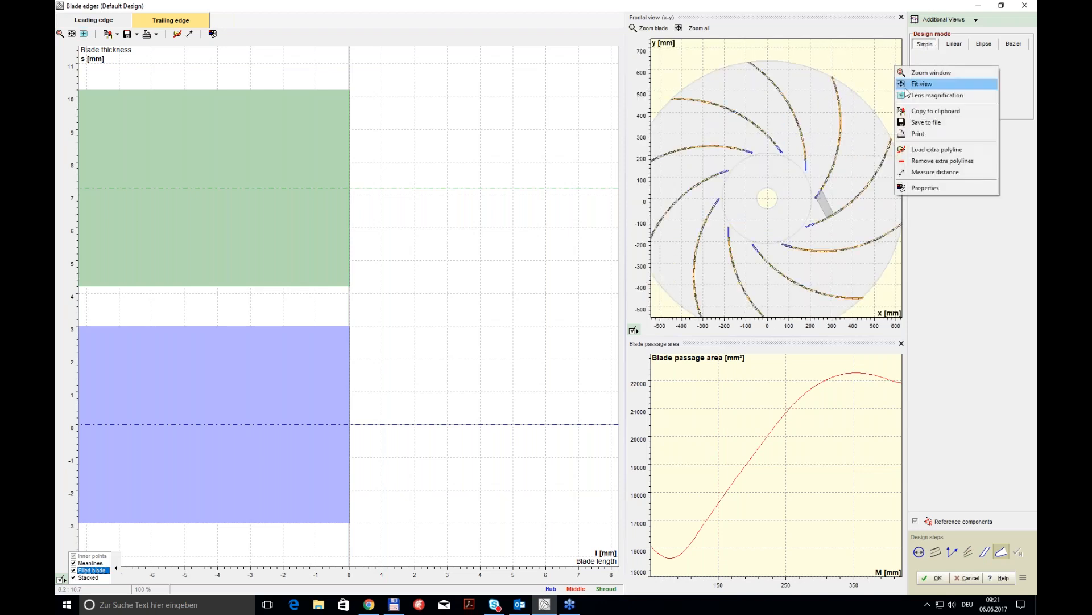
left_click(914, 82)
scroll(830, 114, "up", 5)
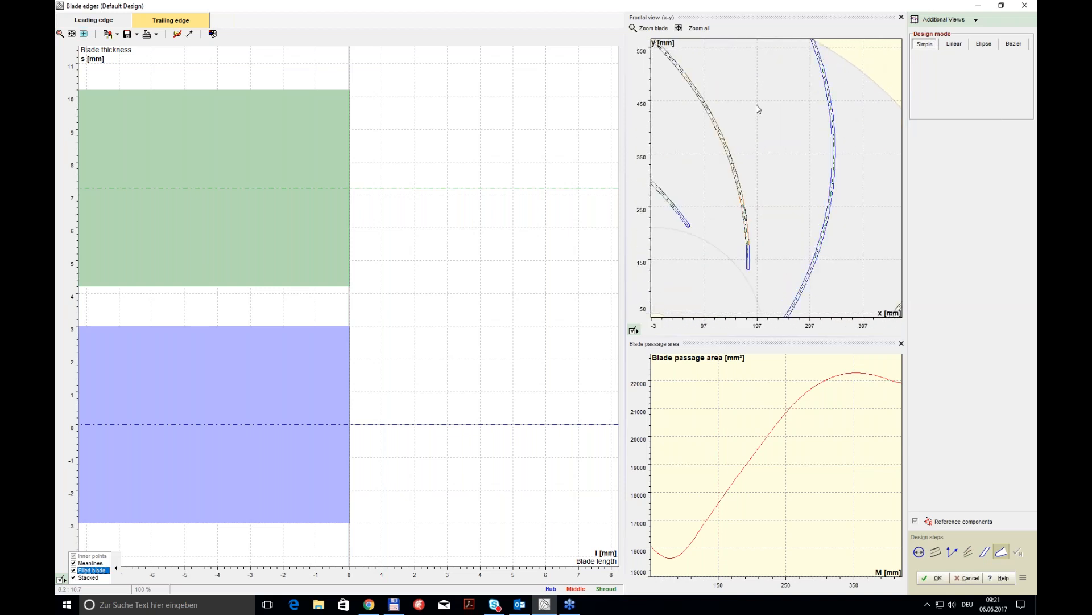
Examine a blade's trailing edge at the impeller's outer rim in an enlarged frontal view and accept the blade edges
left_click_drag(622, 329, 541, 327)
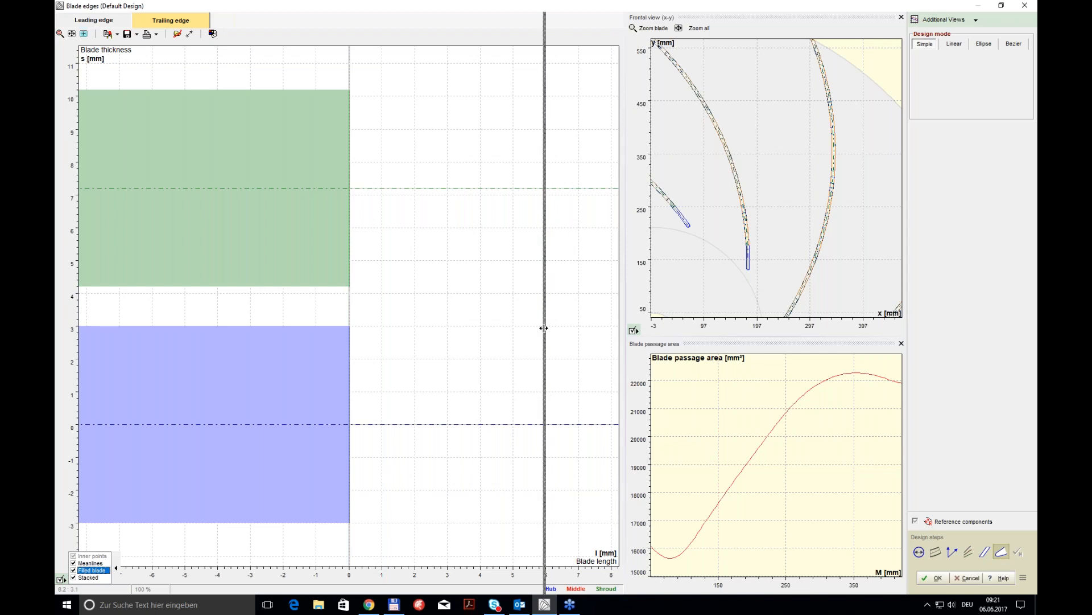
right_click_drag(739, 101, 719, 200)
scroll(797, 140, "up", 5)
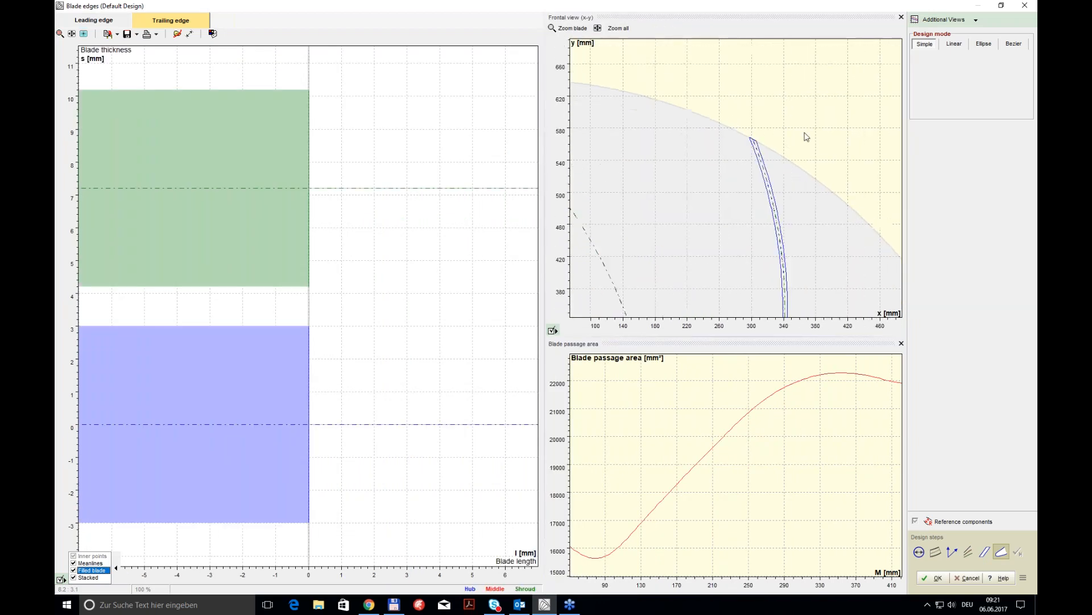
right_click_drag(742, 144, 752, 160)
scroll(745, 153, "up", 5)
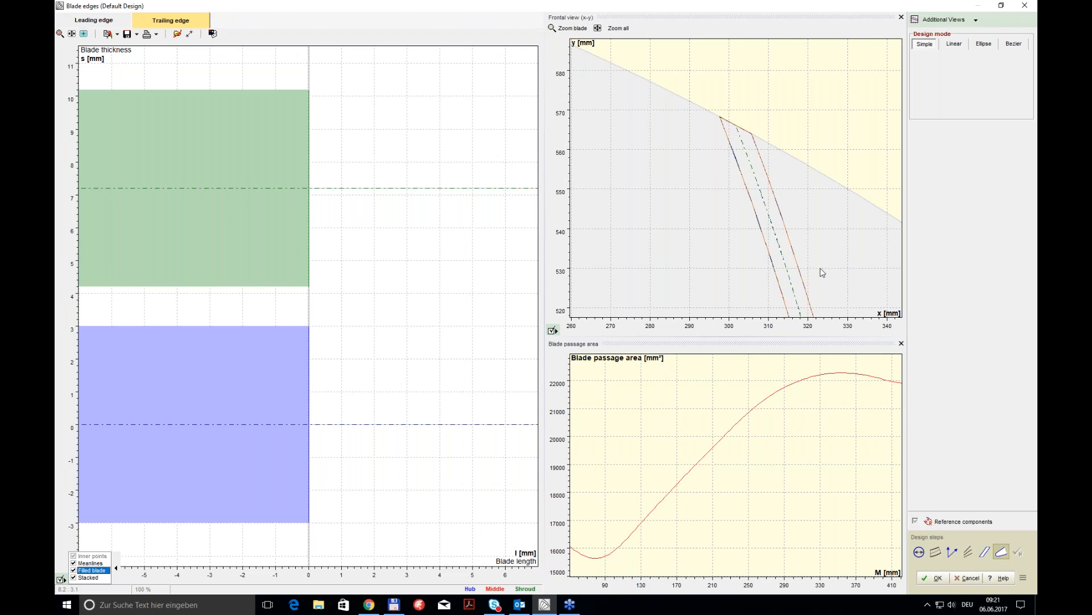
left_click(937, 578)
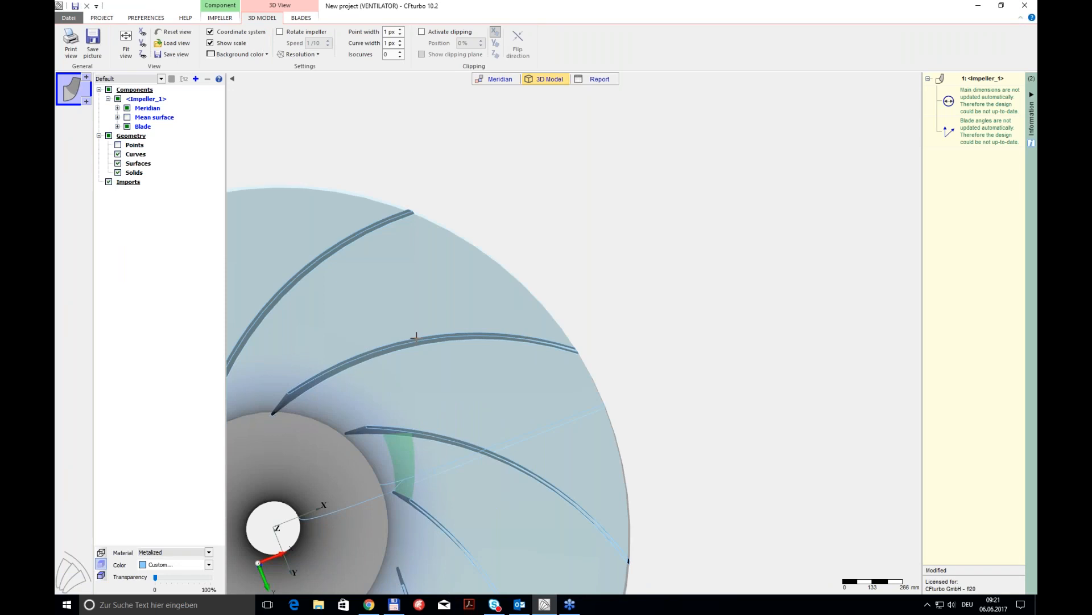
Activate the impeller's outlet extension in the CFD setup with radial direction and a midline length of 6 mm
left_click_drag(415, 337, 643, 122)
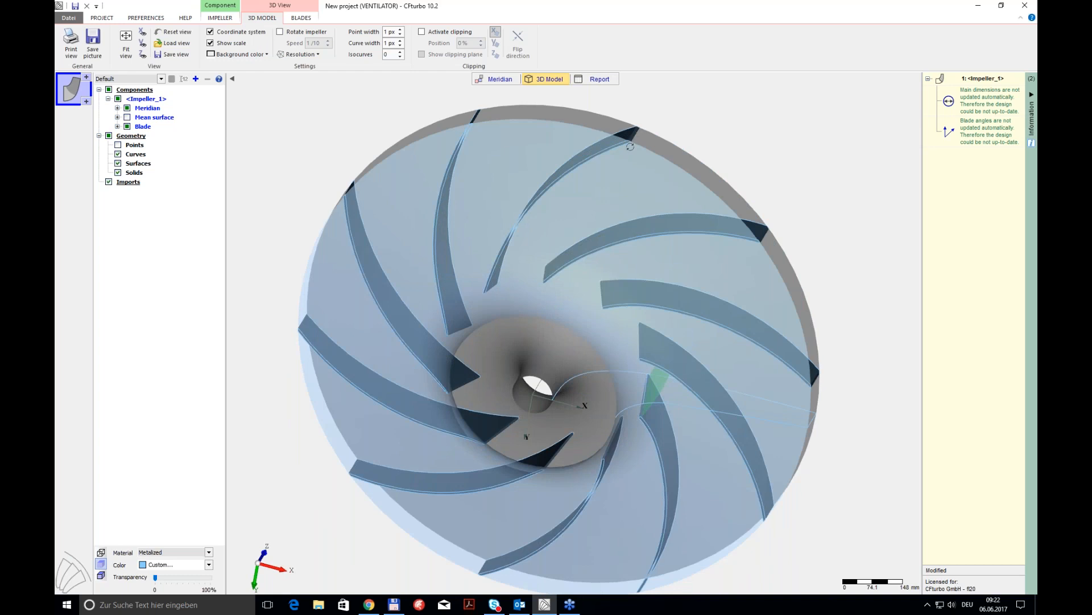
left_click_drag(630, 147, 702, 112)
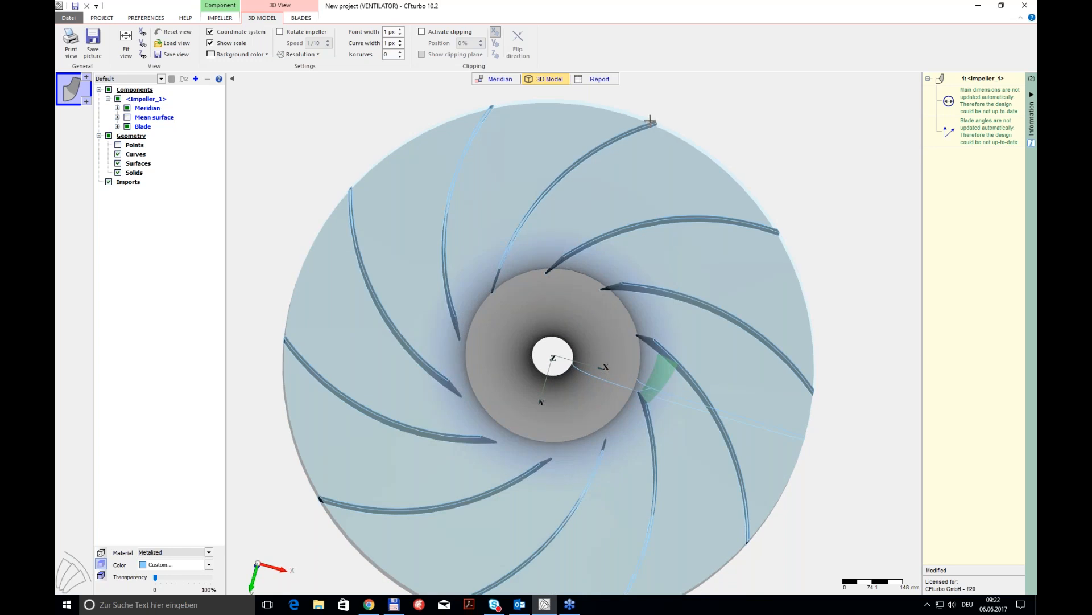
left_click(219, 18)
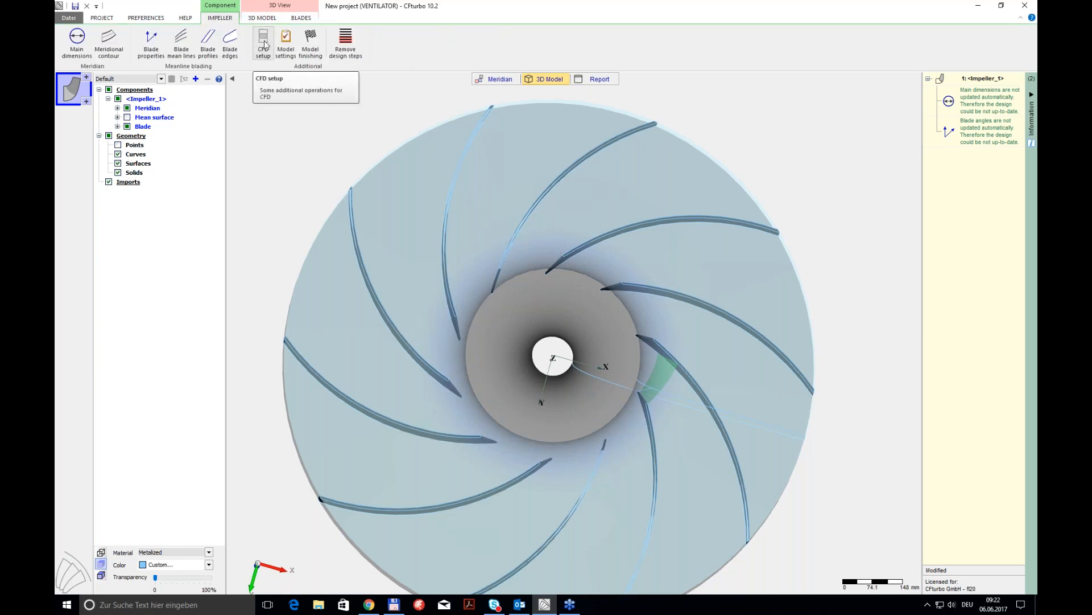
left_click(264, 43)
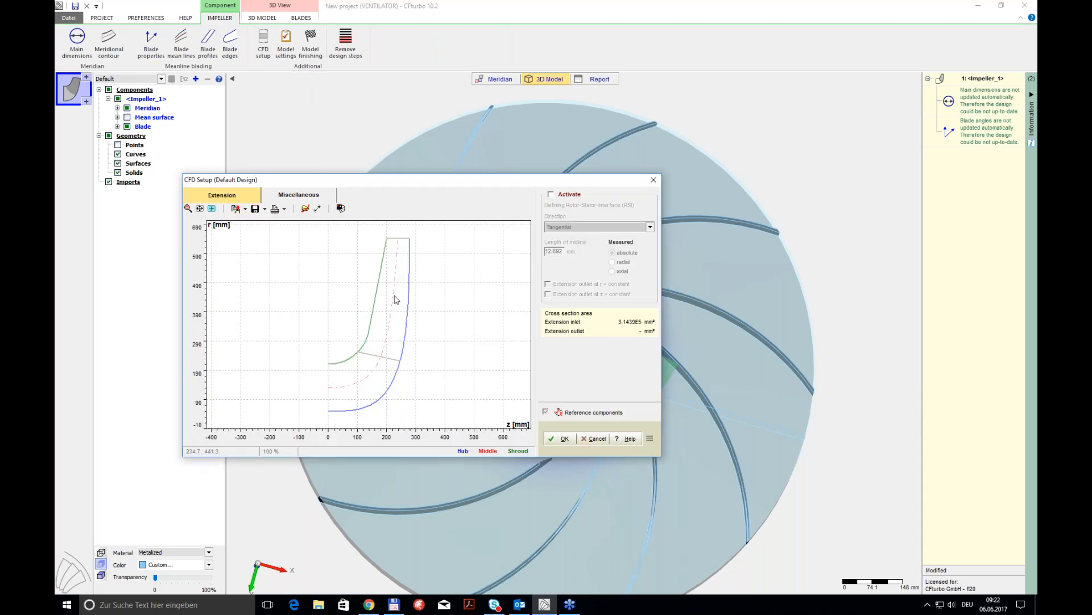
left_click(552, 194)
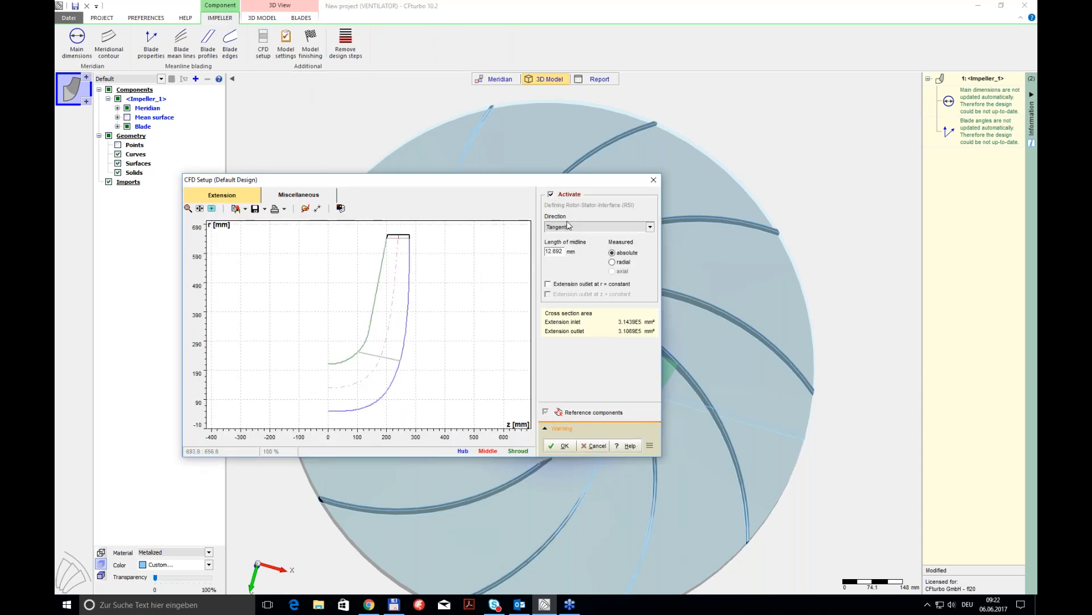
left_click(650, 228)
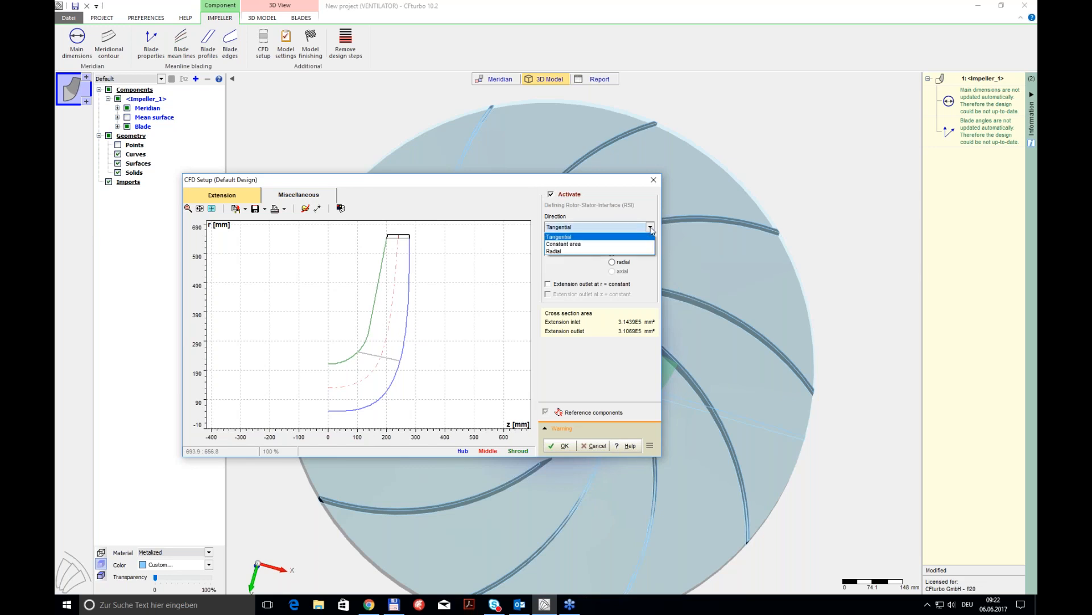
left_click(616, 252)
left_click_drag(561, 253, 533, 250)
type("5")
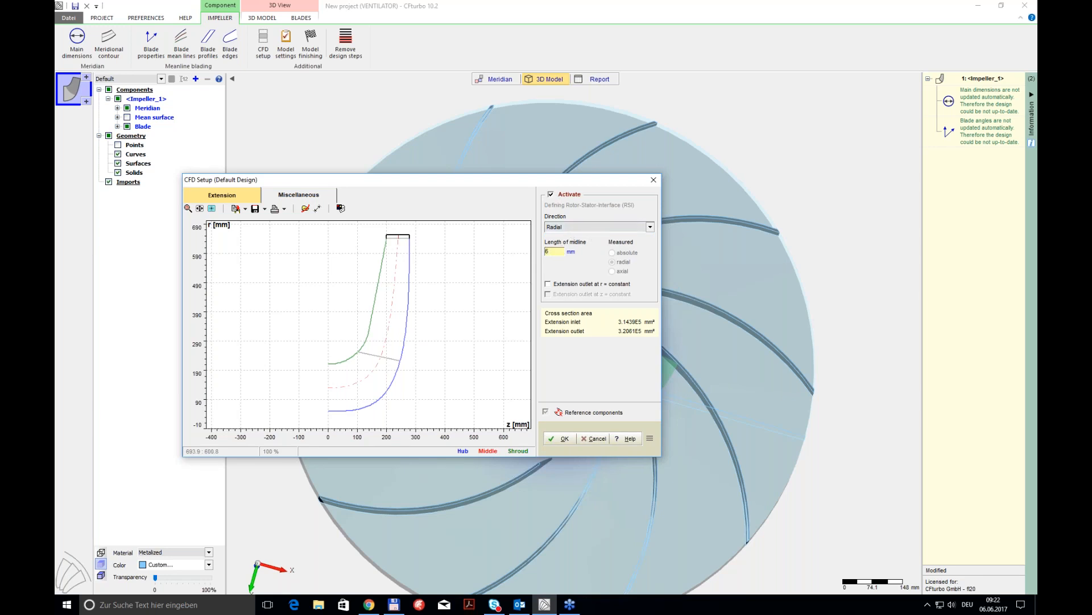
left_click(561, 438)
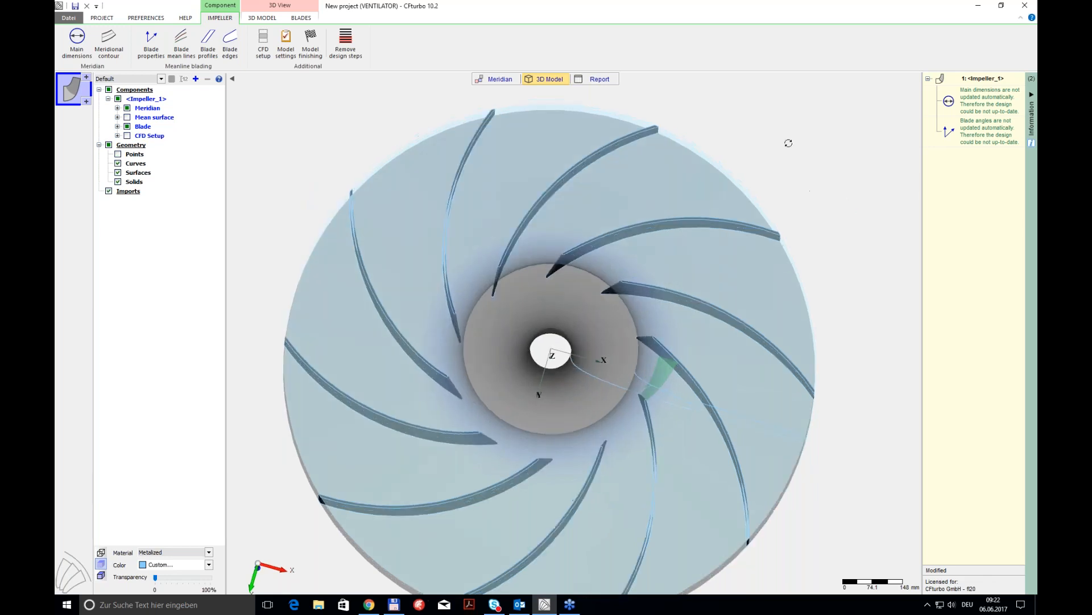
Save the project as test.cft in the temp folder, replacing the existing file
left_click_drag(810, 197, 799, 140)
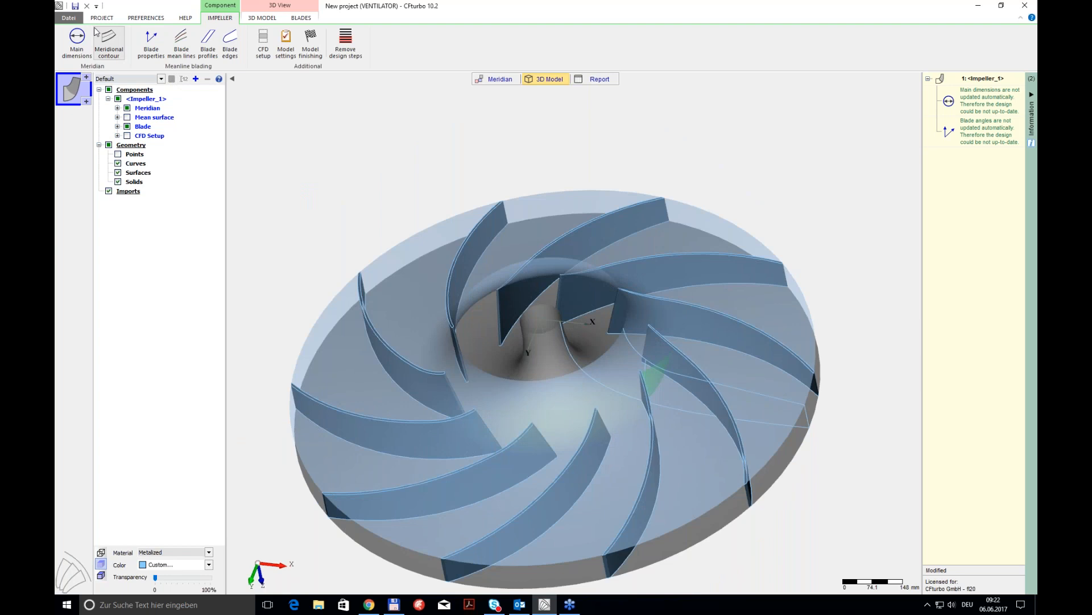
left_click(70, 18)
left_click(83, 105)
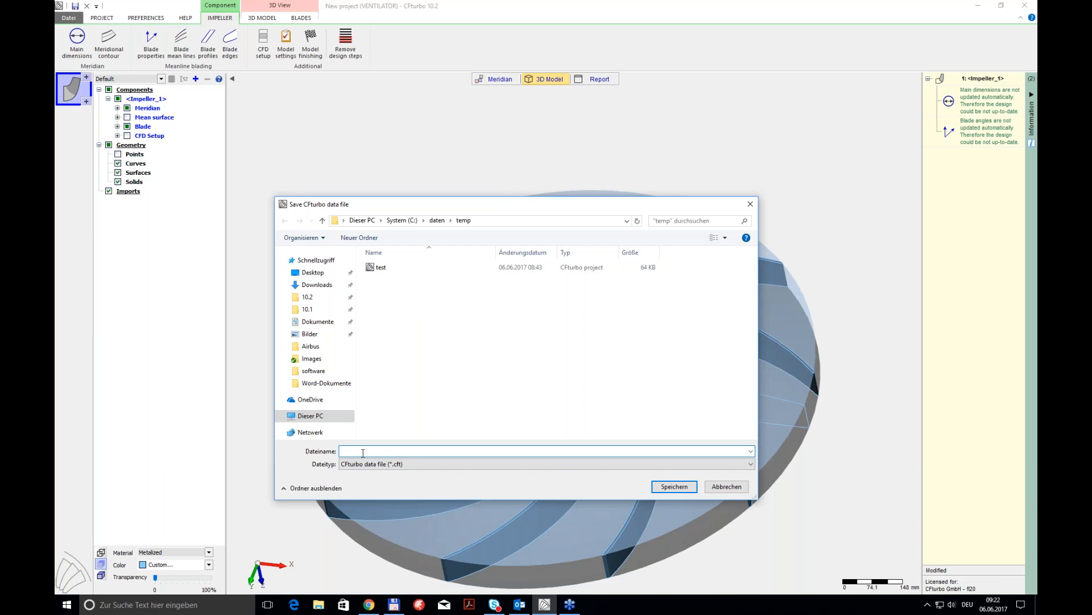
type("test")
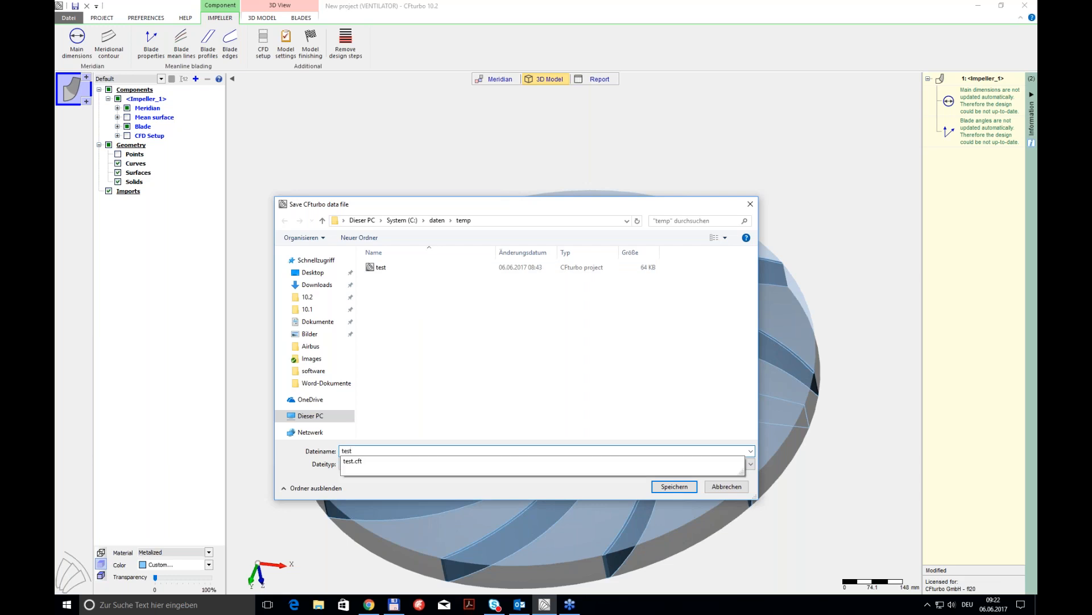
key("Down")
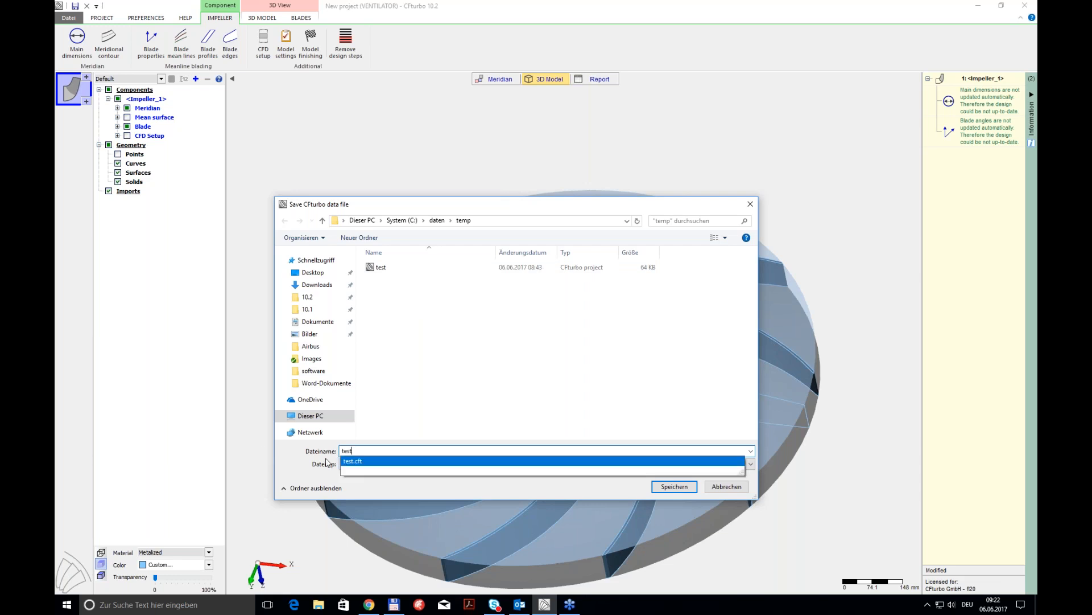
key("Return")
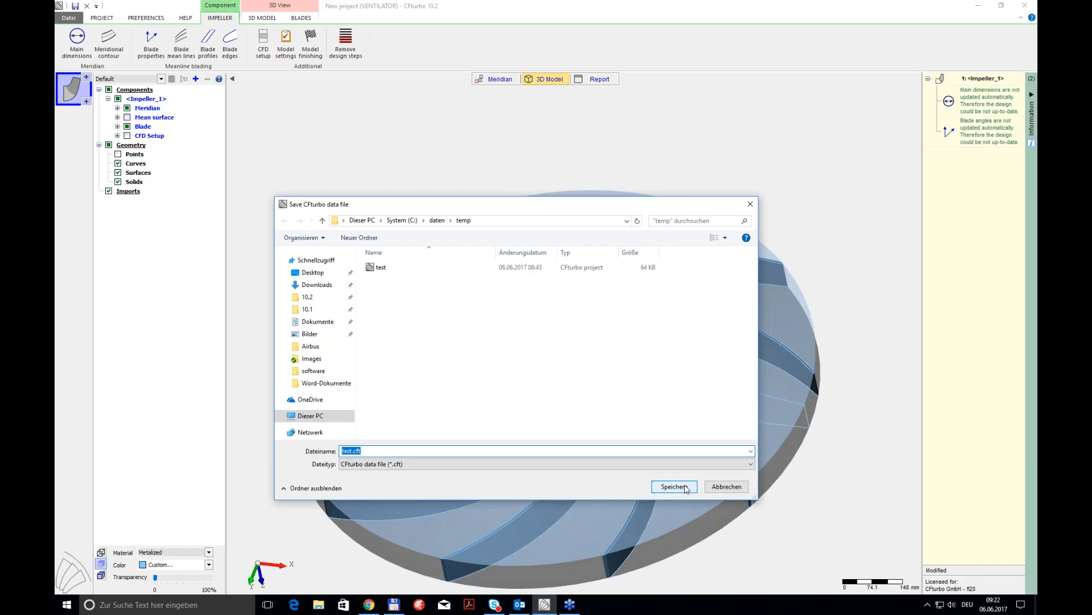
left_click(686, 488)
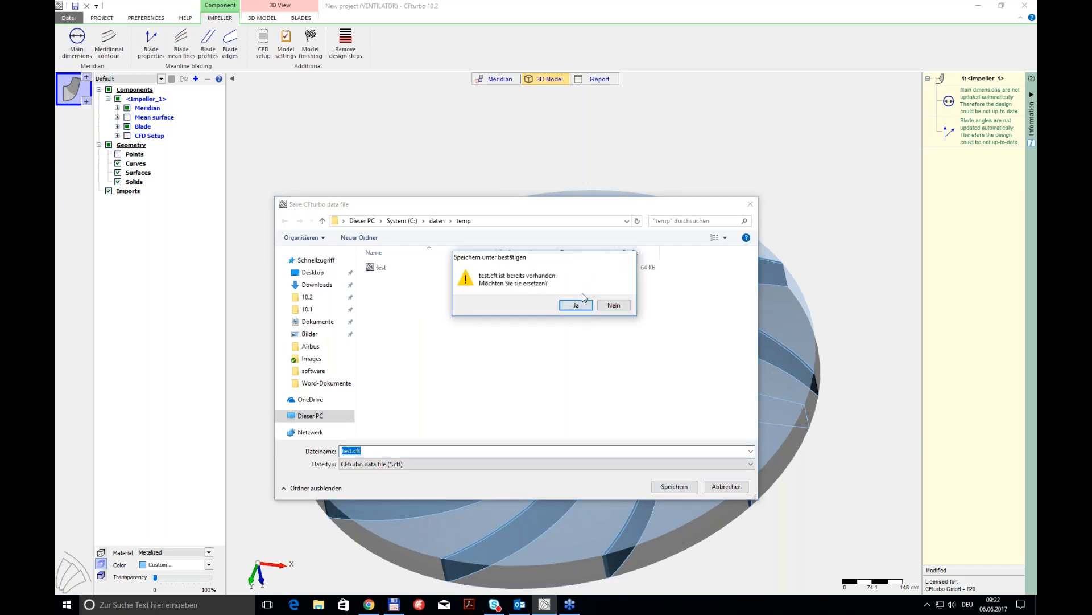
left_click(576, 305)
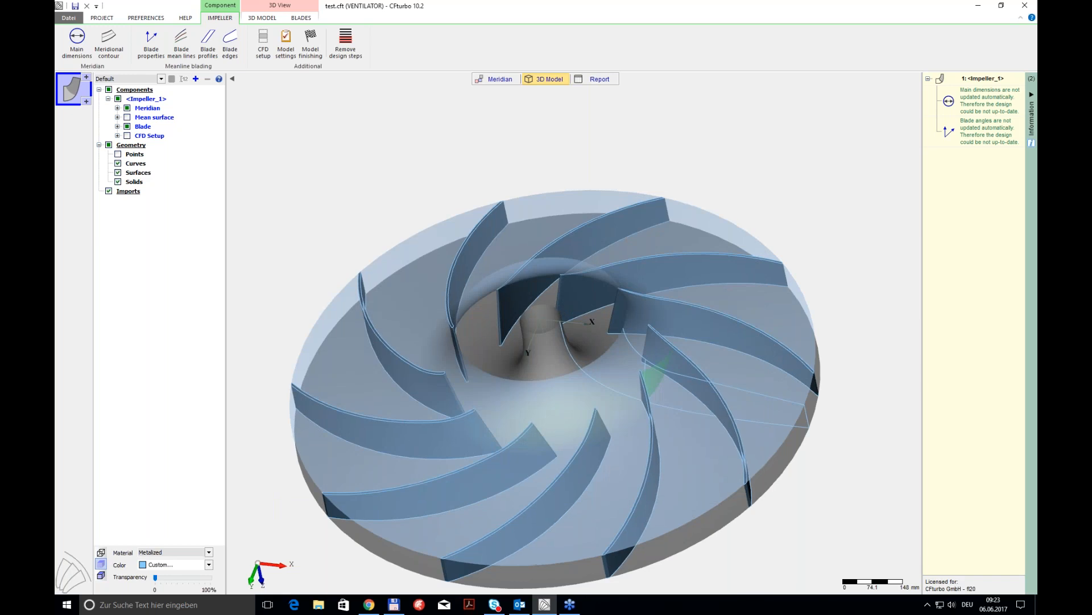
Add a new volute at the impeller's outlet in the meridional view
scroll(612, 283, "up", 3)
middle_click_drag(612, 283, 629, 246)
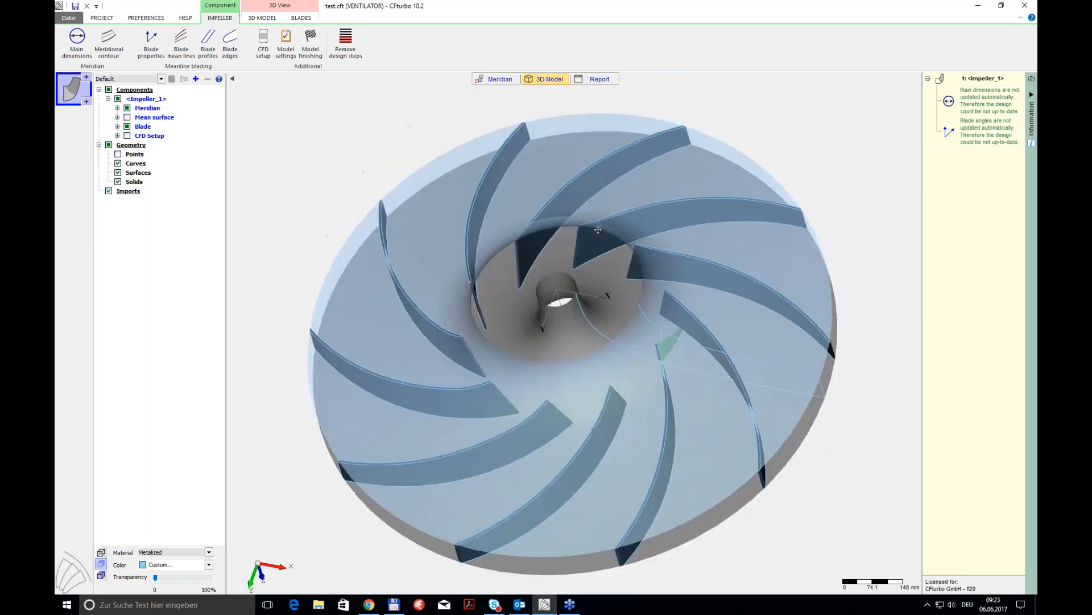
left_click(499, 82)
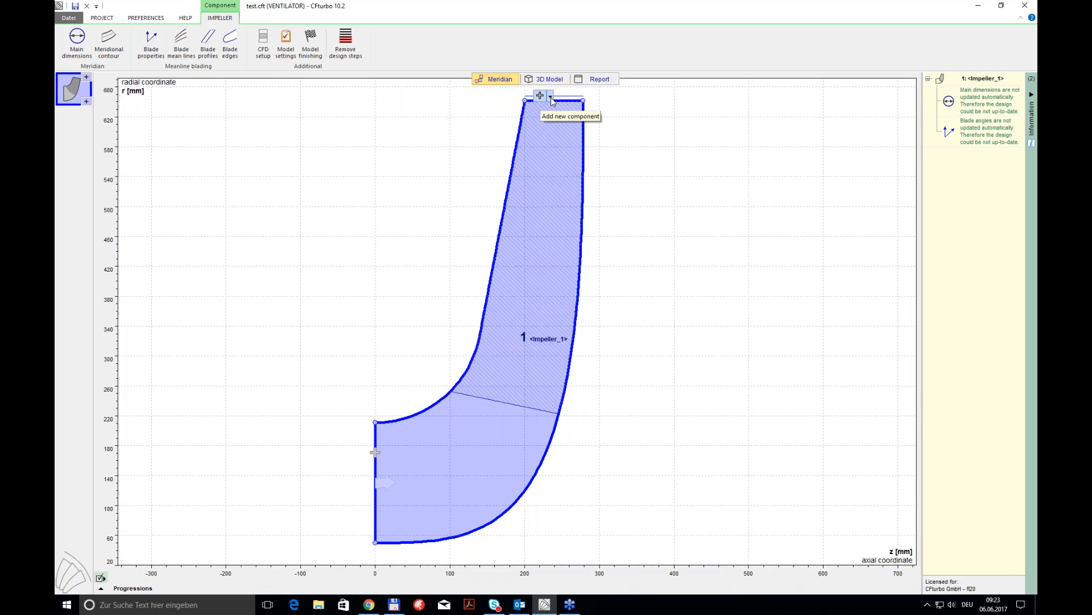
left_click(550, 97)
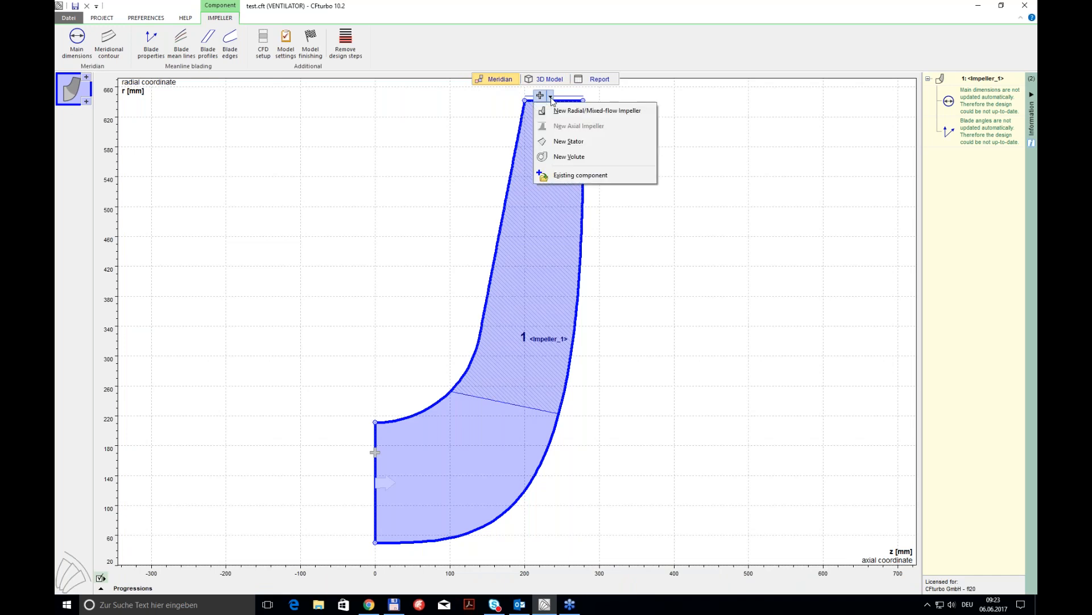
left_click(586, 156)
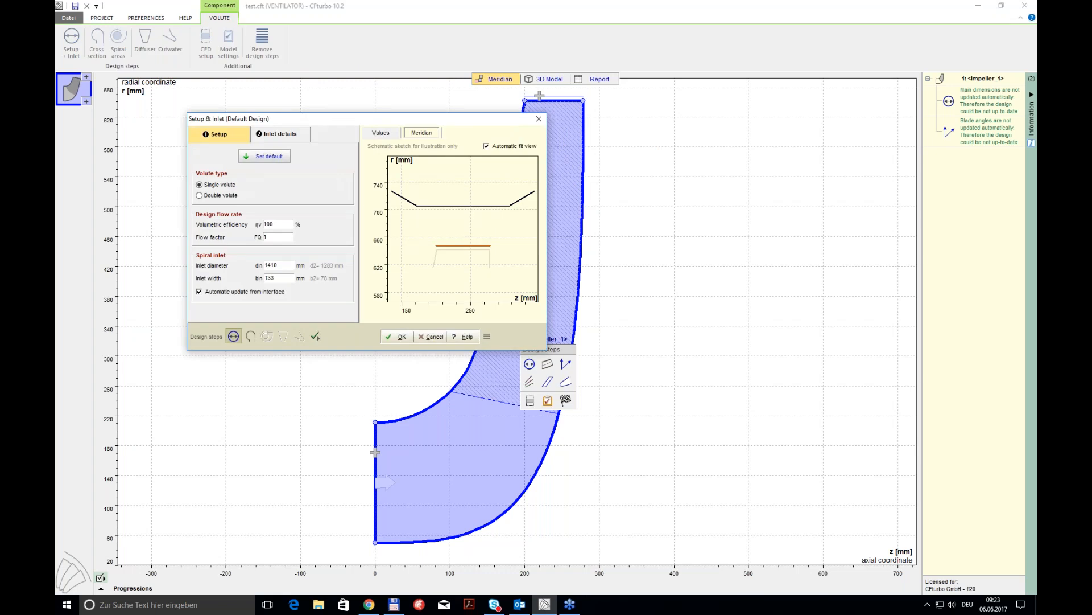
Set the volute's spiral inlet to a diameter of 1310 mm and a width of 300 mm
double_click(268, 266)
type("300")
key("Tab")
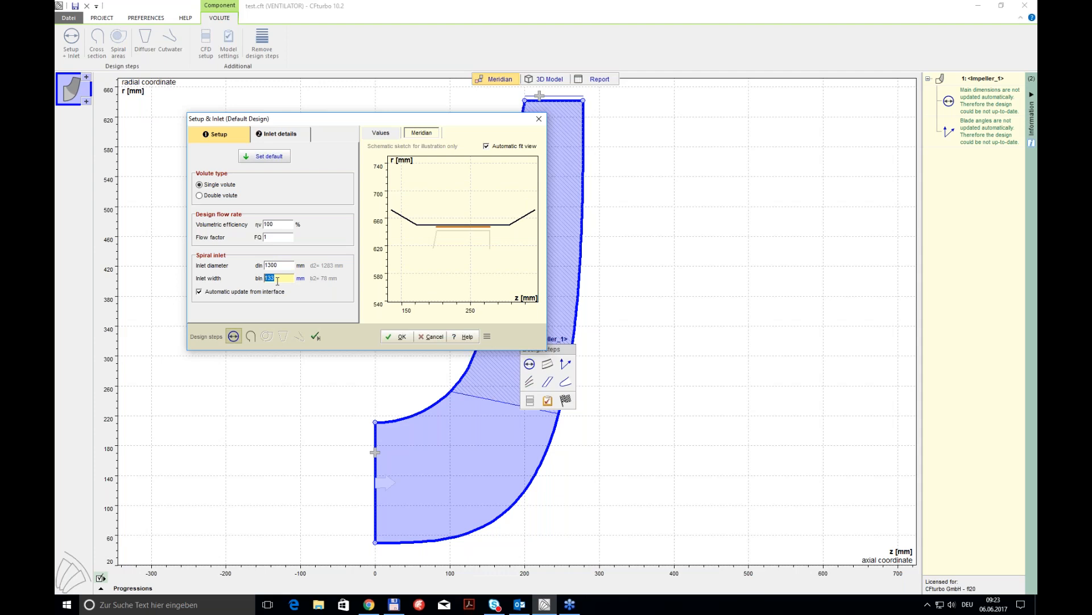
type("300")
left_click(274, 266)
type("1")
left_click(291, 277)
left_click(322, 311)
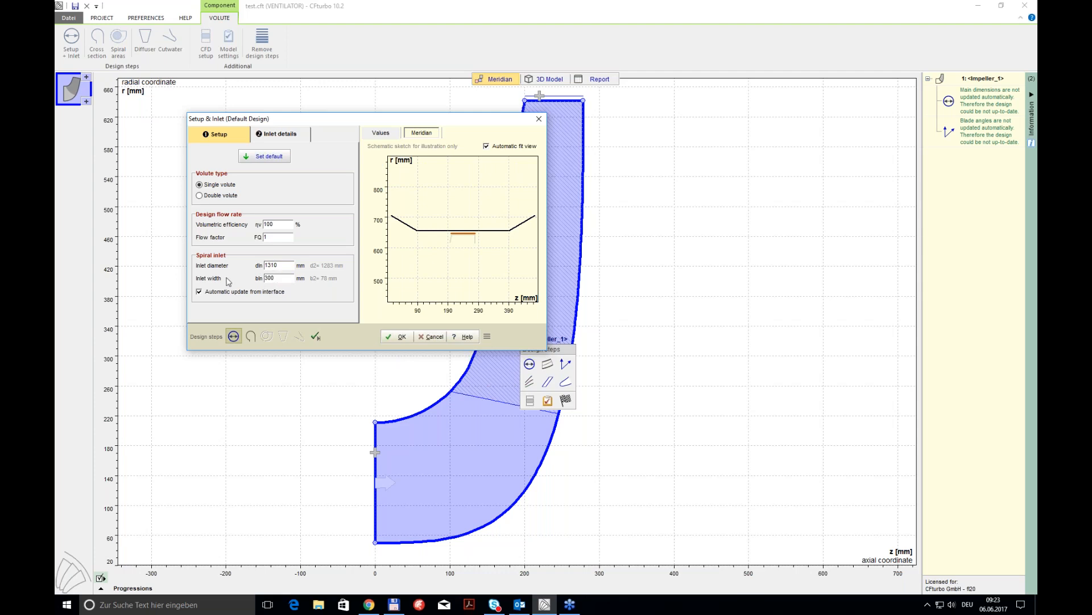
left_click(400, 337)
Open the volute's cross section design and look through the section shapes available for the shroud side
mouse_move(582, 131)
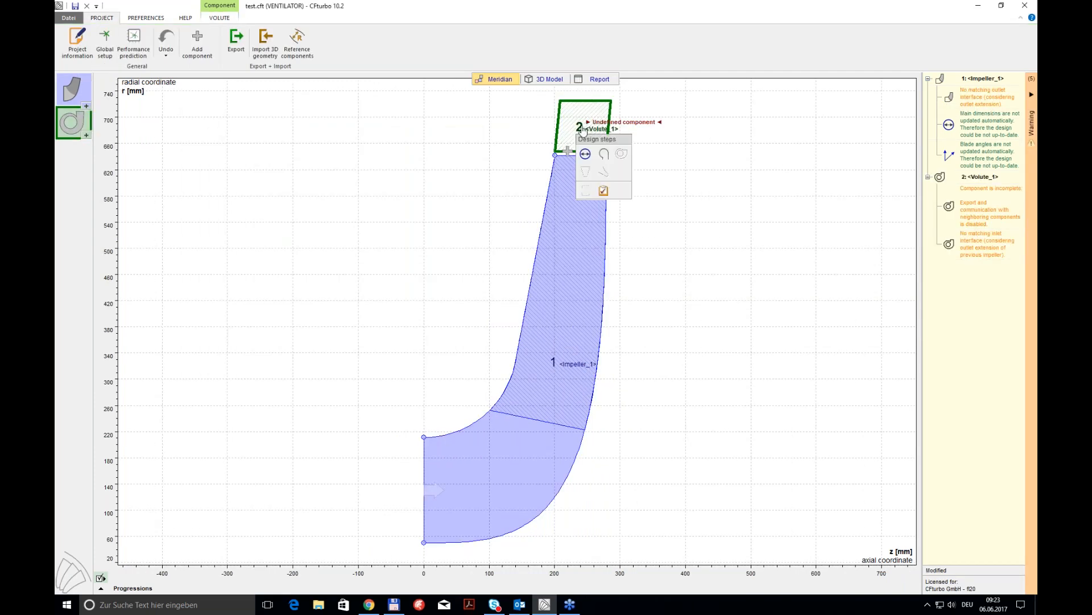
left_click(604, 154)
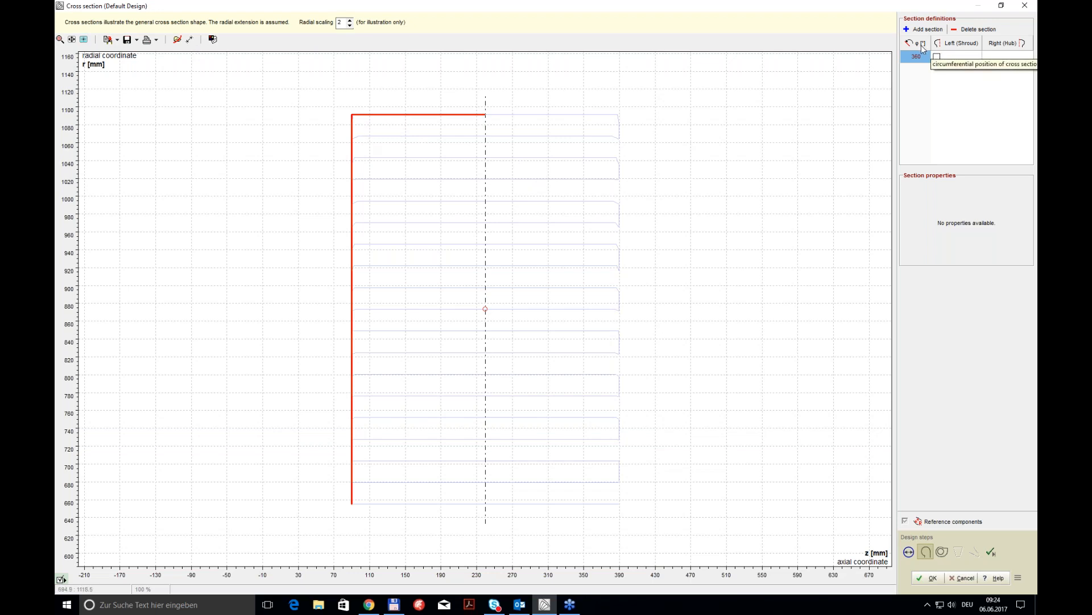
left_click(943, 59)
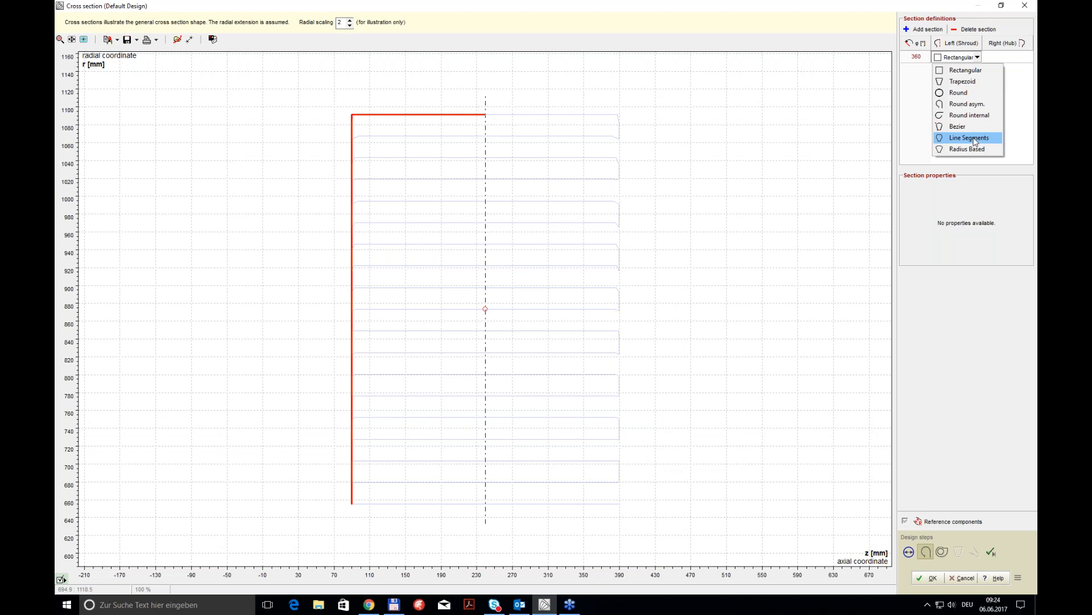
left_click(923, 103)
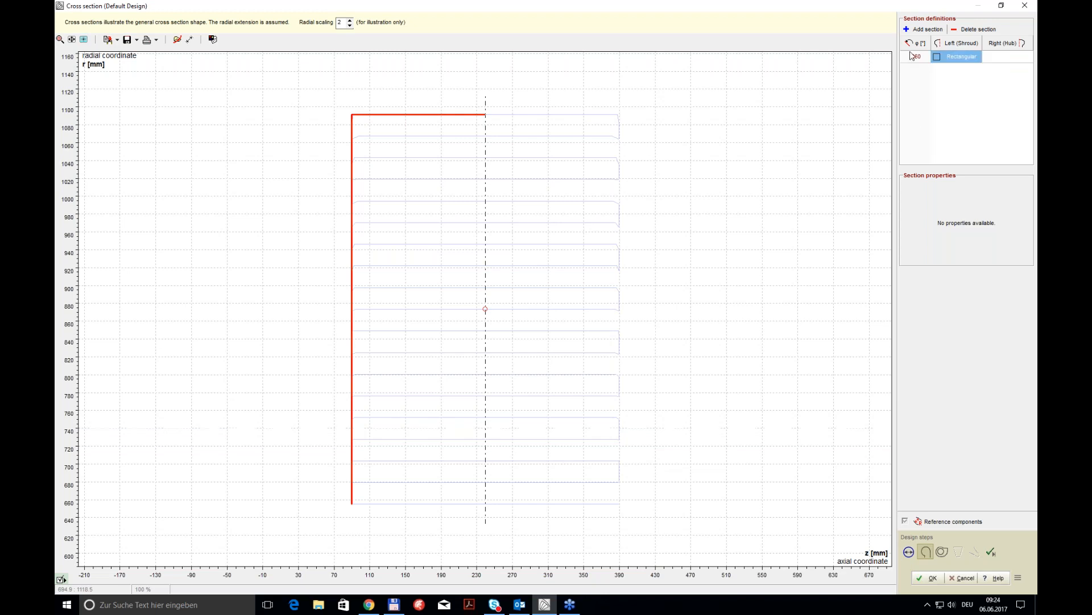
Try a second volute cross section at the circumferential position 180° and delete it again
left_click(923, 29)
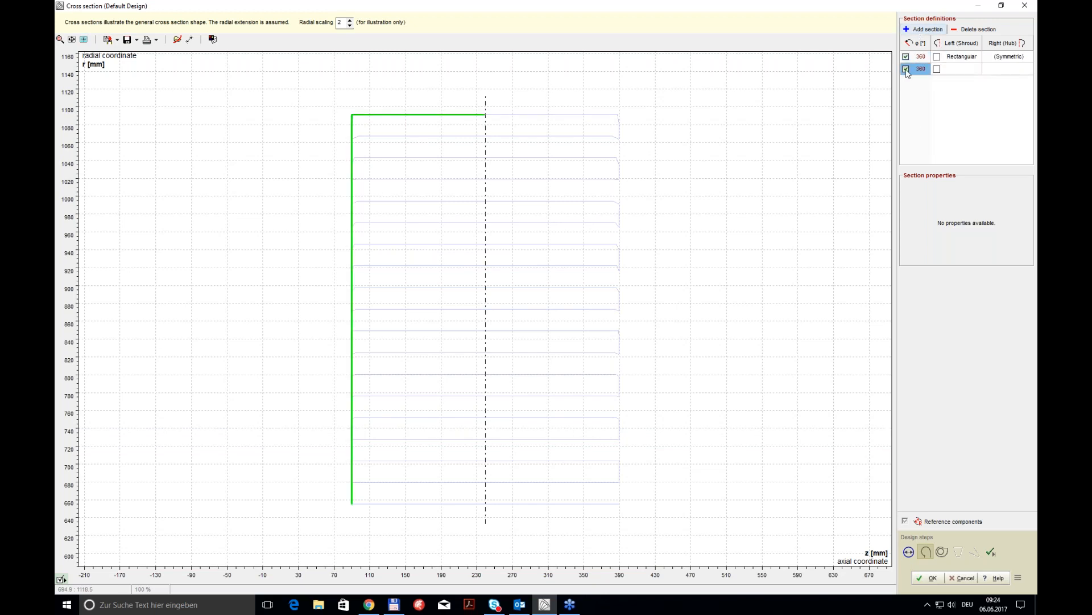
left_click(908, 57)
left_click(920, 58)
left_click(921, 58)
type("180")
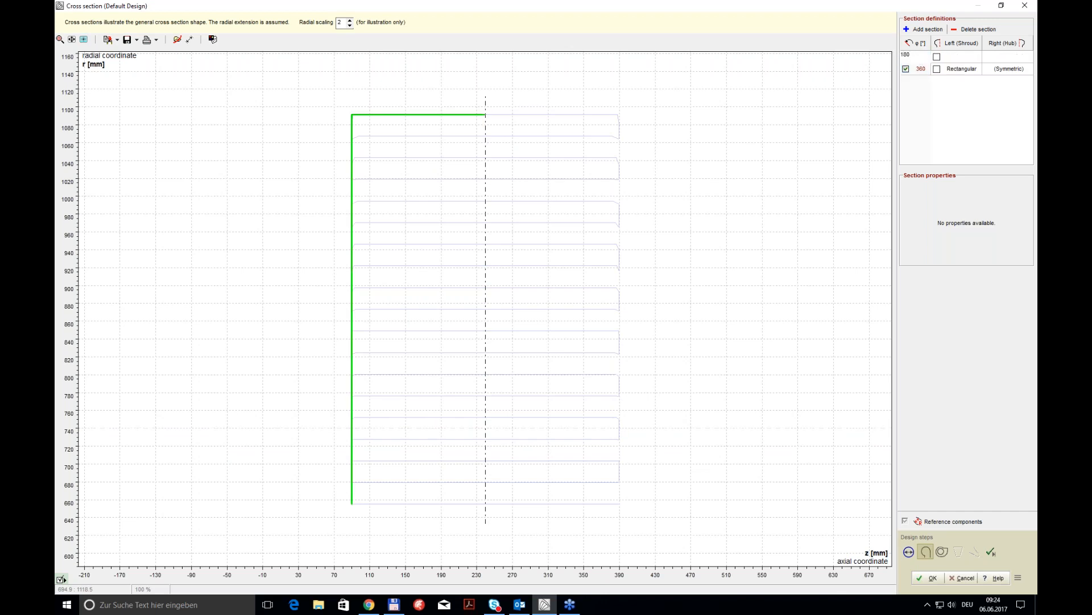
key("Return")
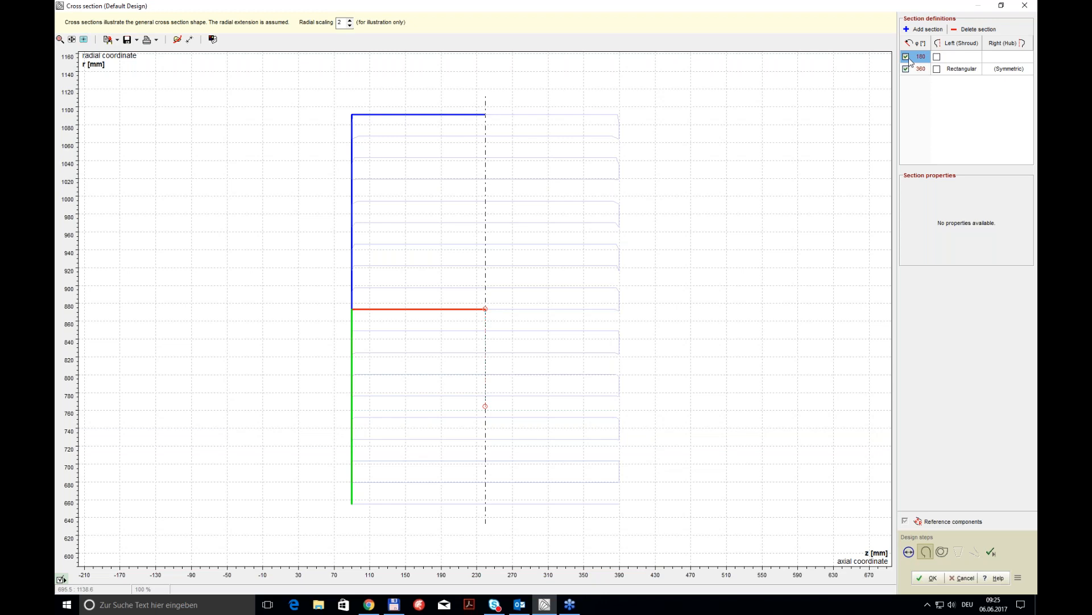
left_click(956, 32)
left_click(956, 31)
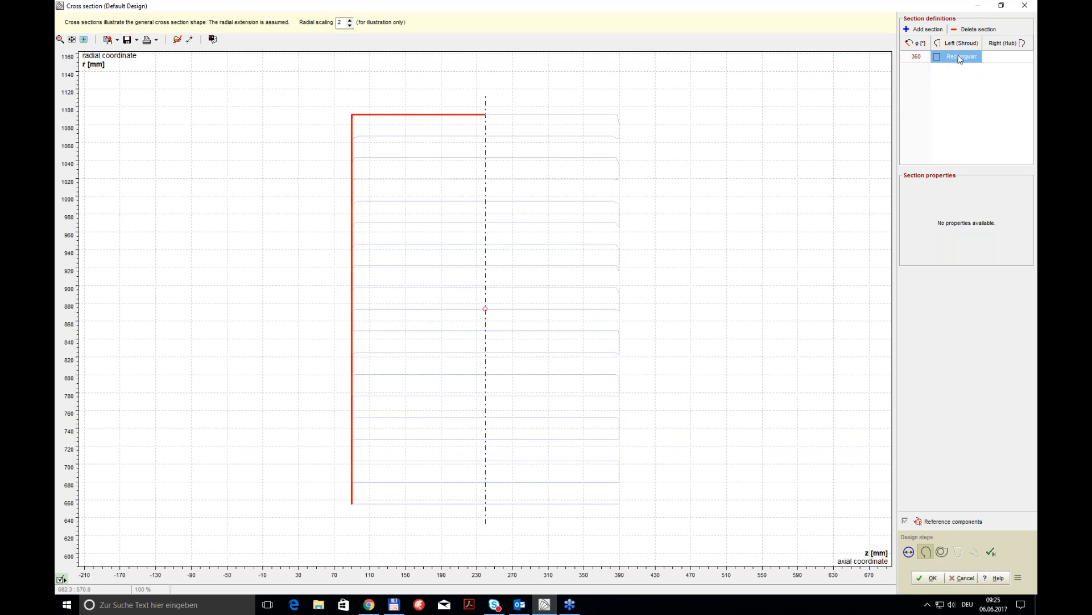
Accept the volute's rectangular cross section and look at the 3D model from the side
left_click(931, 578)
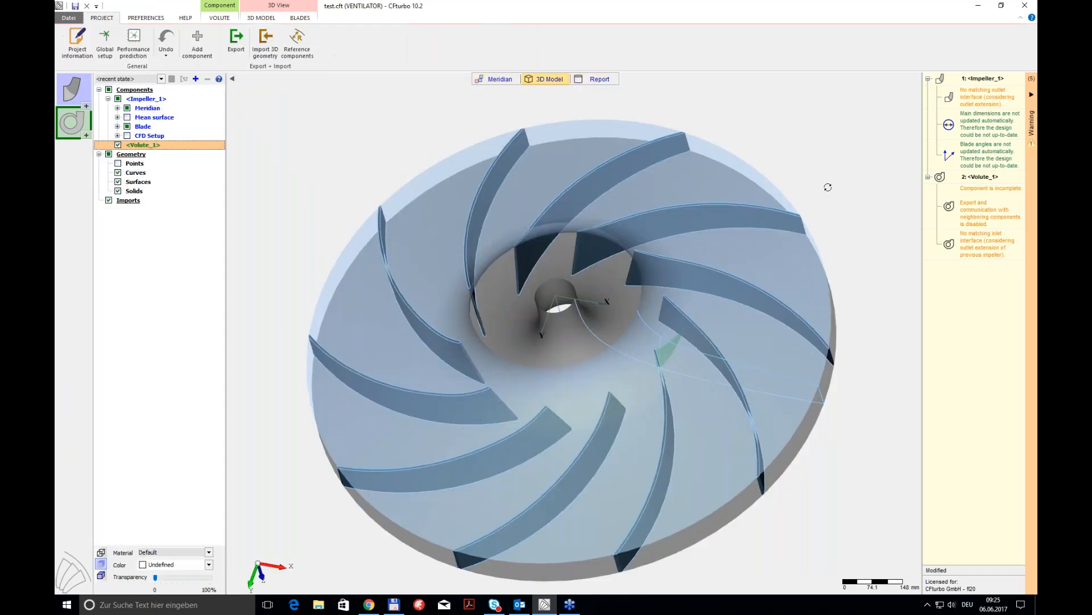
left_click_drag(829, 186, 683, 185)
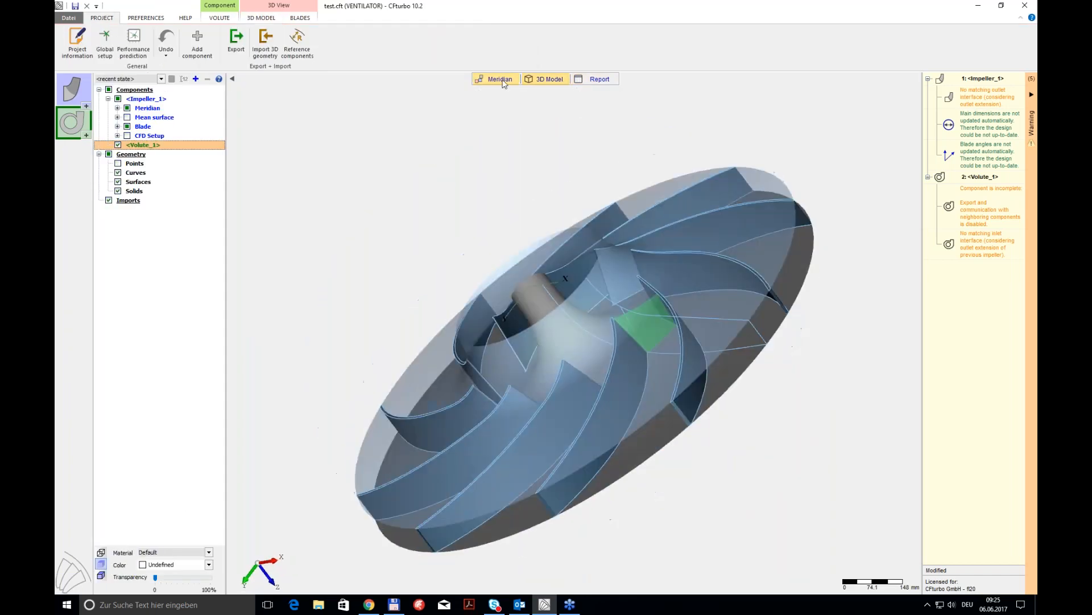
Define the volute's spiral development areas with the velocity-based Pfleiderer rule, after comparing it with the geometry-based rule
left_click(503, 83)
mouse_move(584, 113)
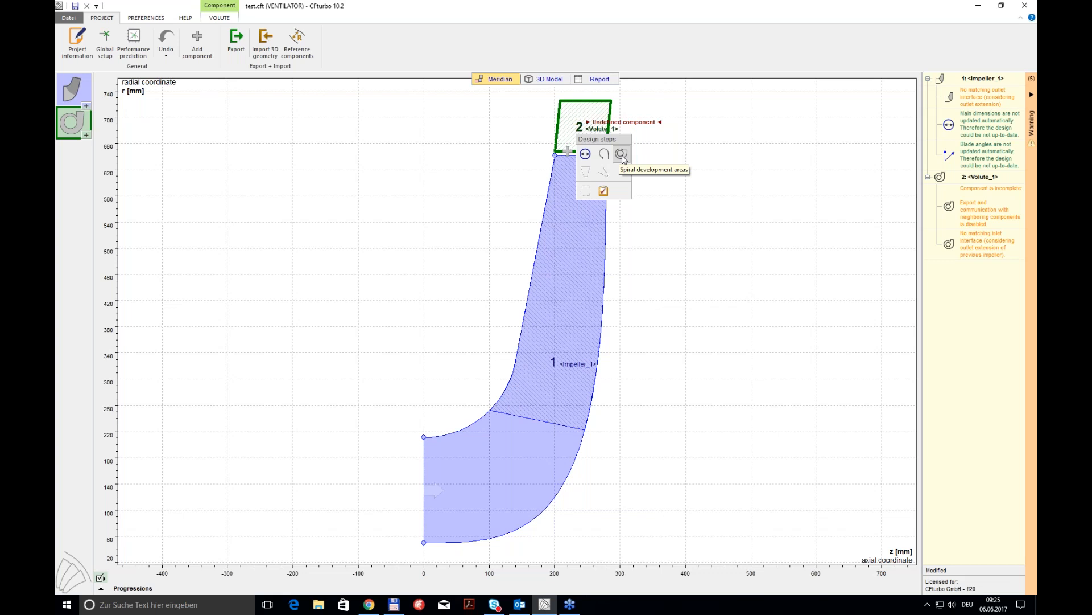
left_click(622, 155)
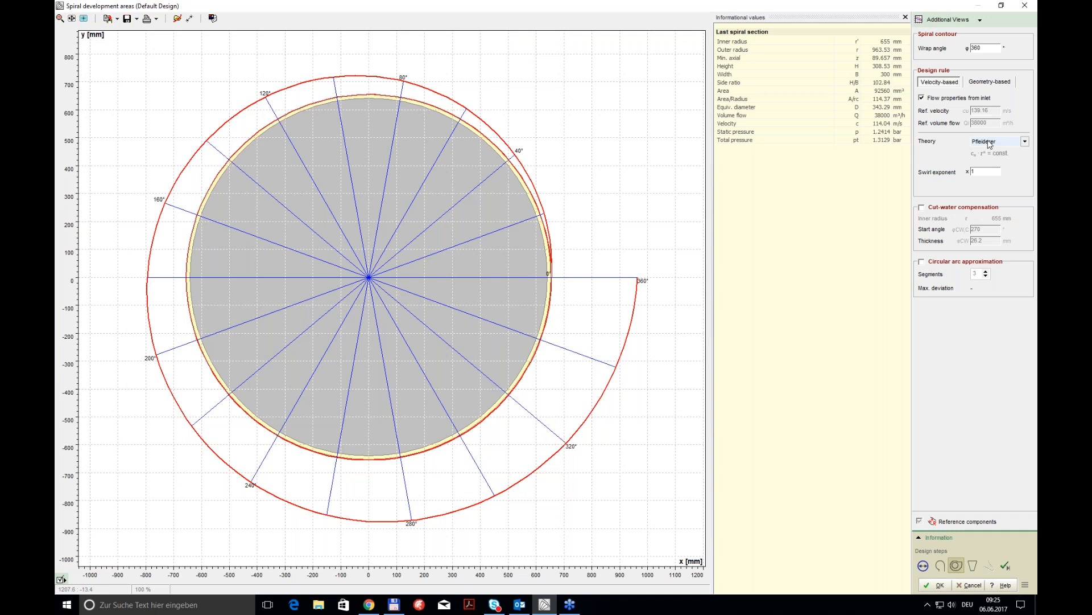
left_click(993, 81)
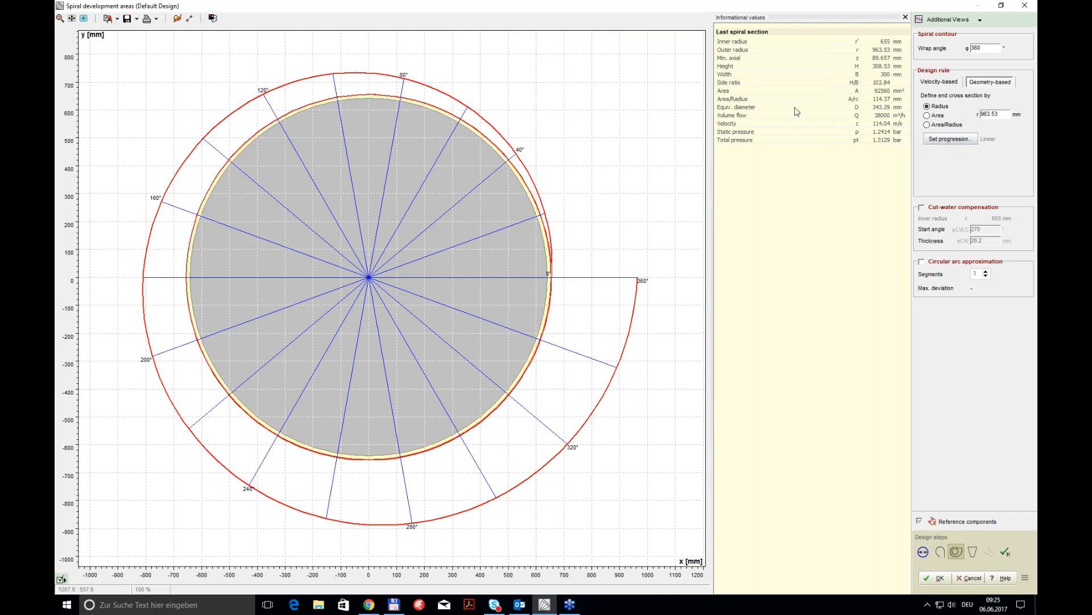
left_click(956, 82)
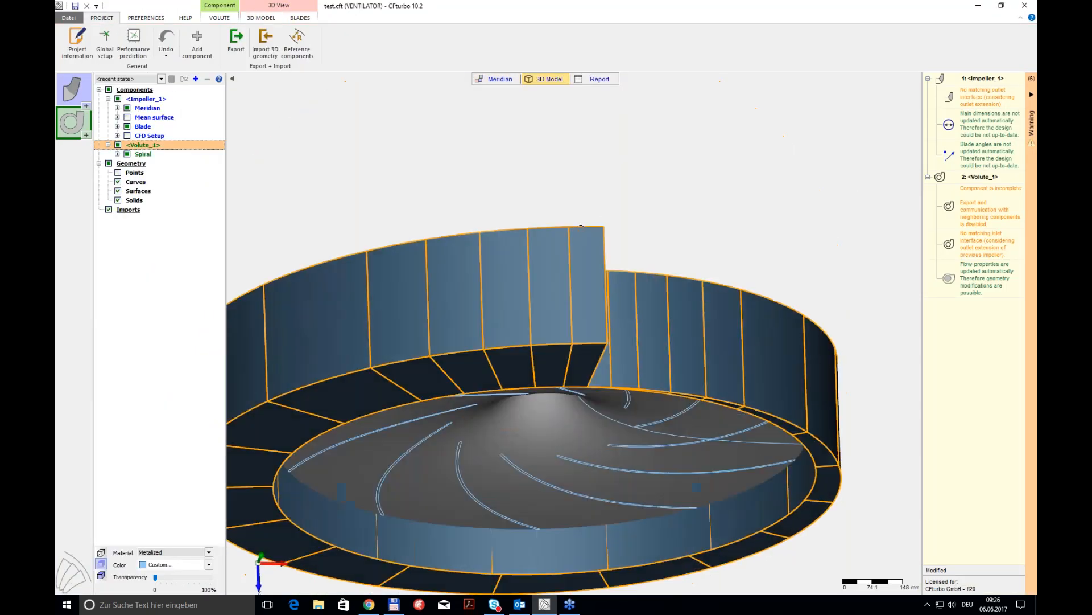
left_click_drag(581, 228, 783, 517)
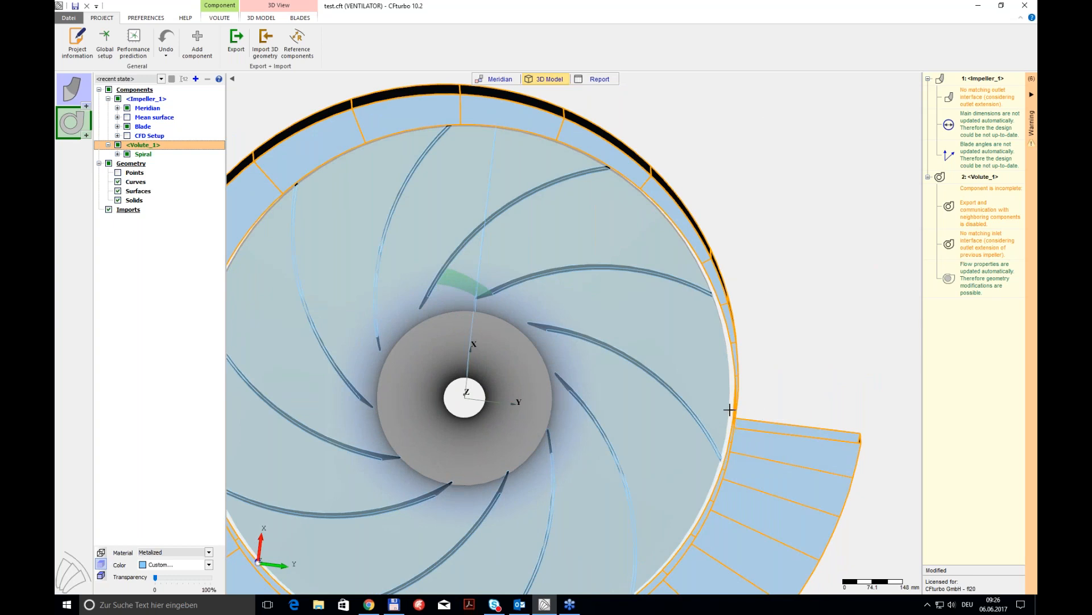
Open the volute's diffuser design and set the diffuser height to 1000 mm
left_click(496, 79)
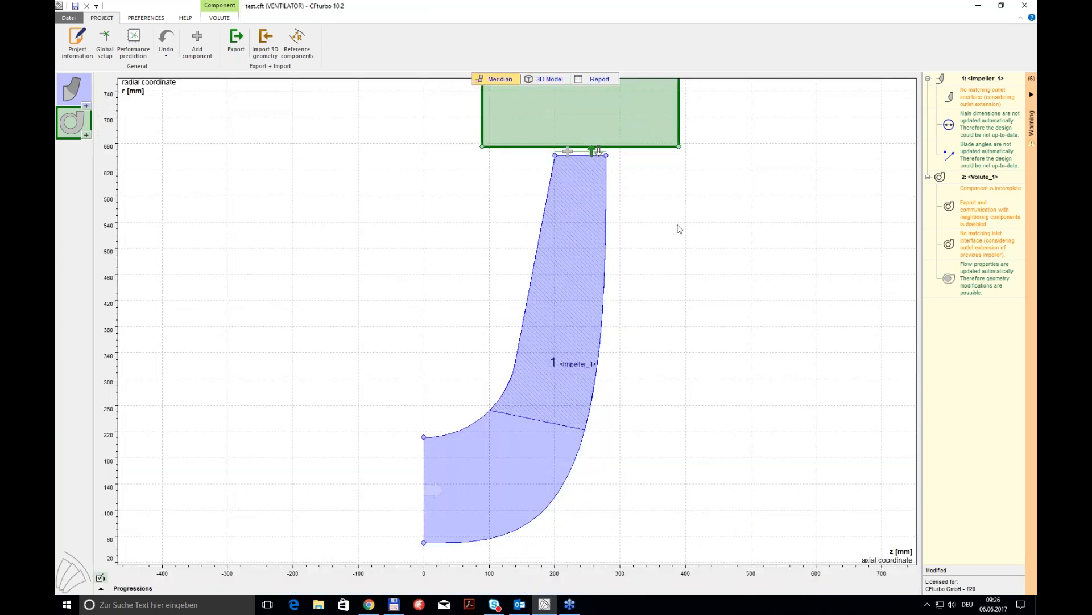
right_click(686, 222)
left_click(739, 242)
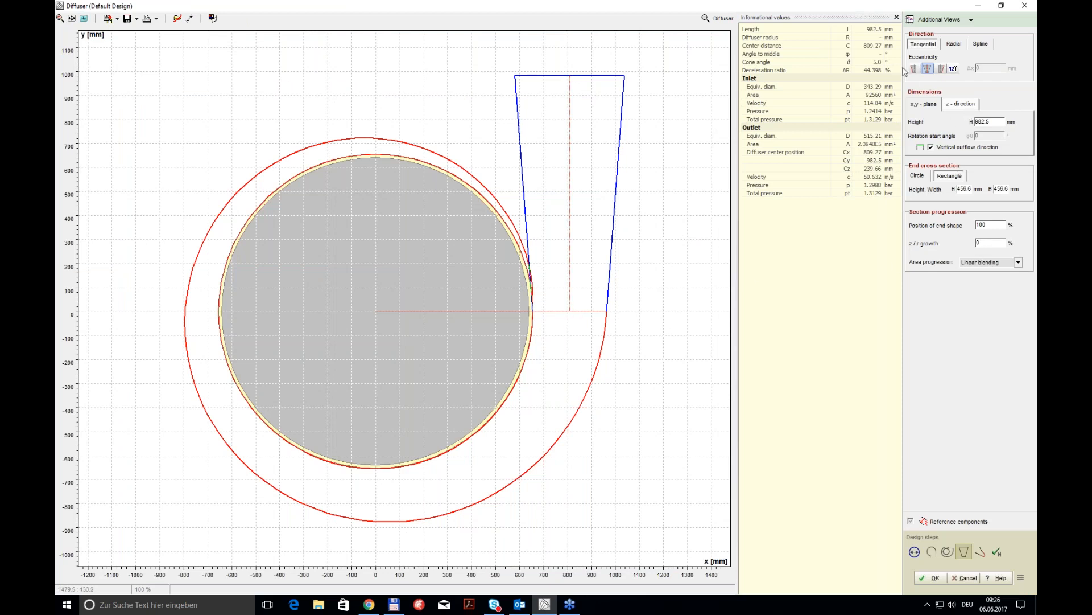
left_click(983, 121)
type("1000")
Set the diffuser's rectangular end cross section to 400 mm height and 300 mm width and accept the diffuser
left_click(965, 190)
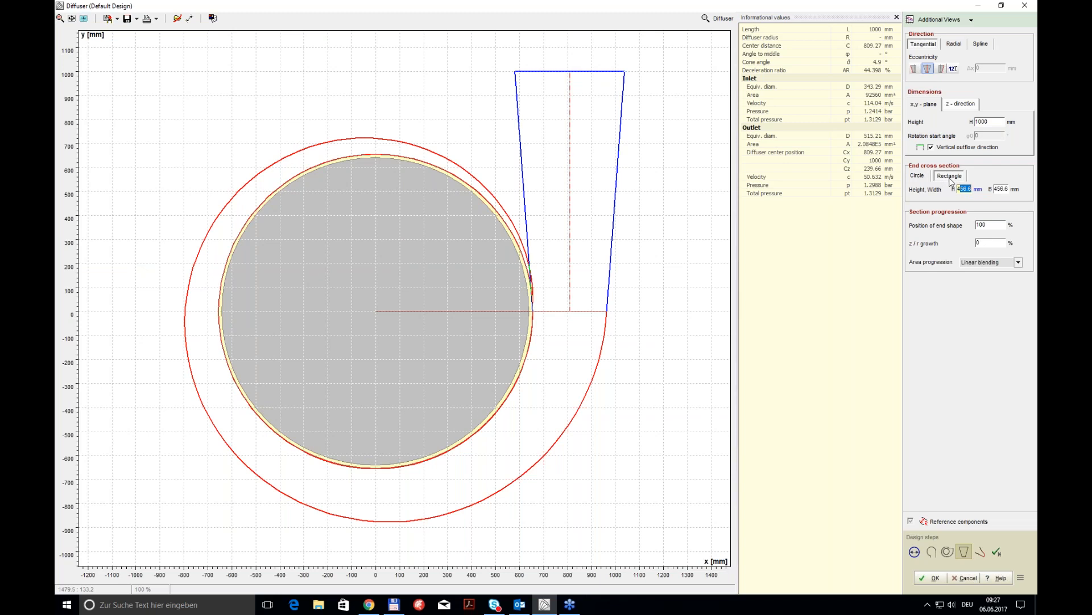
type("00")
key("Tab")
type("300")
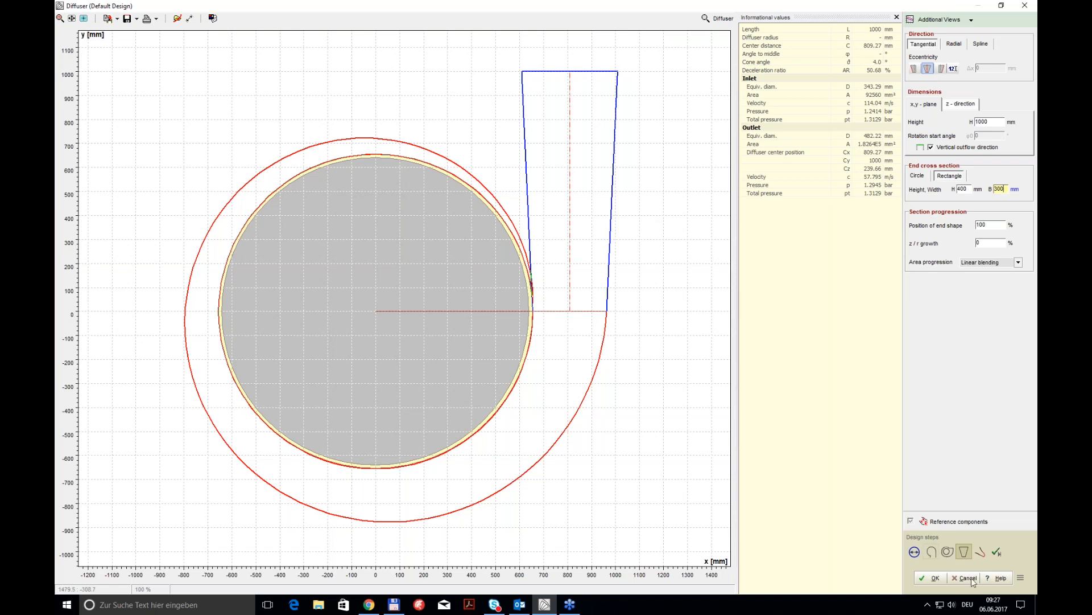
left_click(937, 578)
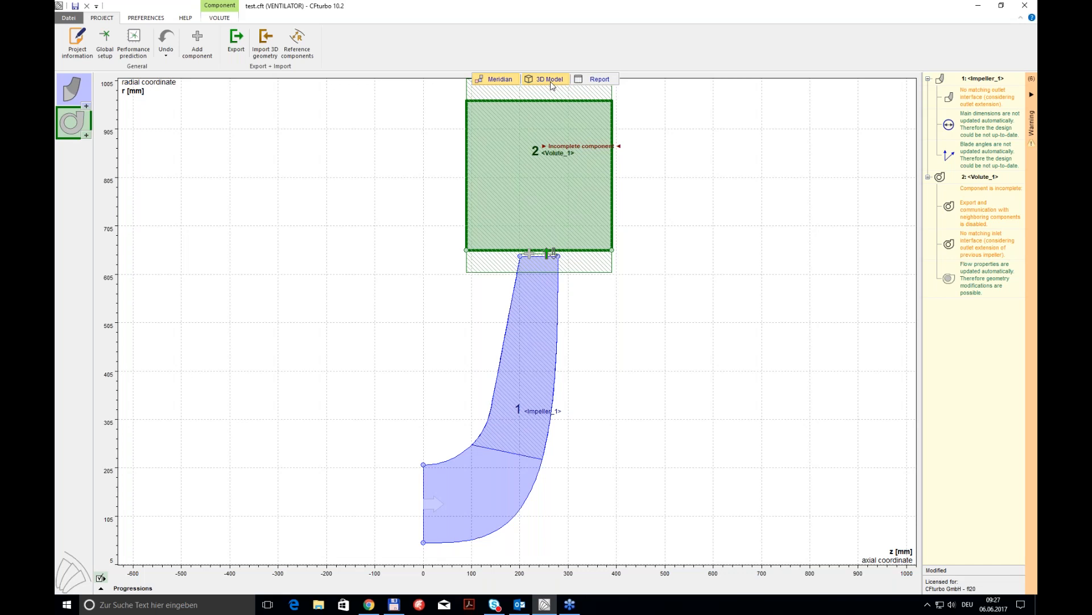
Add a simple cut-water to the volute at an angular position of 30°
left_click(550, 81)
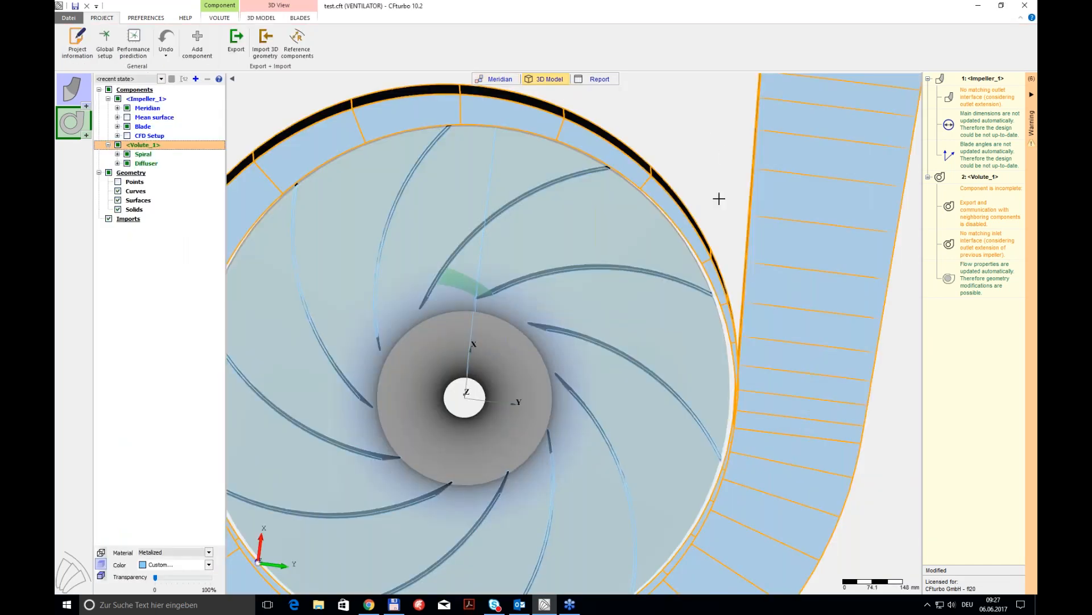
scroll(711, 269, "down", 1)
scroll(711, 269, "down", 3)
left_click_drag(712, 268, 681, 361)
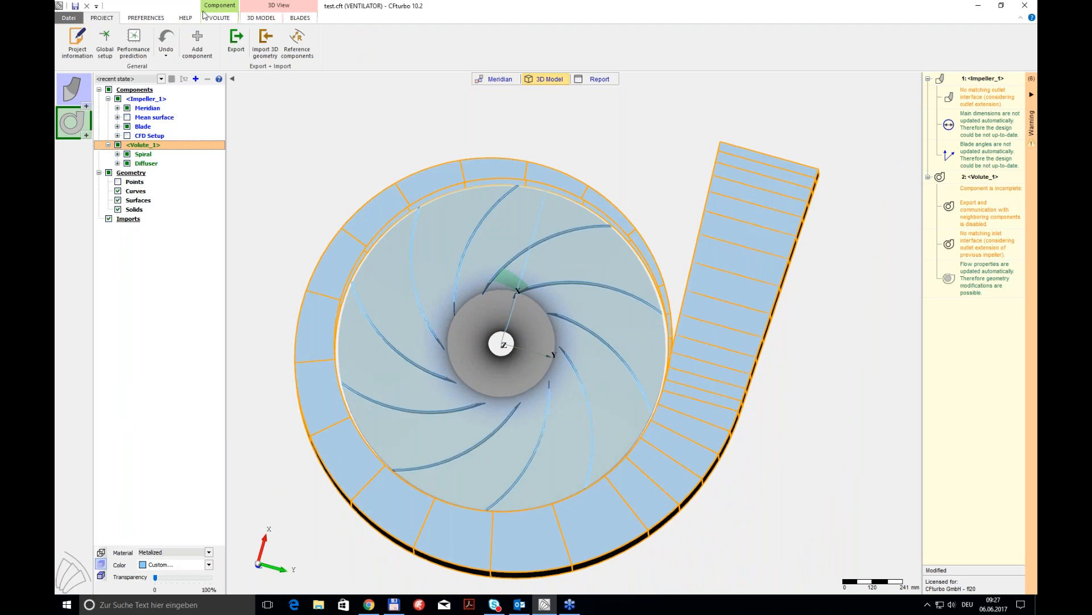
left_click(220, 18)
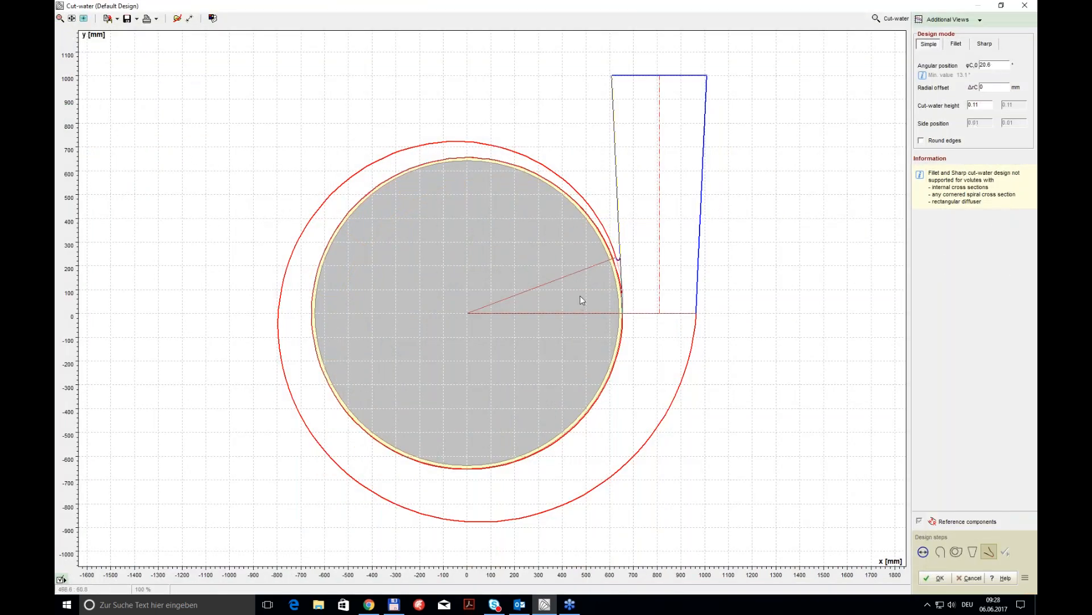
left_click(984, 64)
type("30")
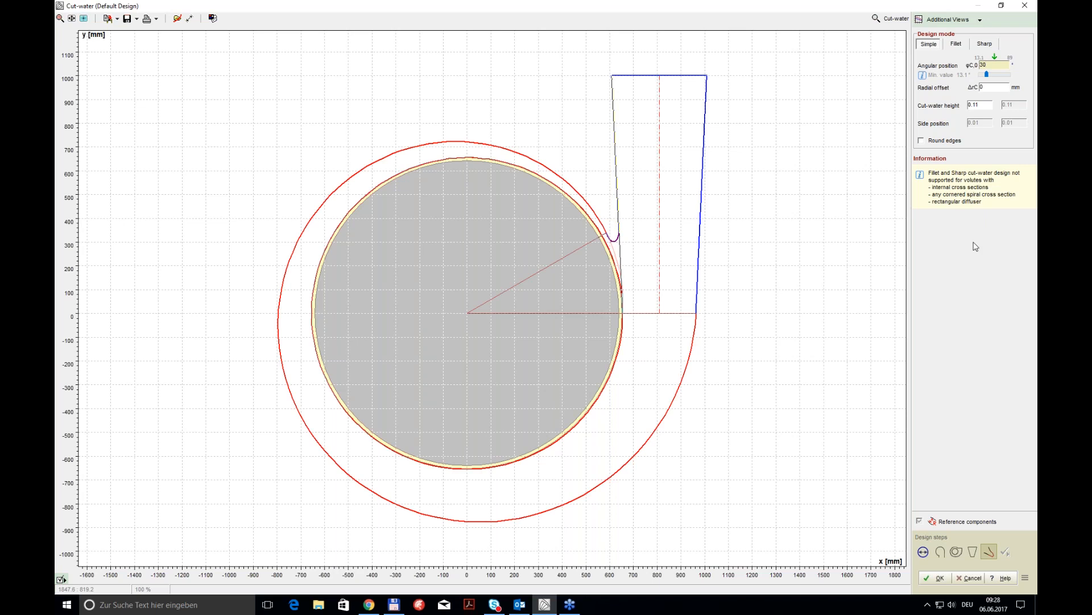
left_click(940, 577)
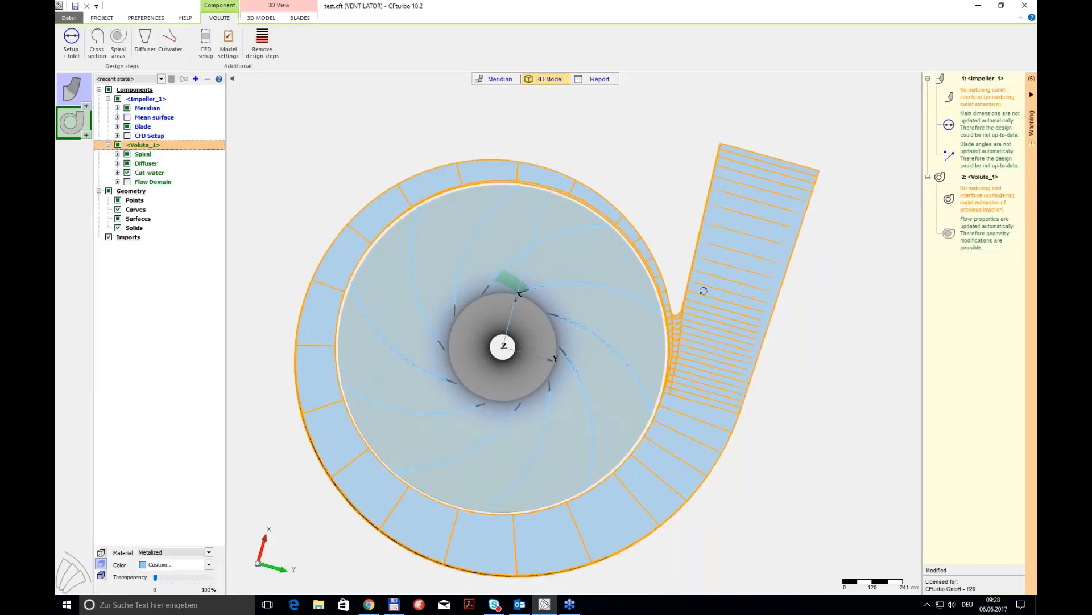
Add the volute's CFD setup with an RSI connection and a 1954.4 mm outlet extension
left_click_drag(720, 368, 626, 256)
left_click(97, 18)
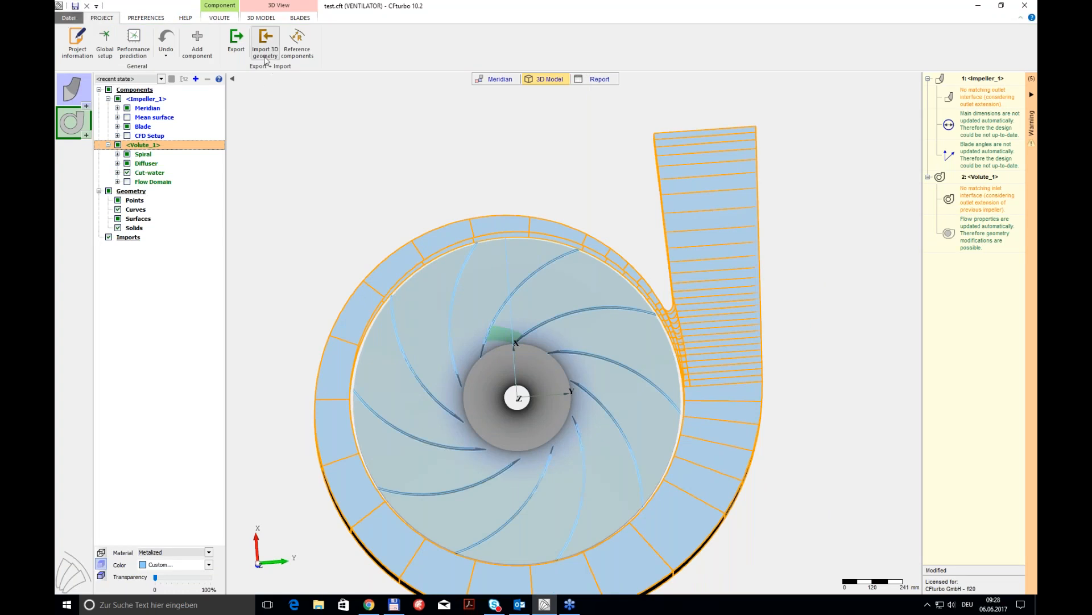
left_click(219, 17)
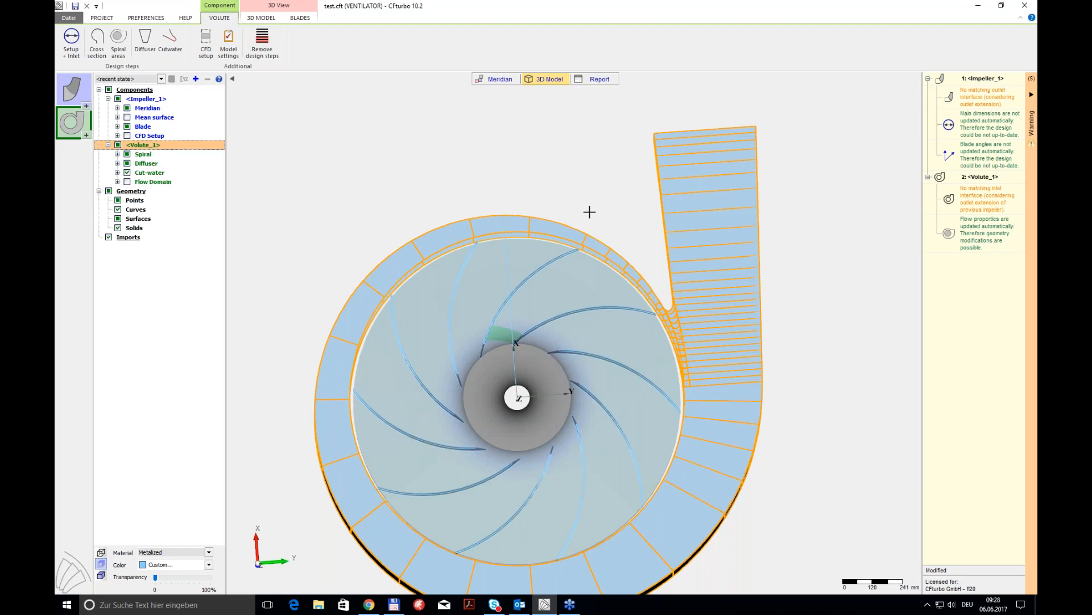
left_click(208, 44)
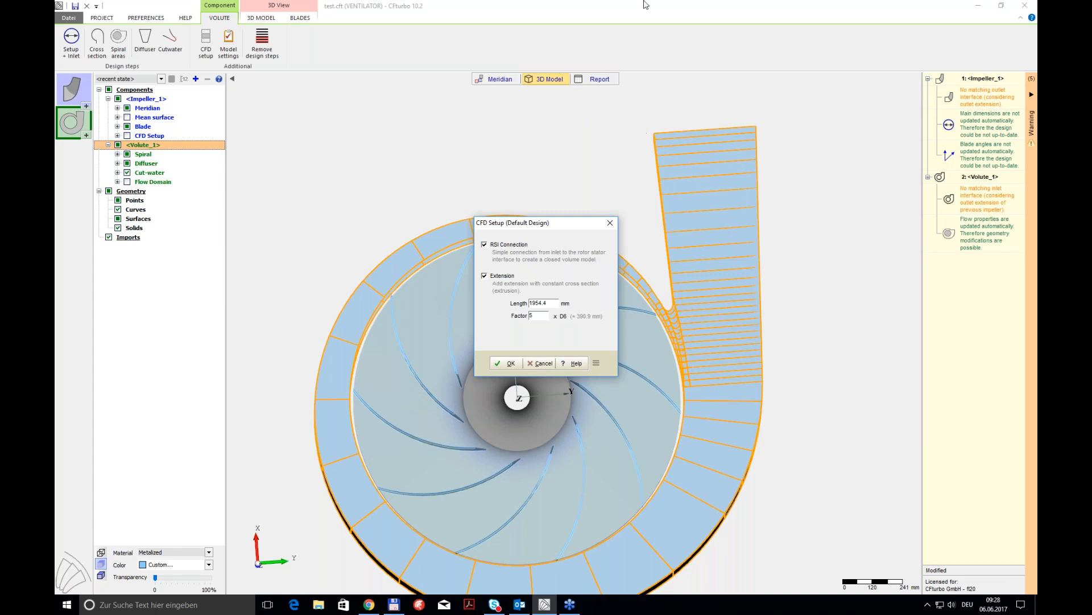
left_click(507, 364)
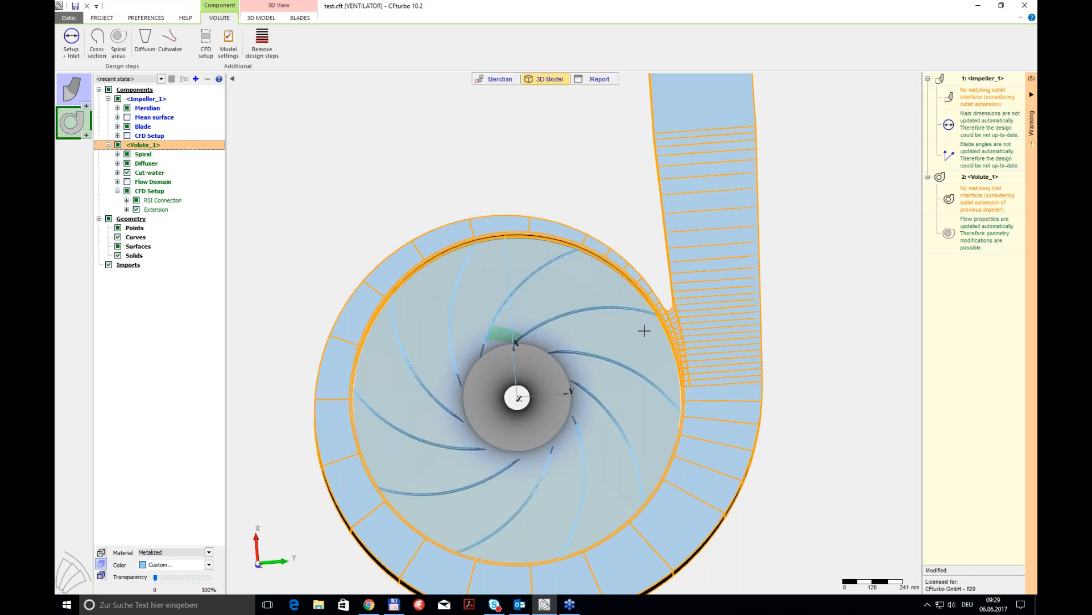
left_click_drag(644, 331, 606, 330)
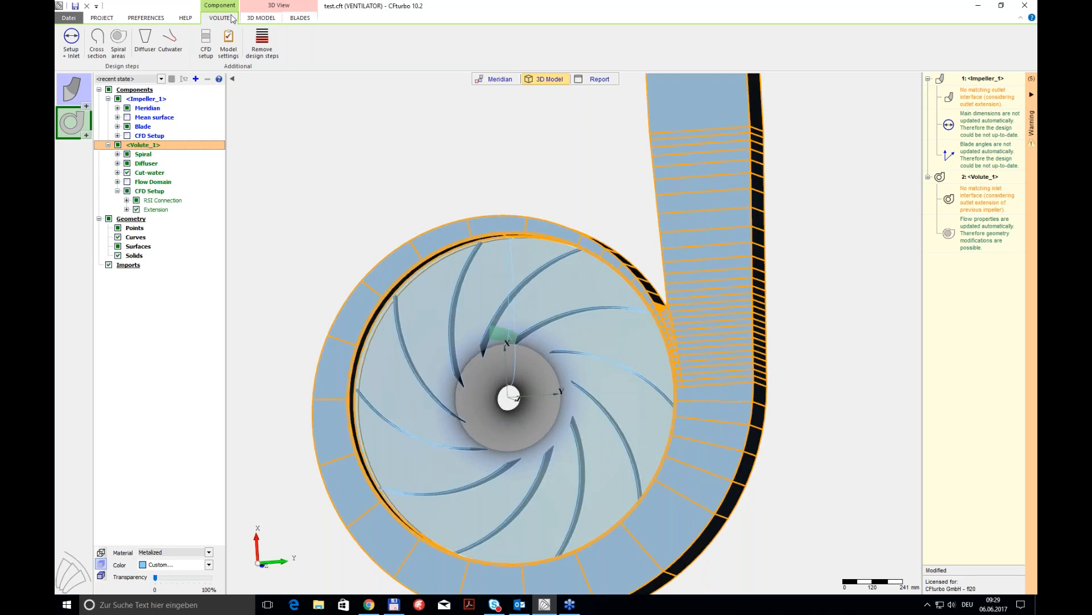
Run the impeller's model finishing with solid trimming and manual update mode
left_click(70, 92)
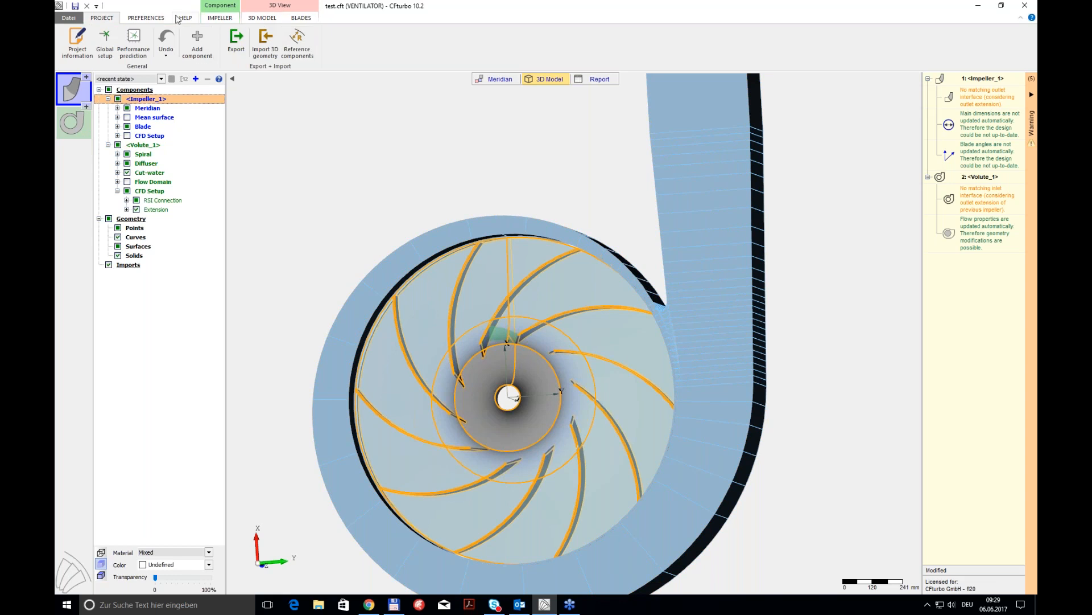
left_click(220, 18)
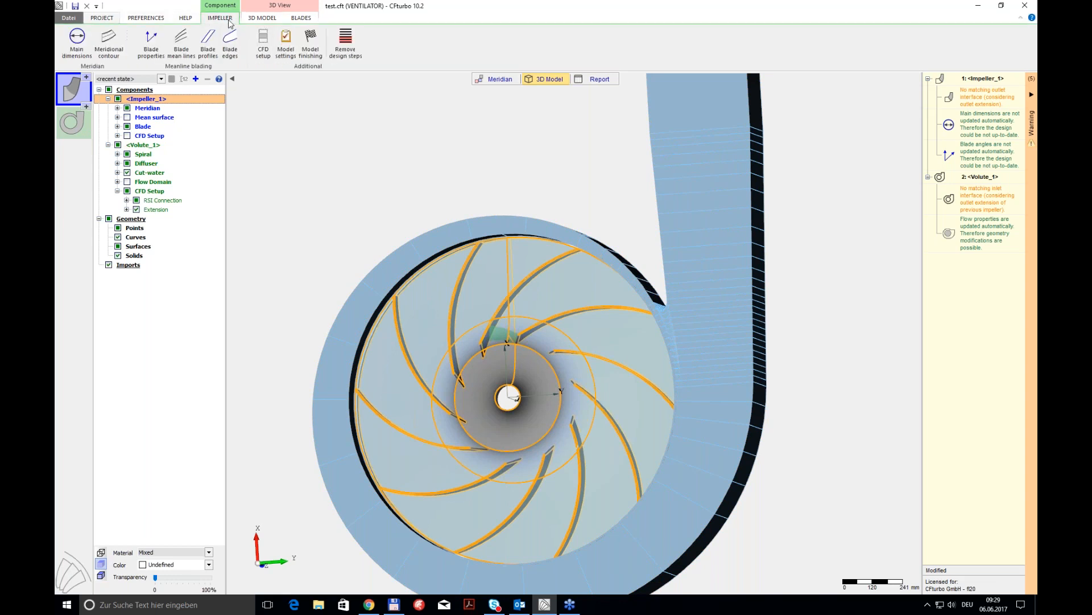
left_click(310, 41)
left_click(482, 255)
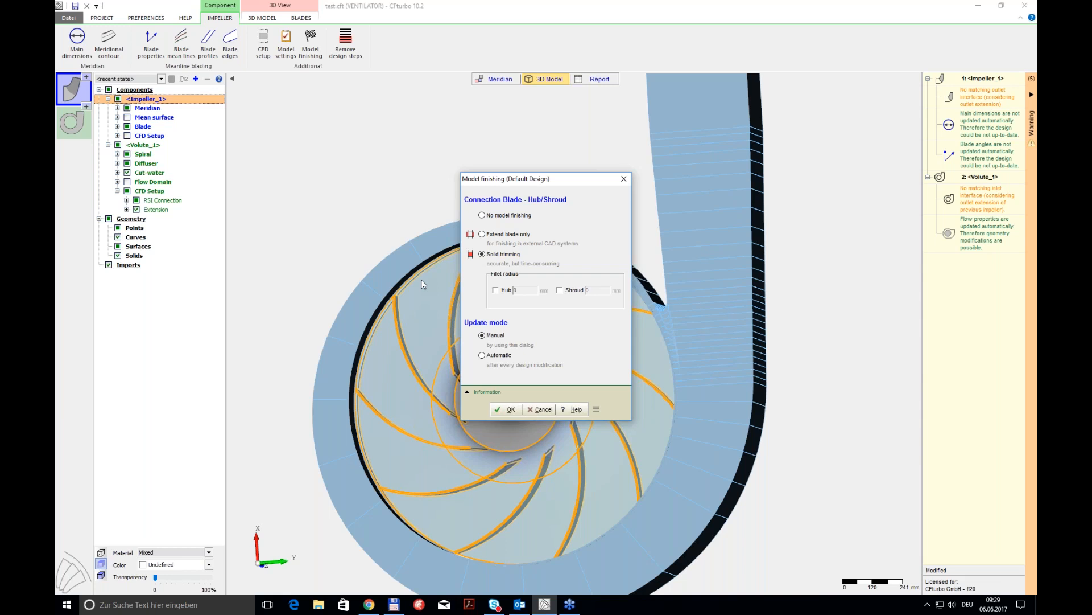
left_click(510, 409)
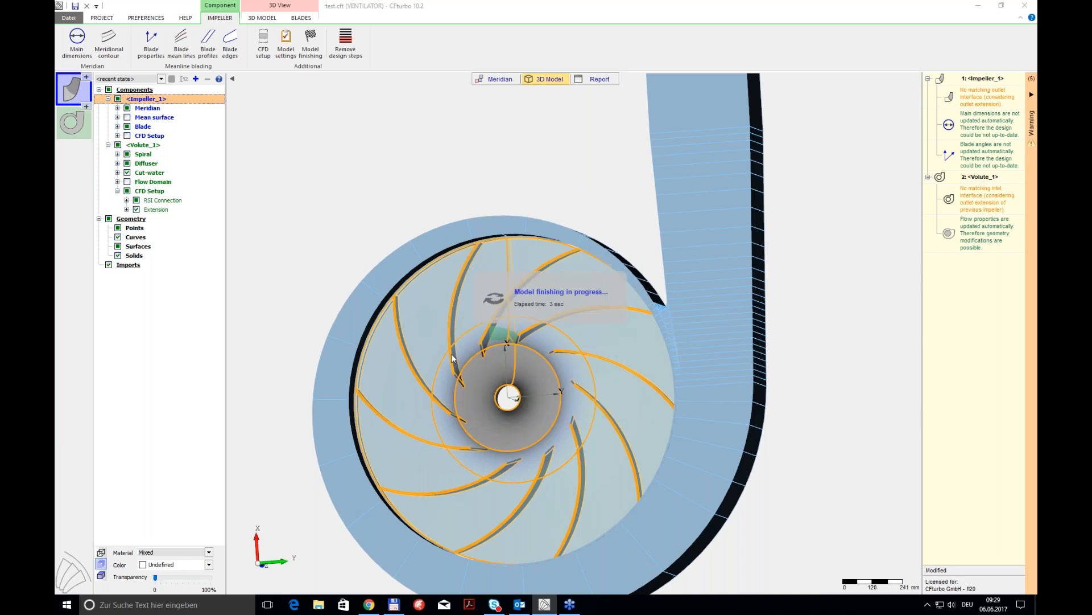
left_click_drag(626, 242, 560, 329)
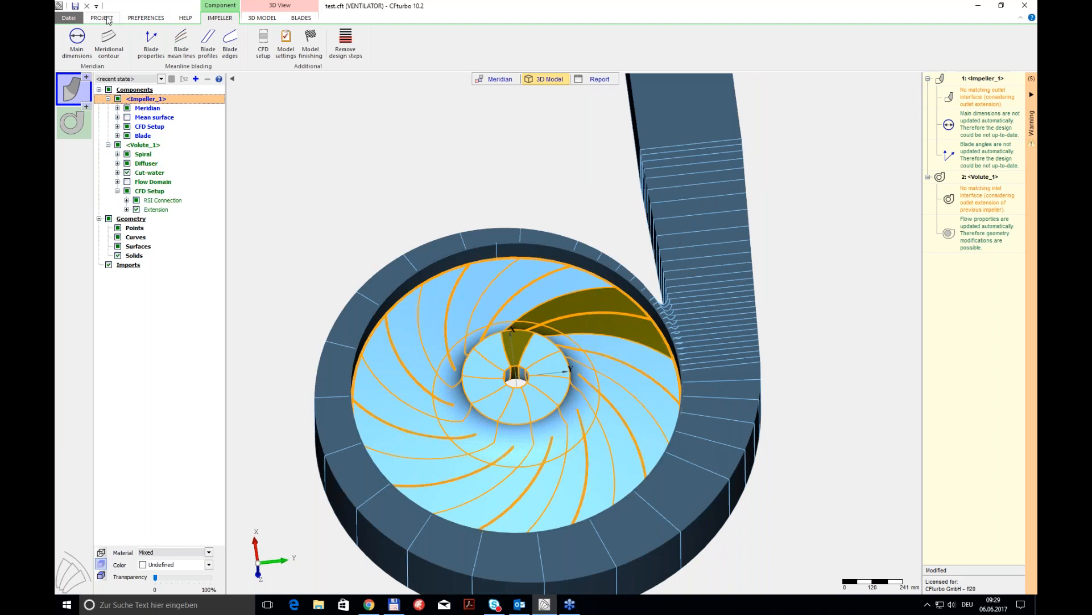
Open the export dialog and read the interface notes for the impeller and the volute under Turbomachinery CFD
left_click(101, 18)
left_click(236, 40)
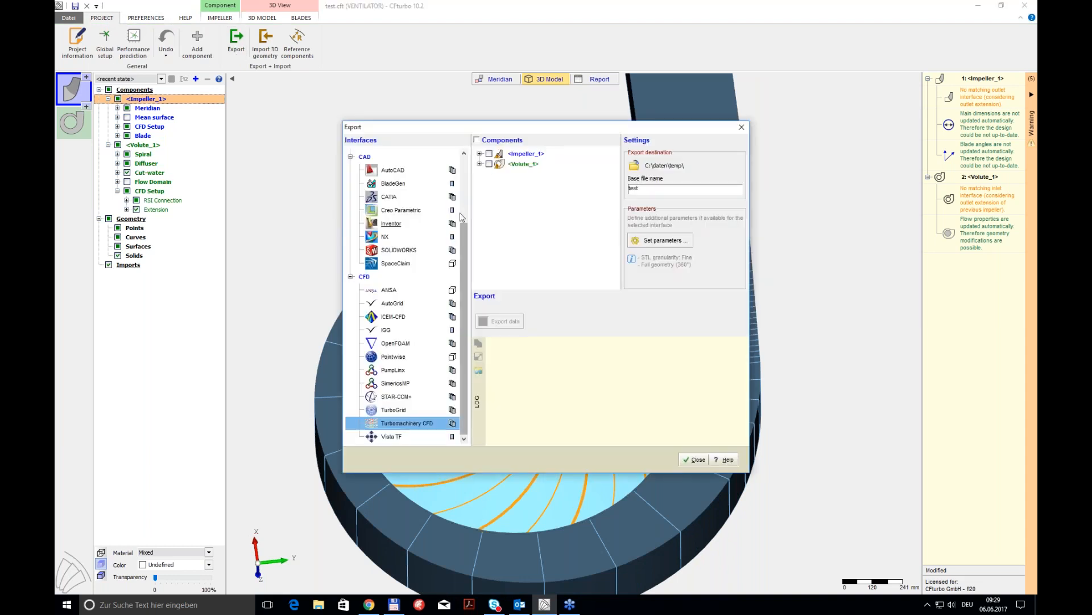
left_click(480, 155)
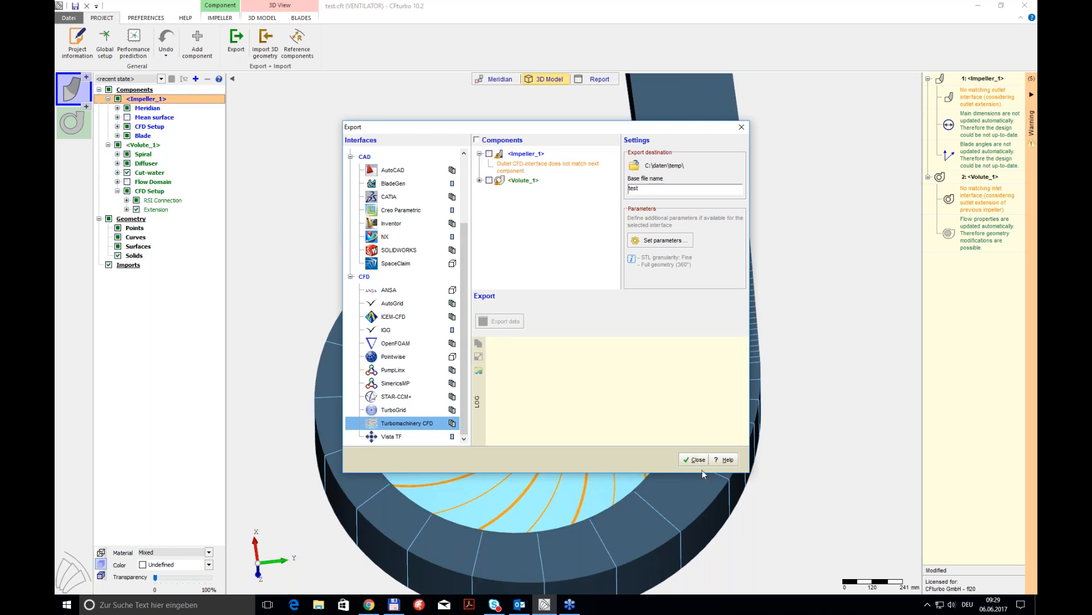
left_click(481, 181)
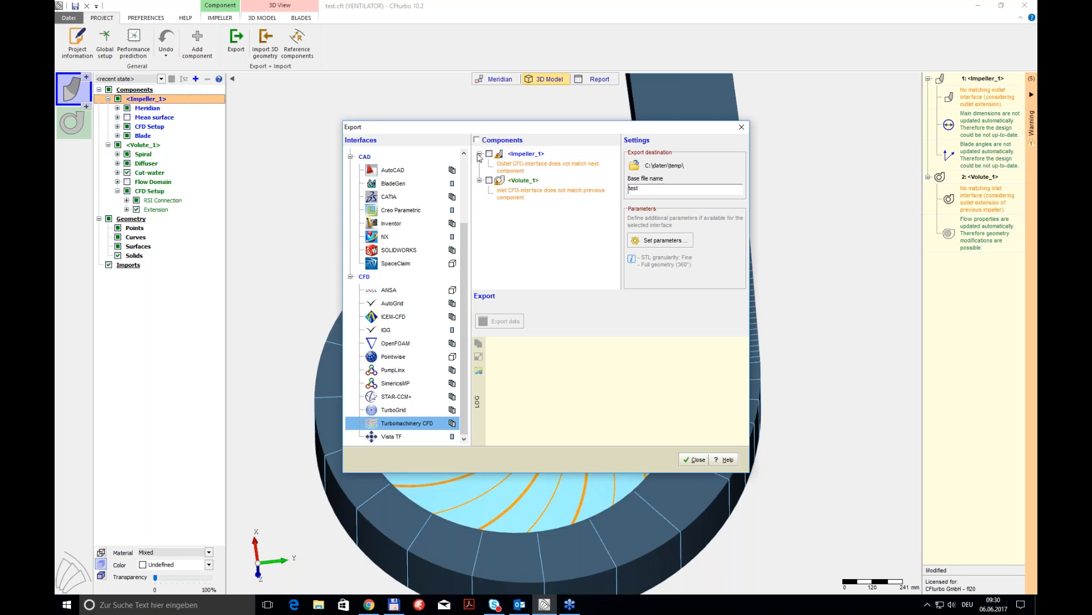
left_click(480, 154)
left_click(479, 164)
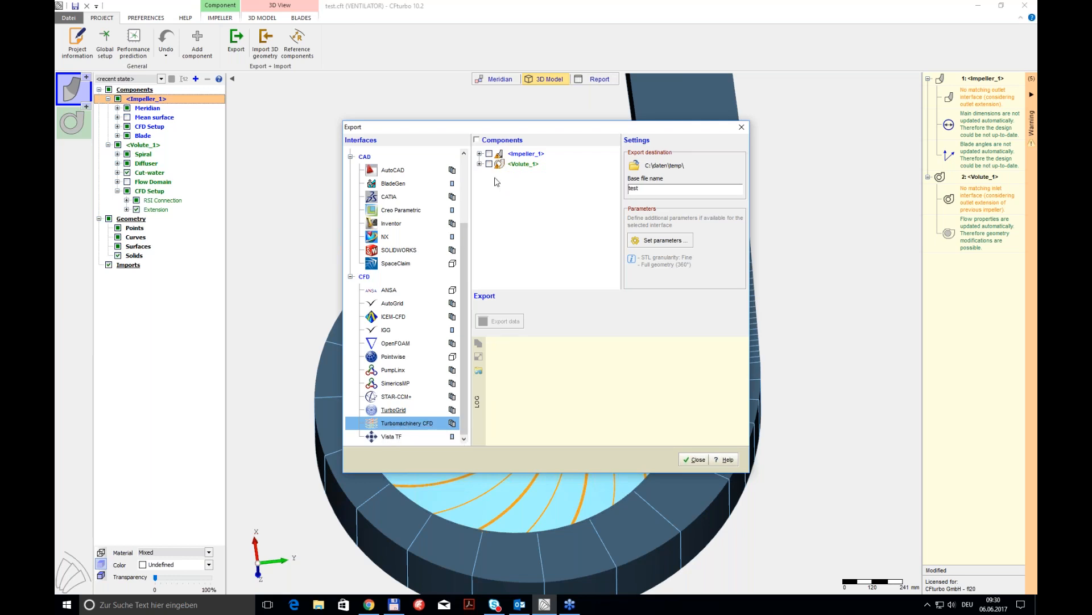
Export both the impeller and the volute for Turbomachinery CFD as full 360° geometry with coarse triangulation
left_click(477, 139)
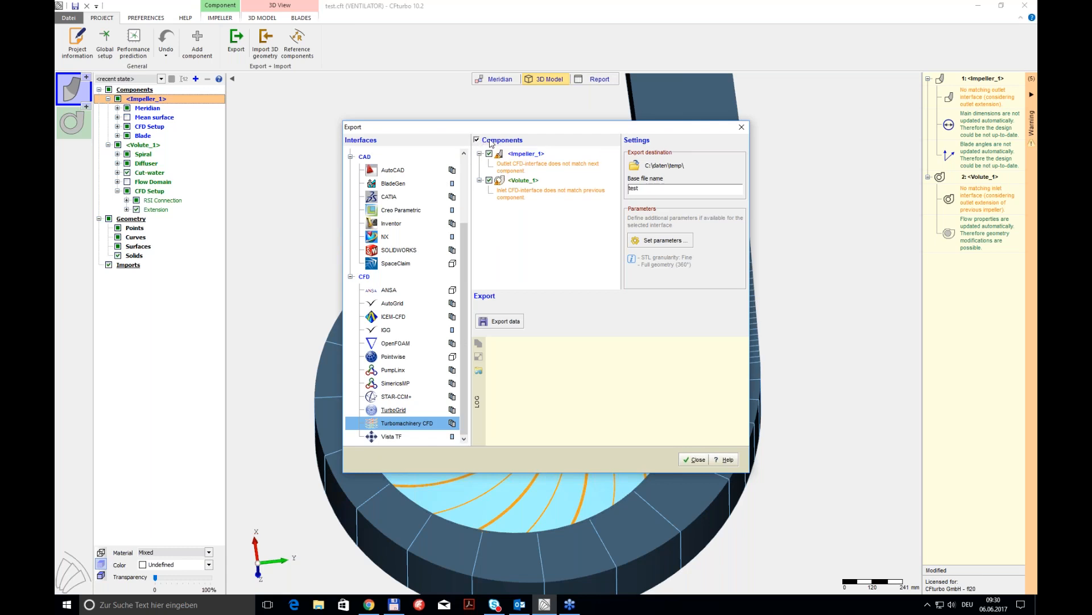
left_click(658, 245)
left_click(501, 269)
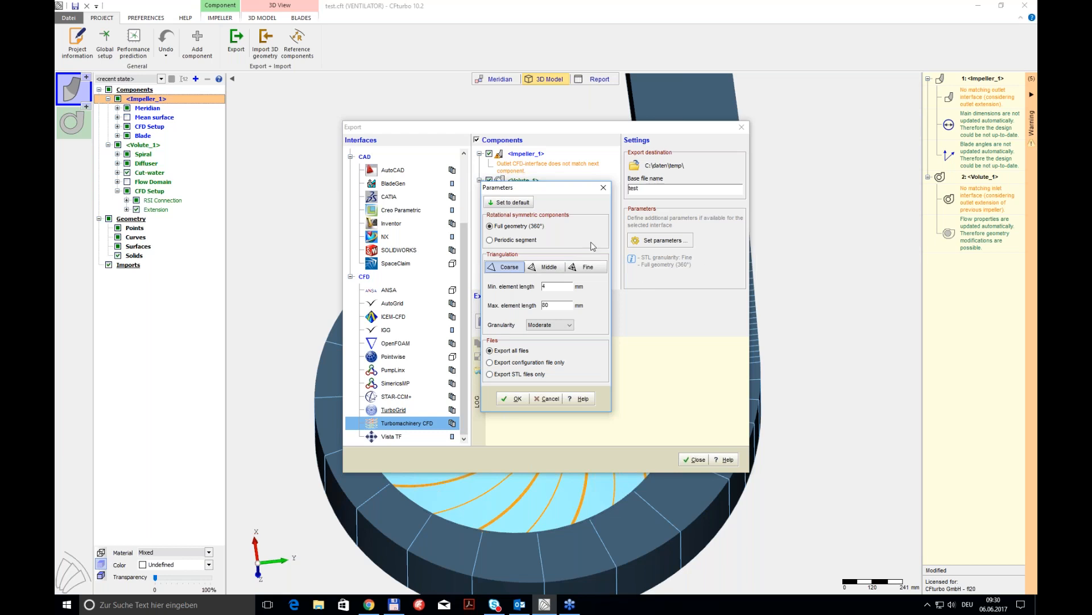
left_click(515, 400)
left_click(501, 321)
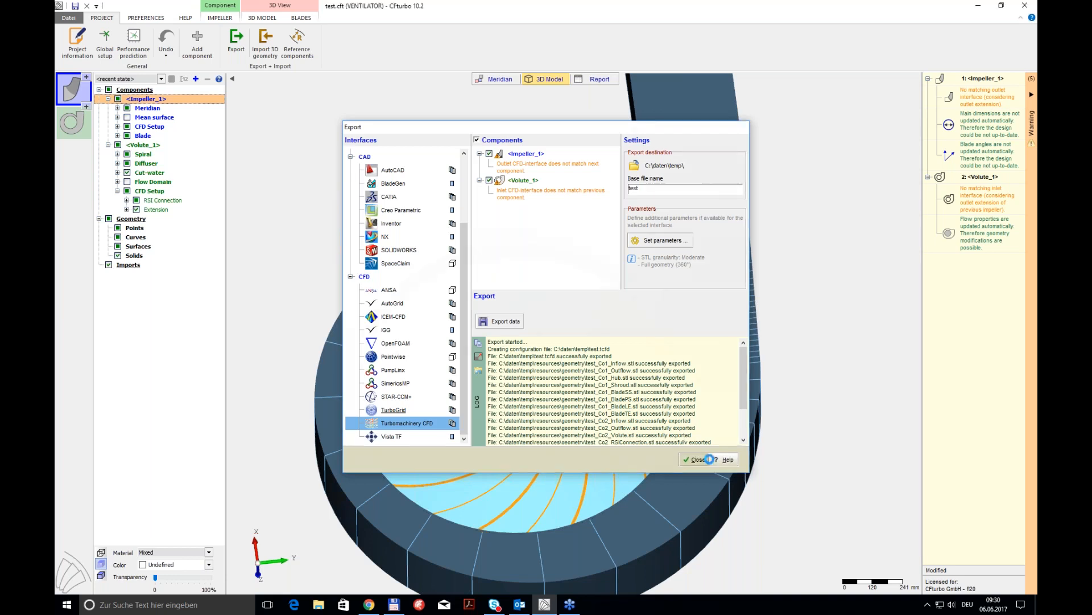
left_click(695, 459)
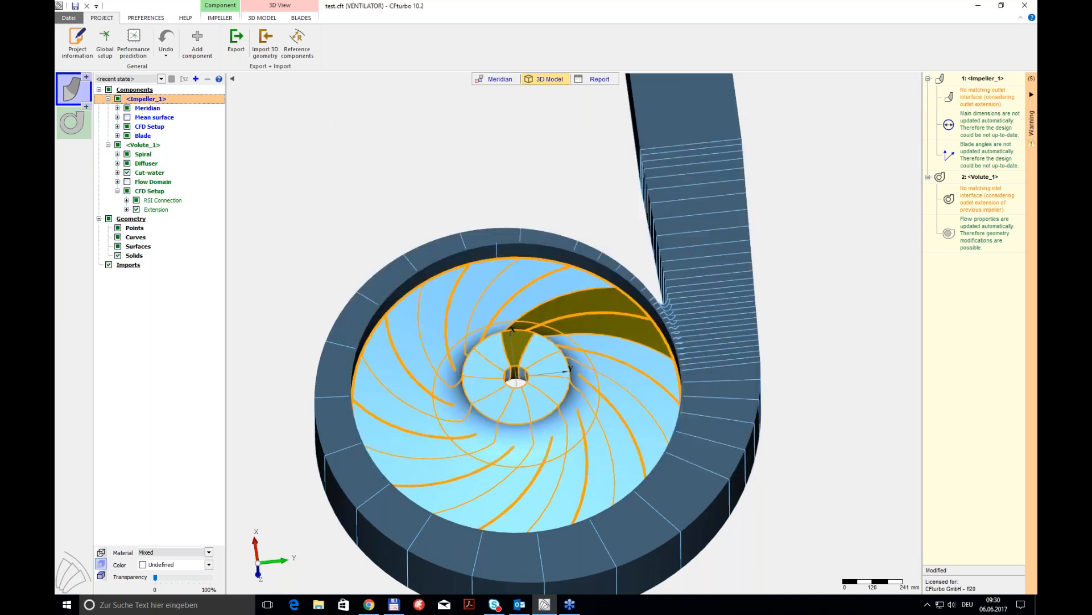
Switch the 3D model to the Default view state and look at the impeller and volute obliquely from above
left_click_drag(701, 339, 567, 353)
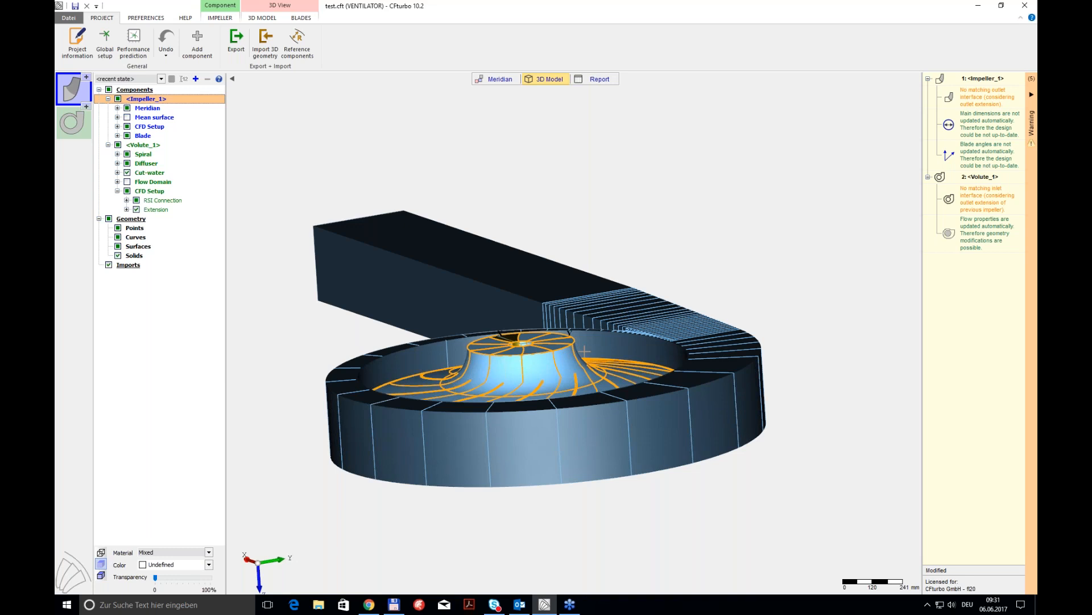
left_click_drag(555, 350, 556, 398)
left_click(161, 79)
left_click(120, 94)
left_click_drag(600, 354, 654, 400)
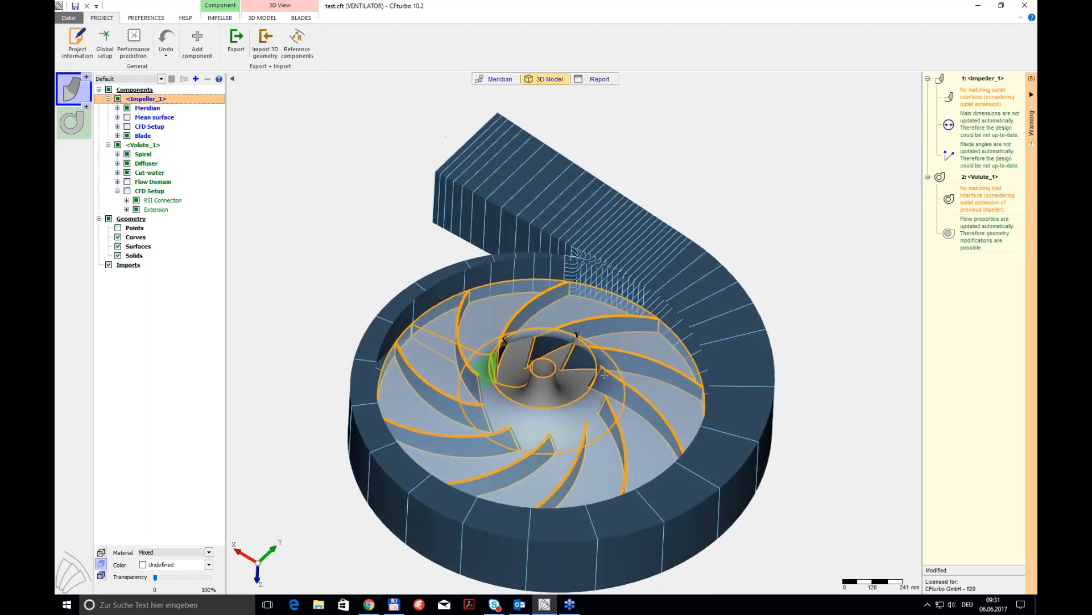
Turn on impeller rotation for the 3D model view
left_click(262, 17)
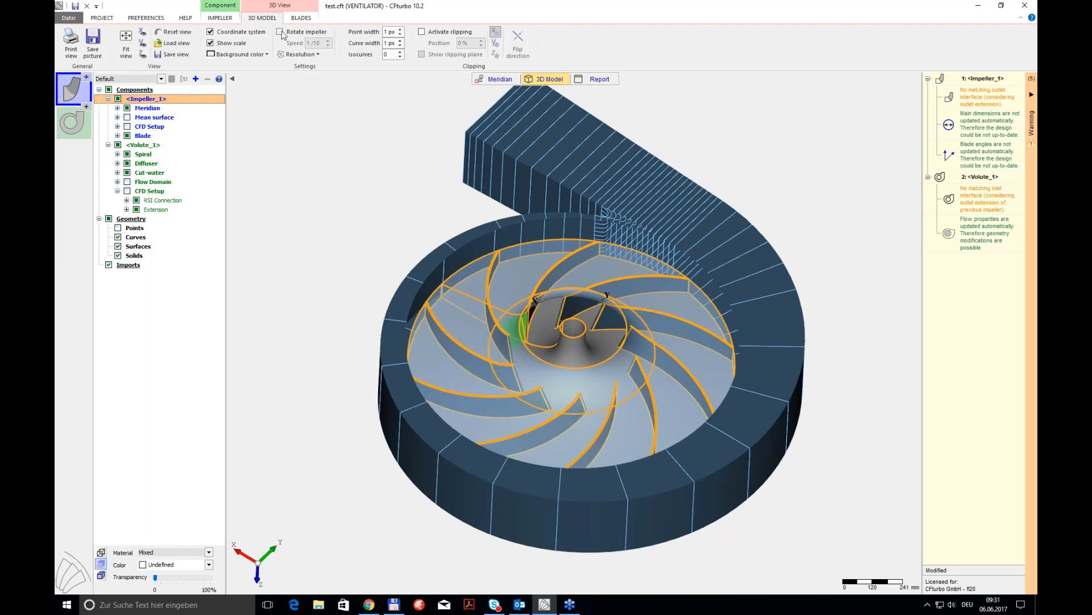
left_click(280, 32)
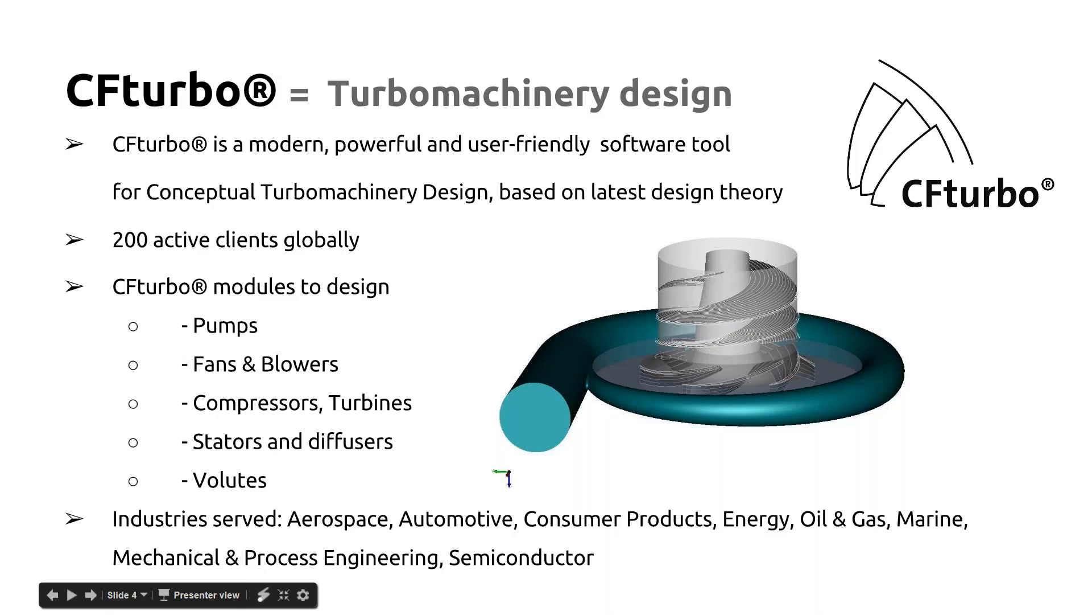
key("Right")
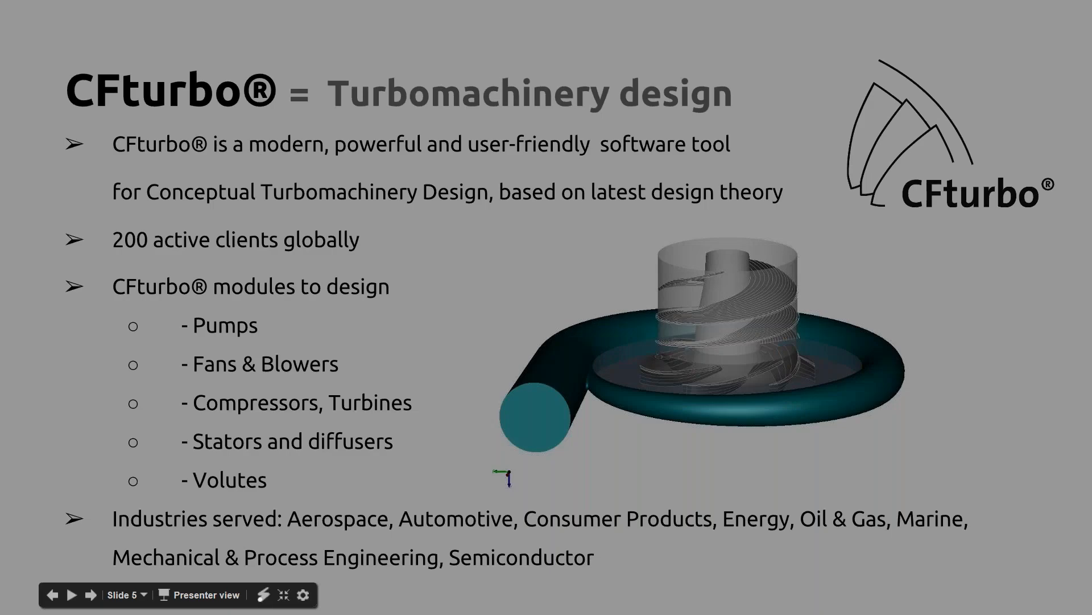
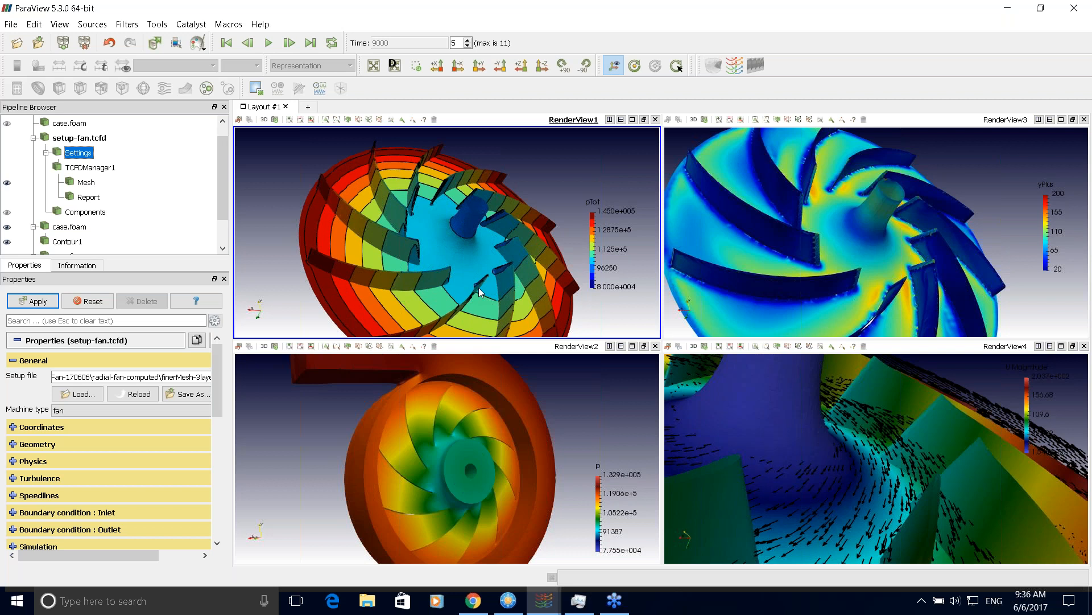
In ParaView, turn the fan's pressure result in RenderView2 to look at the impeller and volute face-on
left_click(334, 418)
left_click_drag(331, 419, 389, 449)
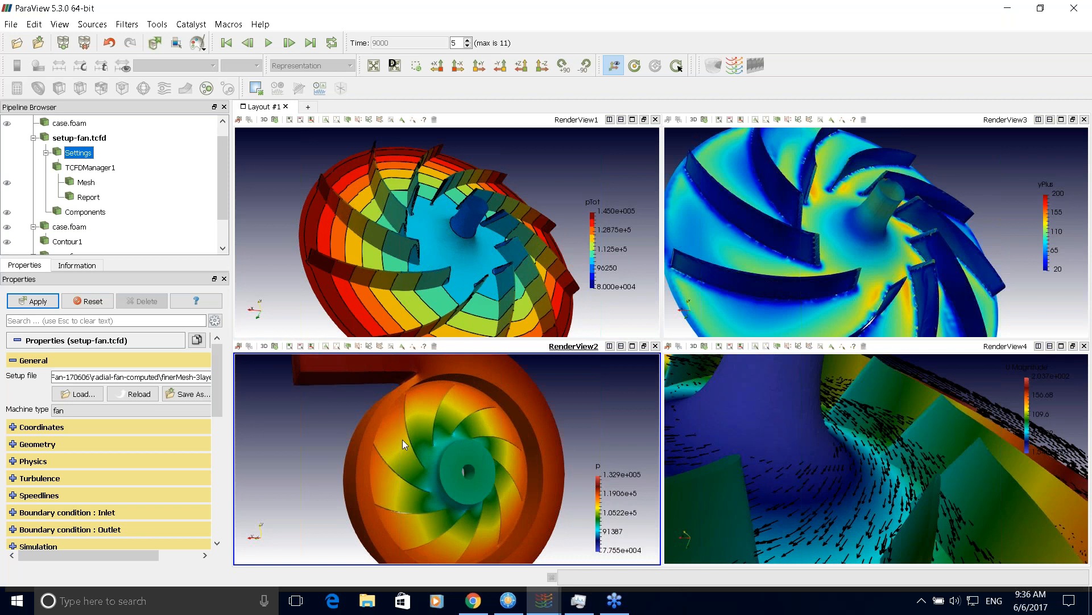
left_click_drag(400, 445, 377, 447)
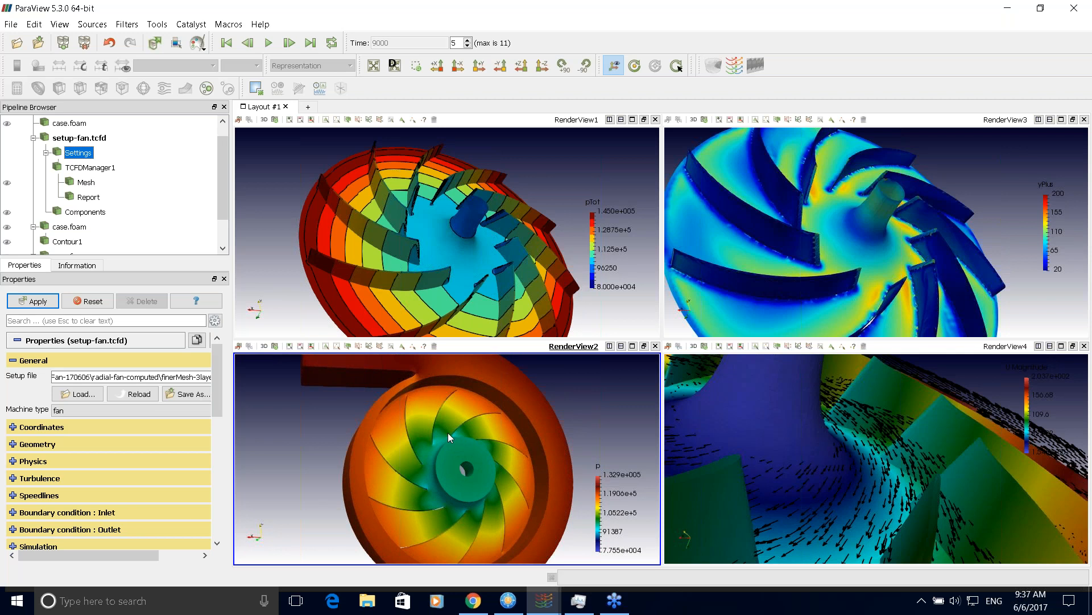
left_click_drag(456, 445, 456, 412)
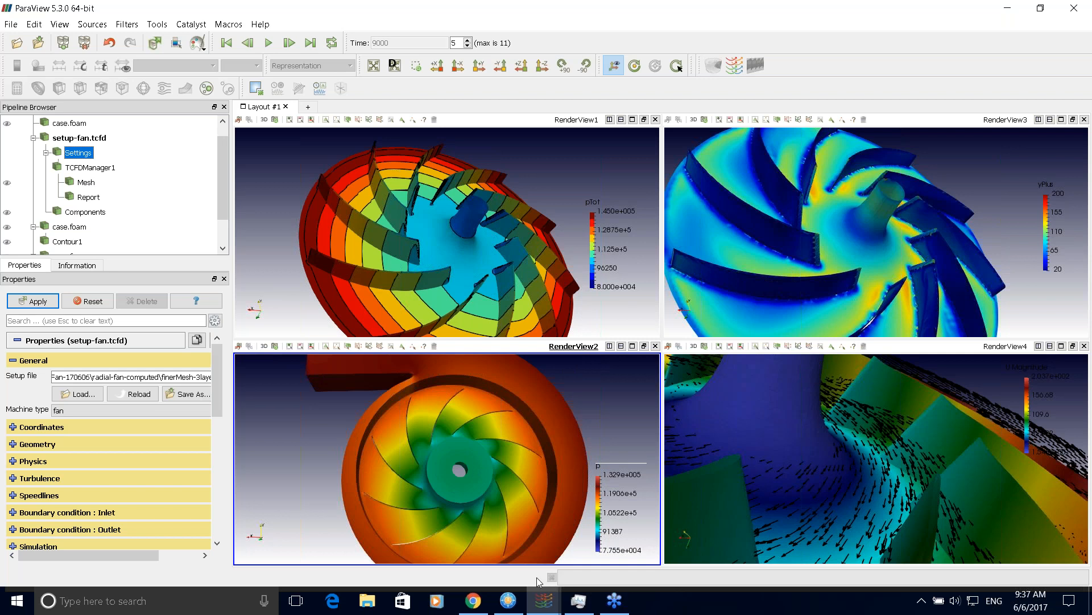
Switch to FreeCommander and look at the exported impeller and spiral surface files in the STL folder of radial-fan-CFTurbo-export
left_click(509, 601)
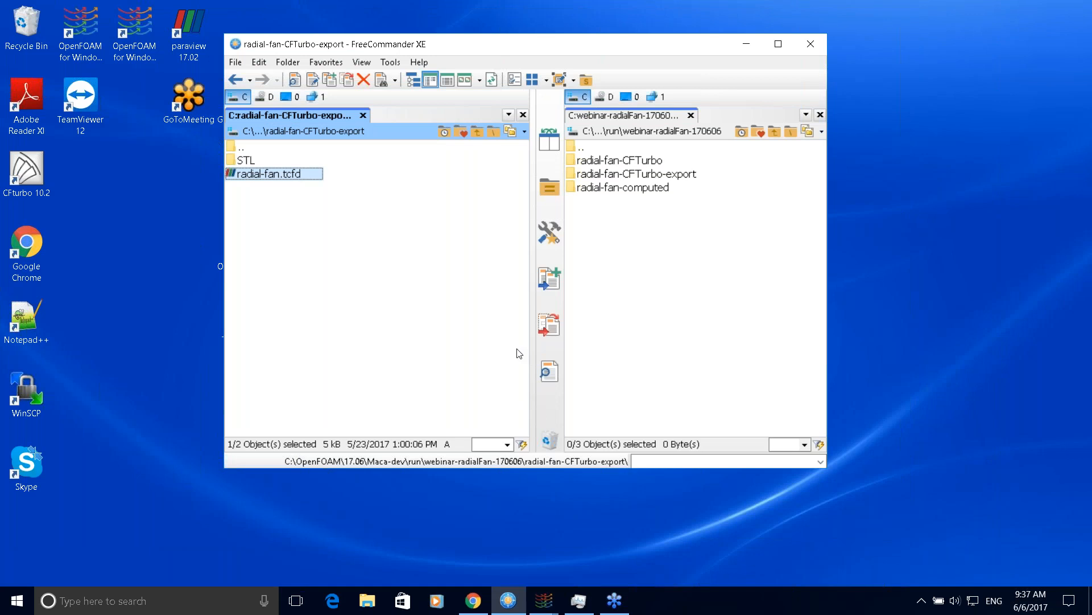
left_click(355, 273)
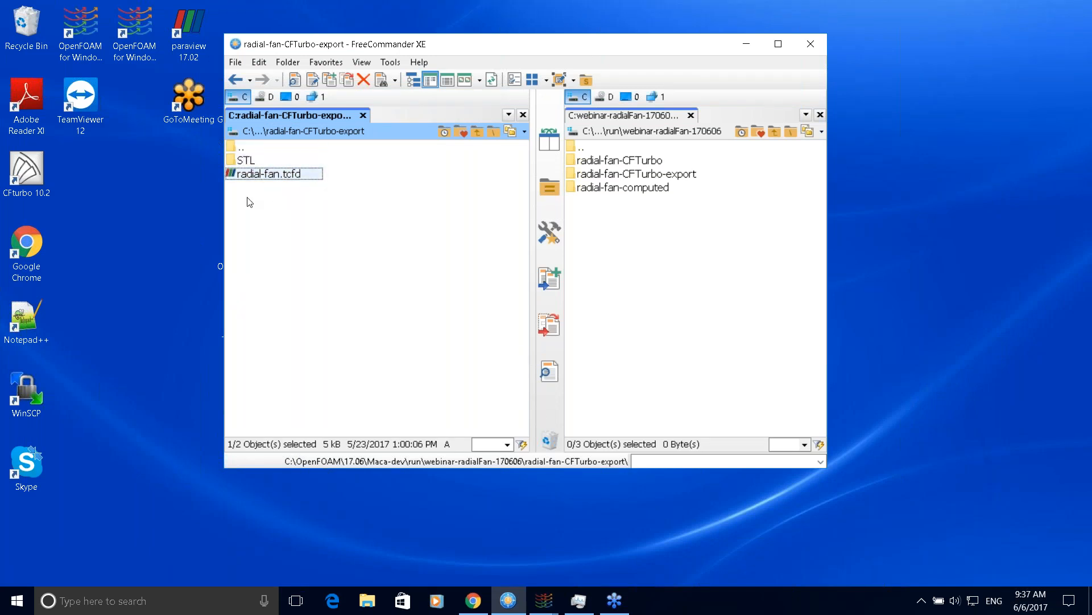
double_click(254, 163)
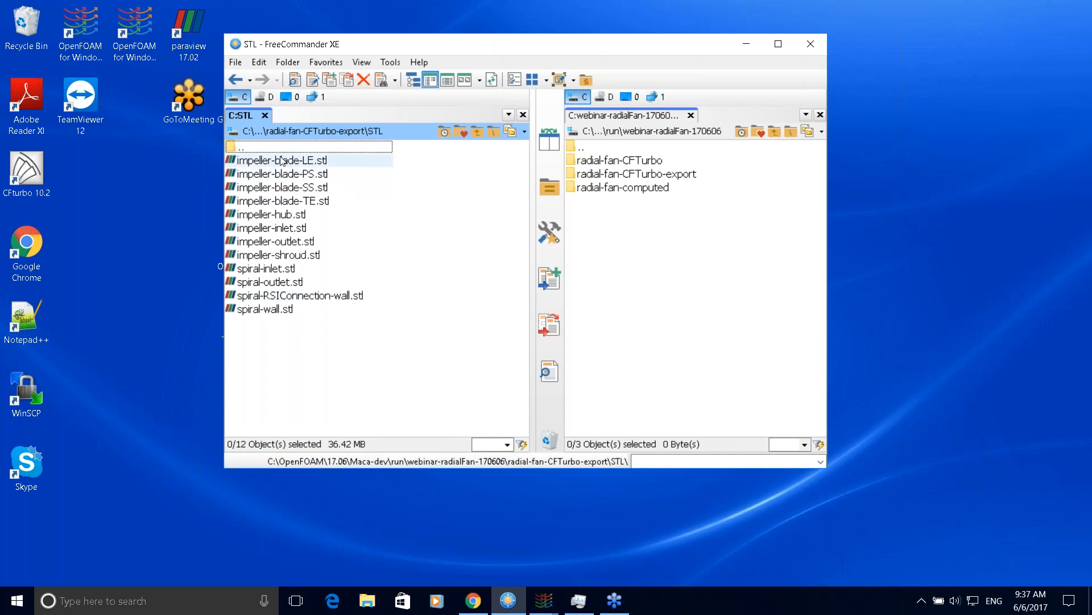
double_click(256, 147)
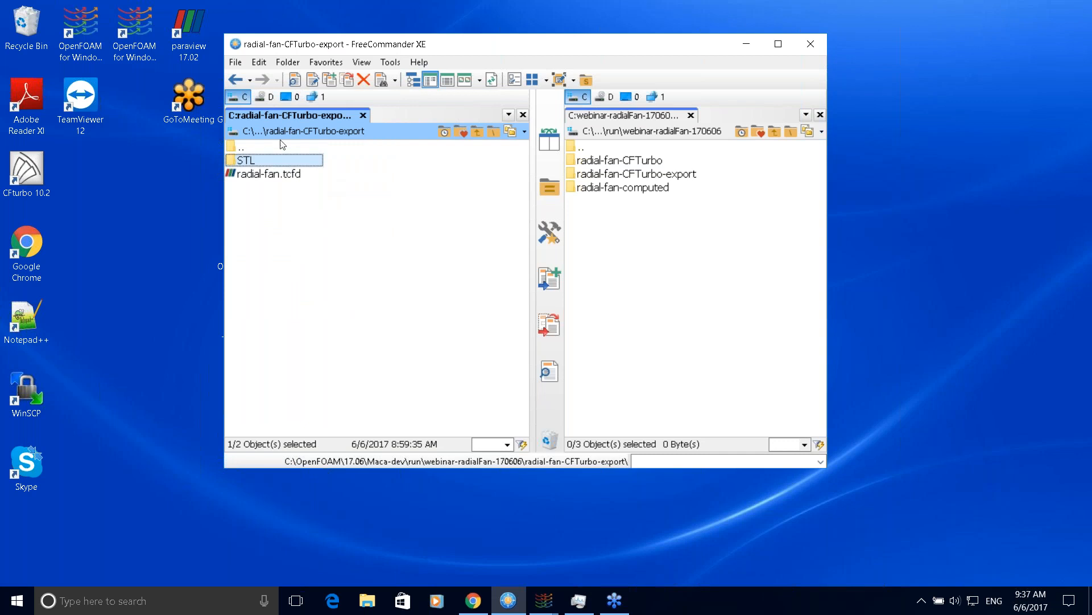
Open radial-fan.tcfd in Notepad++ and read its simulation, operating point, fluid, initial condition and geometry settings
double_click(277, 177)
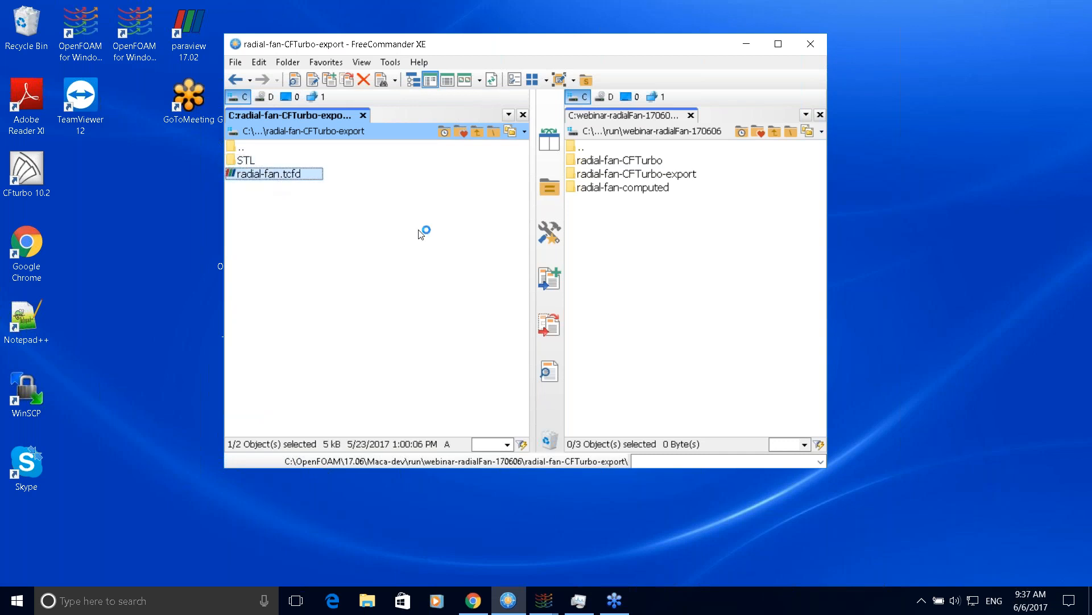
scroll(390, 233, "up", 20)
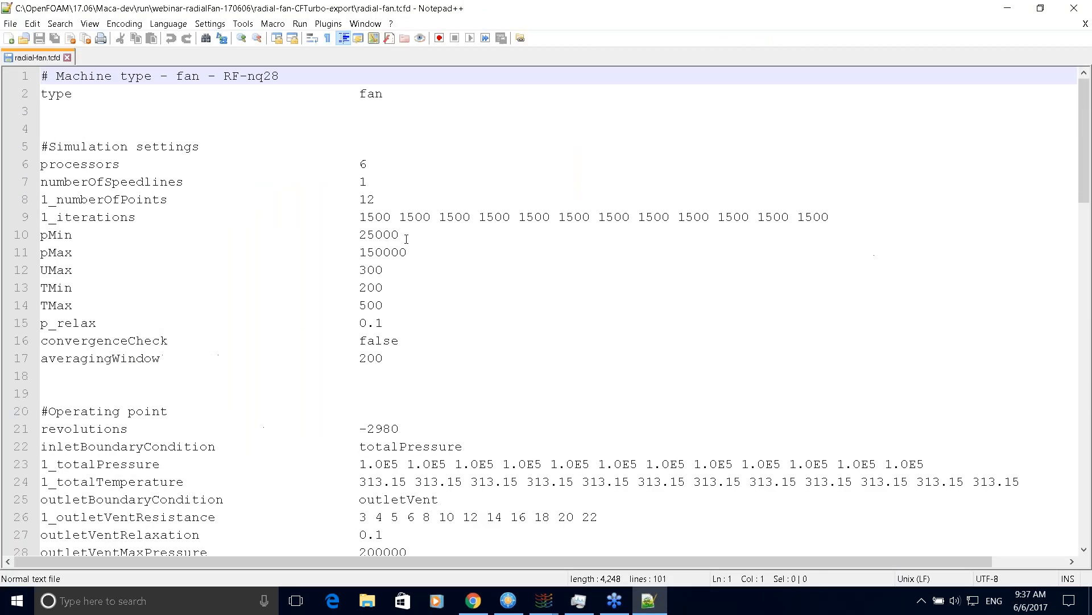
scroll(458, 300, "down", 5)
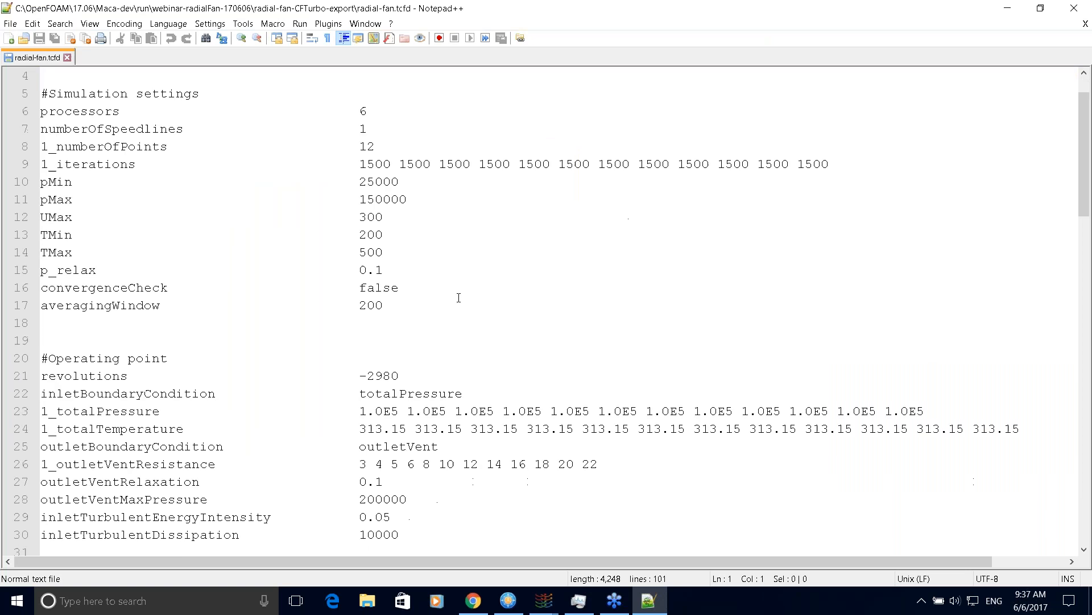
scroll(297, 283, "down", 7)
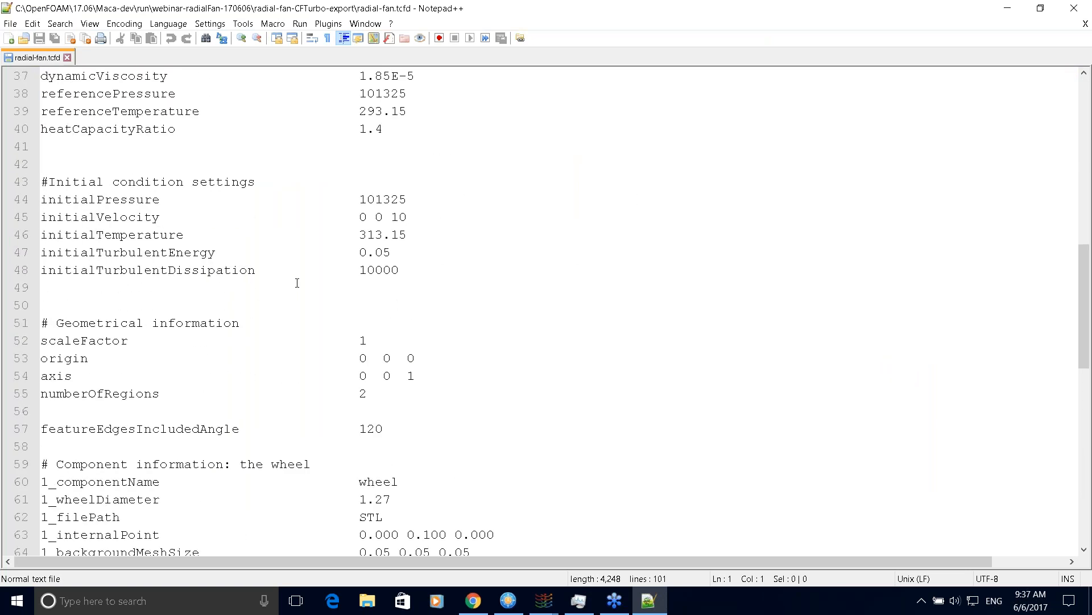
scroll(297, 283, "up", 10)
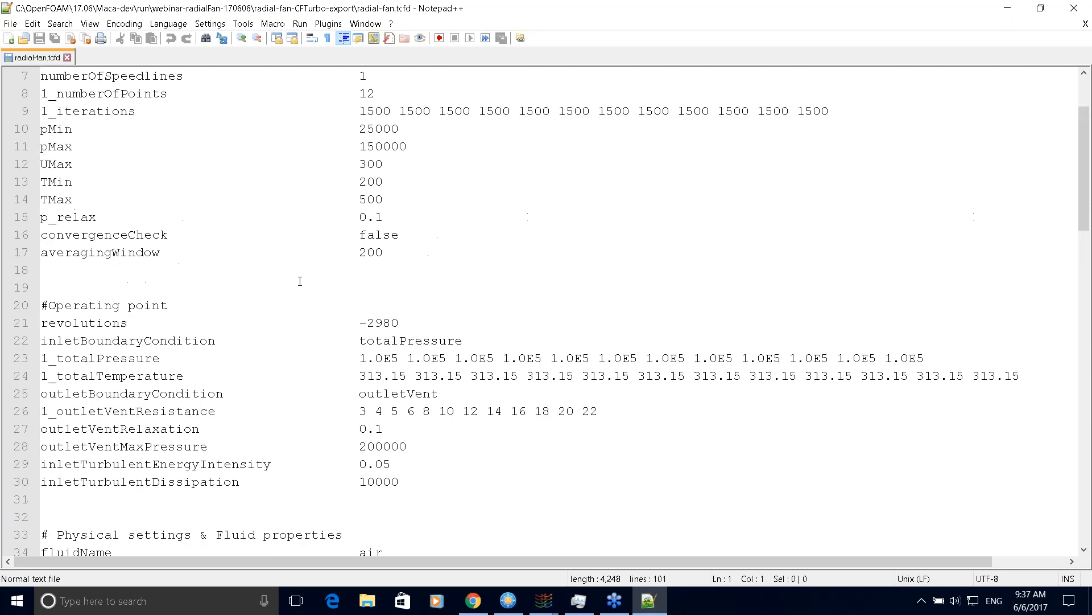
scroll(310, 279, "up", 2)
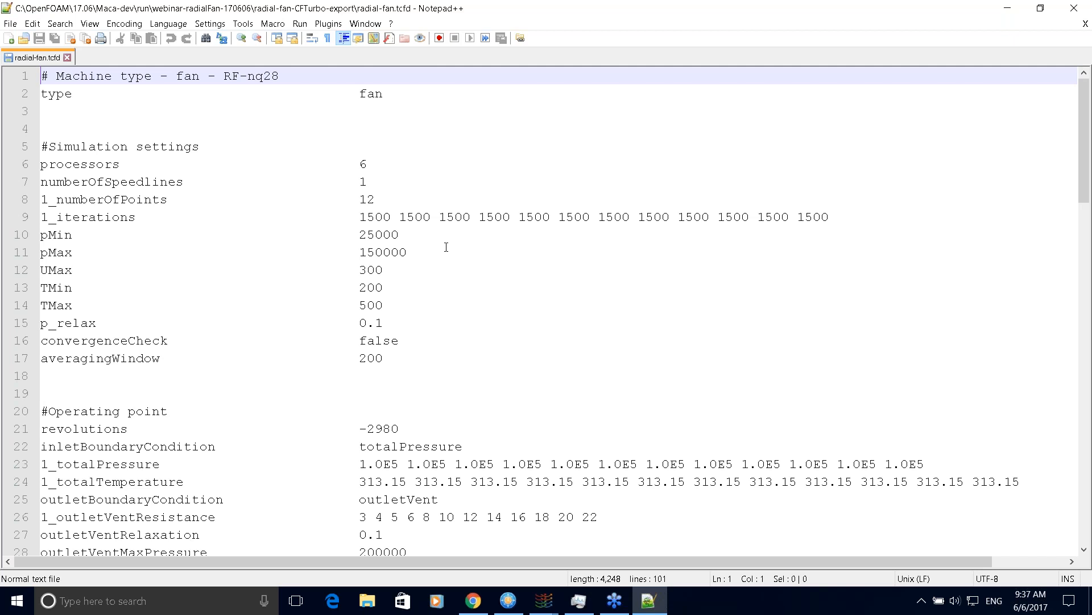
scroll(427, 241, "down", 5)
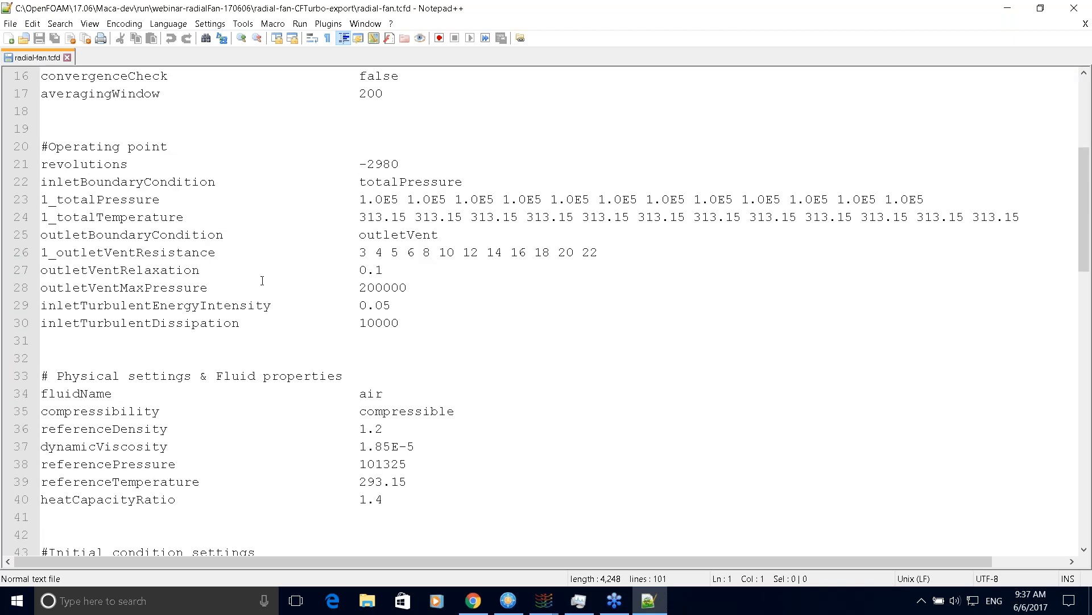
scroll(262, 281, "down", 8)
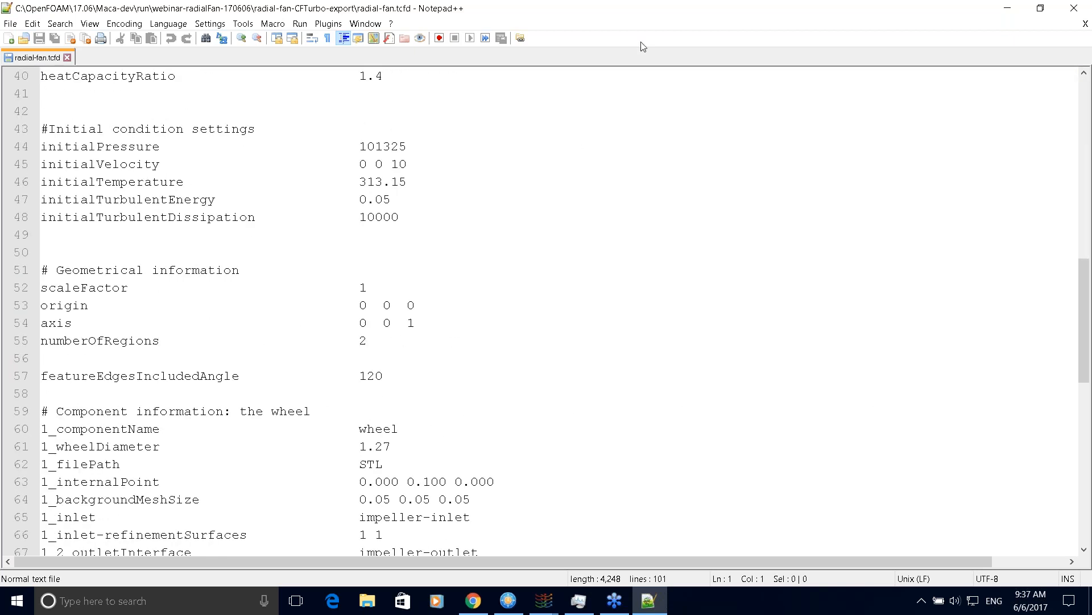
left_click(1013, 8)
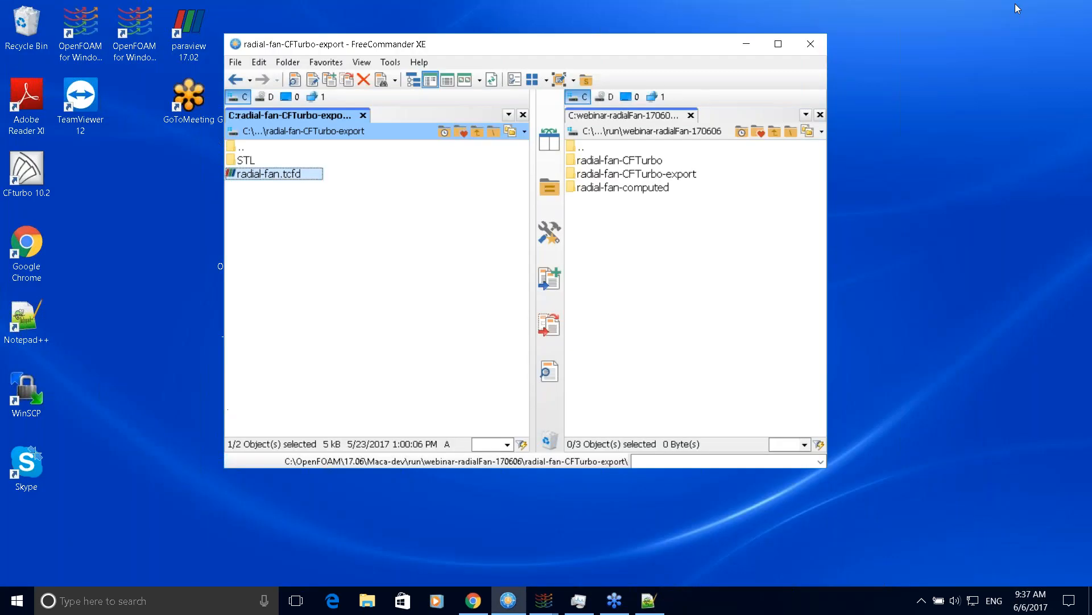
Move the FreeCommander window aside to uncover the CFturbo, OF4Win and TCFD shortcuts on the desktop
left_click_drag(446, 48, 557, 69)
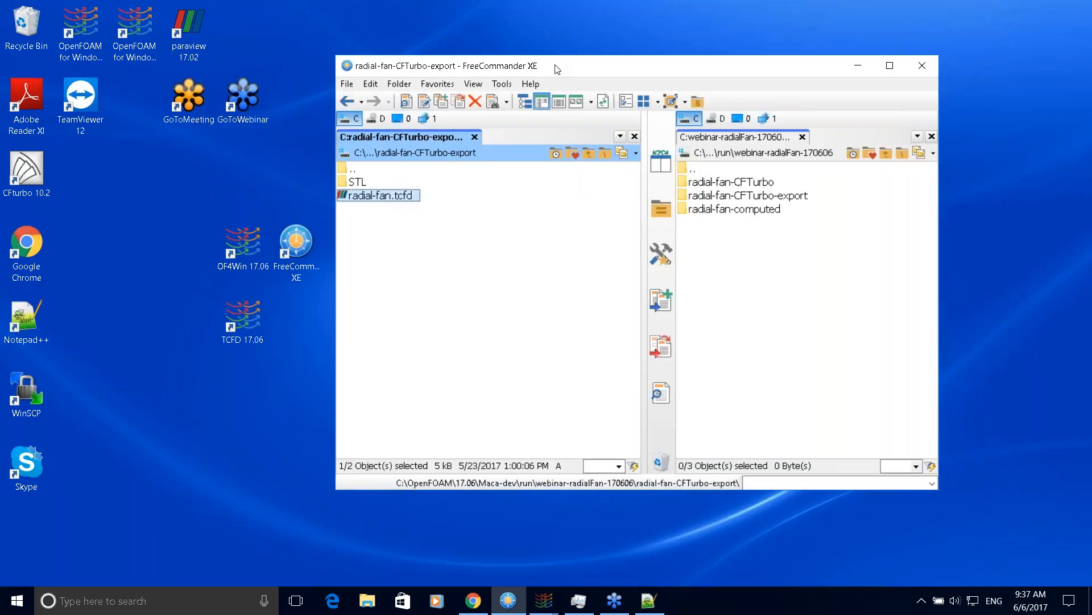
left_click_drag(443, 67, 490, 67)
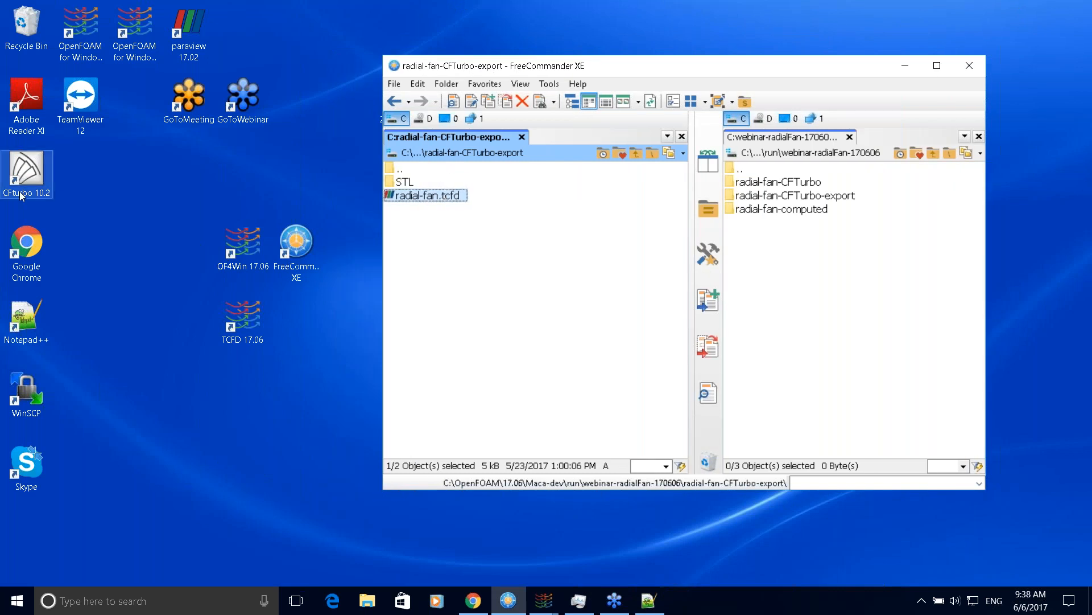
left_click(97, 208)
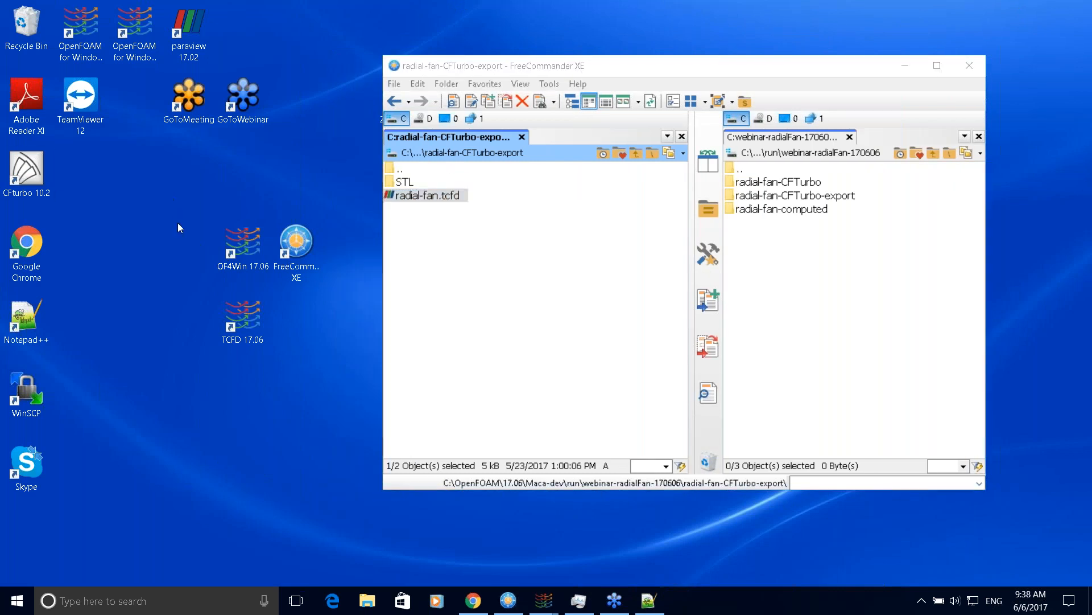
left_click(248, 258)
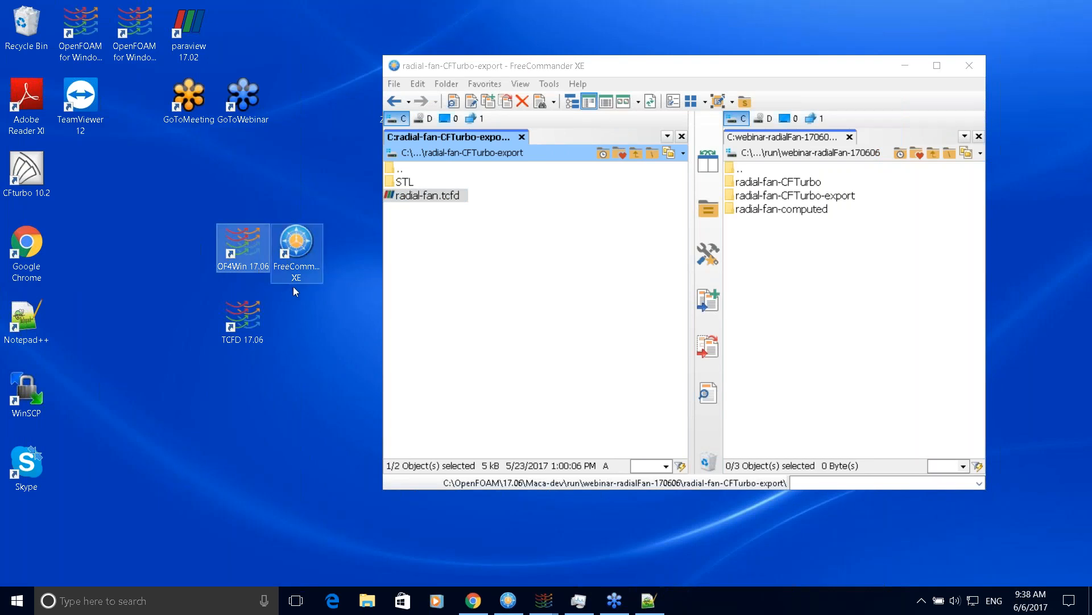
Load radial-fan.tcfd into a maximized ParaView window, apply the setup and view the fan geometry obliquely
left_click(429, 198)
double_click(429, 199)
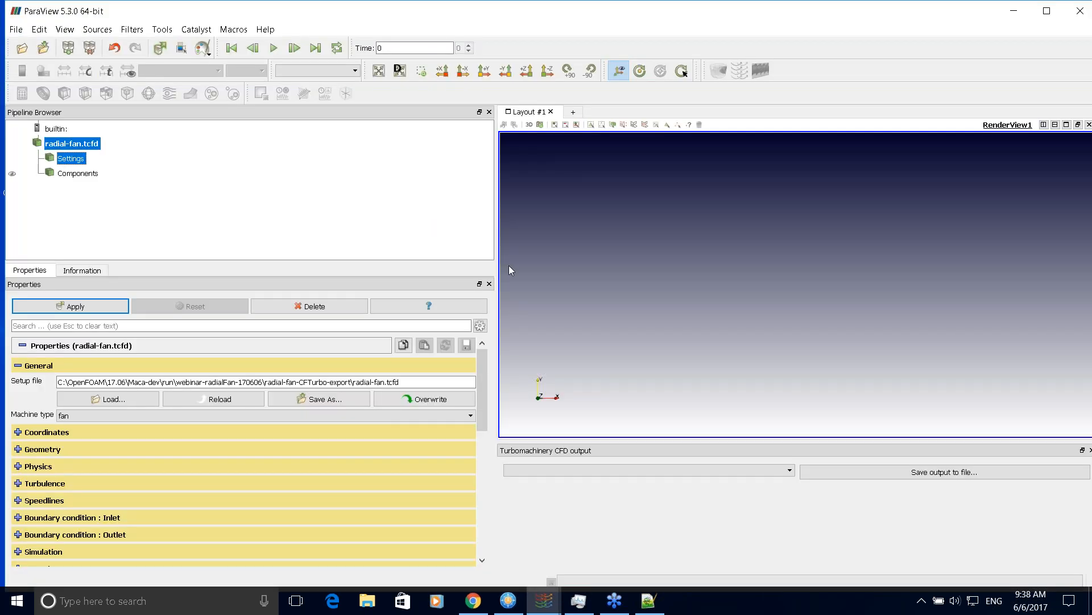
double_click(293, 12)
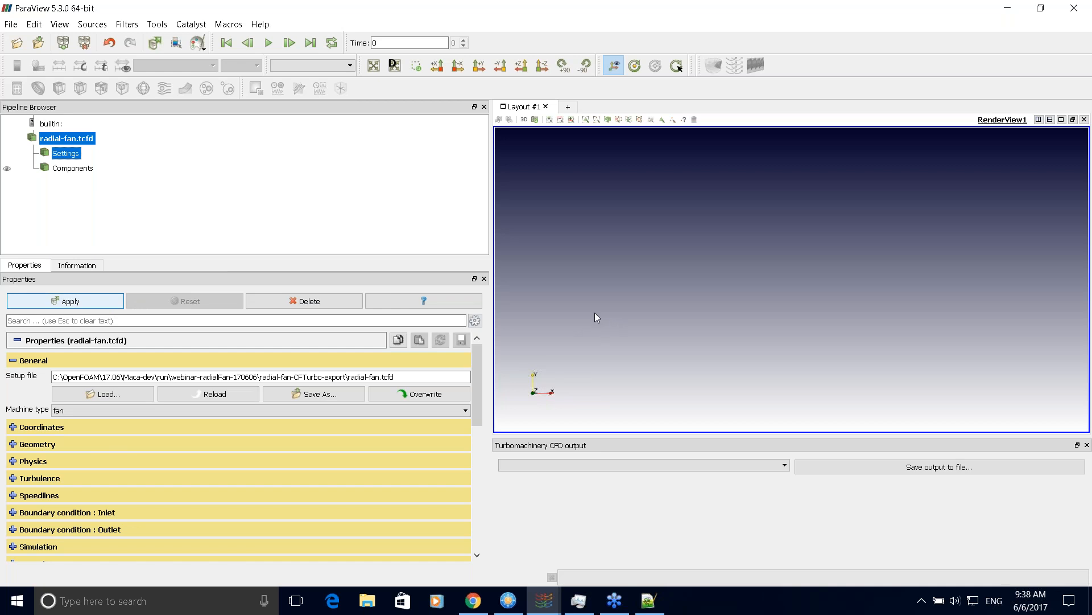
left_click(64, 301)
left_click_drag(812, 277, 774, 295)
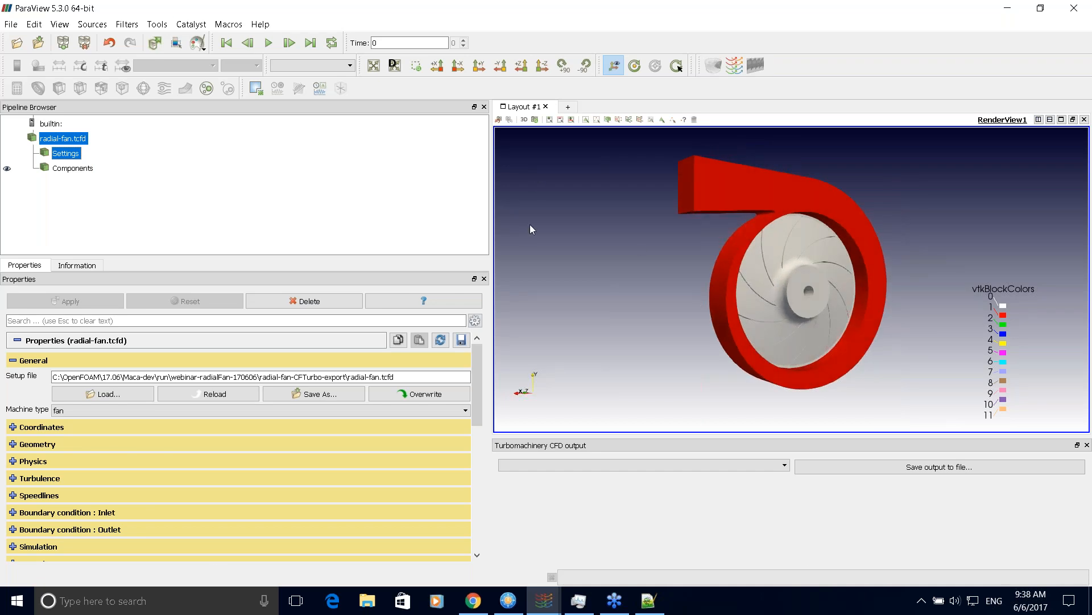
mouse_move(716, 256)
left_mouse_down()
mouse_move(630, 250)
mouse_move(696, 249)
left_mouse_up()
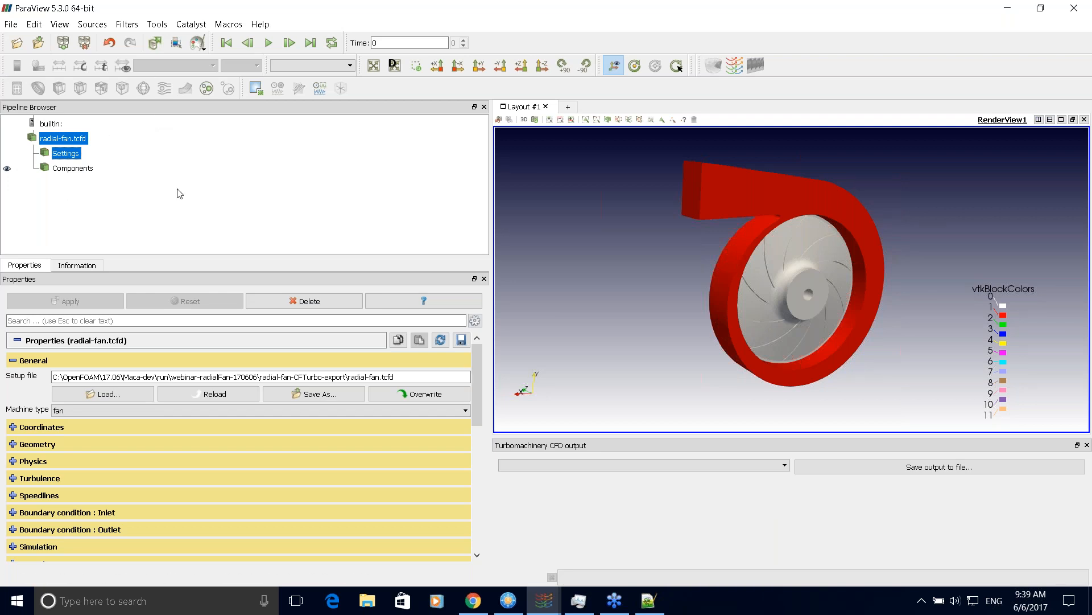
left_click_drag(683, 282, 583, 300)
Look through the radial-fan.tcfd setup sections, examining the General settings, the available machine types and the Coordinates origin and axis
scroll(383, 376, "down", 5)
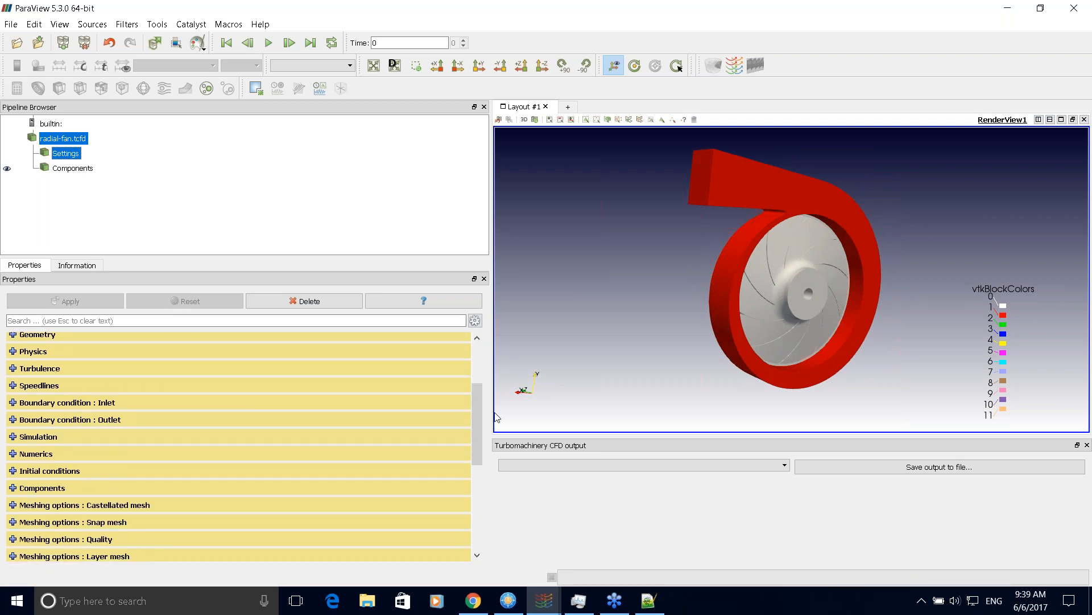
left_click_drag(477, 427, 475, 378)
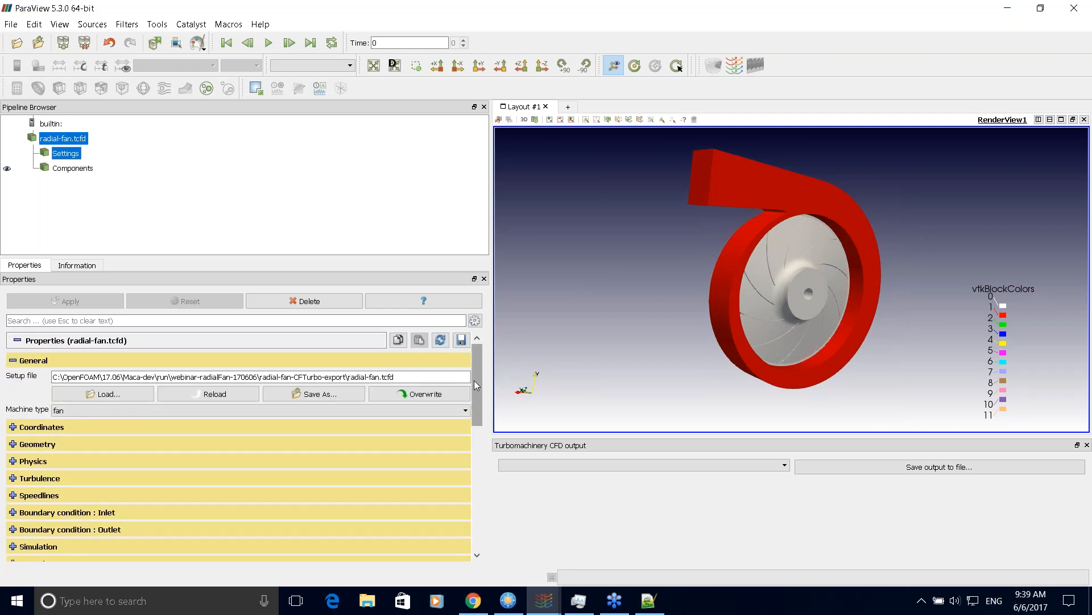
left_click(12, 360)
left_click_drag(477, 398, 473, 400)
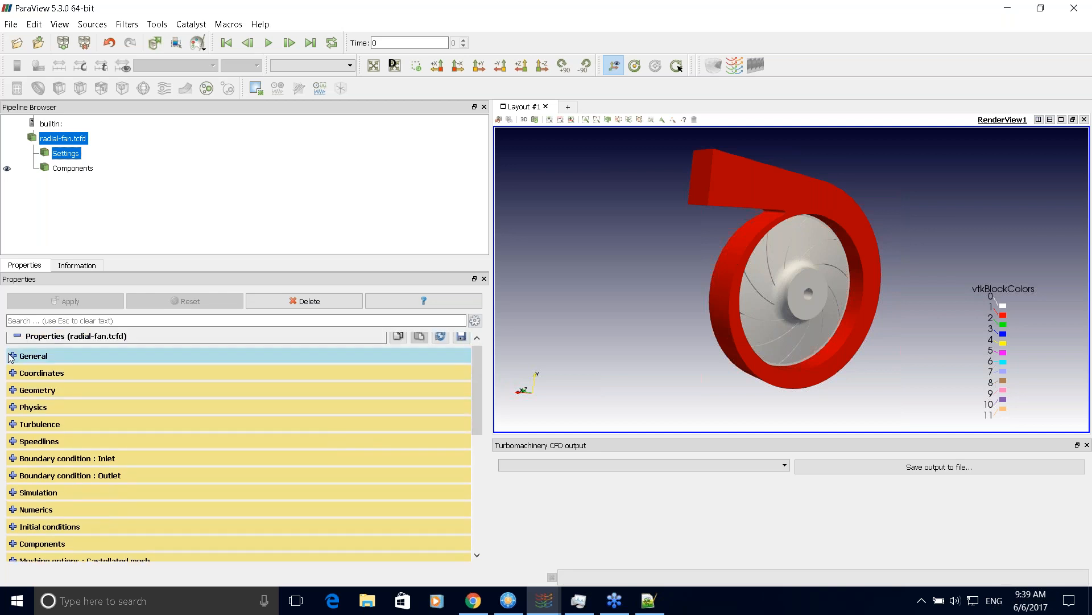
left_click(80, 355)
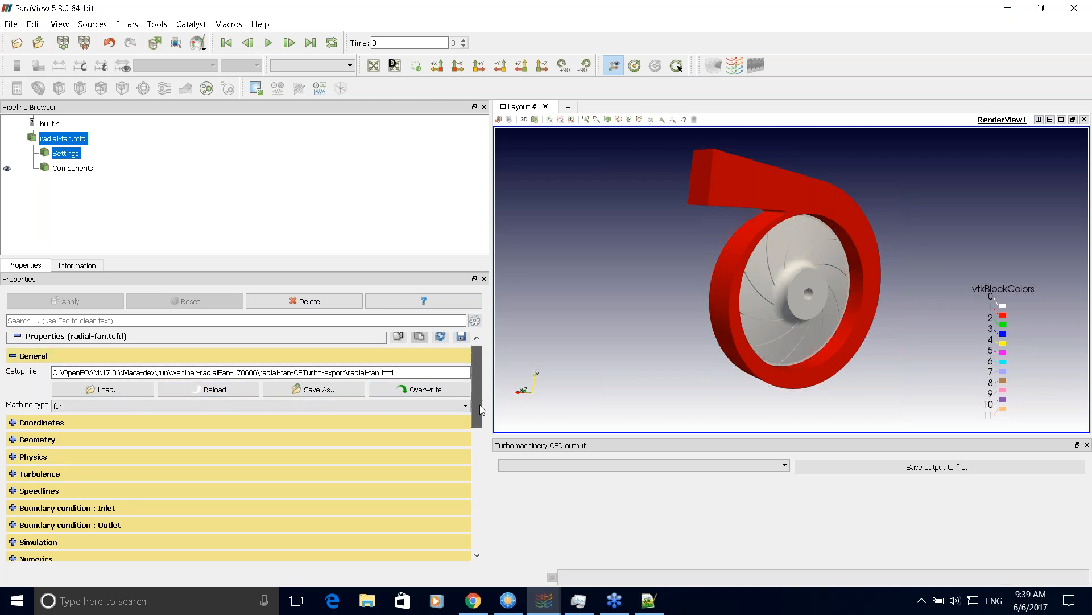
scroll(480, 404, "down", 1)
left_click(103, 375)
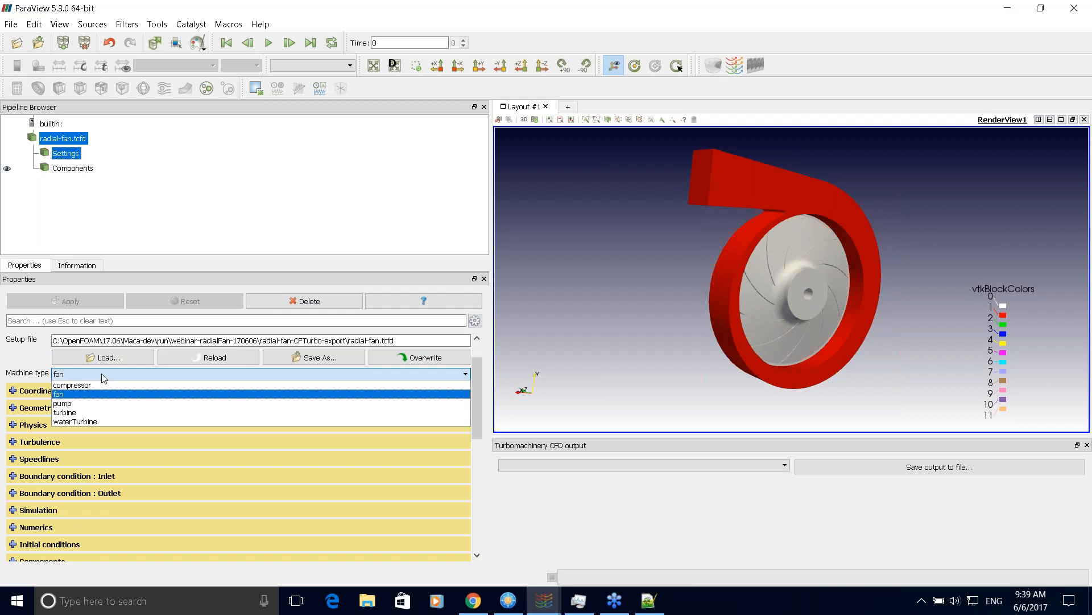
left_click(462, 219)
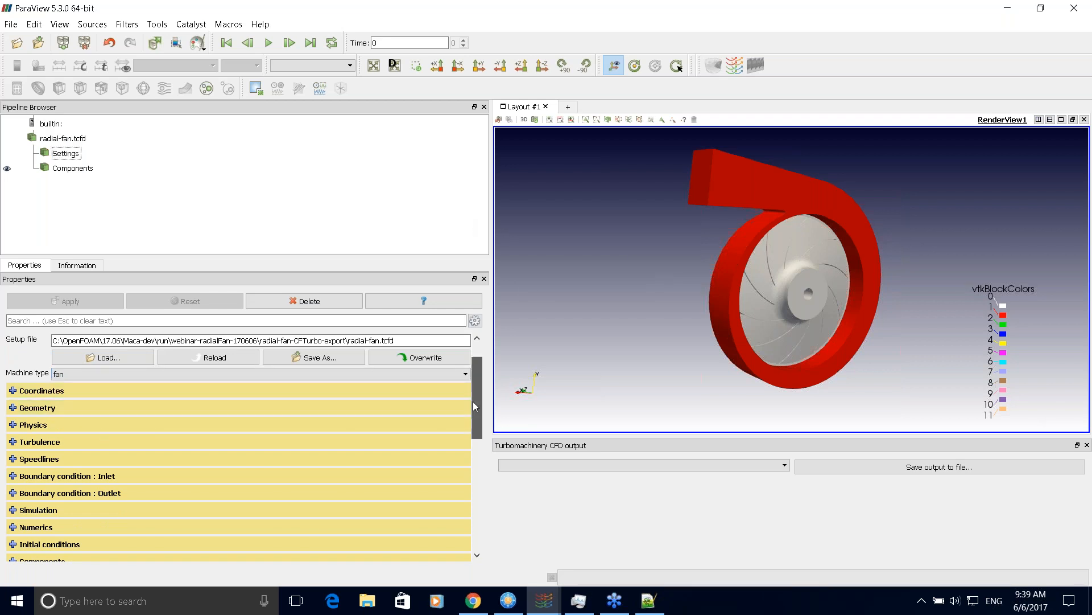
left_click(23, 390)
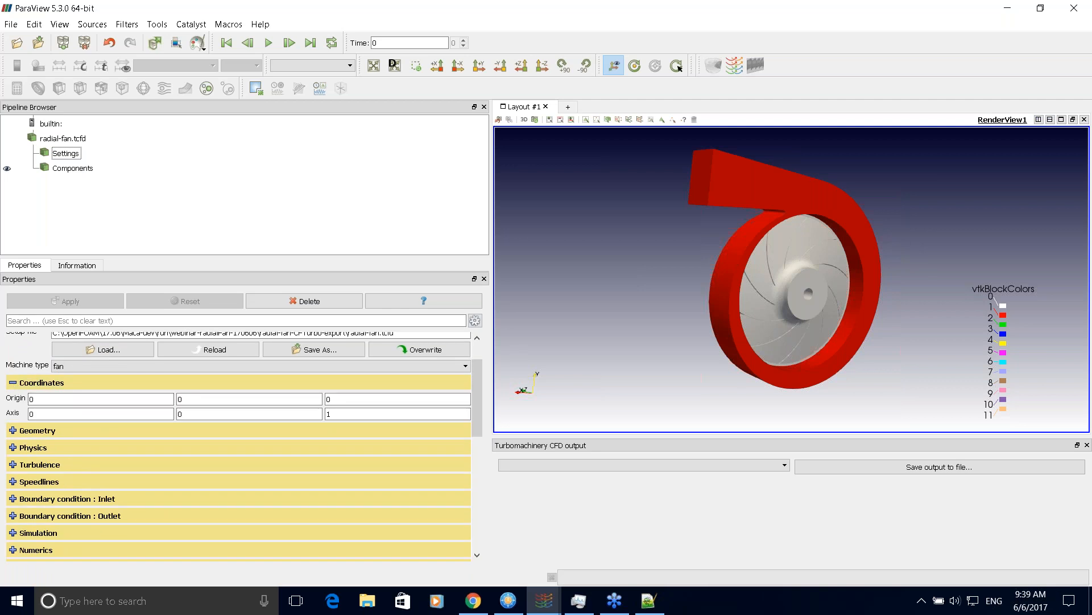
Examine the Geometry scale and feature angle, the Physics fluid properties, and the Turbulence model in the radial-fan.tcfd setup
left_click(23, 383)
scroll(481, 402, "down", 1)
left_click(12, 369)
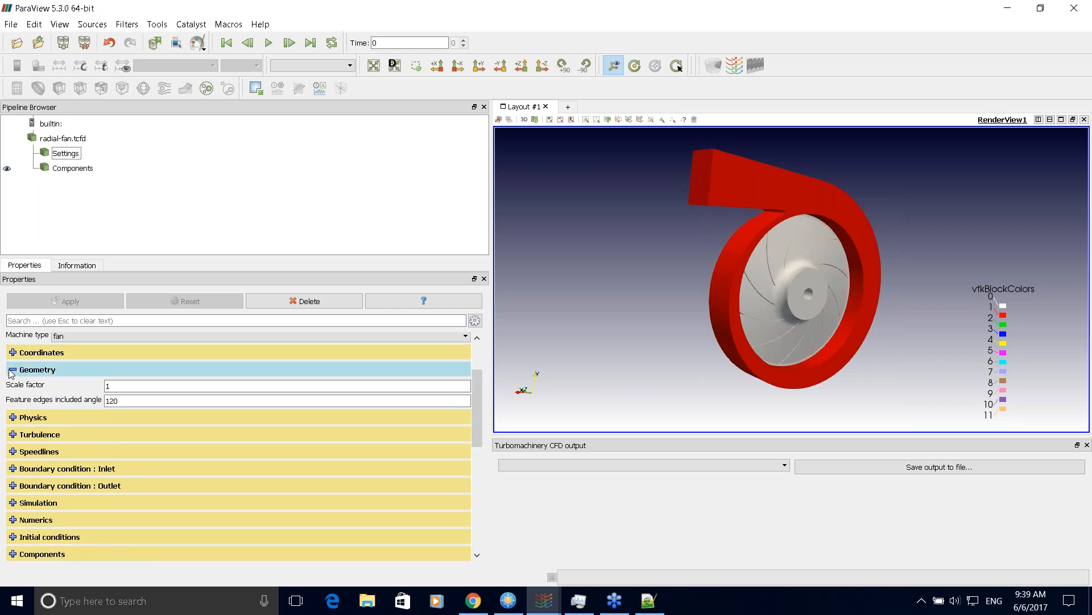
left_click(11, 371)
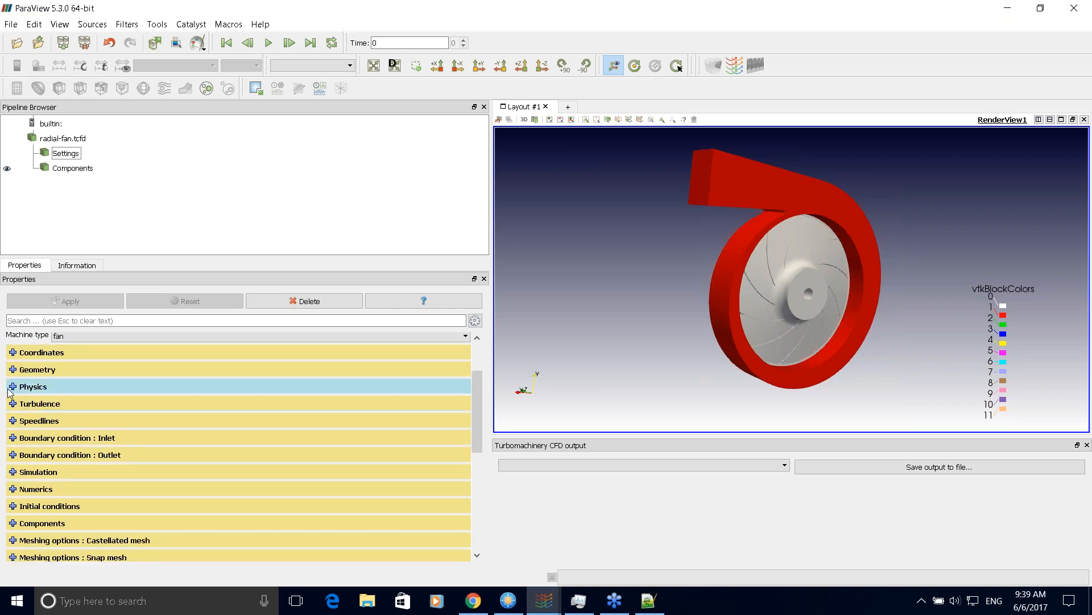
left_click(9, 389)
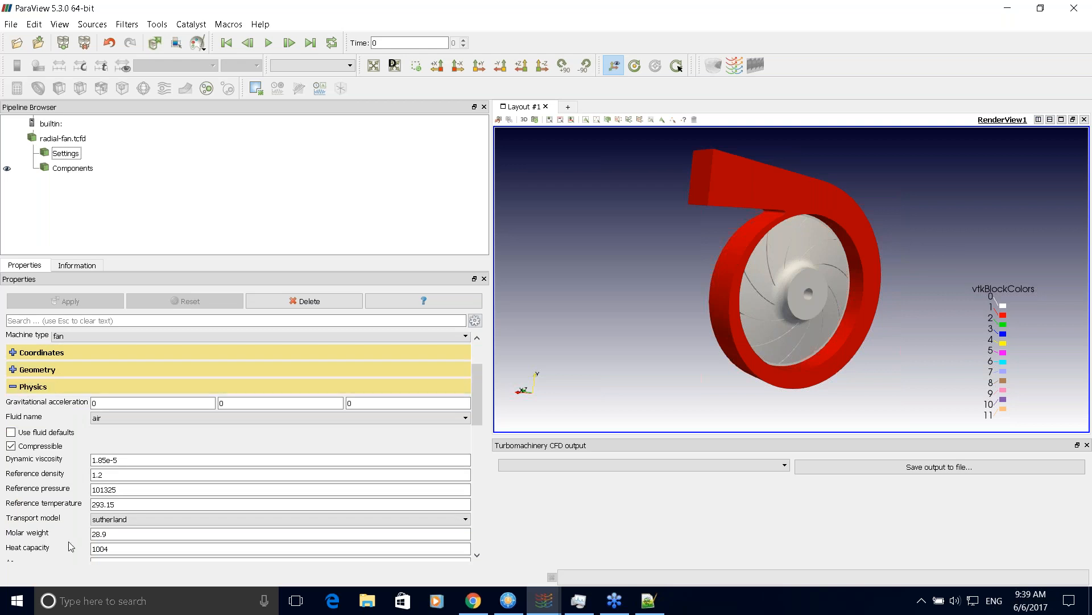
left_click(10, 386)
left_click(11, 404)
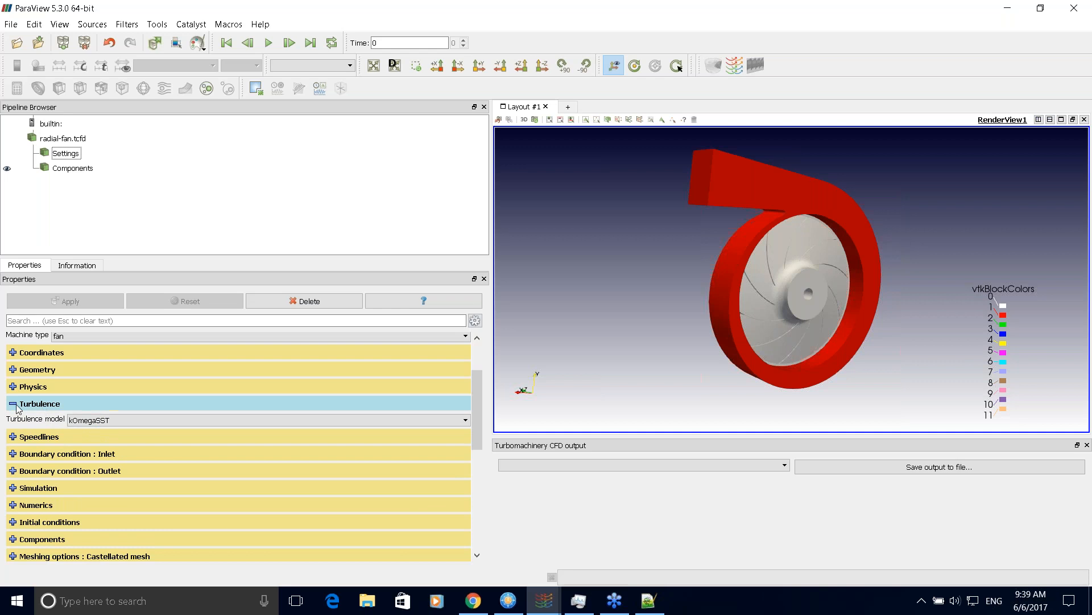
left_click(27, 404)
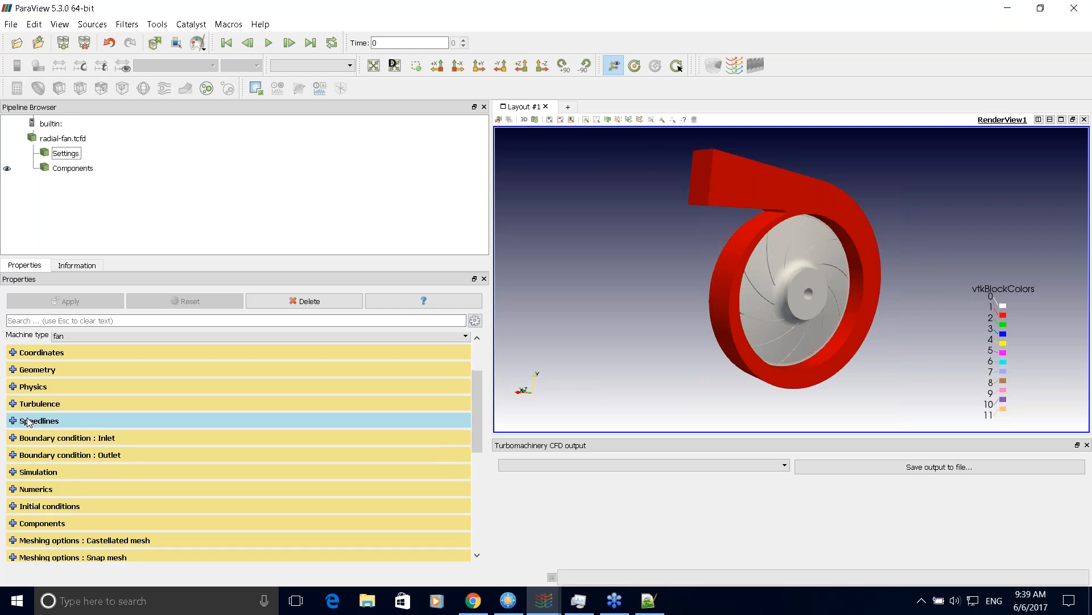
Examine the Speedlines section for the number of speedlines, the rotation speed, the speedline points and the iterations per point
scroll(477, 413, "down", 1)
scroll(474, 410, "down", 2)
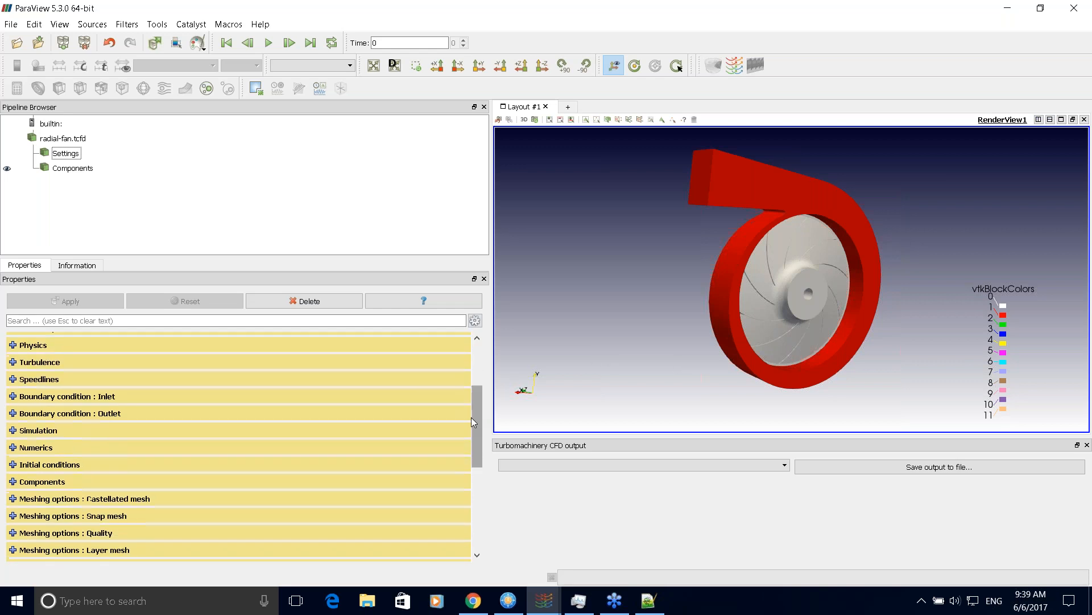
left_click(188, 379)
mouse_move(476, 400)
left_mouse_down()
mouse_move(476, 429)
mouse_move(475, 397)
mouse_move(473, 409)
left_mouse_up()
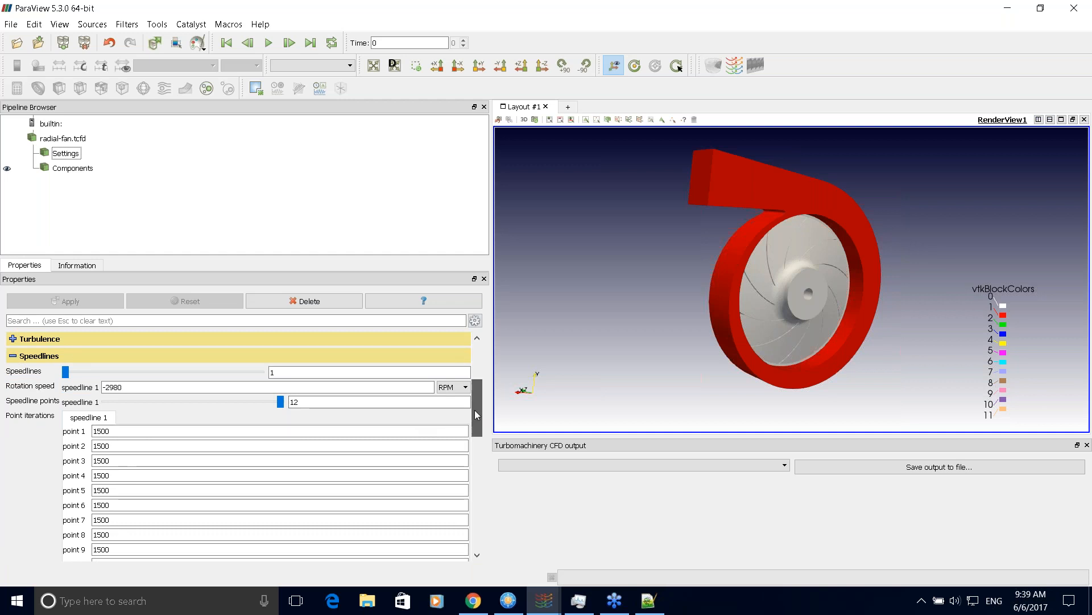
left_click_drag(477, 411, 476, 406)
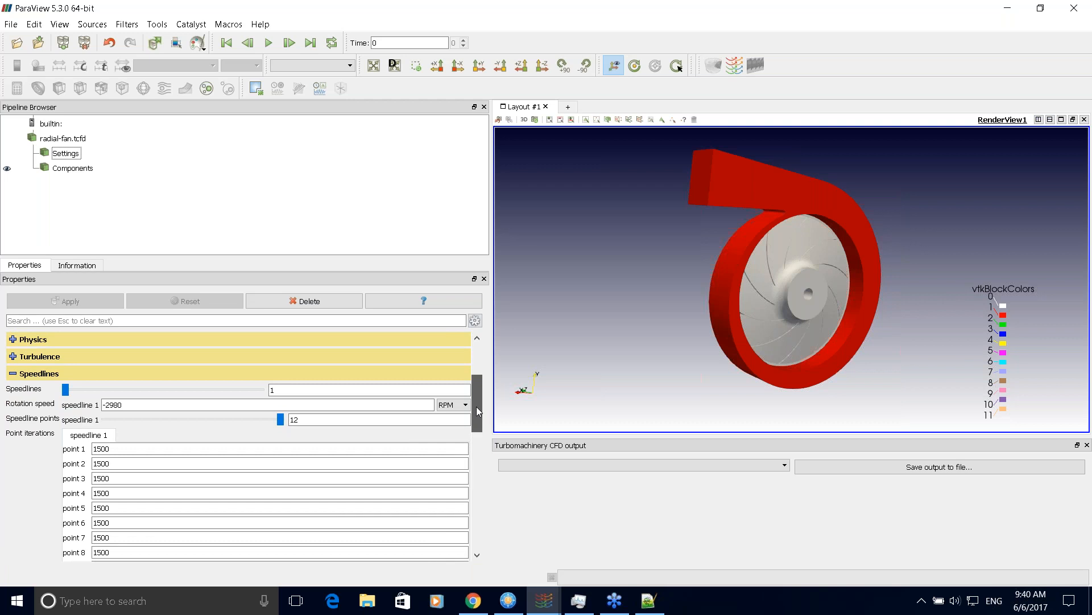
left_click_drag(477, 406, 478, 416)
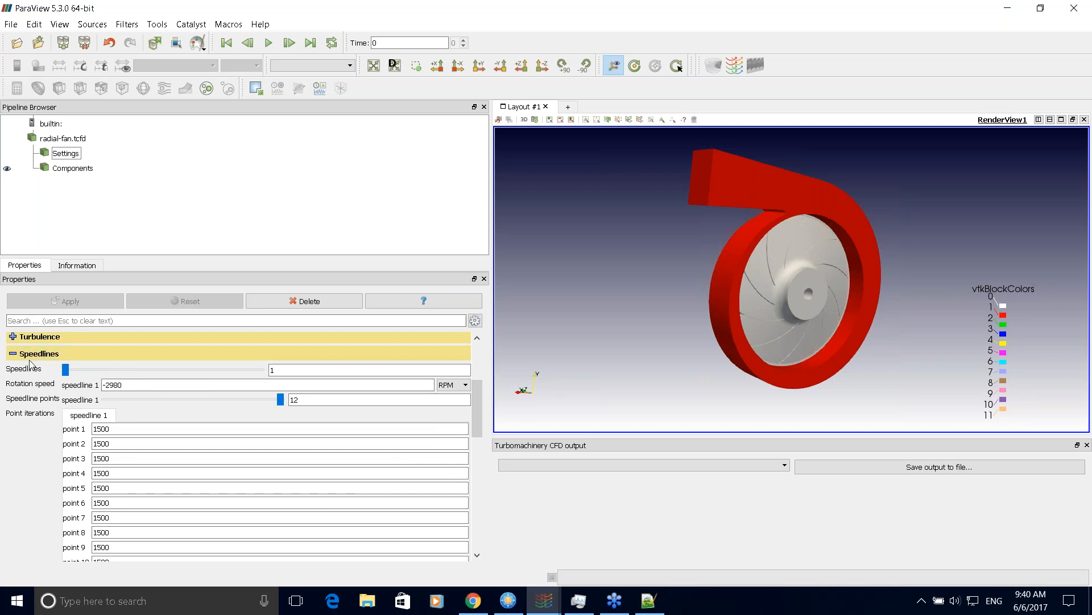
left_click(68, 354)
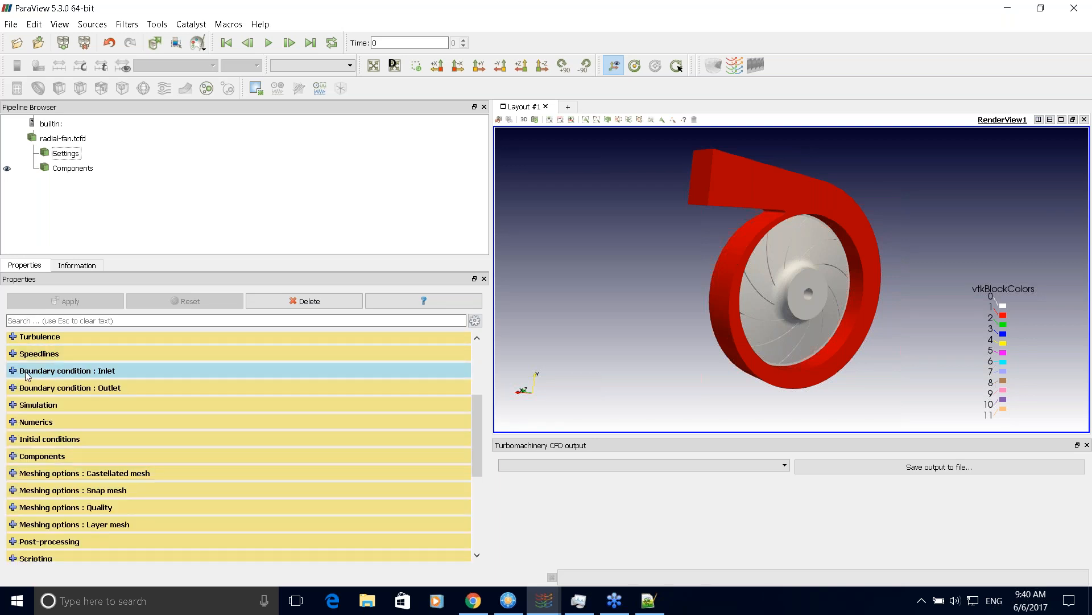
Examine the inlet boundary condition's type and its total pressure and total temperature for each speedline point
left_click(60, 370)
left_click_drag(477, 392, 482, 392)
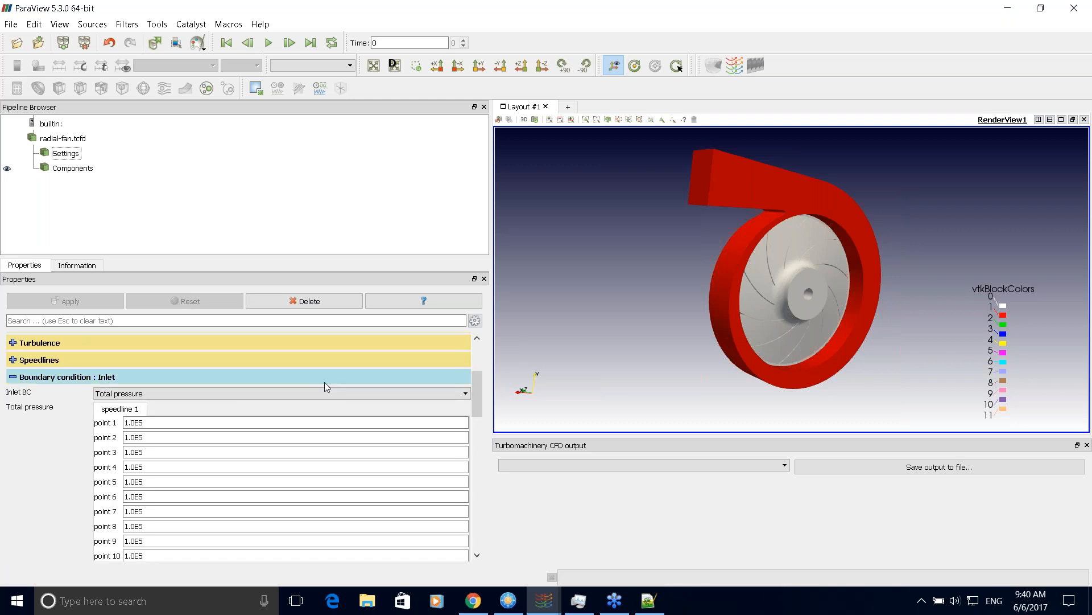
scroll(480, 401, "down", 1)
scroll(480, 401, "up", 1)
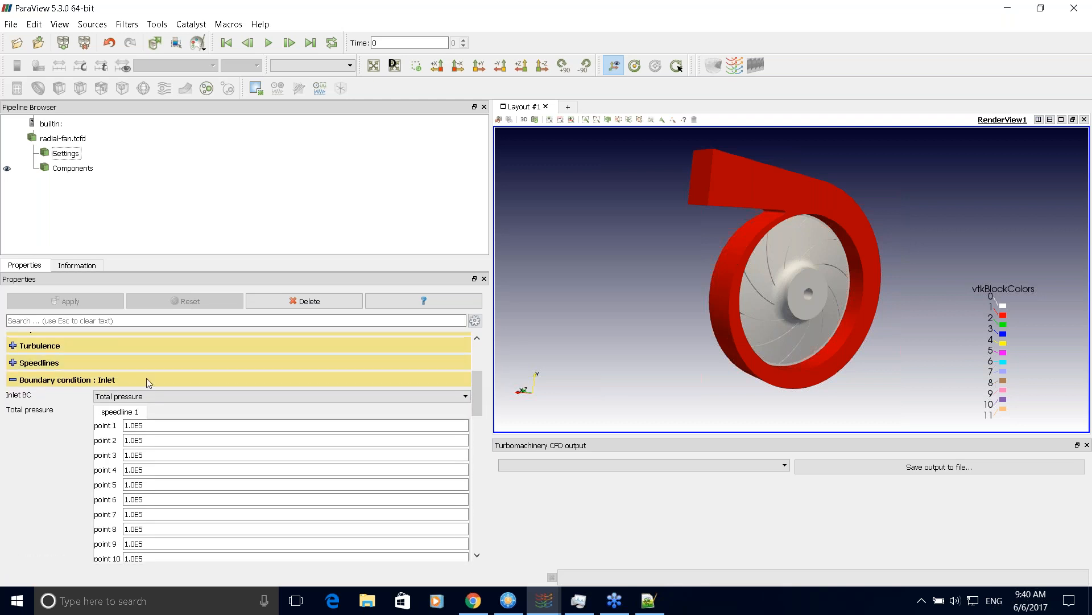
mouse_move(788, 284)
left_mouse_down()
mouse_move(667, 307)
mouse_move(790, 290)
left_mouse_up()
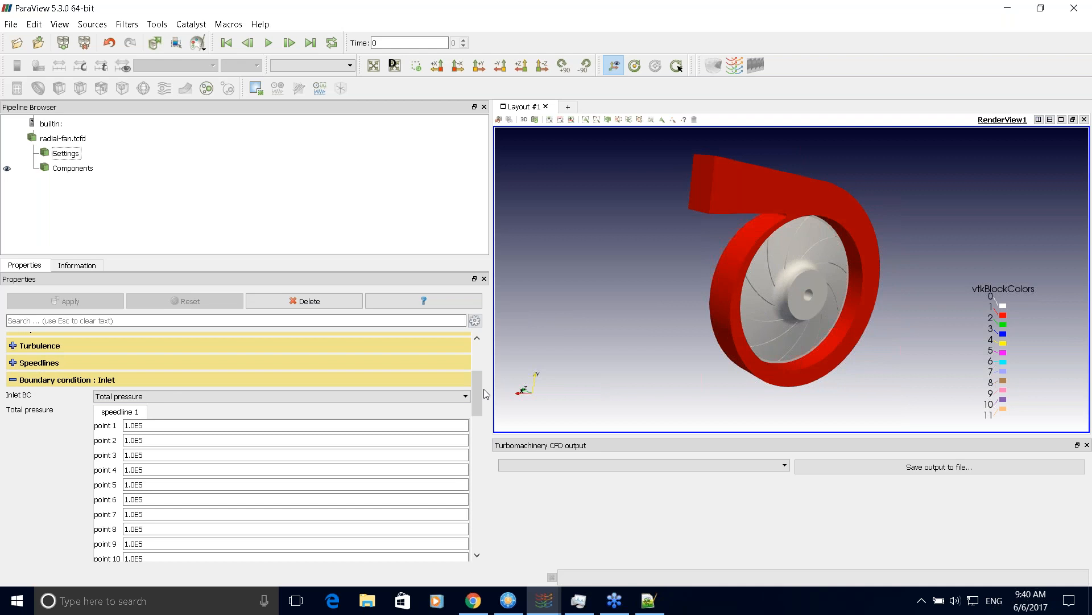
left_click_drag(478, 393, 478, 433)
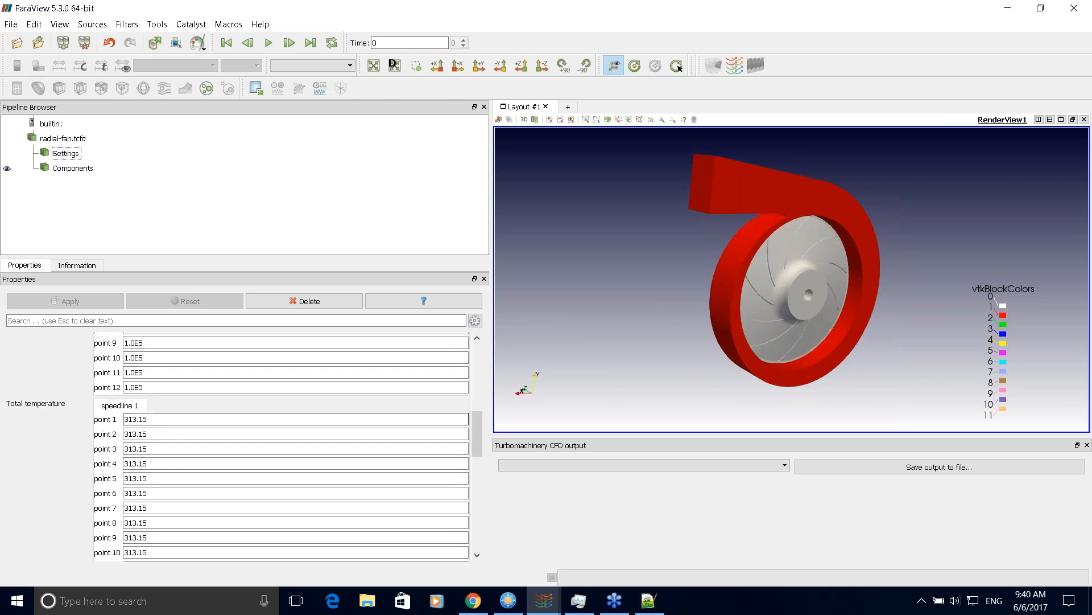
scroll(476, 442, "down", 1)
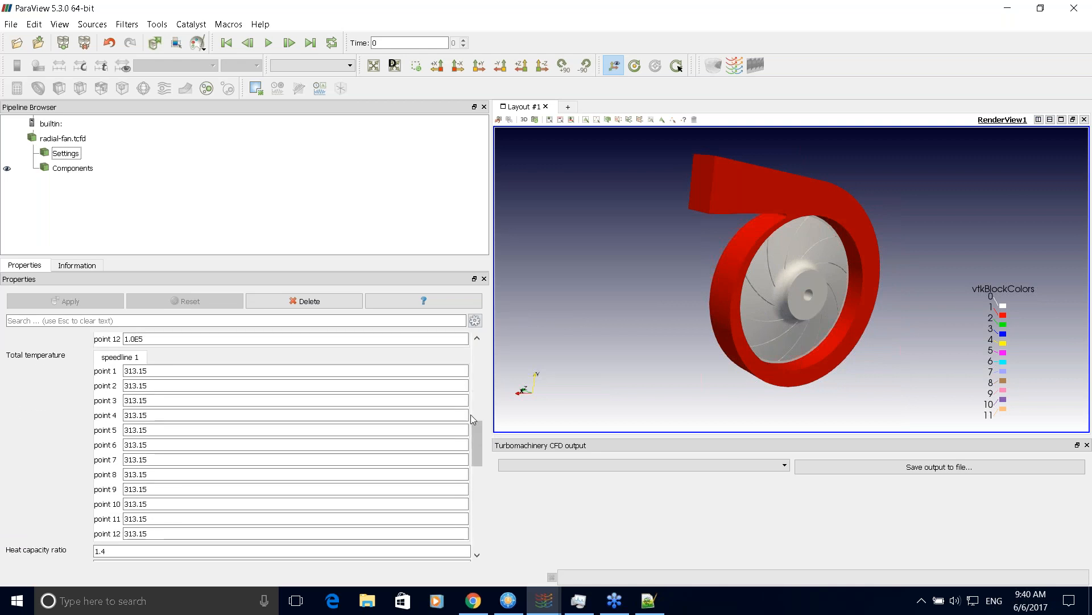
left_click_drag(477, 436, 475, 386)
left_click(142, 382)
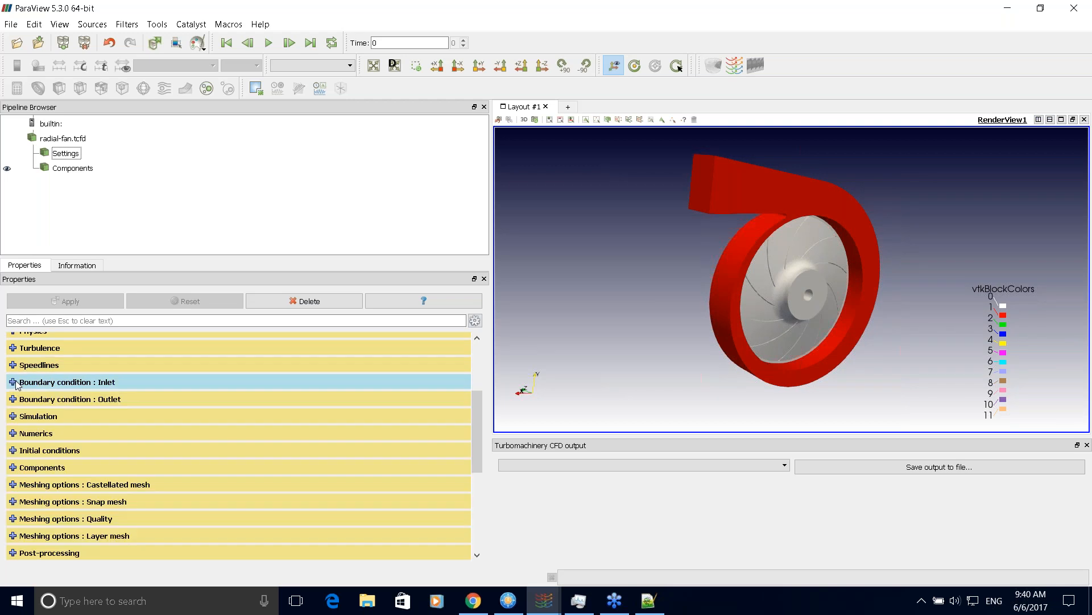
Examine the outlet boundary condition's type, maximum pressure, relaxation and resistance for each speedline point
left_click(283, 399)
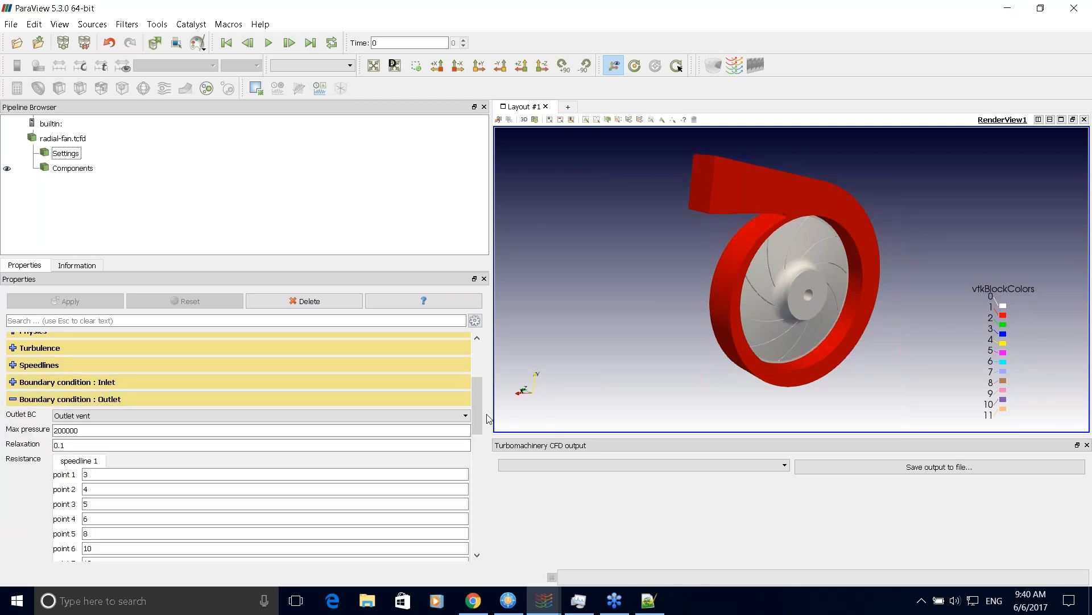
scroll(478, 418, "down", 1)
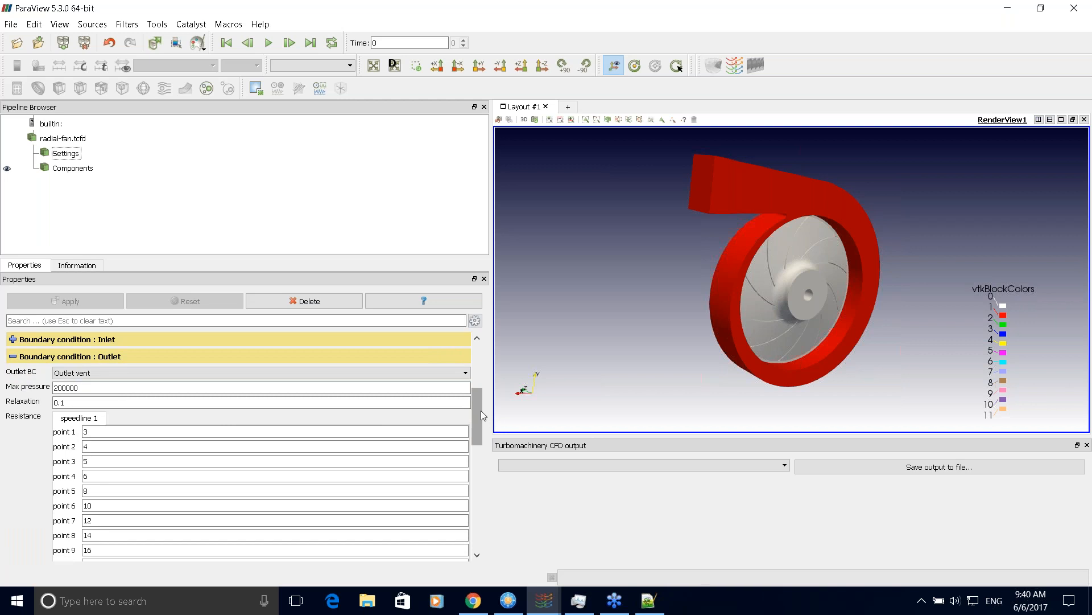
scroll(481, 415, "up", 1)
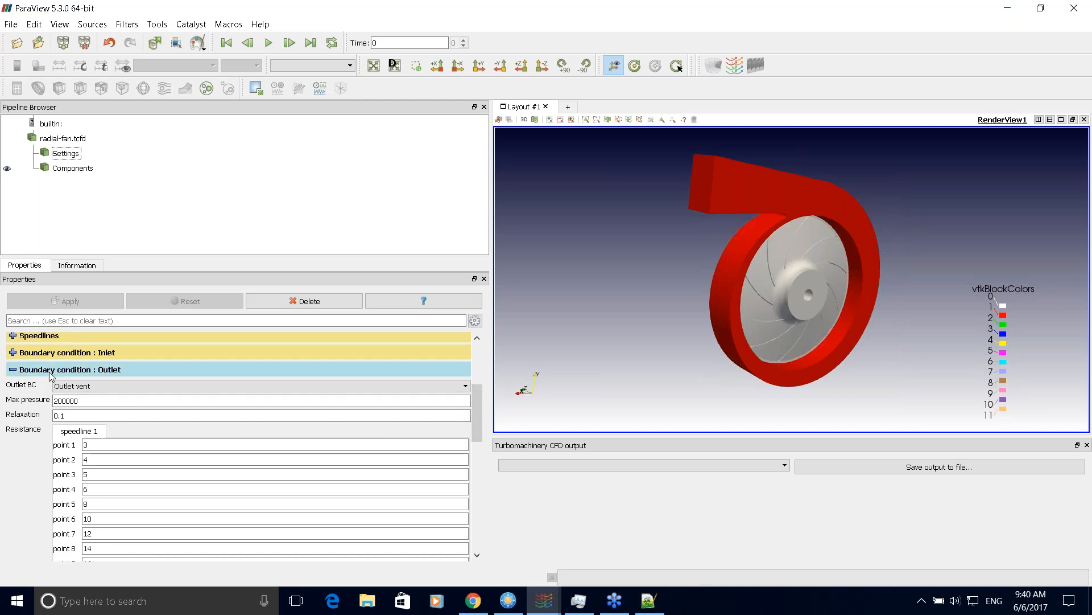
scroll(26, 367, "down", 1)
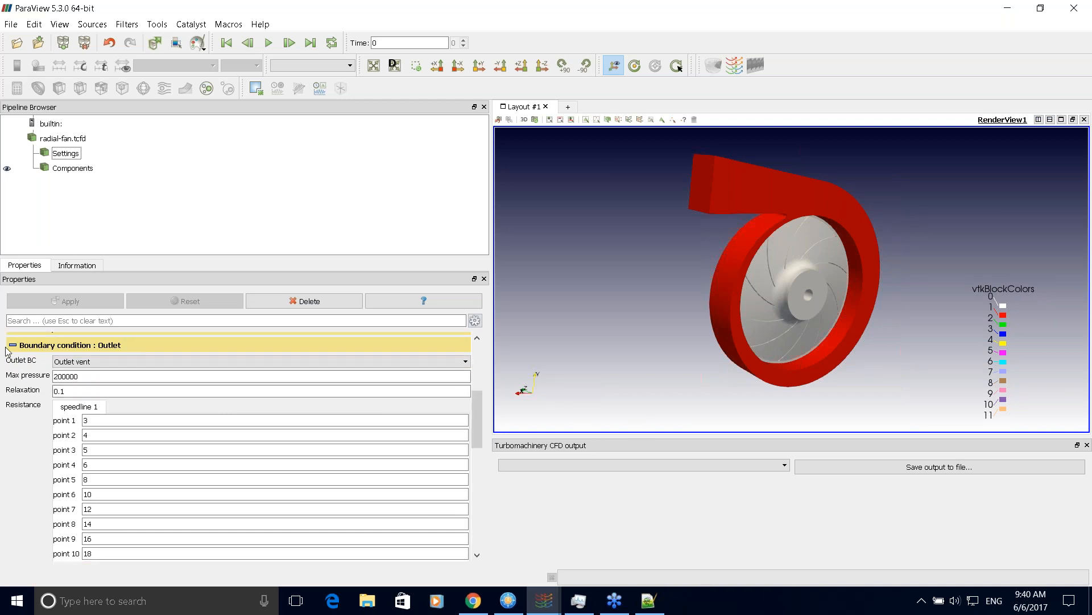
left_click(4, 349)
Examine the Simulation settings, including time management, number of processors, the pressure, velocity, density and temperature limits, and numerical order
scroll(171, 373, "down", 2)
mouse_move(475, 437)
left_mouse_down()
mouse_move(475, 418)
mouse_move(474, 430)
left_mouse_up()
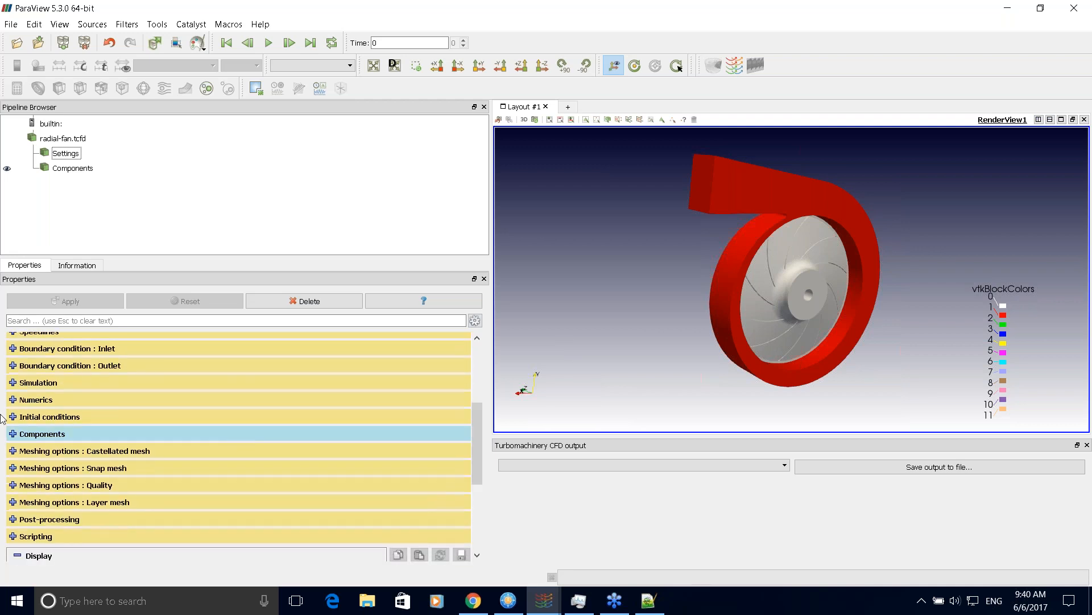
left_click(12, 382)
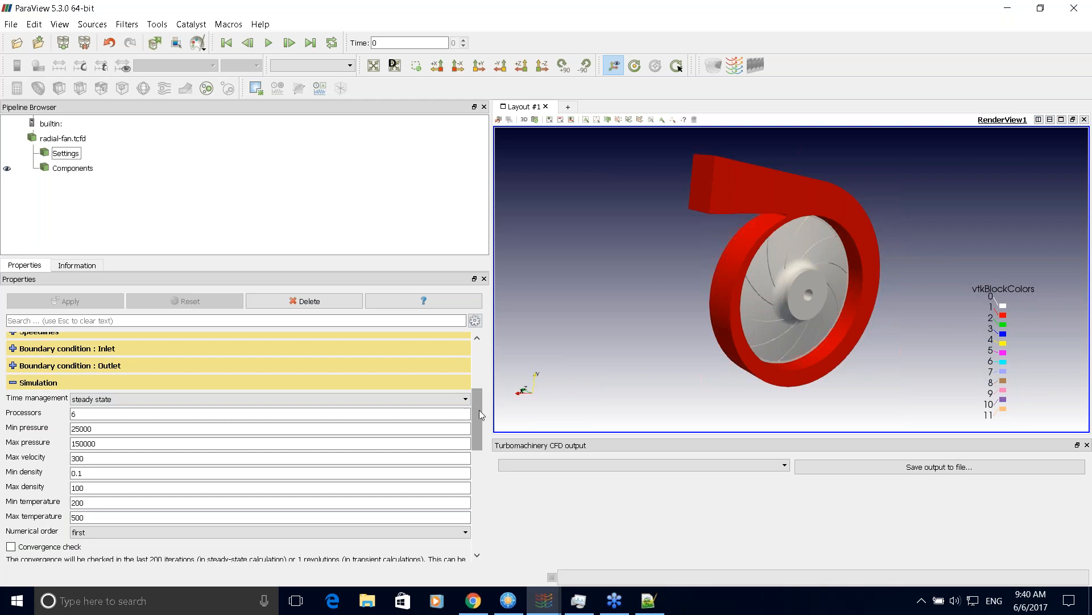
scroll(480, 409, "down", 2)
mouse_move(148, 398)
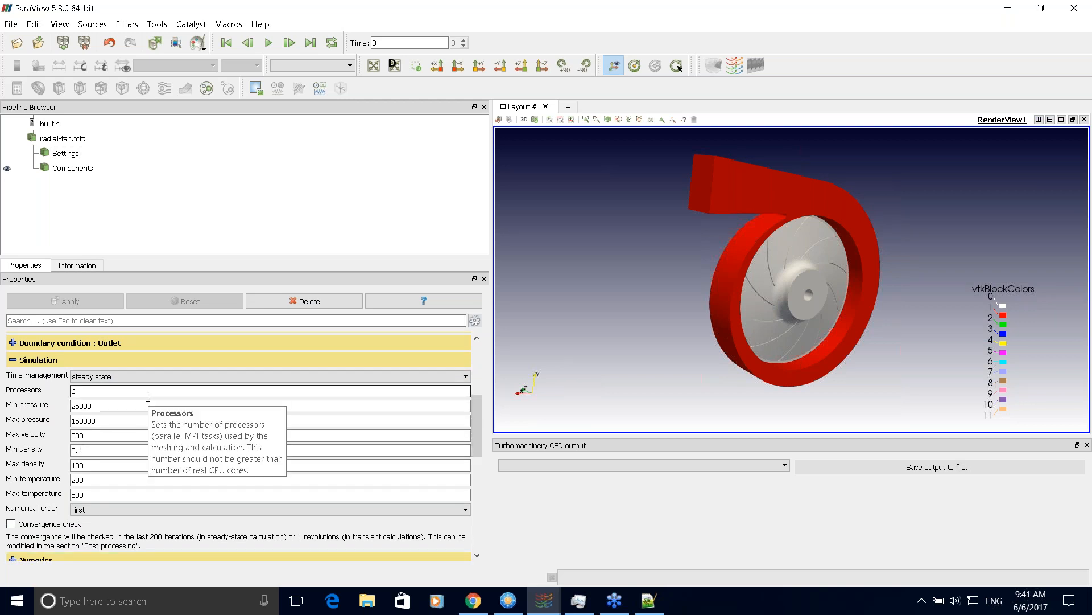
double_click(114, 392)
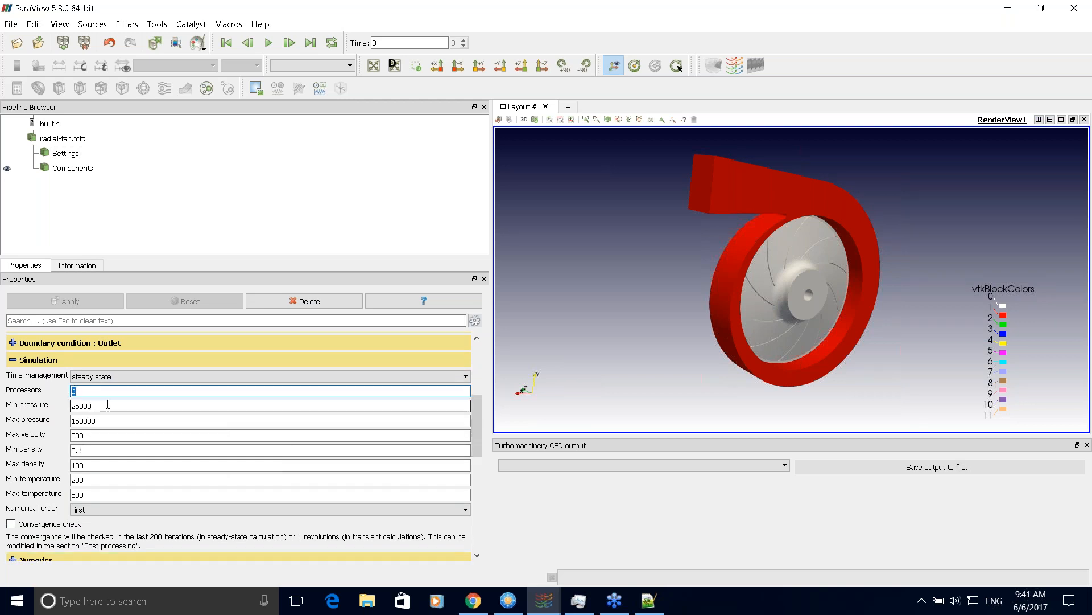
mouse_move(105, 392)
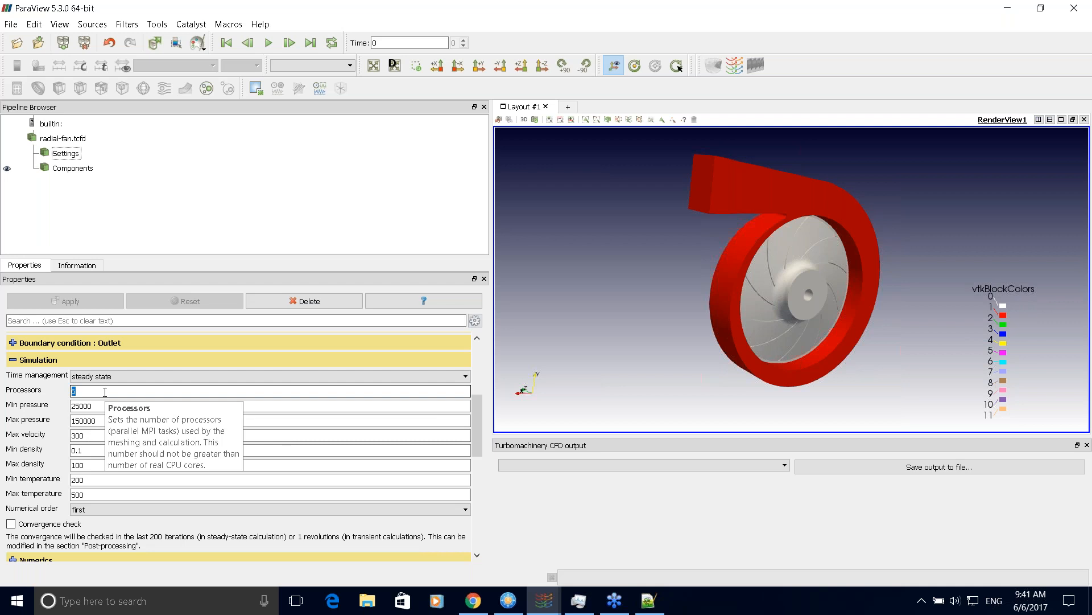
left_click(105, 392)
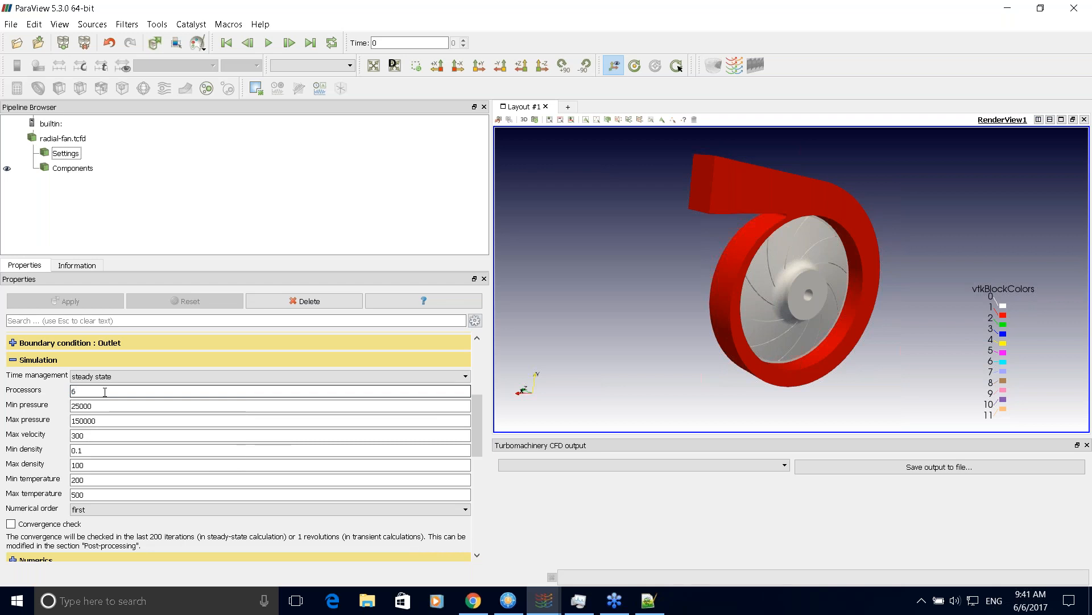
scroll(475, 414, "up", 2)
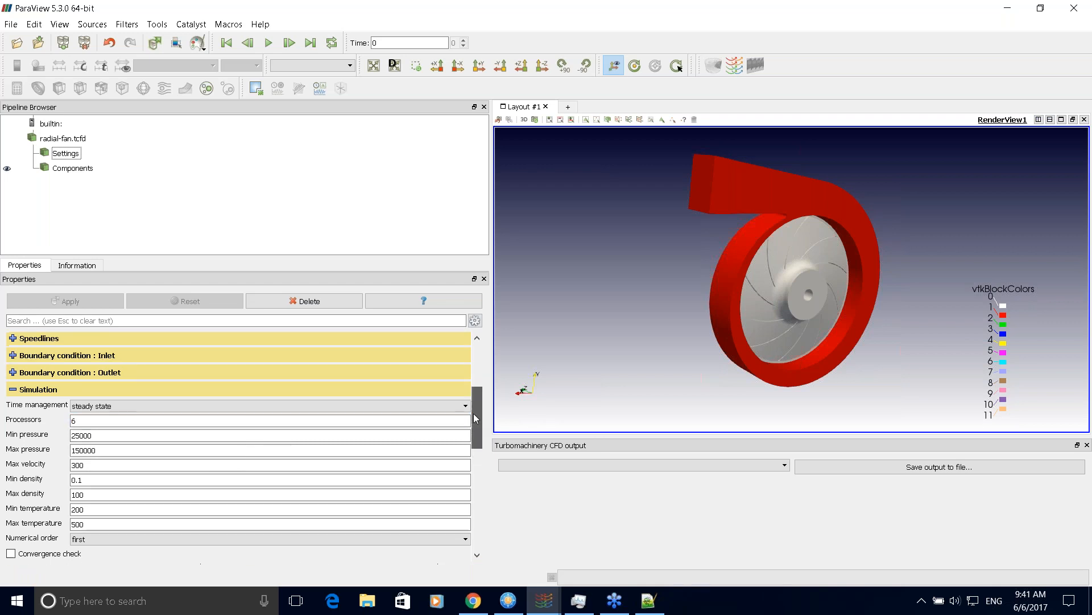
scroll(477, 411, "down", 1)
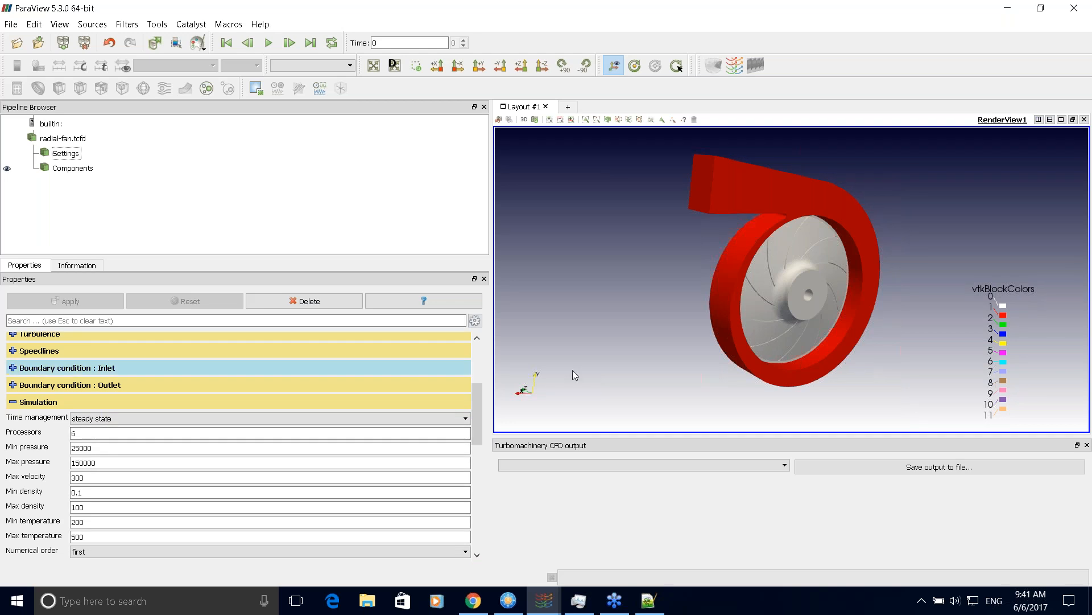
scroll(477, 398, "down", 2)
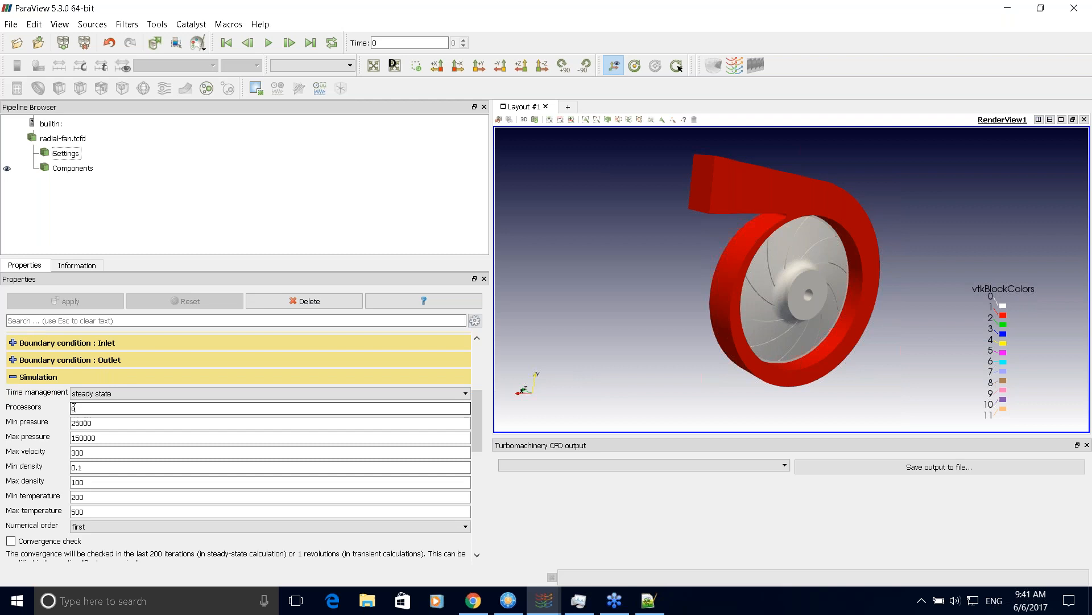
scroll(476, 411, "up", 2)
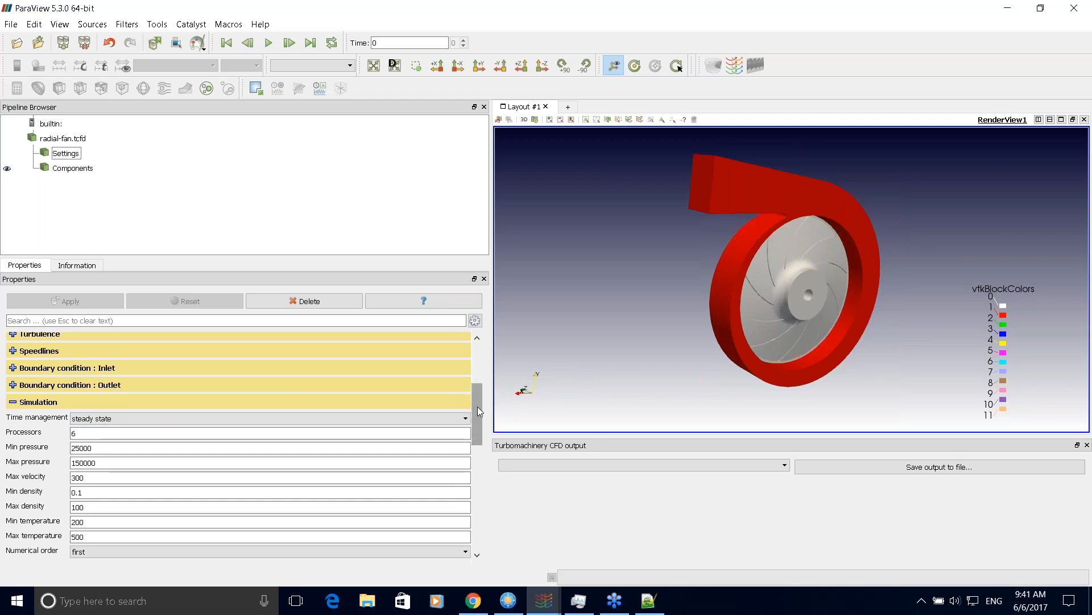
scroll(477, 411, "down", 1)
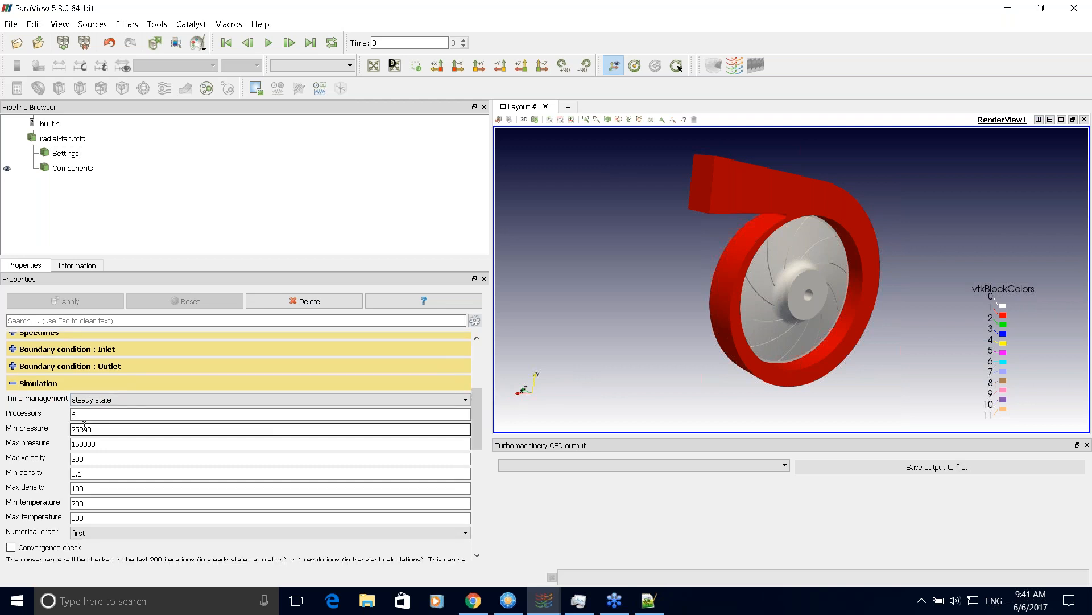
left_click(14, 385)
Examine the relaxation factors under Numerics and the pressure, velocity, temperature and turbulence values under Initial conditions
left_click(14, 401)
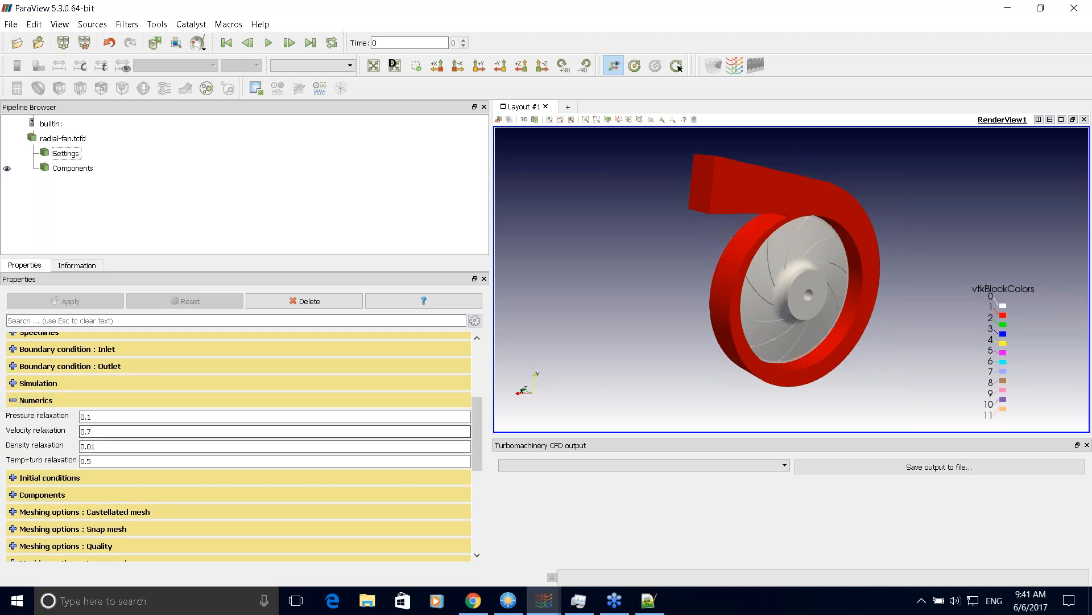
left_click(36, 400)
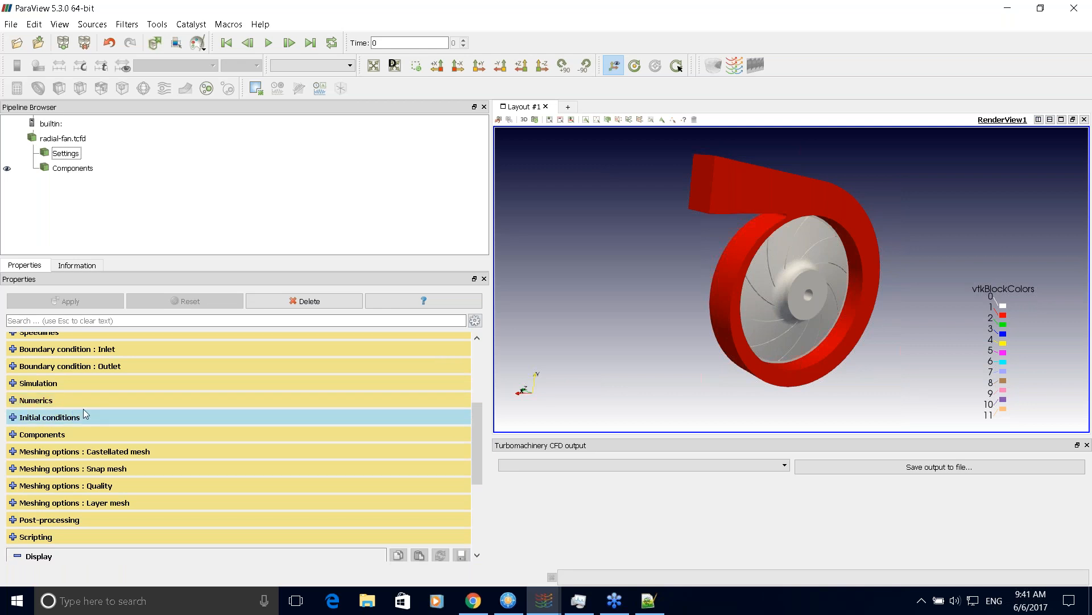
left_click_drag(477, 423, 369, 430)
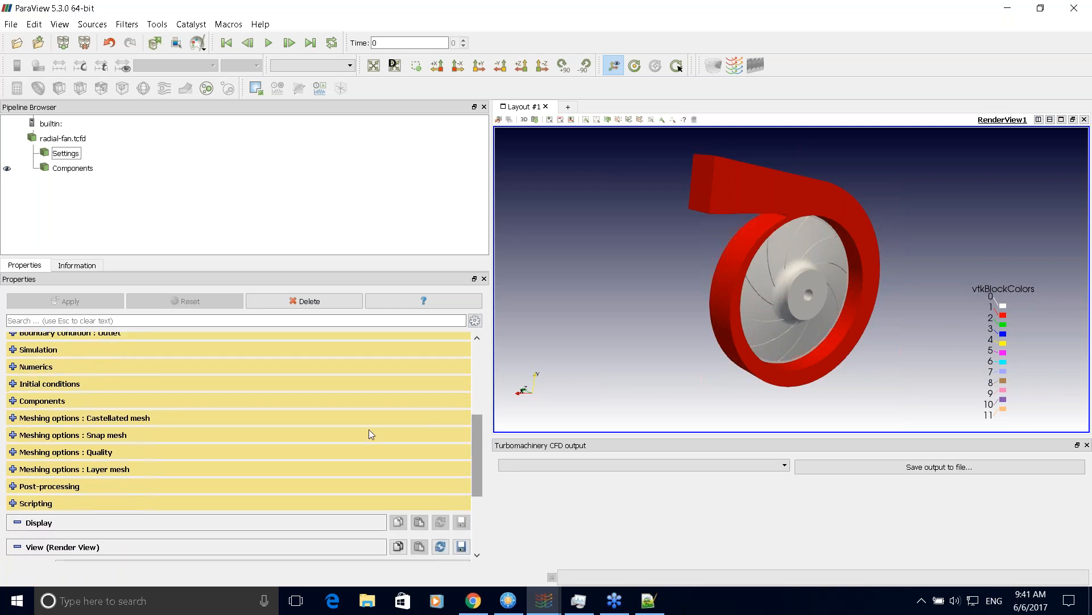
left_click(13, 383)
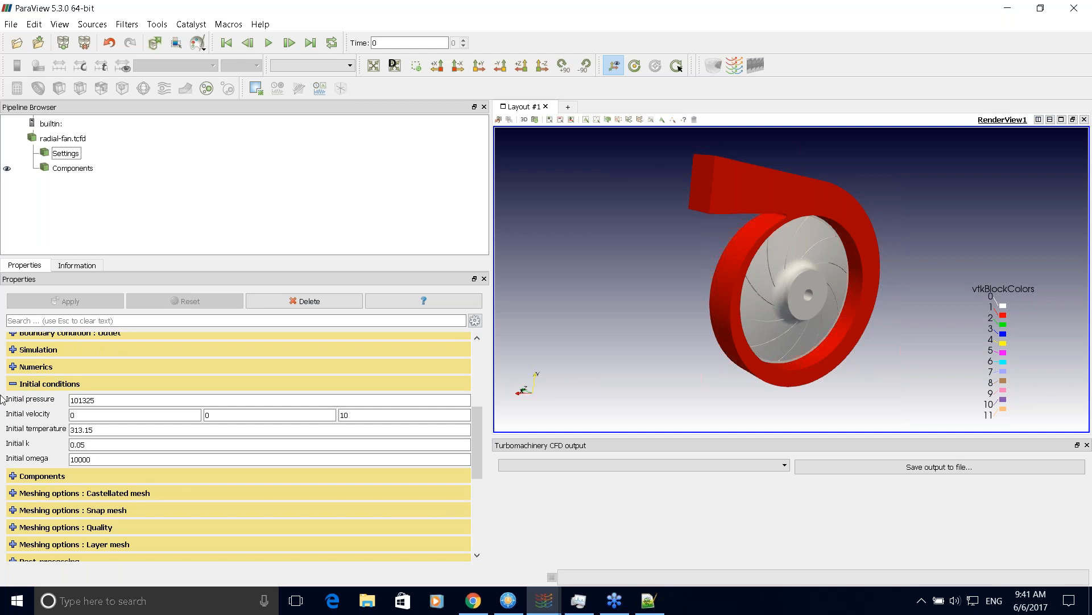
left_click(12, 384)
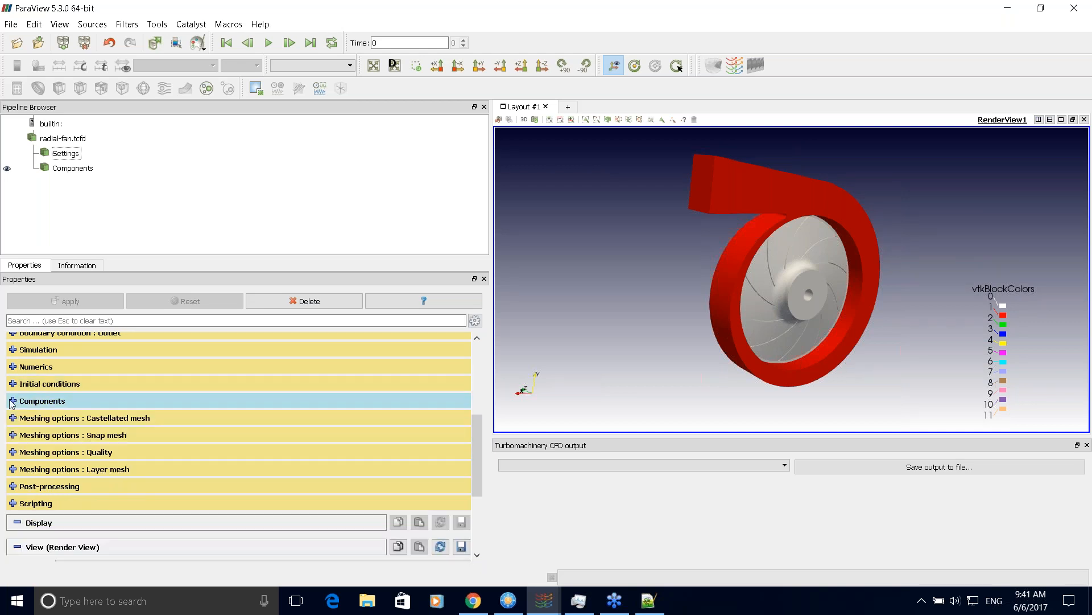
Expand the Components section and review the geometry source options available for component1
left_click(13, 402)
mouse_move(476, 393)
left_mouse_down()
mouse_move(478, 414)
mouse_move(479, 400)
left_mouse_up()
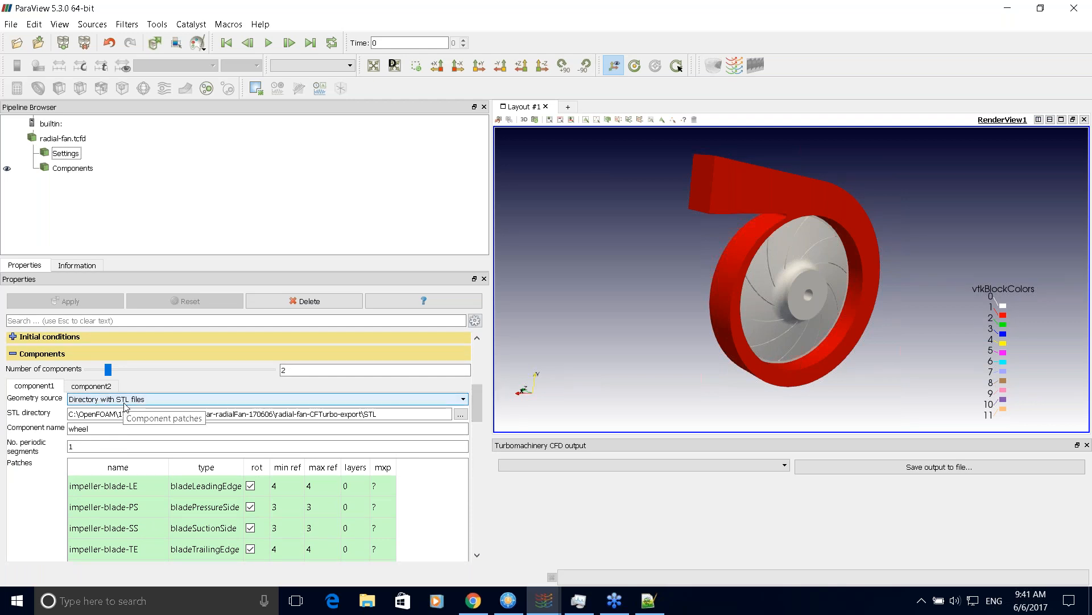
left_click(194, 399)
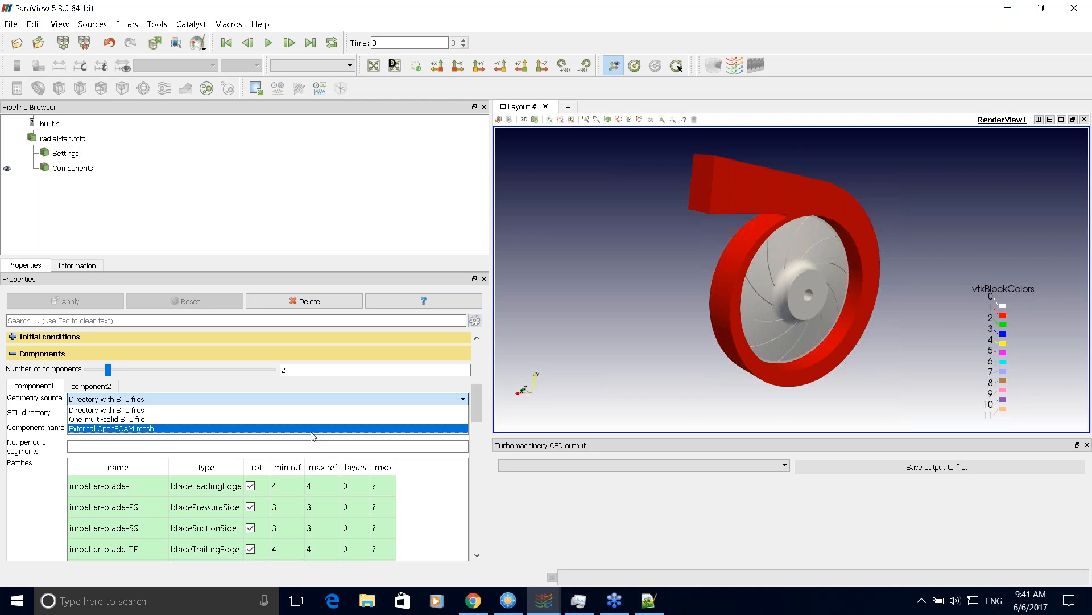
left_click(289, 384)
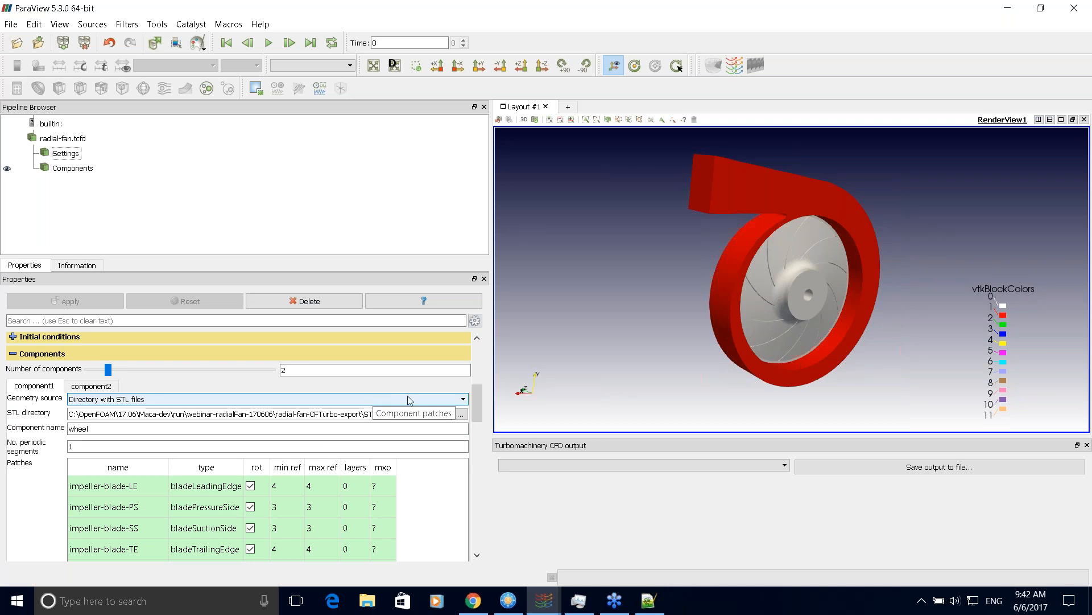
Examine the component1 patches table and the patch types available for impeller-blade-LE, keeping bladeLeadingEdge
mouse_move(479, 397)
left_mouse_down()
mouse_move(479, 412)
mouse_move(479, 400)
left_mouse_up()
left_click_drag(869, 350, 783, 277)
left_click_drag(480, 404, 477, 419)
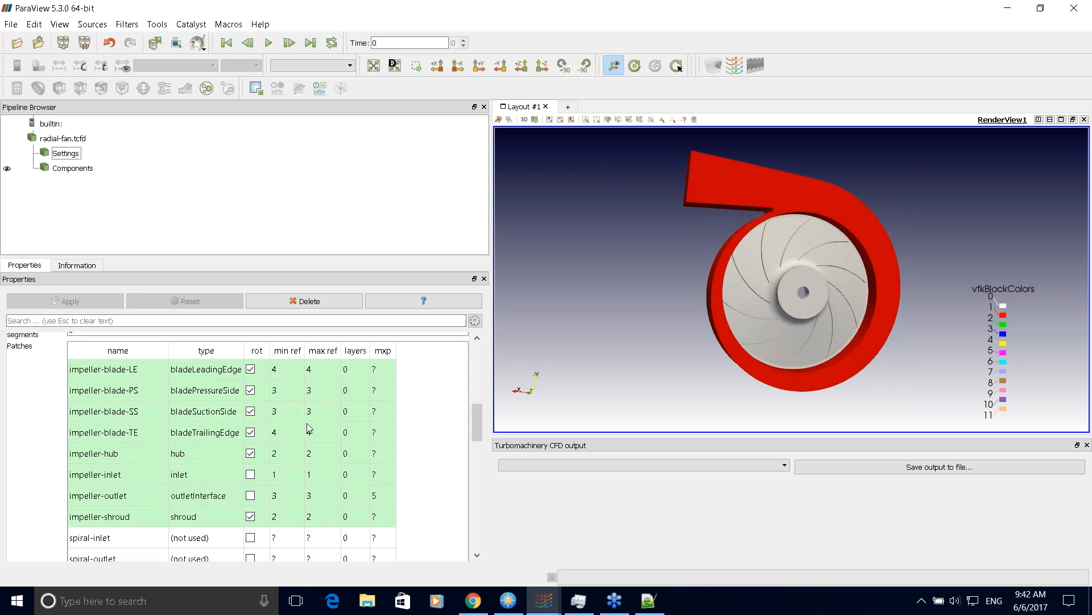
left_click_drag(477, 417, 476, 417)
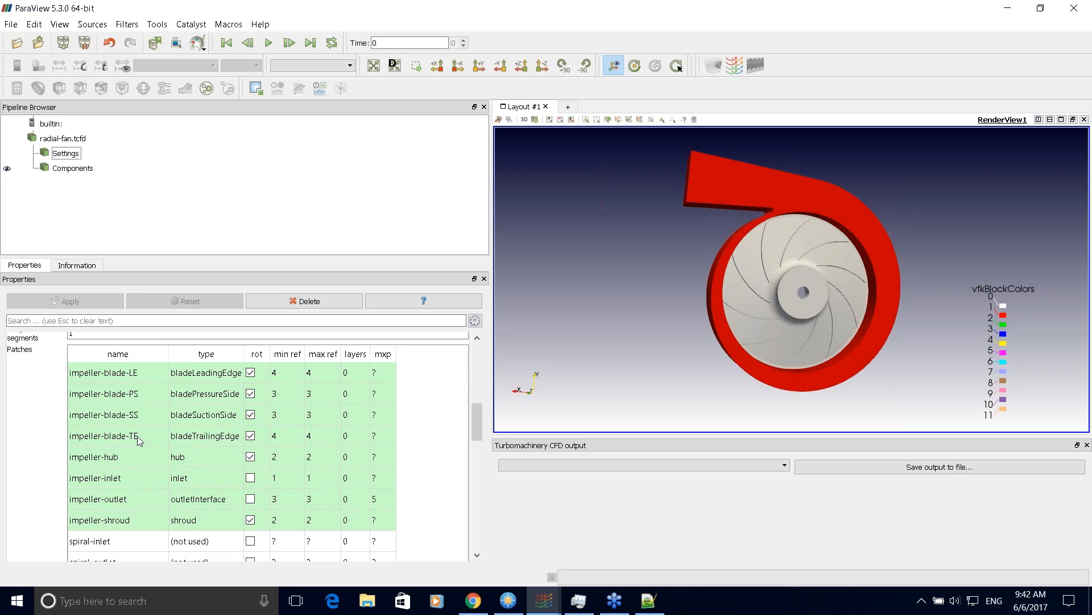
double_click(211, 374)
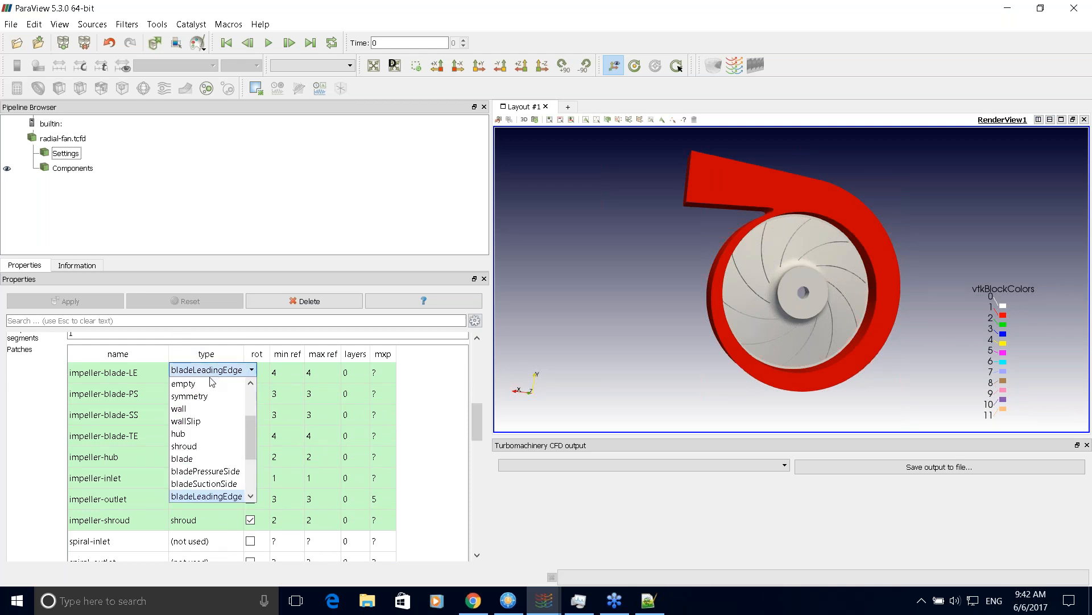
left_click(604, 366)
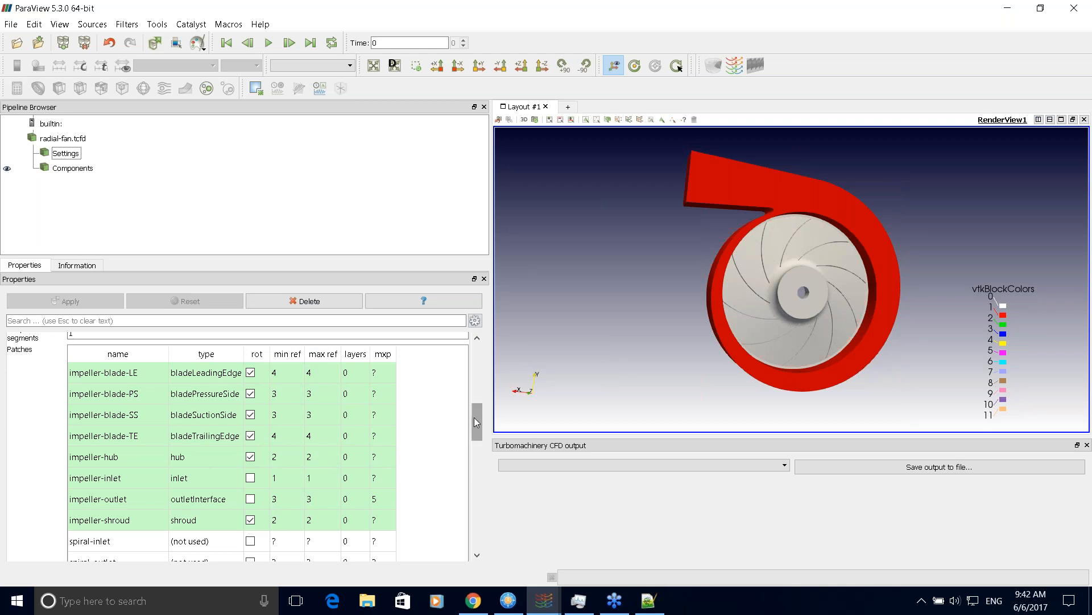
Inspect the mxp entry of the impeller-outlet patch in the component1 patches table without changing it
scroll(477, 421, "down", 1)
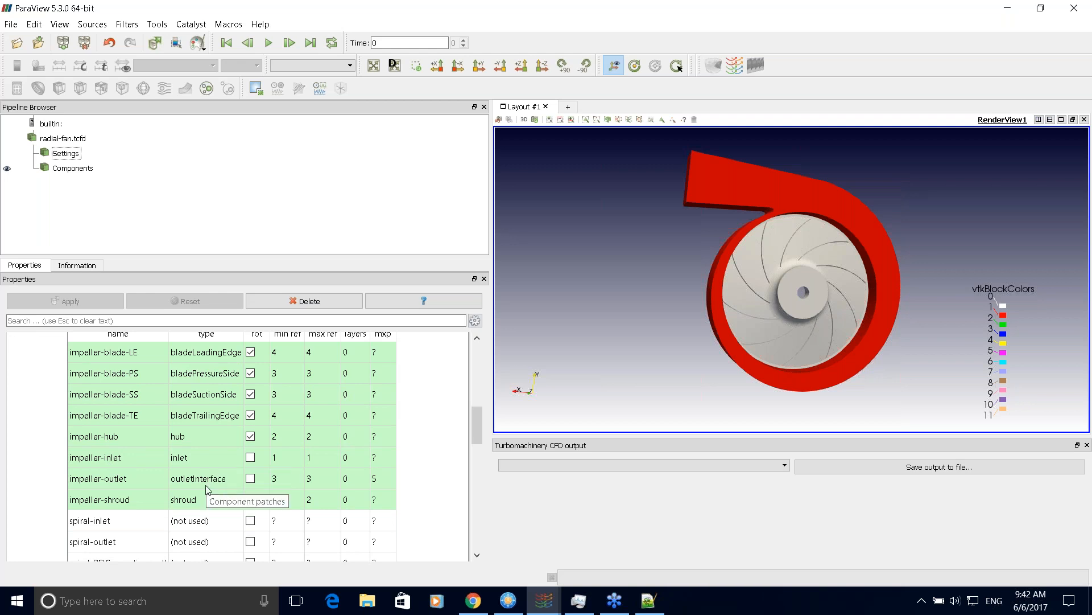
double_click(374, 478)
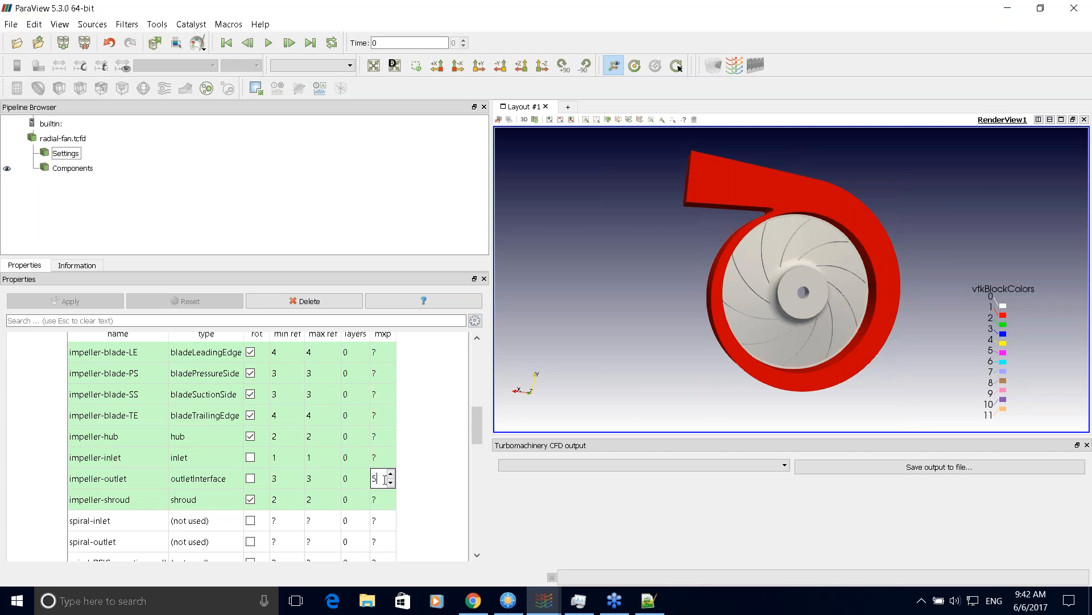
left_click(436, 465)
double_click(376, 479)
left_click(418, 468)
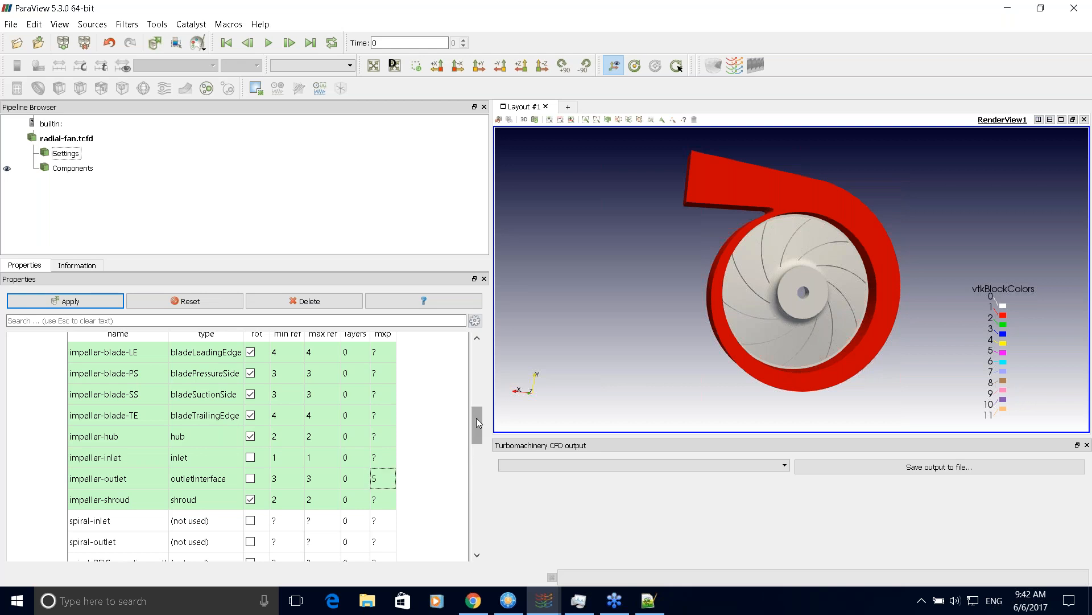
scroll(479, 420, "up", 3)
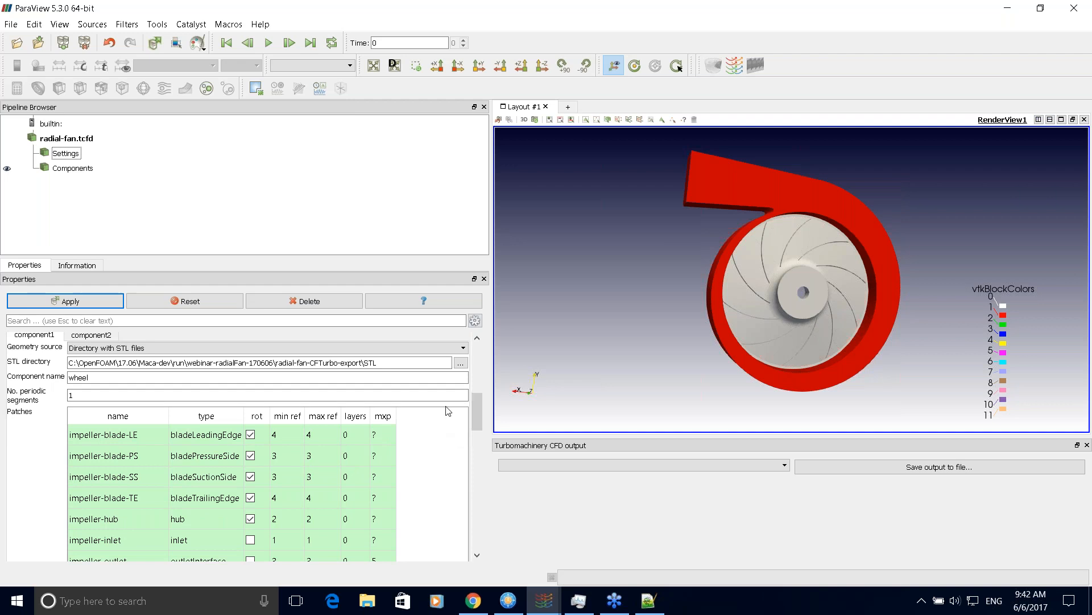
Review the wheel component's meshing parameters, checking the x, y and z entries of the background mesh size
left_click_drag(473, 408, 478, 459)
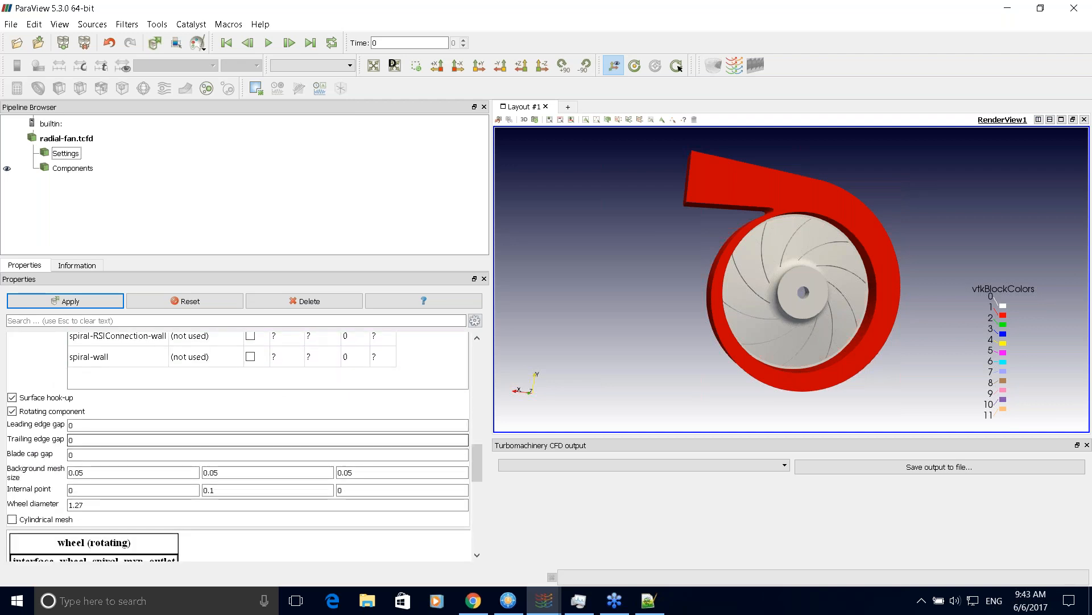
left_click_drag(476, 468, 478, 470)
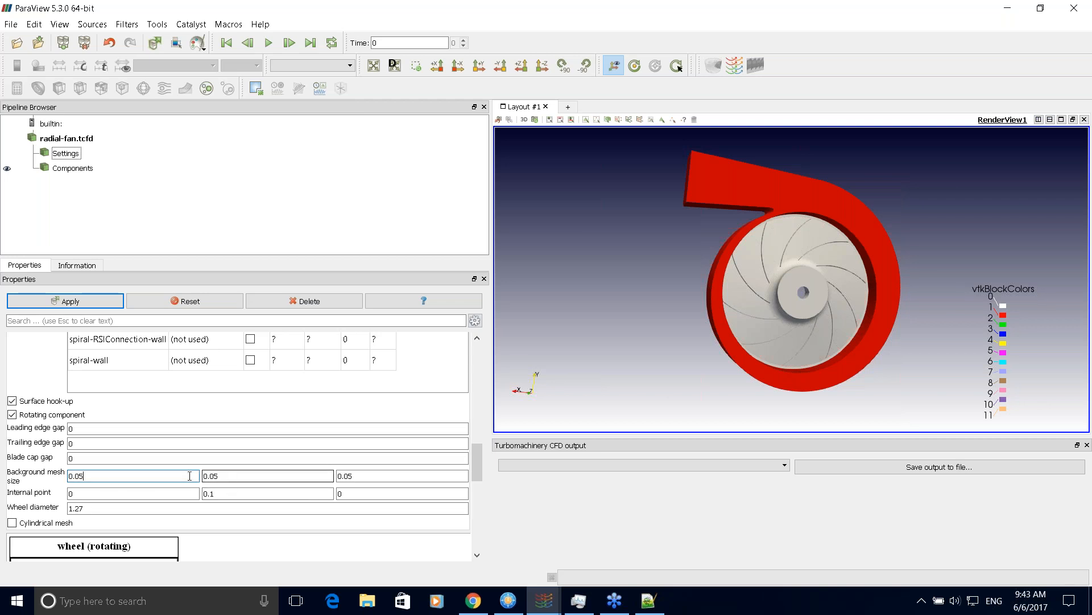
left_click(103, 478)
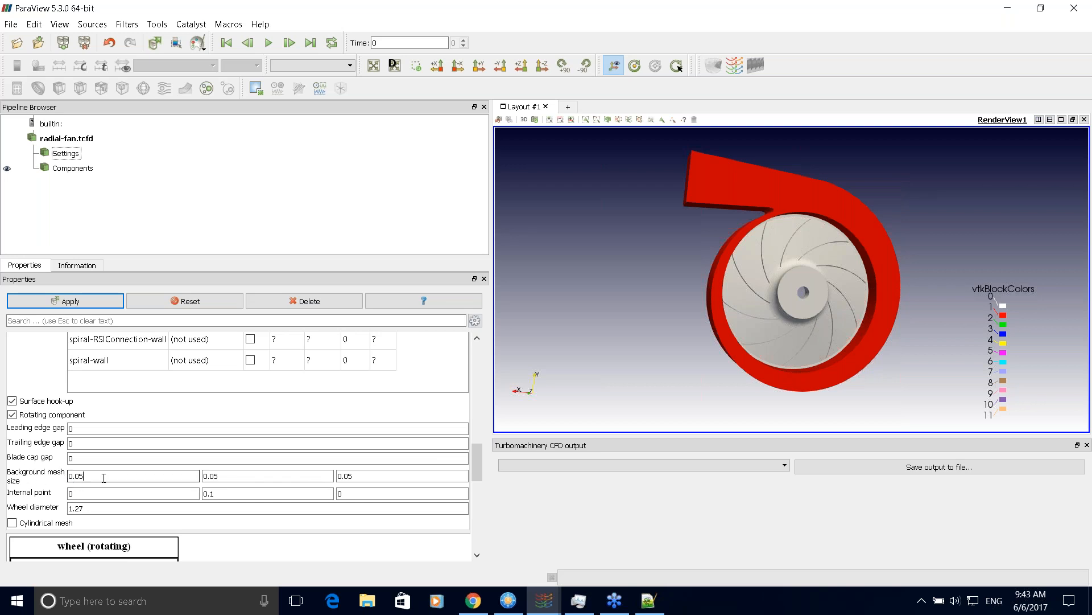
left_click(259, 478)
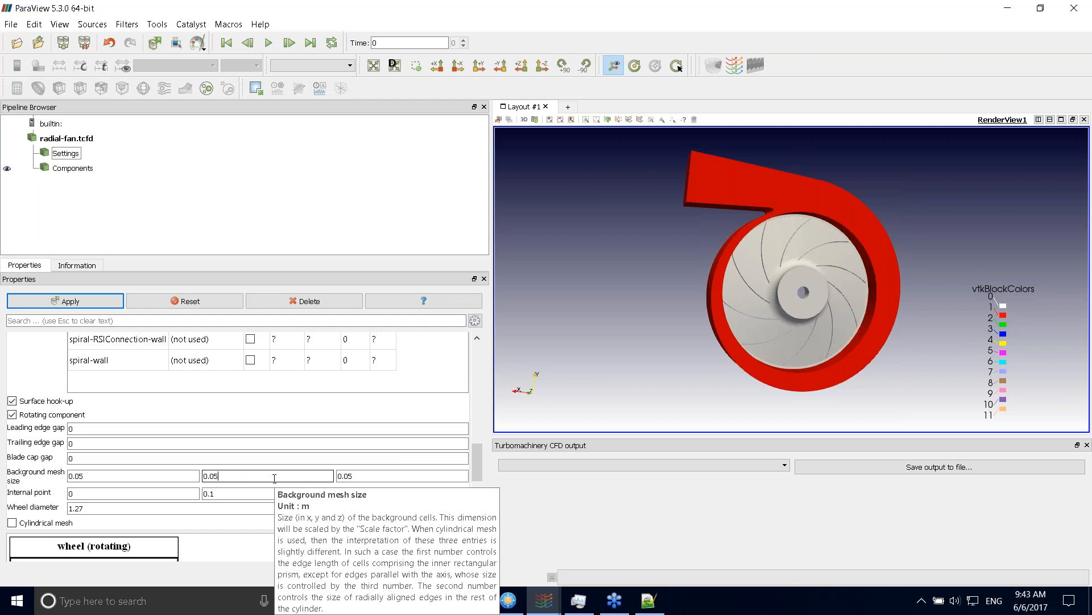
left_click(399, 478)
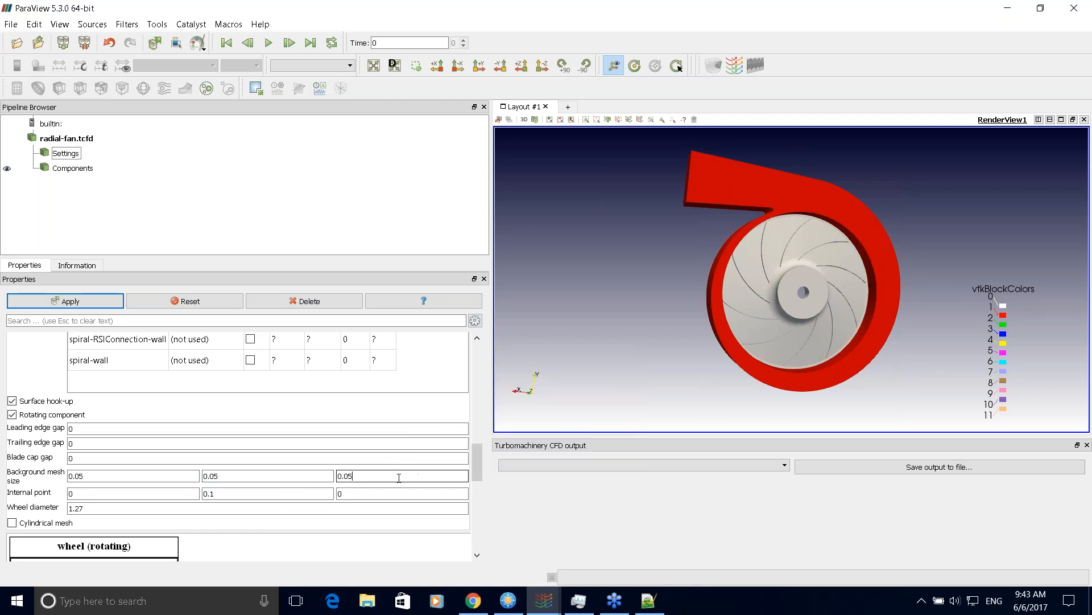
Examine the component layout diagram showing the interface connections between the wheel and the spiral
left_click_drag(474, 465, 476, 485)
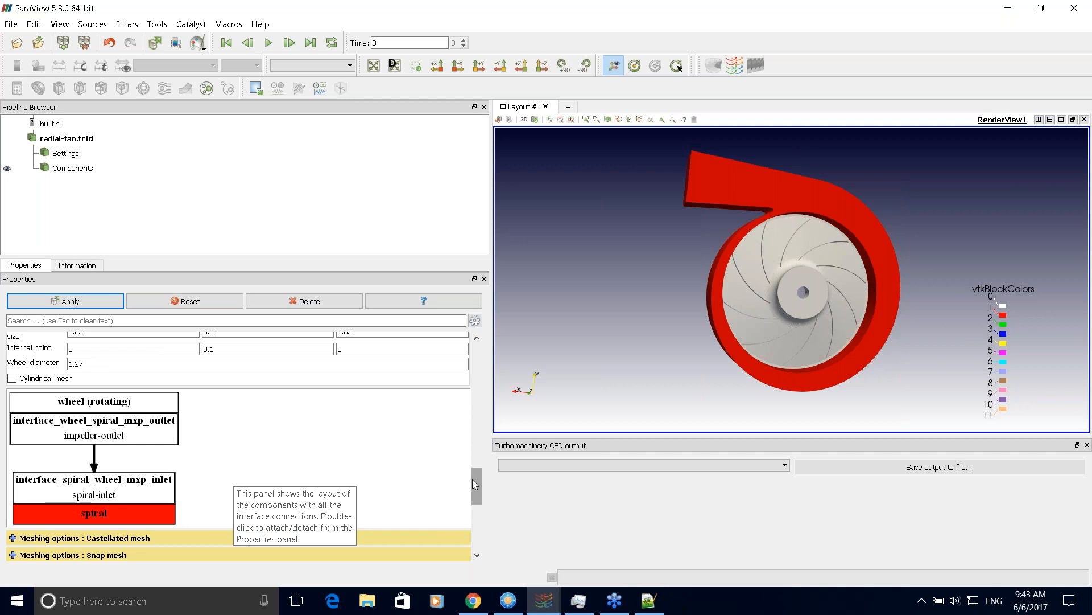
scroll(473, 480, "up", 3)
left_click_drag(476, 482, 476, 492)
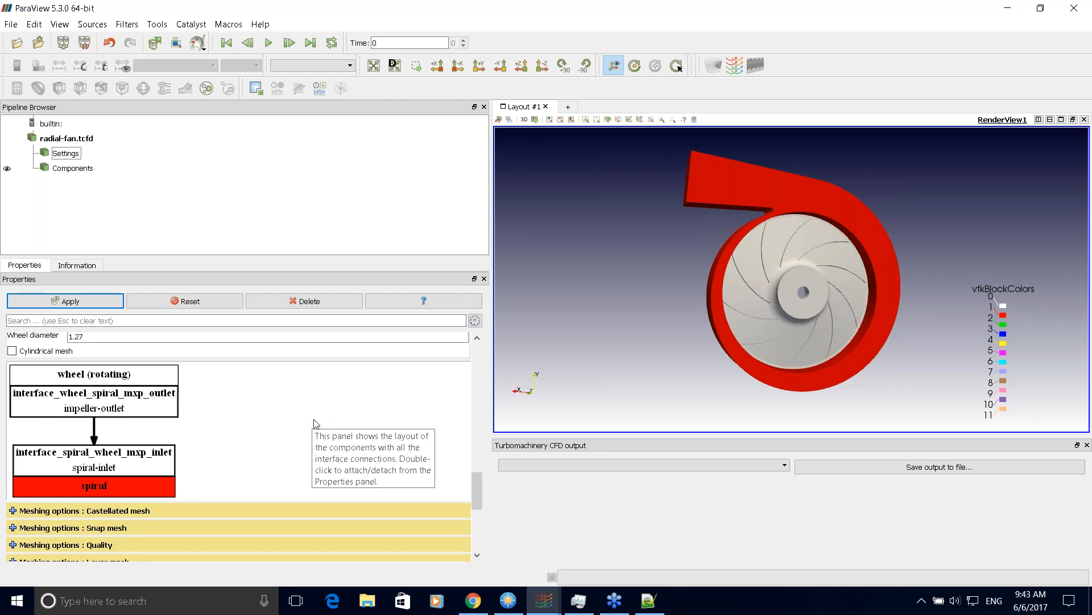
scroll(463, 490, "up", 1)
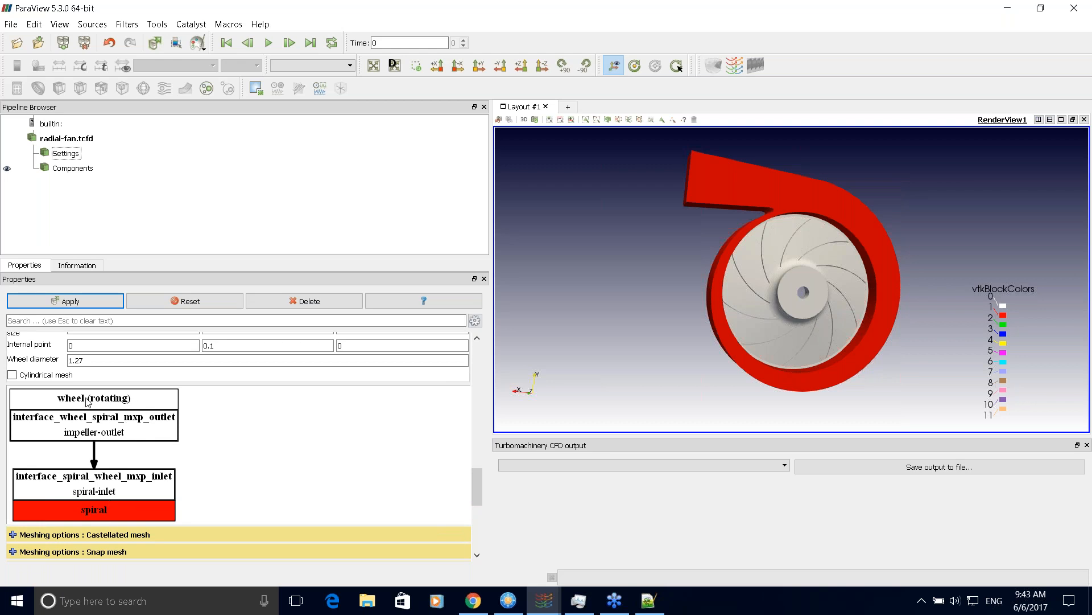
left_click_drag(475, 482, 477, 505)
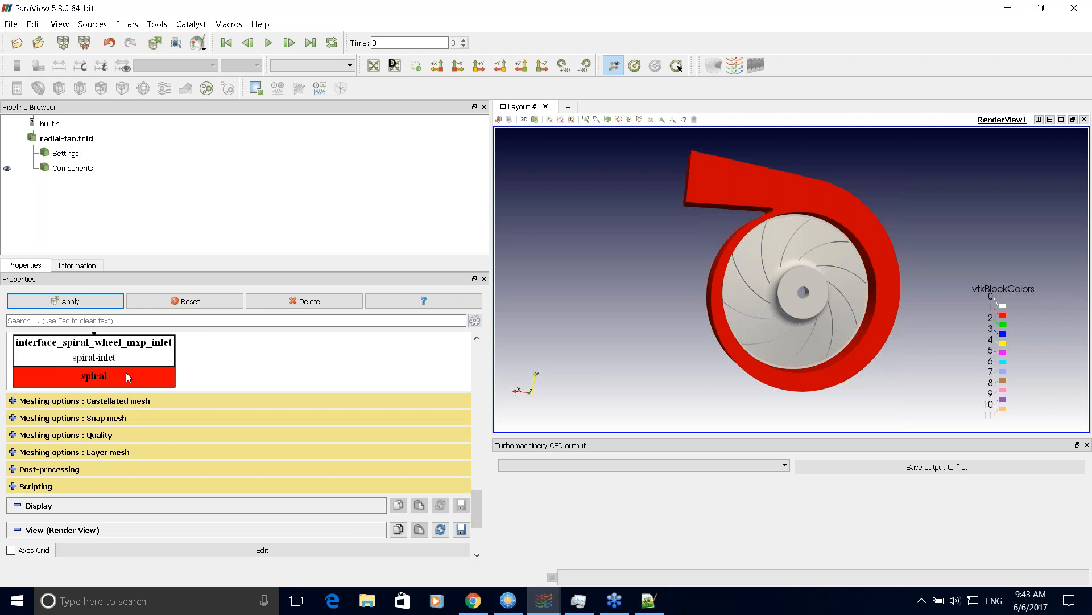
left_click_drag(476, 510, 476, 514)
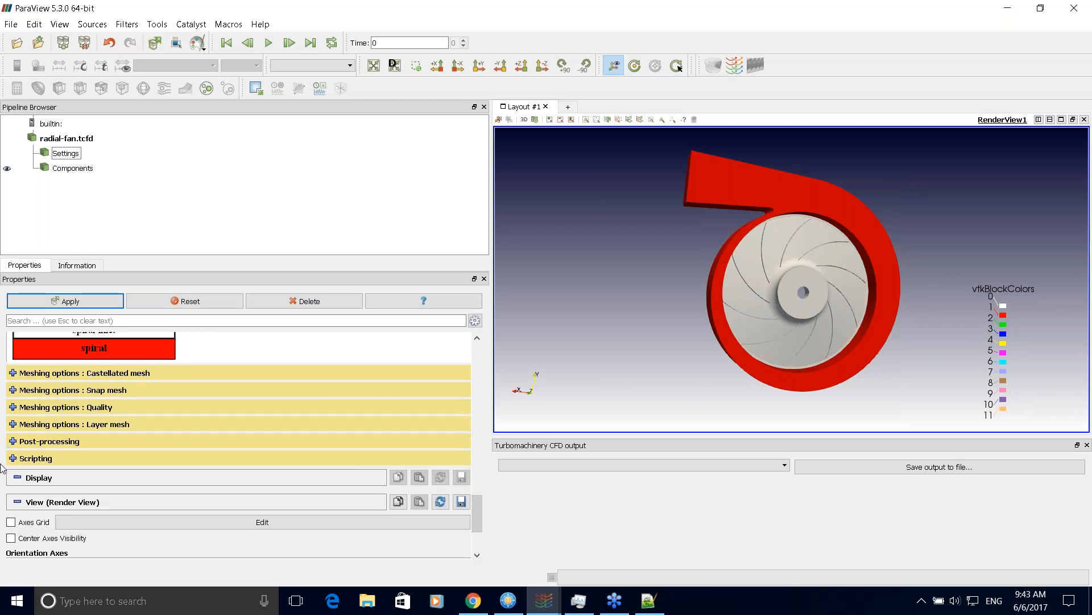
Collapse the Components section and expand Post-processing to review the averaging window and efficiency probes
scroll(360, 425, "up", 4)
left_click_drag(476, 493, 474, 386)
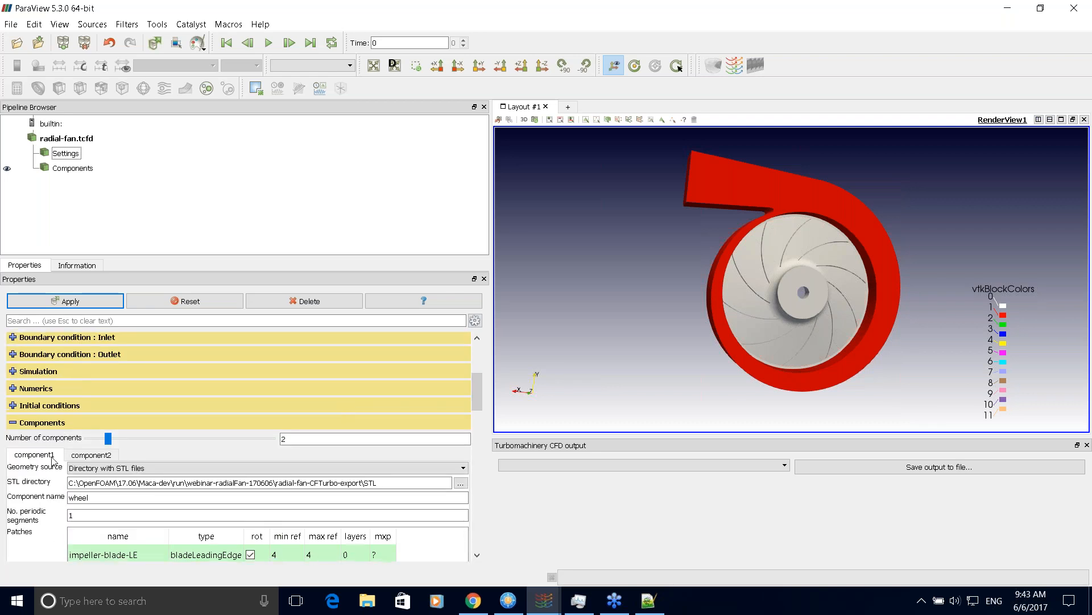
left_click(3, 426)
left_click_drag(478, 456, 478, 484)
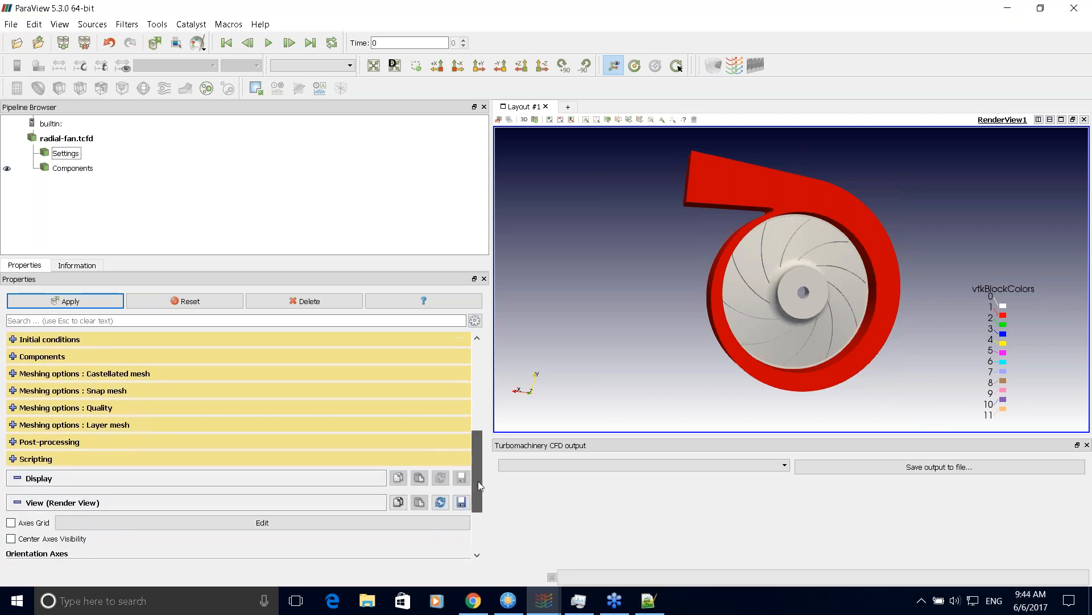
left_click(46, 442)
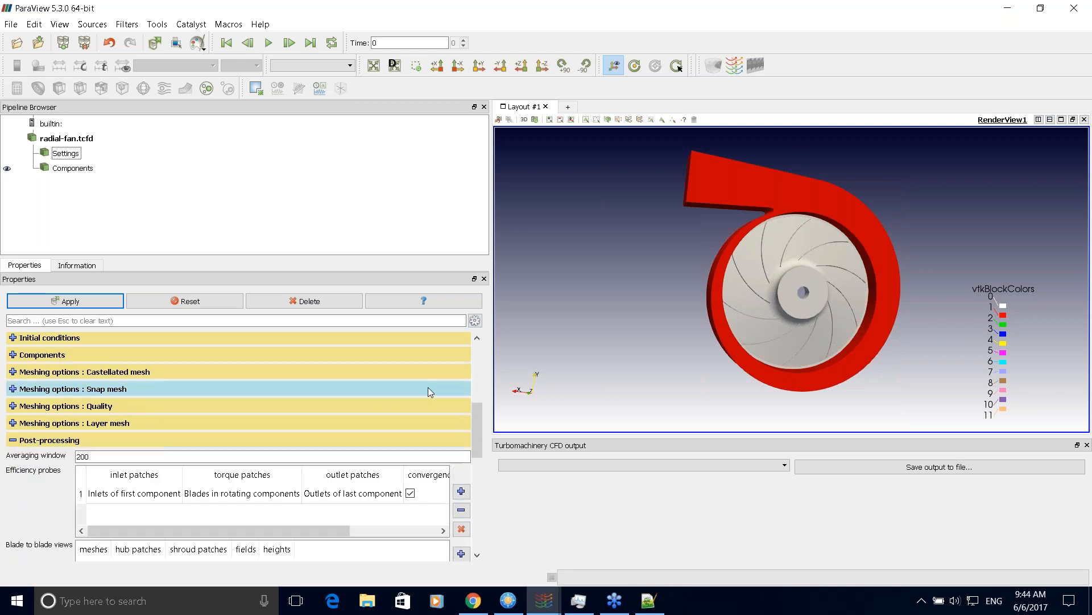
left_click_drag(477, 418, 476, 464)
scroll(477, 471, "up", 2)
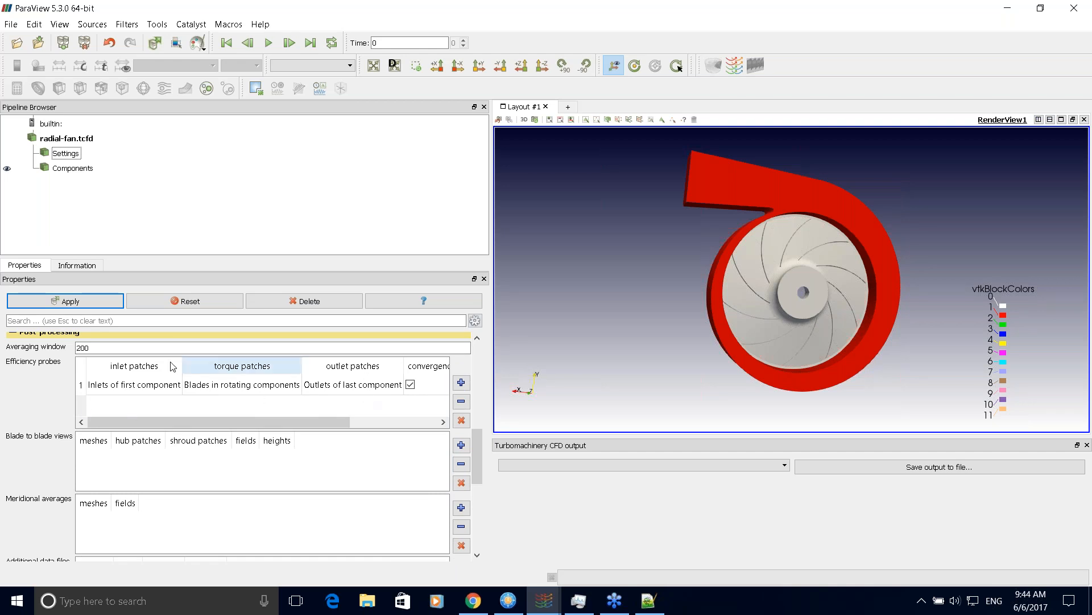
left_click_drag(774, 236, 701, 186)
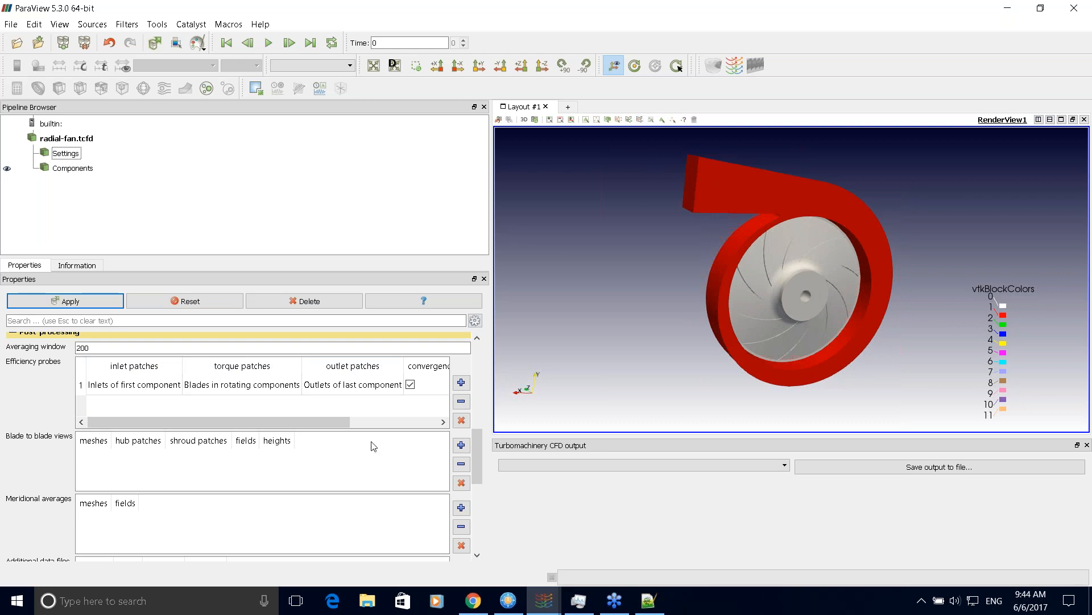
Add an entry to the blade to blade views and review its mesh, hub, shroud, field and height columns
scroll(476, 454, "down", 1)
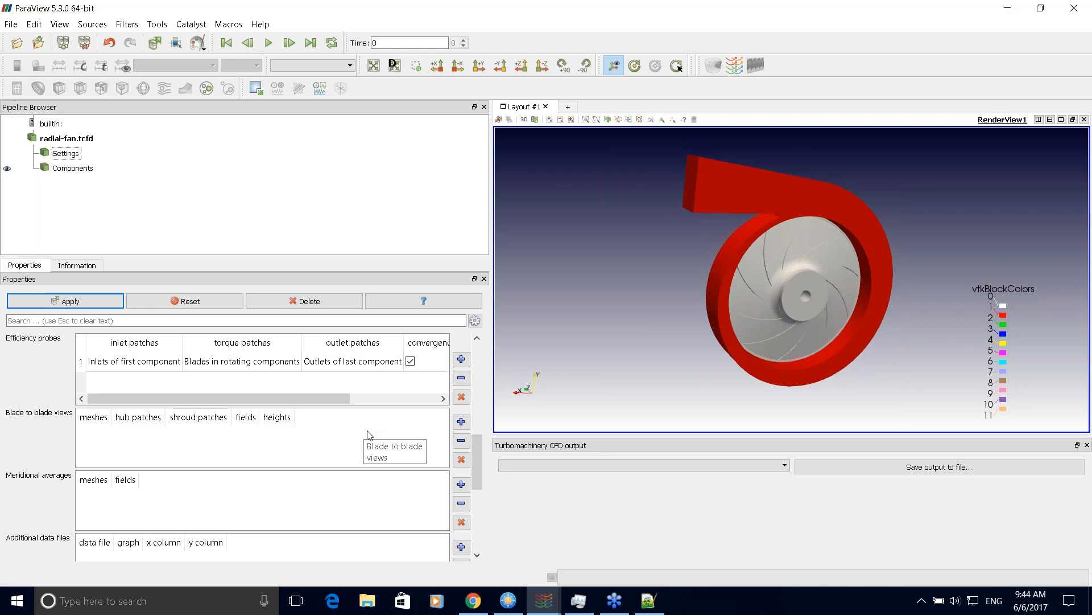
left_click(461, 421)
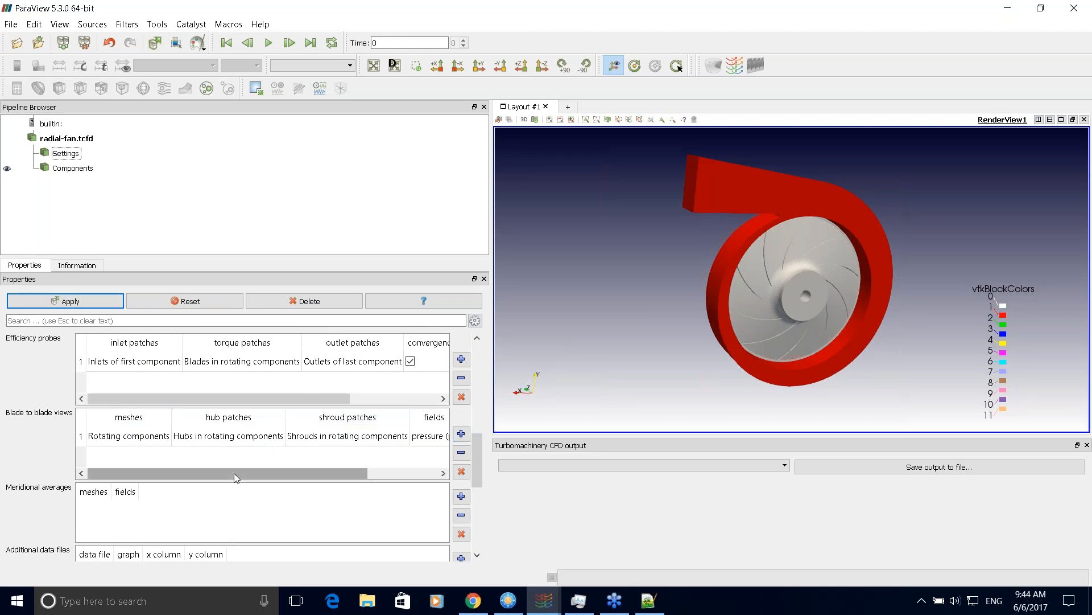
left_click_drag(241, 472, 305, 479)
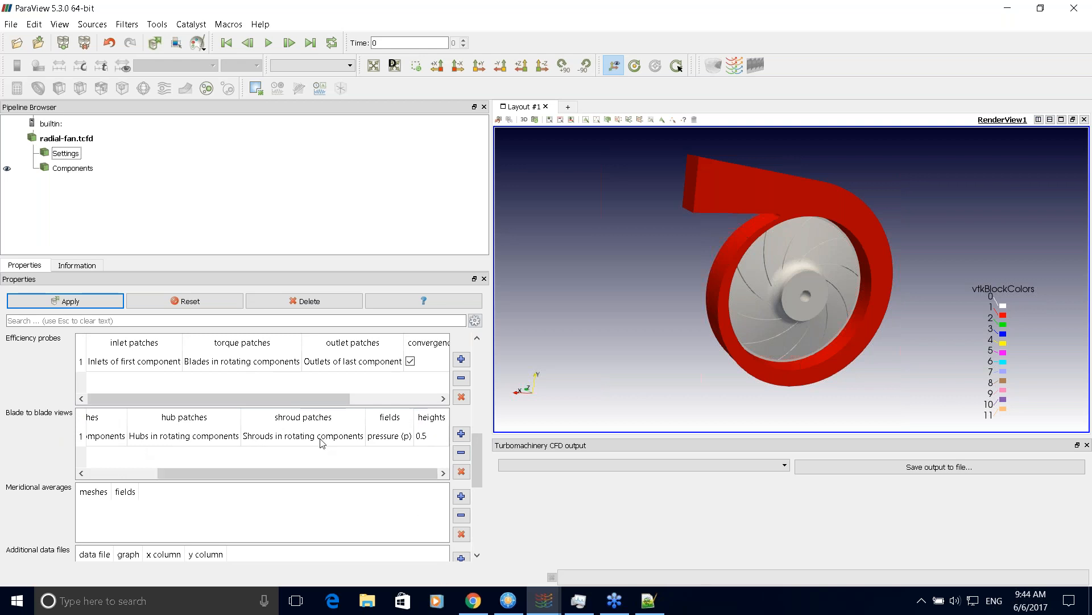
left_click_drag(232, 475, 163, 443)
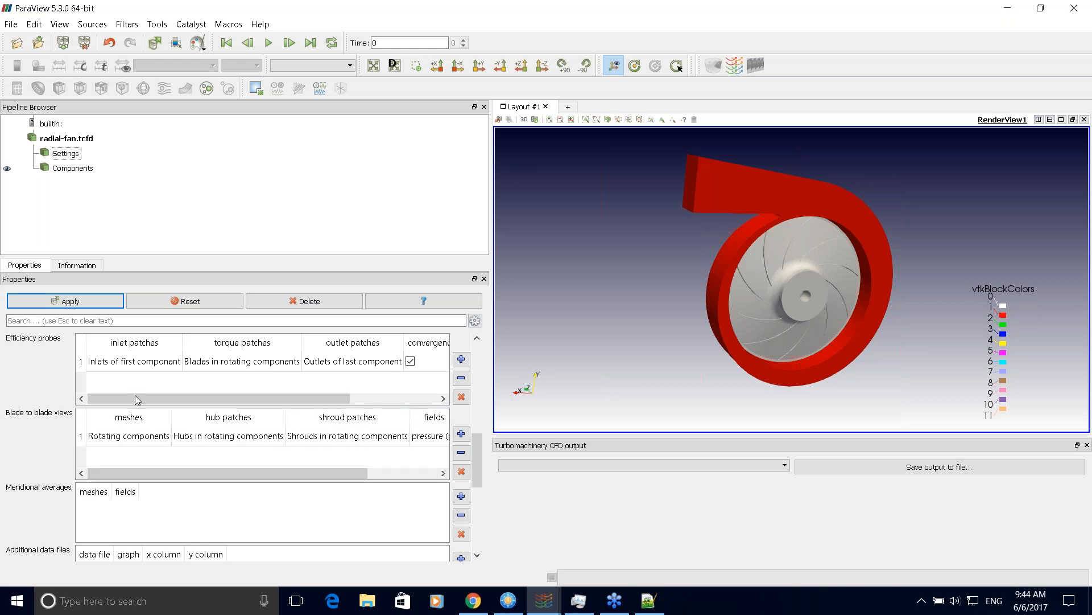
left_click_drag(248, 477, 203, 450)
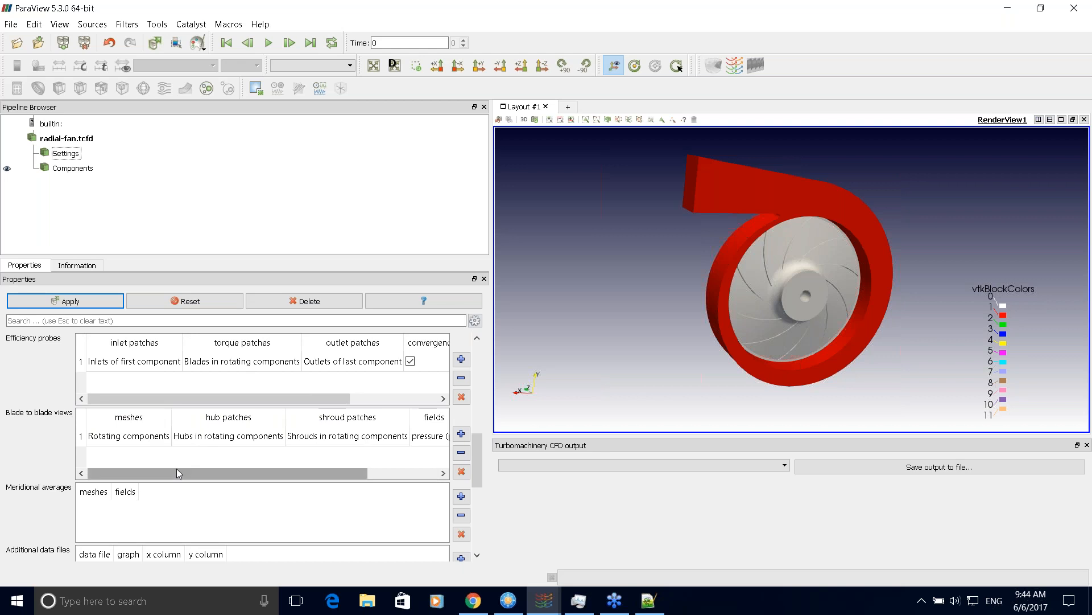
left_click_drag(174, 473, 372, 441)
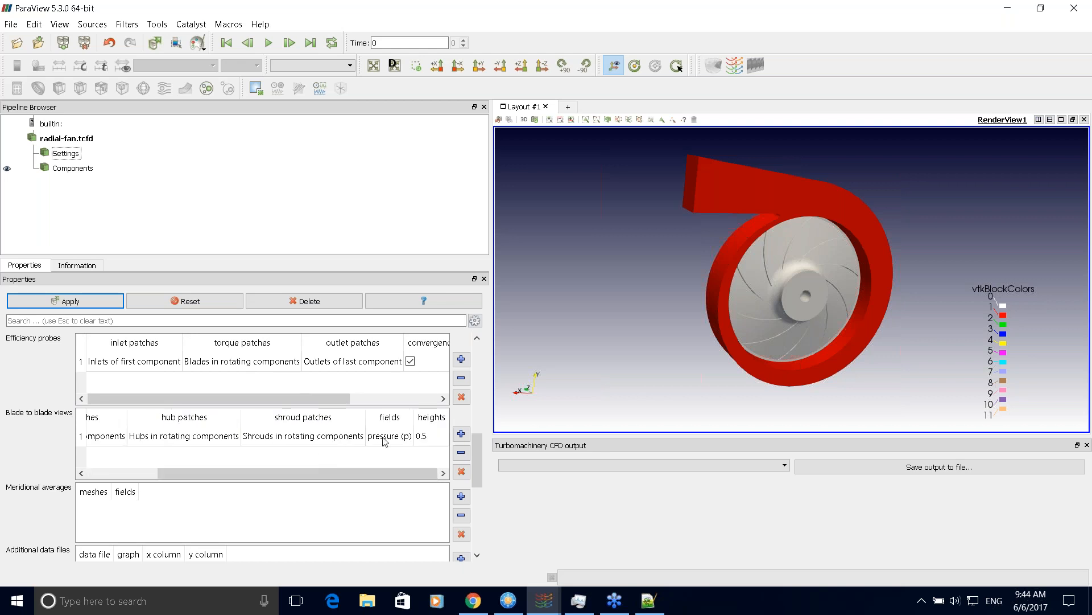
Check the field options of the blade to blade view, keep pressure (p), and select its heights entry
double_click(397, 439)
left_click(397, 435)
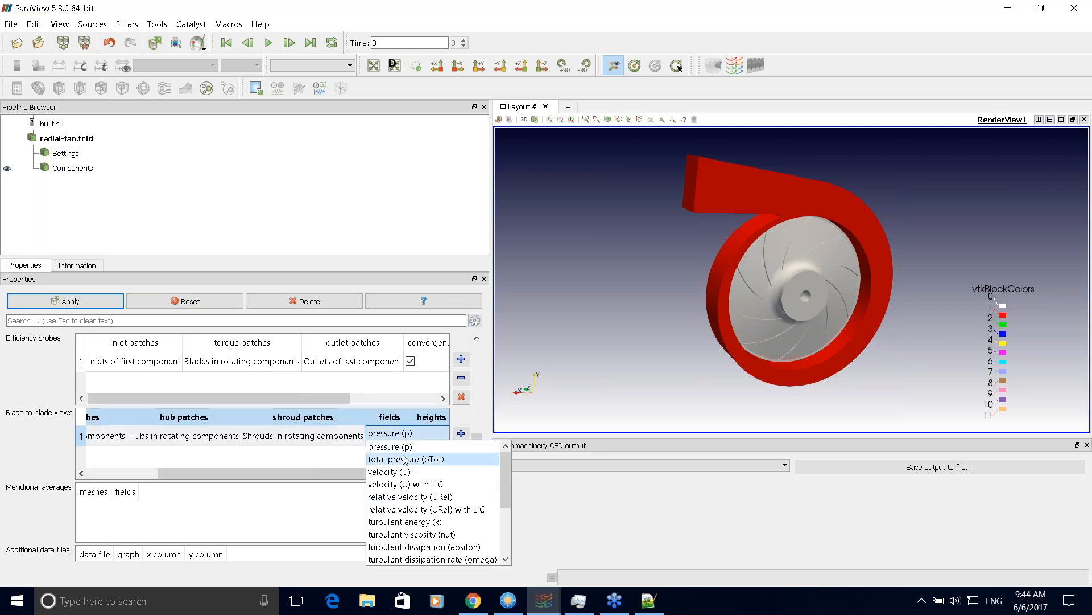
left_click(333, 470)
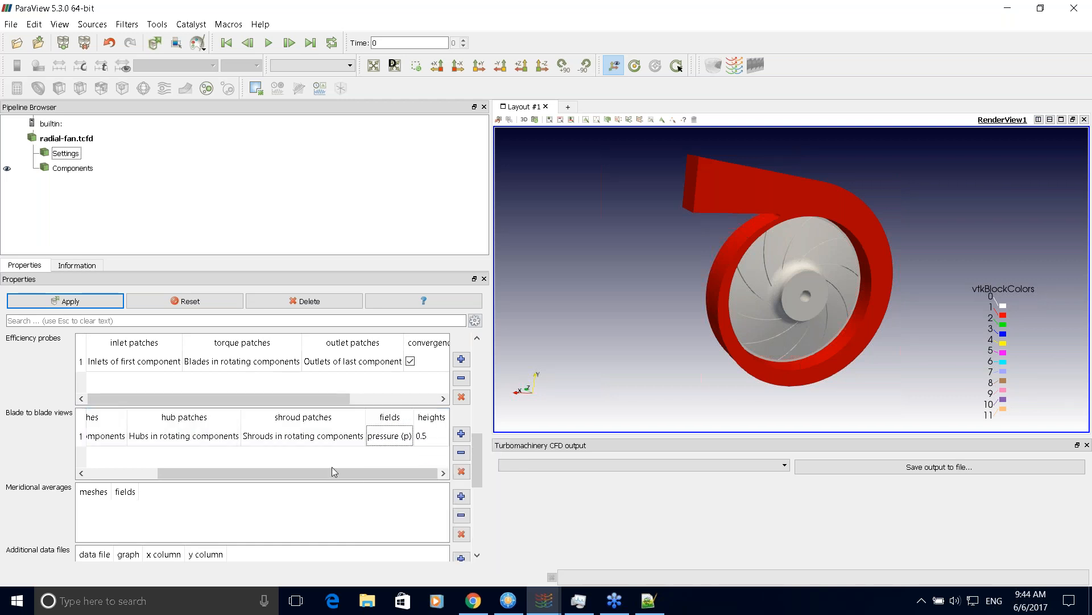
left_click(433, 443)
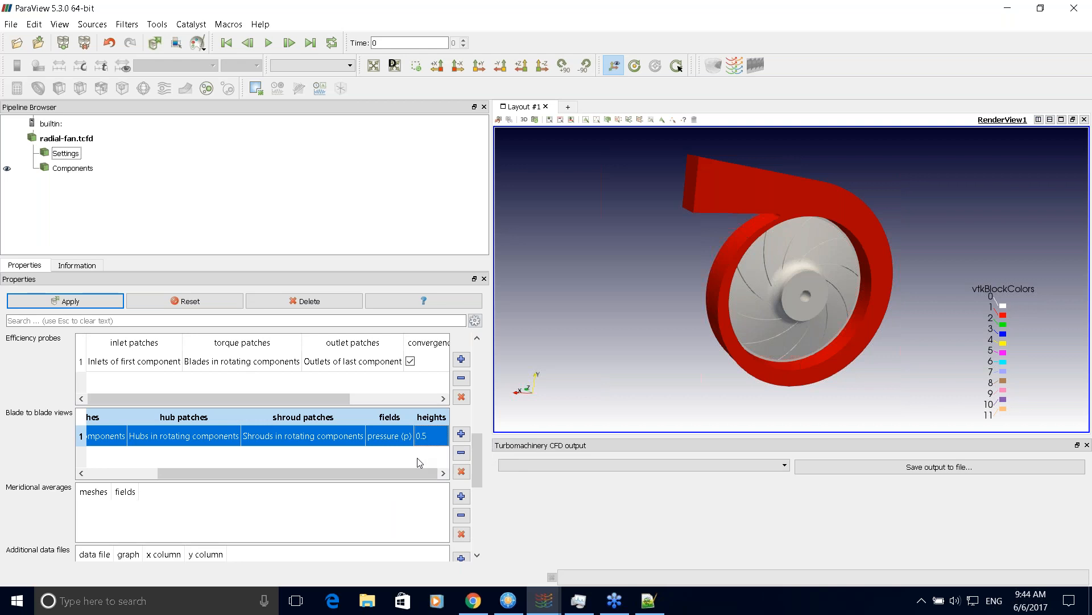
Add a second blade to blade view and set its field to relative velocity (URel) with LIC
left_click(462, 436)
left_click(402, 456)
left_click(402, 456)
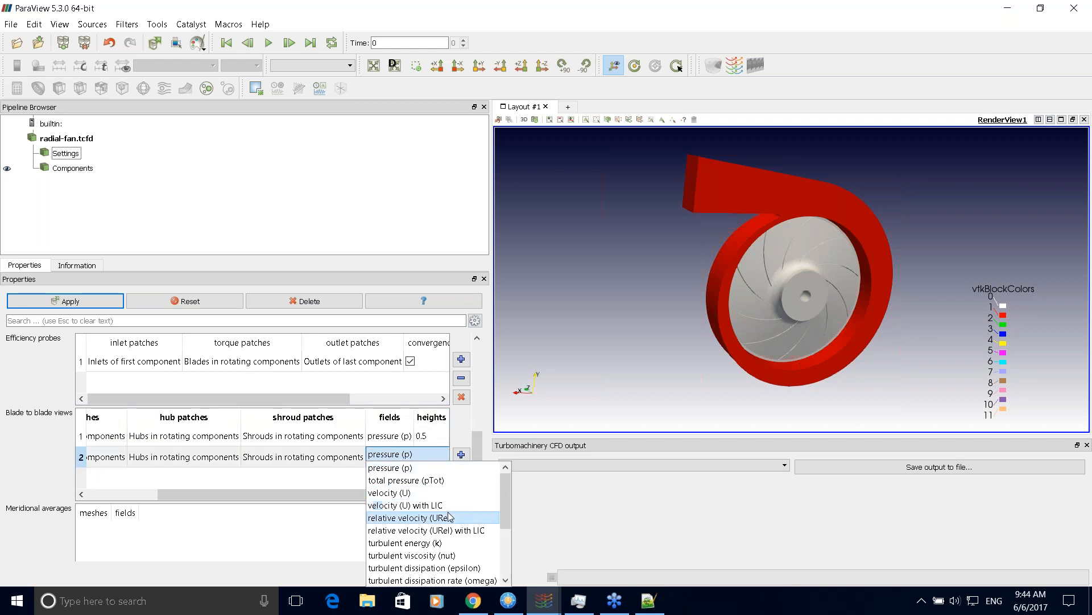
left_click(471, 532)
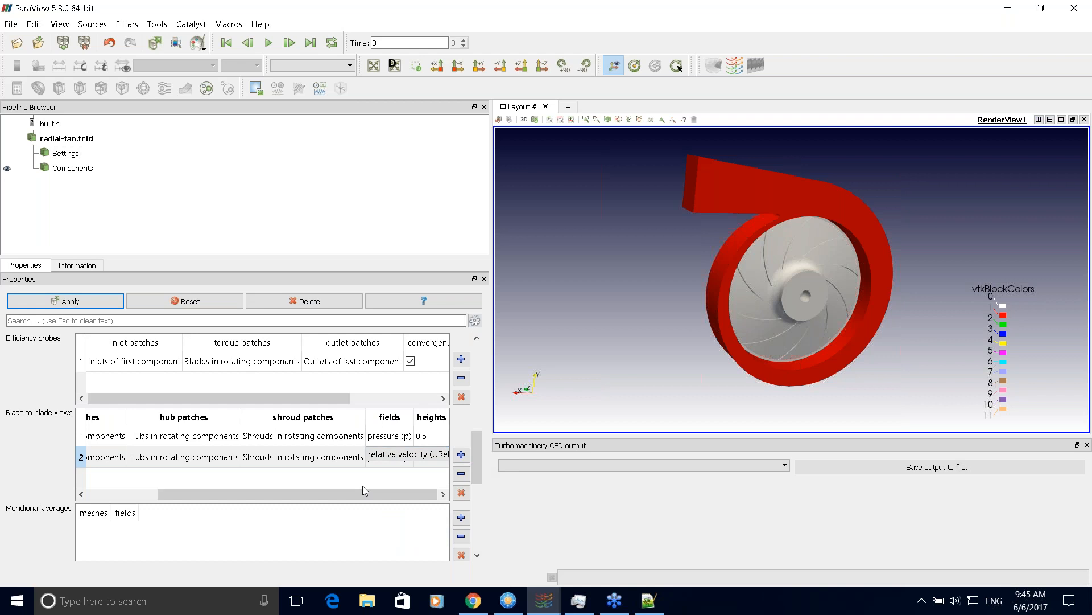
scroll(481, 465, "down", 1)
left_click_drag(318, 463, 244, 463)
Add a meridional averages entry for the rotating components and set its field to total pressure (pTot)
left_click_drag(478, 464, 478, 481)
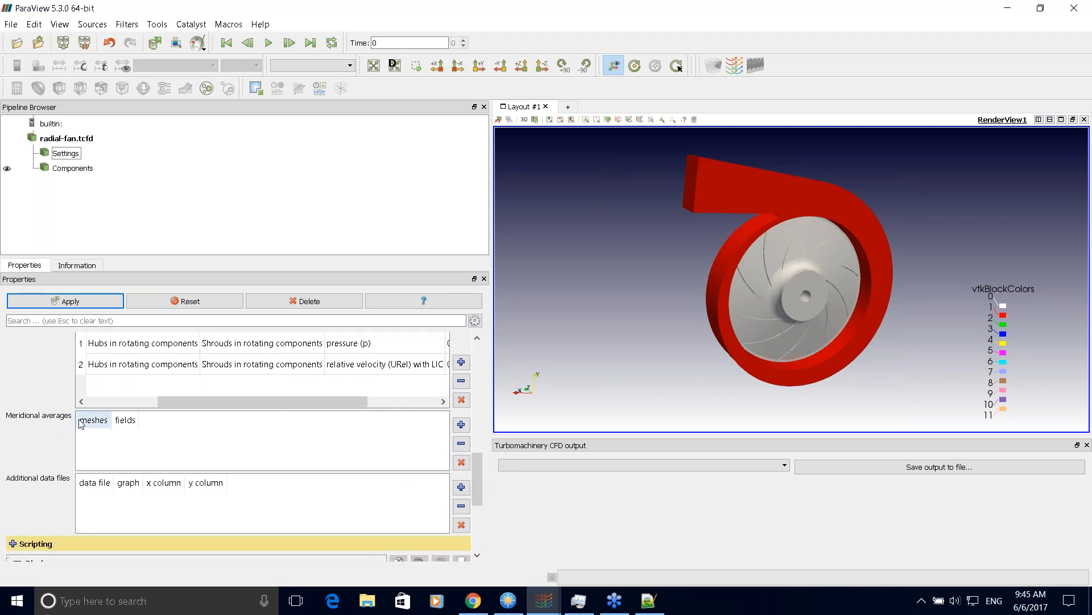
left_click(460, 424)
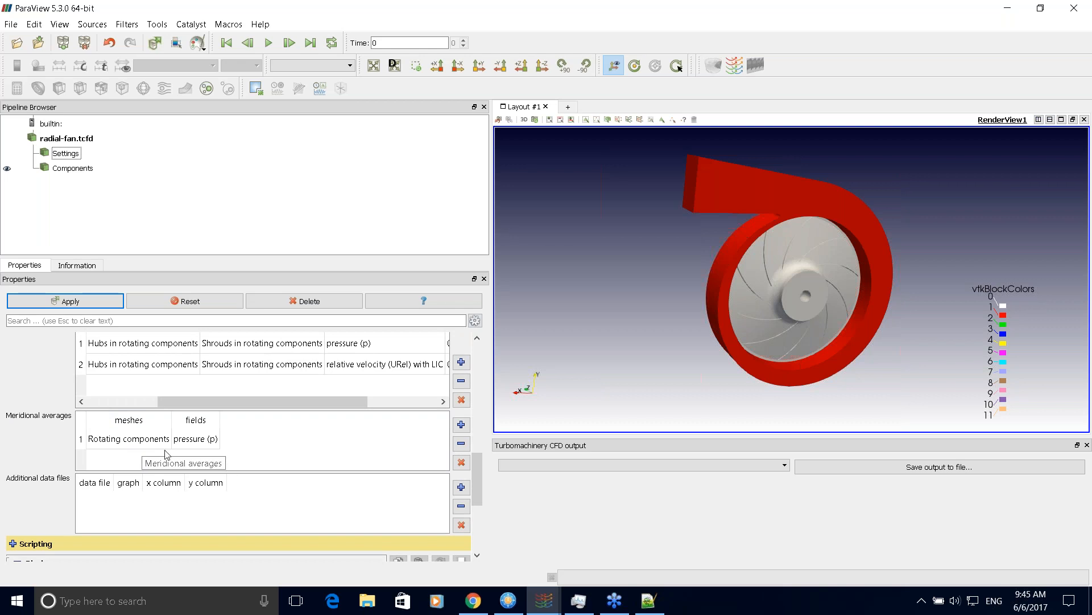
scroll(476, 478, "down", 2)
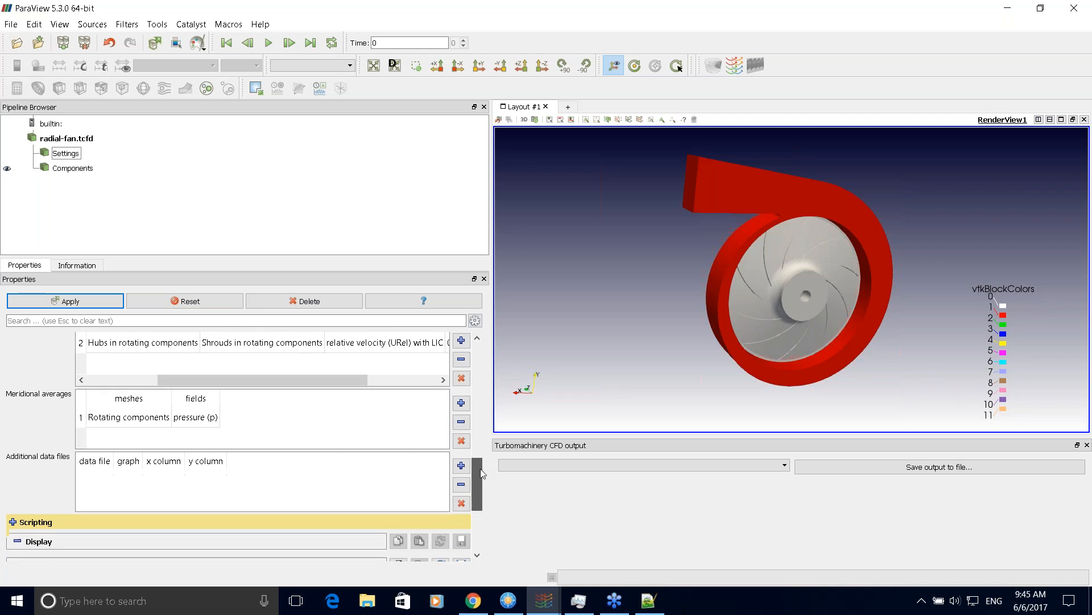
left_click(187, 420)
left_click(188, 418)
left_click(193, 412)
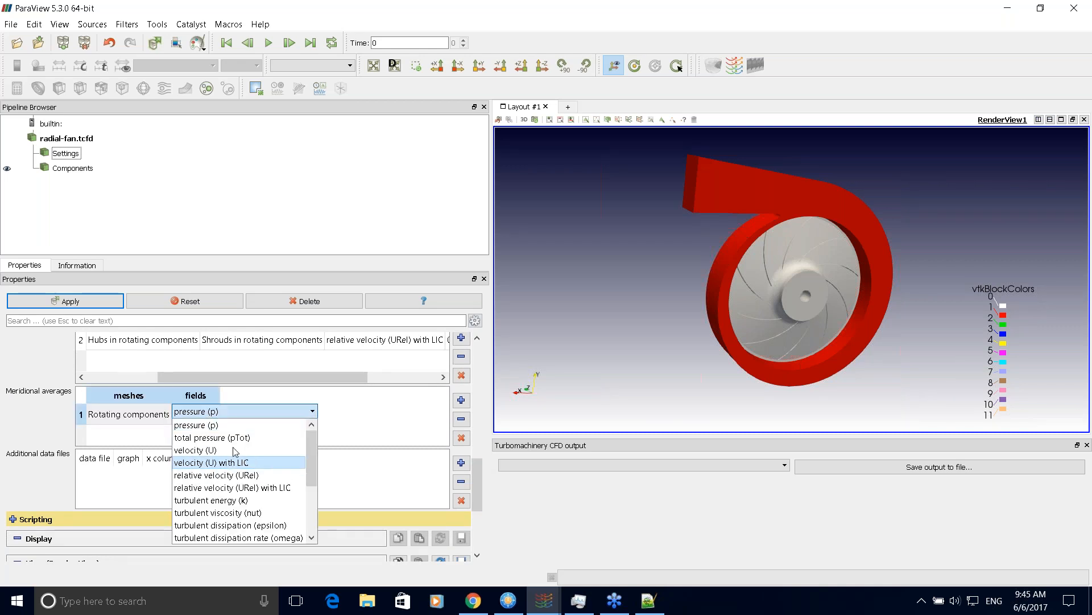
left_click(224, 438)
left_click(367, 412)
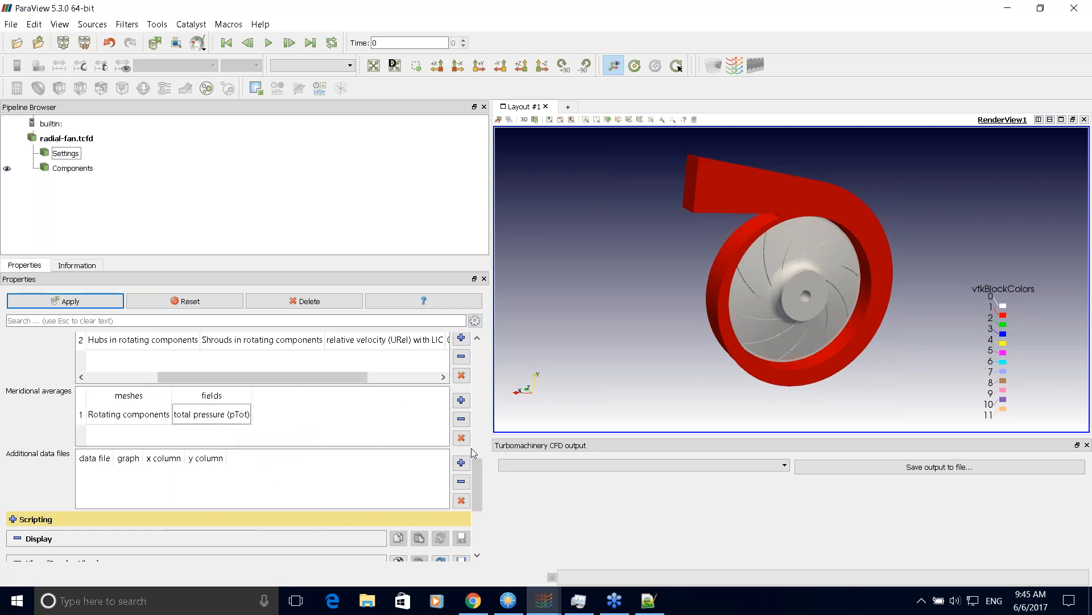
Add efficiency-final.csv from the radial-fan-computed/oldEval folder as an additional data file
scroll(478, 483, "down", 3)
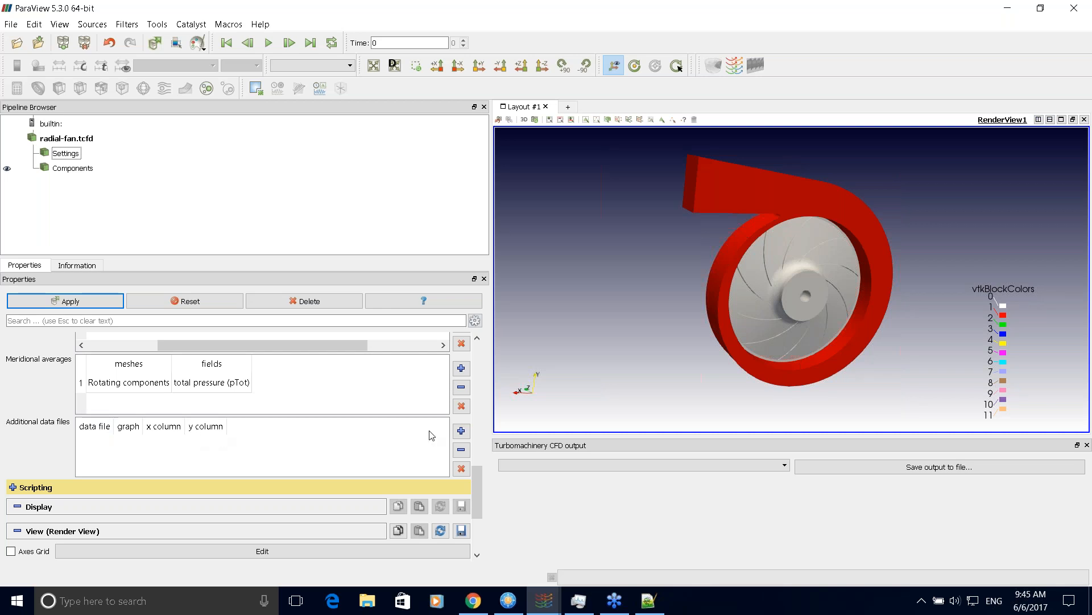
left_click(463, 434)
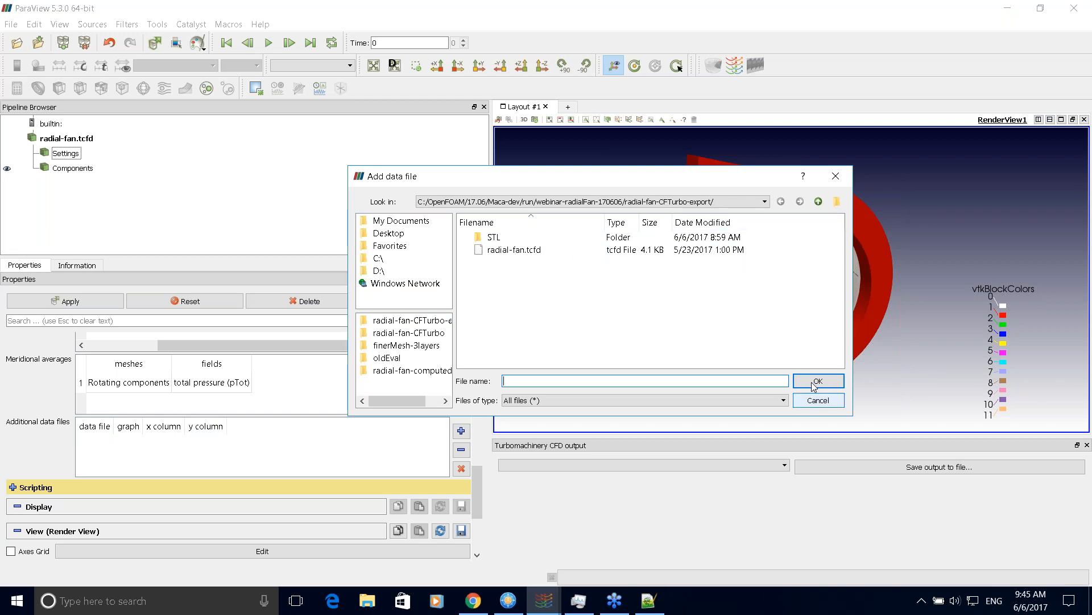
left_click(818, 201)
double_click(519, 264)
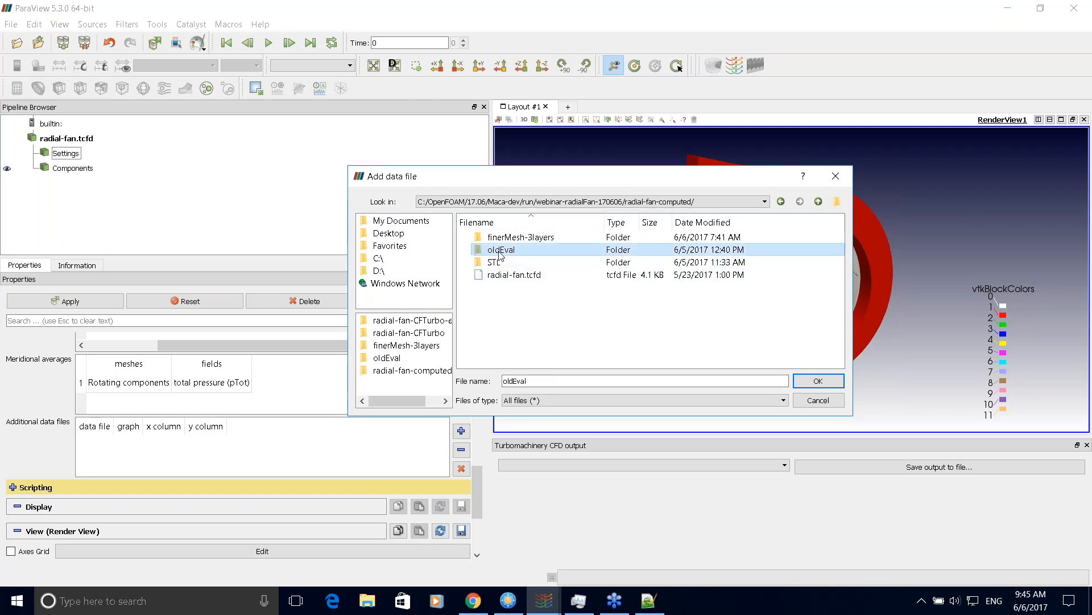
double_click(510, 250)
double_click(539, 241)
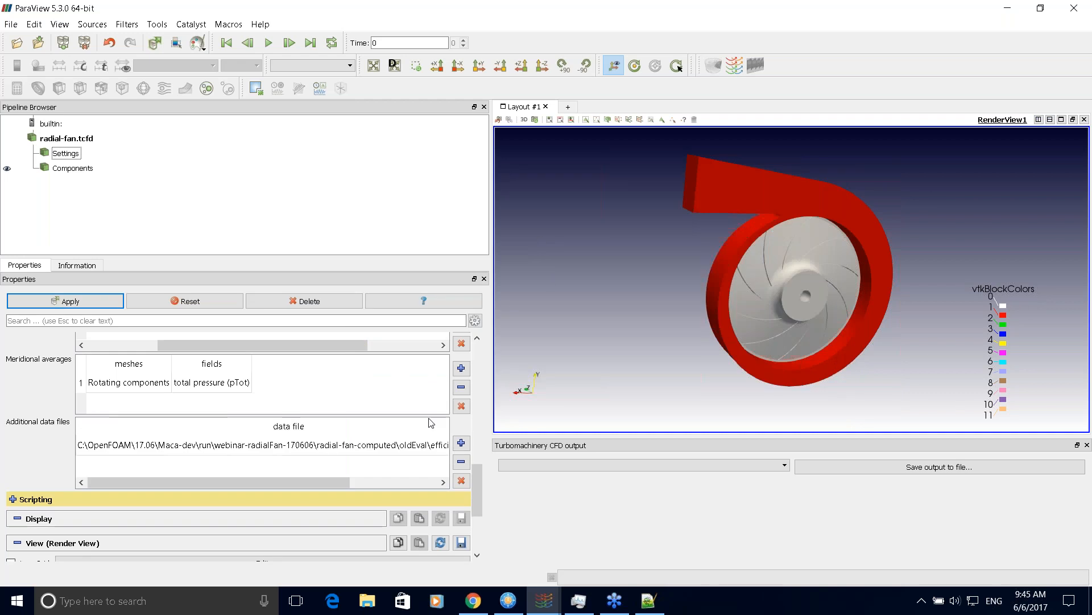
Set the additional data file's x column to 4, y column to 3 and graph to flowRateVsEfficiency
left_click_drag(308, 481, 448, 479)
double_click(391, 445)
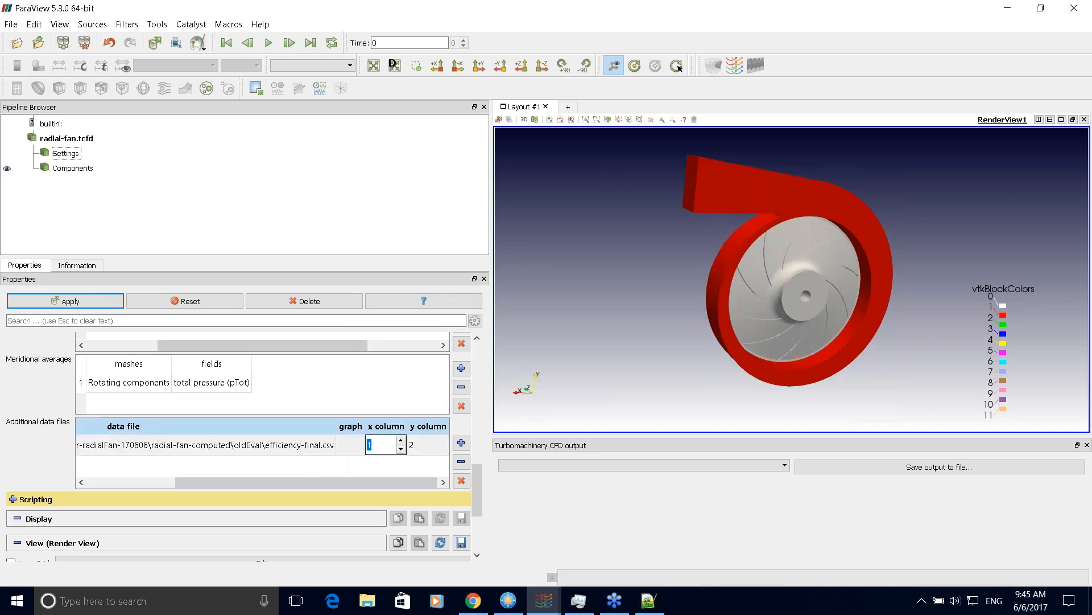
type("4")
double_click(430, 445)
type("23")
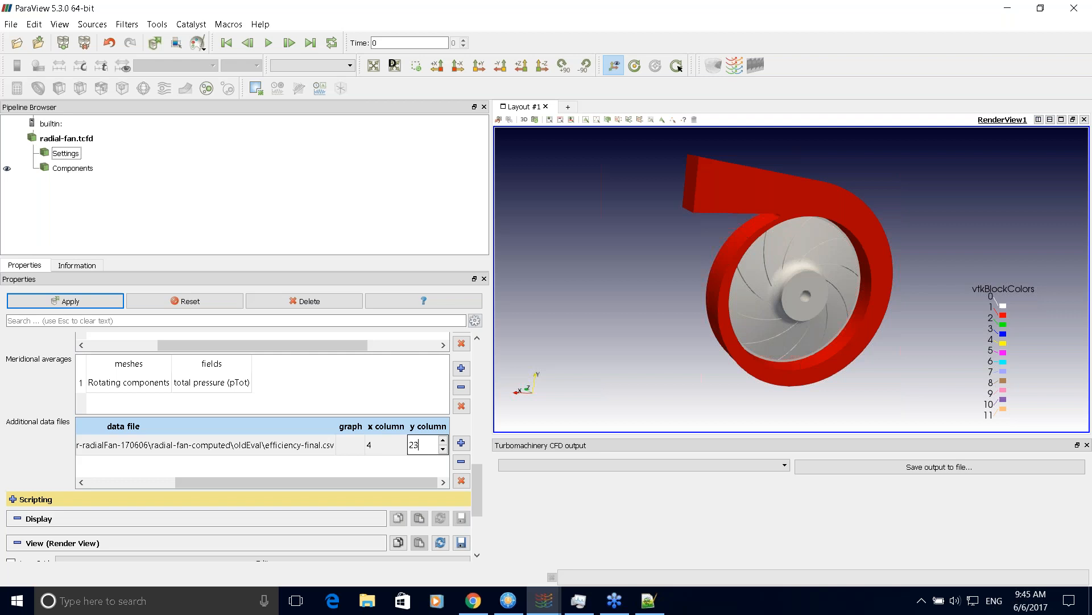
left_click_drag(424, 445, 372, 441)
type("3")
left_click(384, 467)
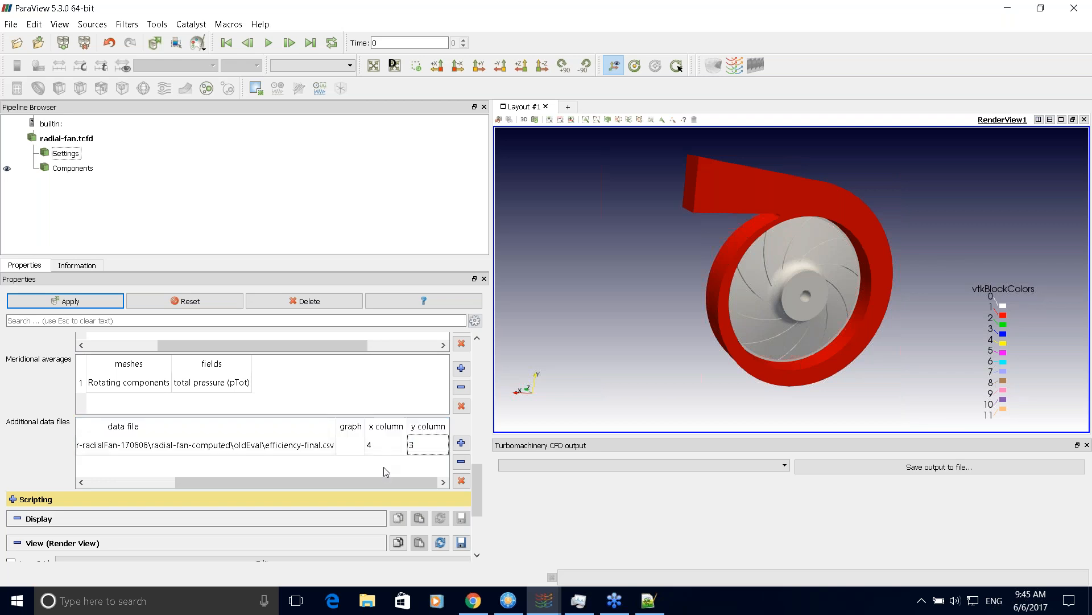
double_click(351, 445)
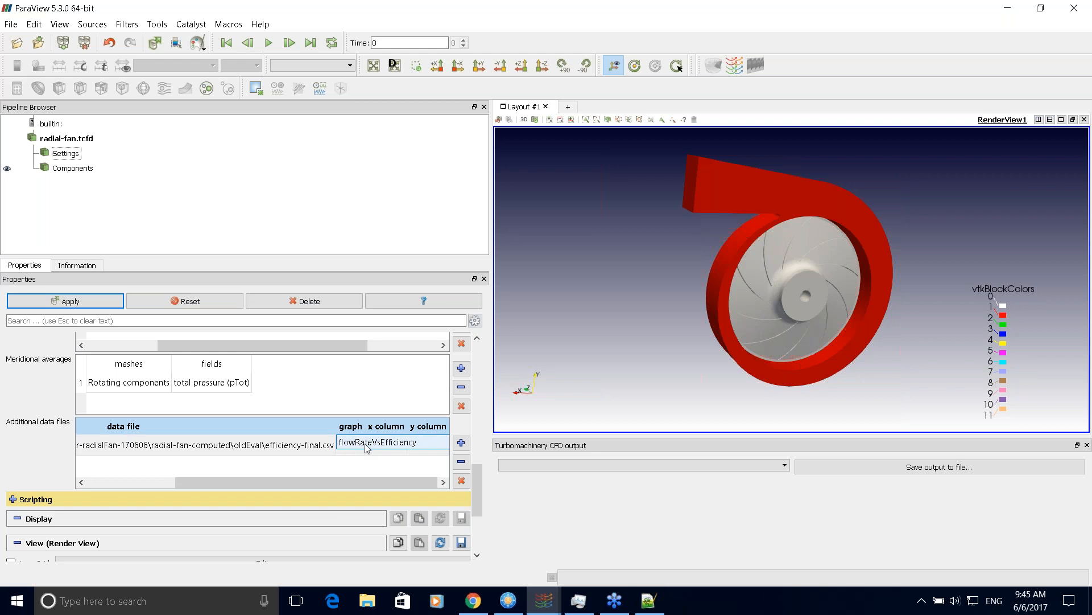
left_click(362, 469)
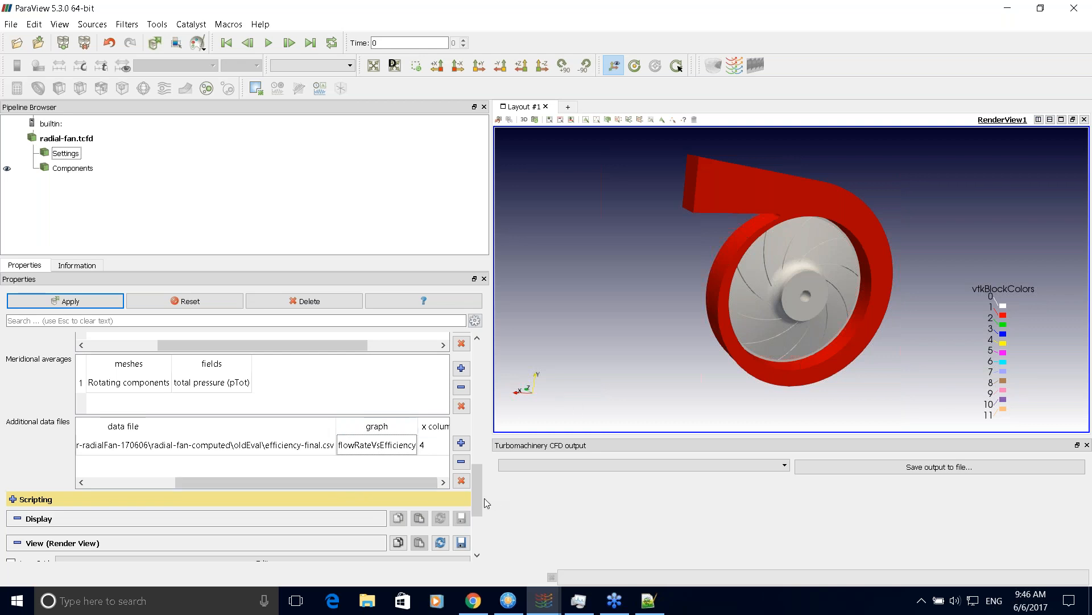
Expand the Scripting section to check its script file and execution points columns, and collapse it again
scroll(478, 490, "down", 3)
left_click(12, 402)
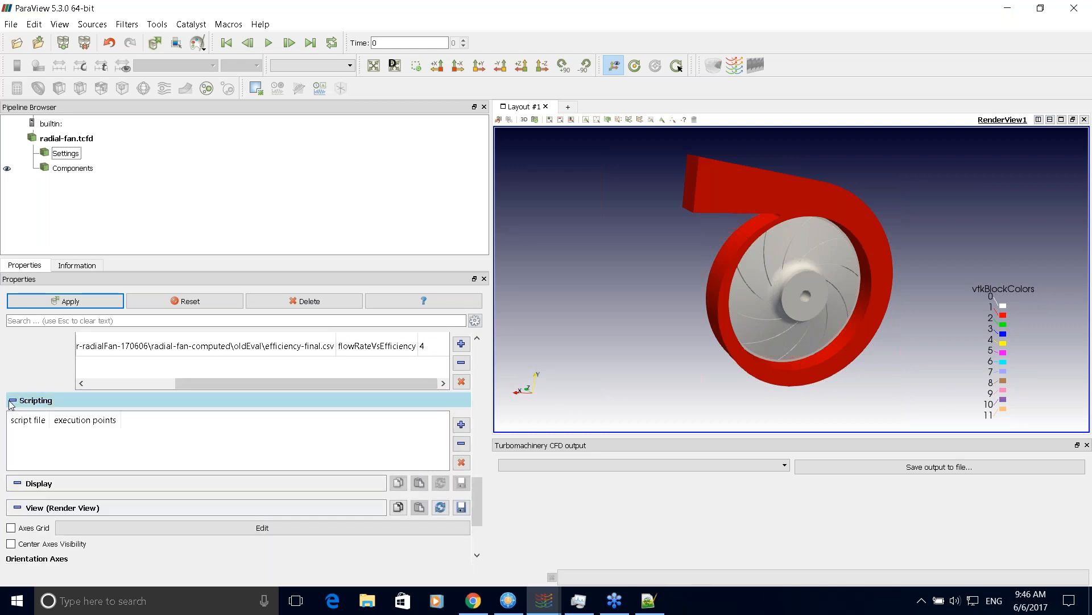
left_click(12, 401)
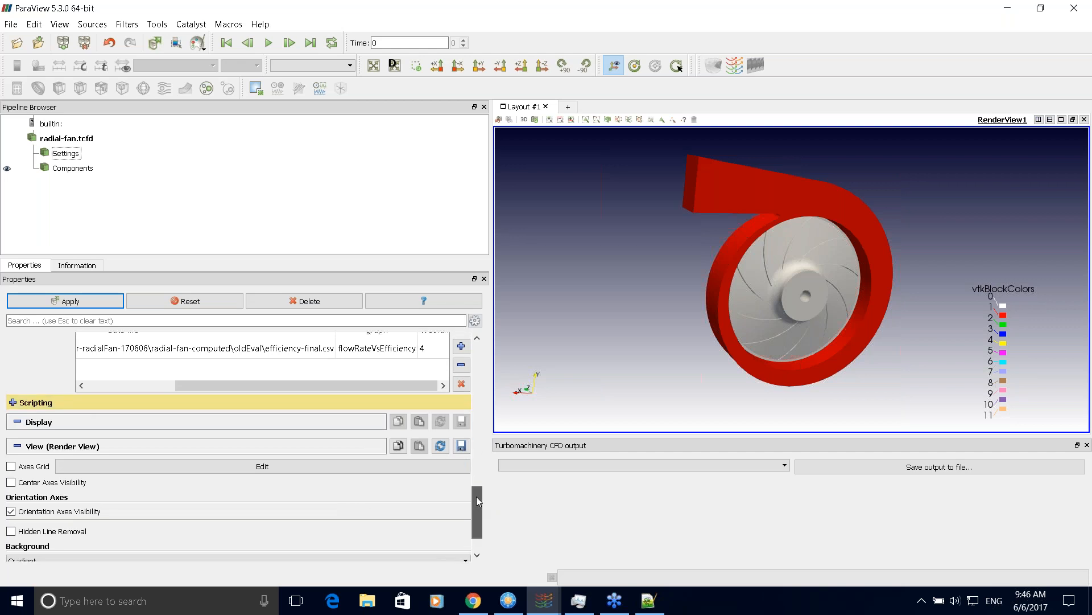
Collapse the Post-processing section and apply the changed case settings
scroll(481, 472, "up", 3)
left_click_drag(480, 471, 481, 409)
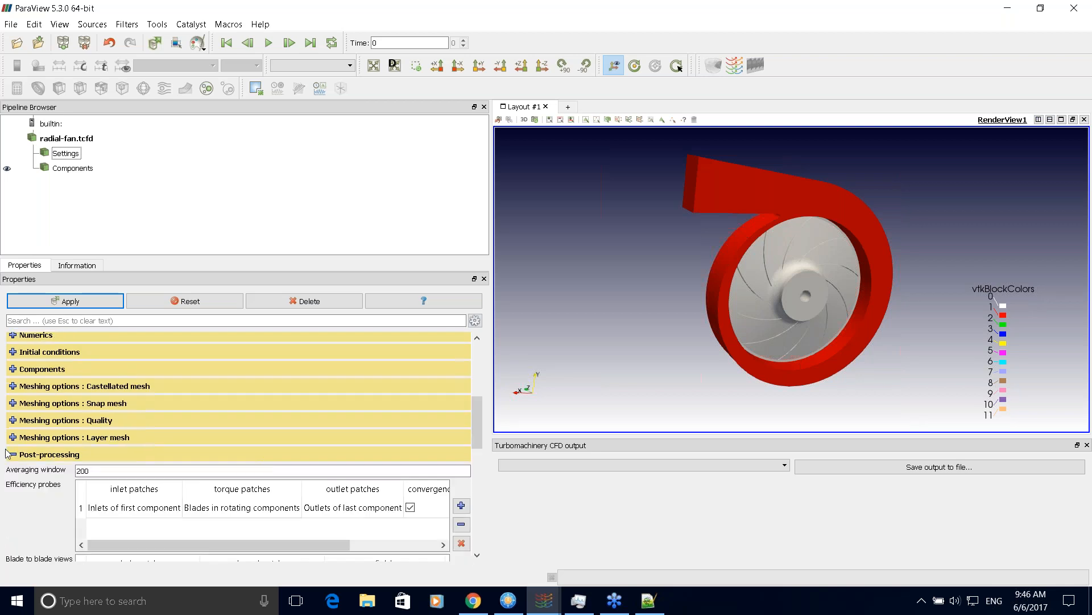
left_click(12, 454)
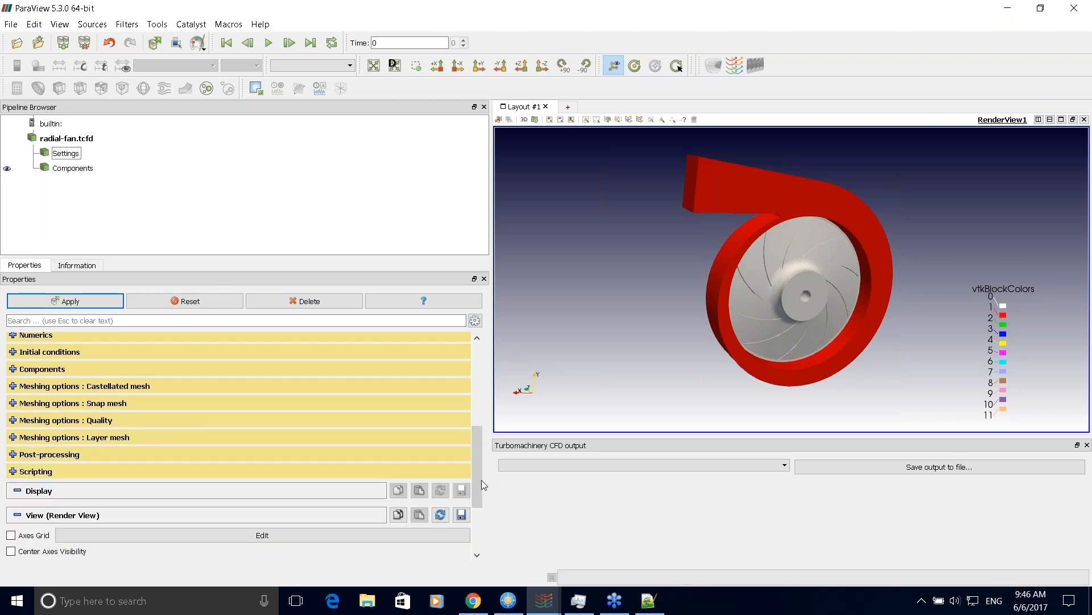
scroll(483, 491, "down", 1)
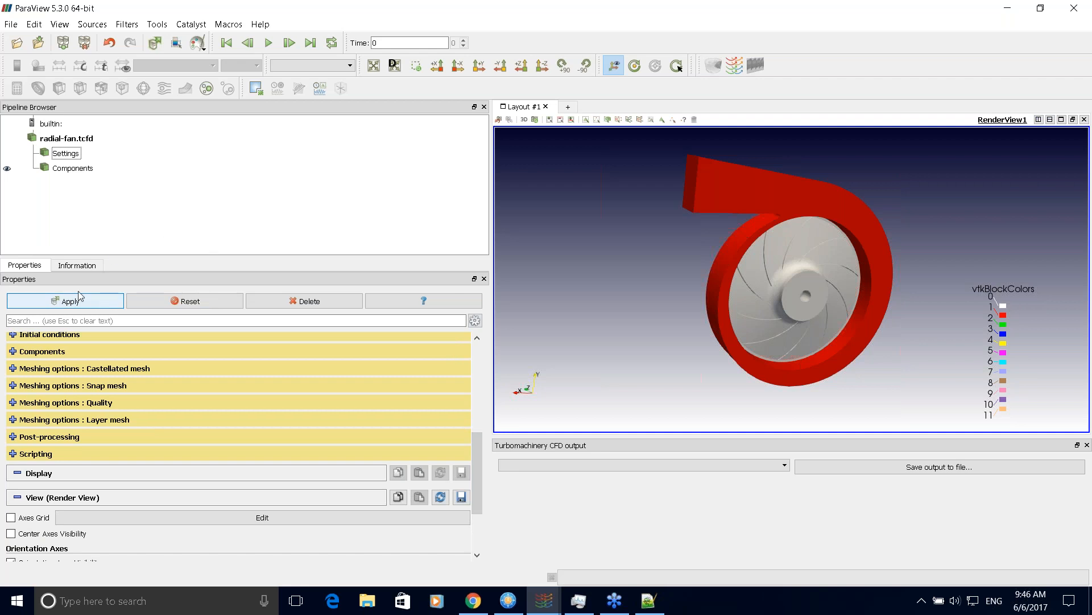
left_click(100, 305)
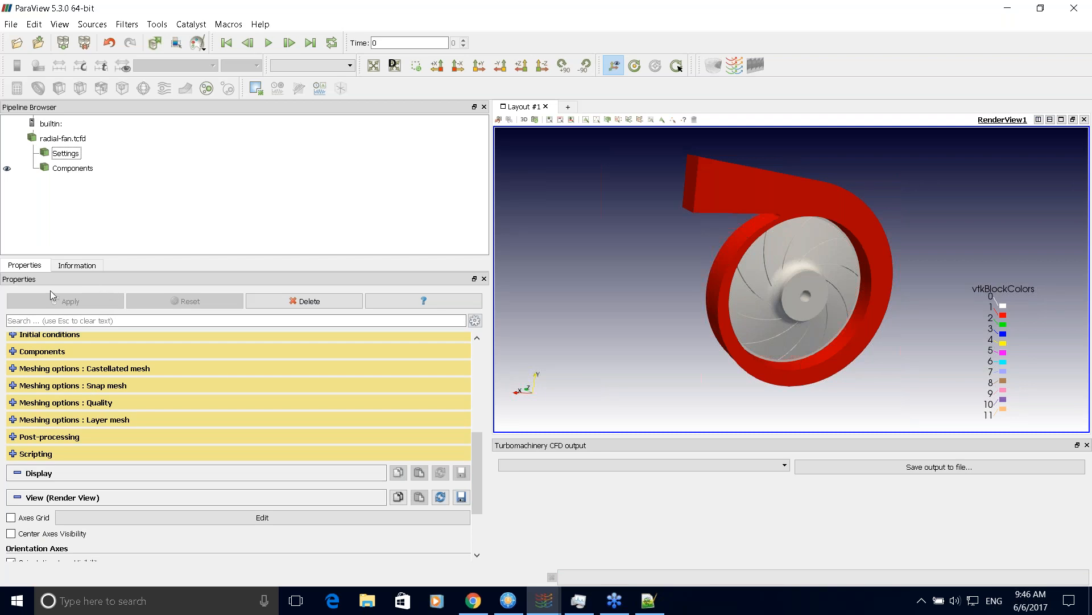
Create a TCFD manager from the Settings item of radial-fan.tcfd and apply it
left_click_drag(479, 446, 481, 367)
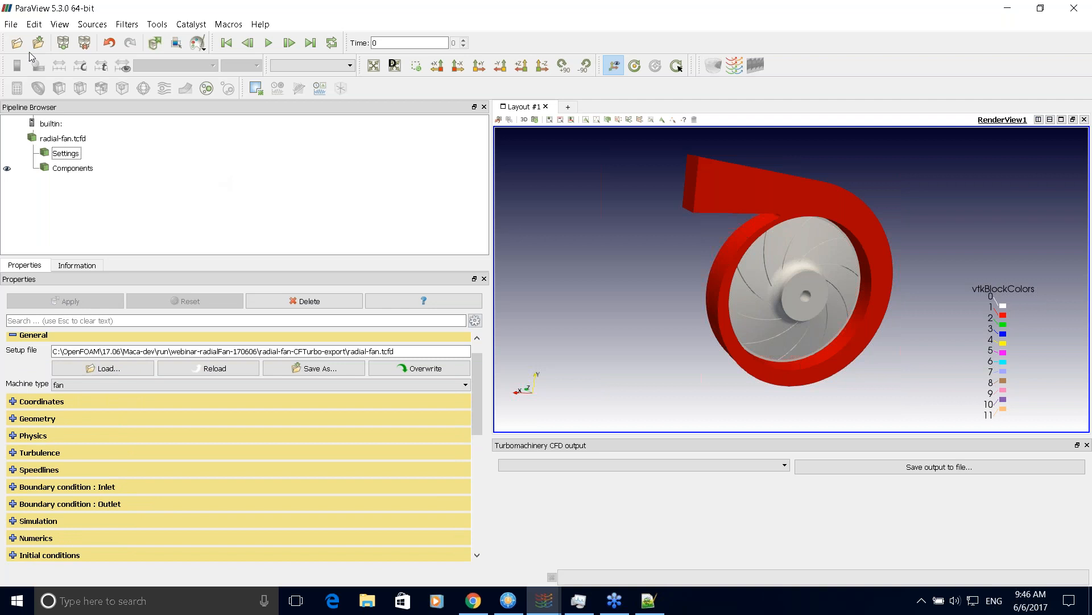
left_click(59, 154)
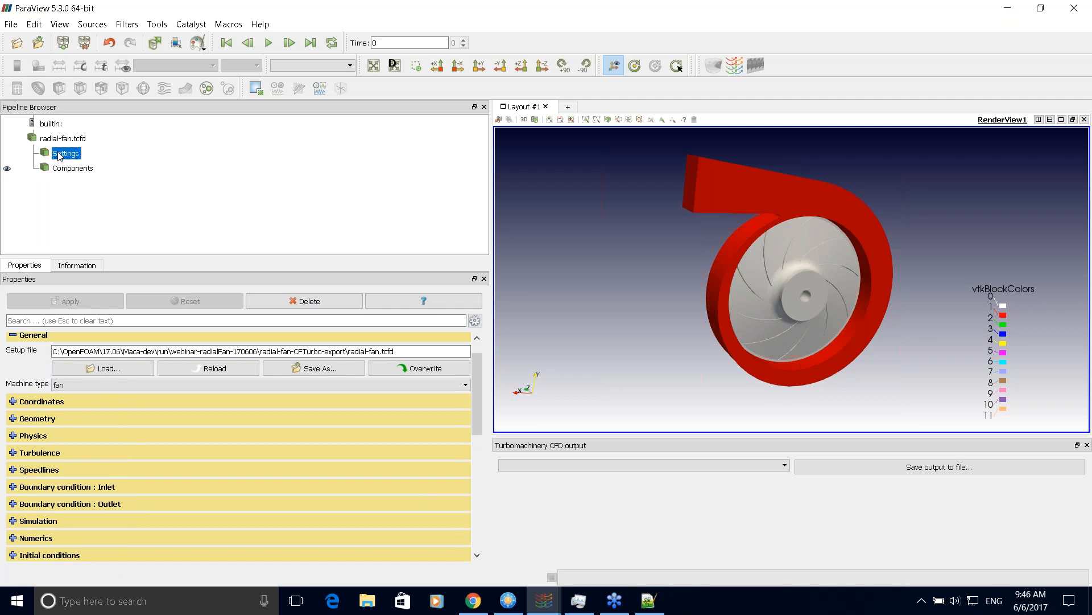
left_click(734, 66)
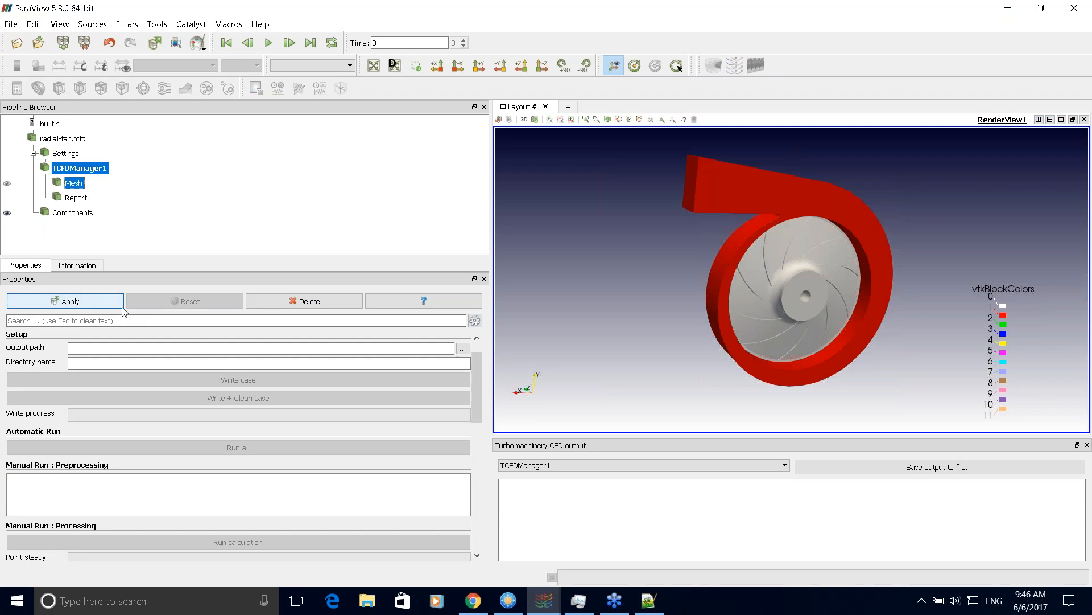
left_click(122, 305)
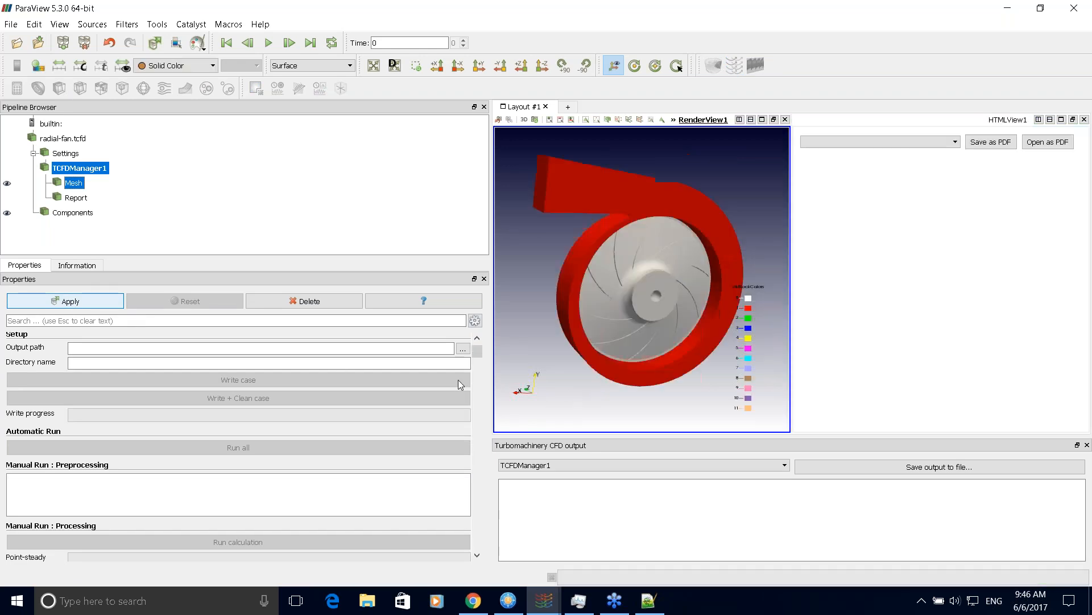
Name the case directory myCase, keep the default output path, and apply the manager's properties
left_click(85, 390)
type("my")
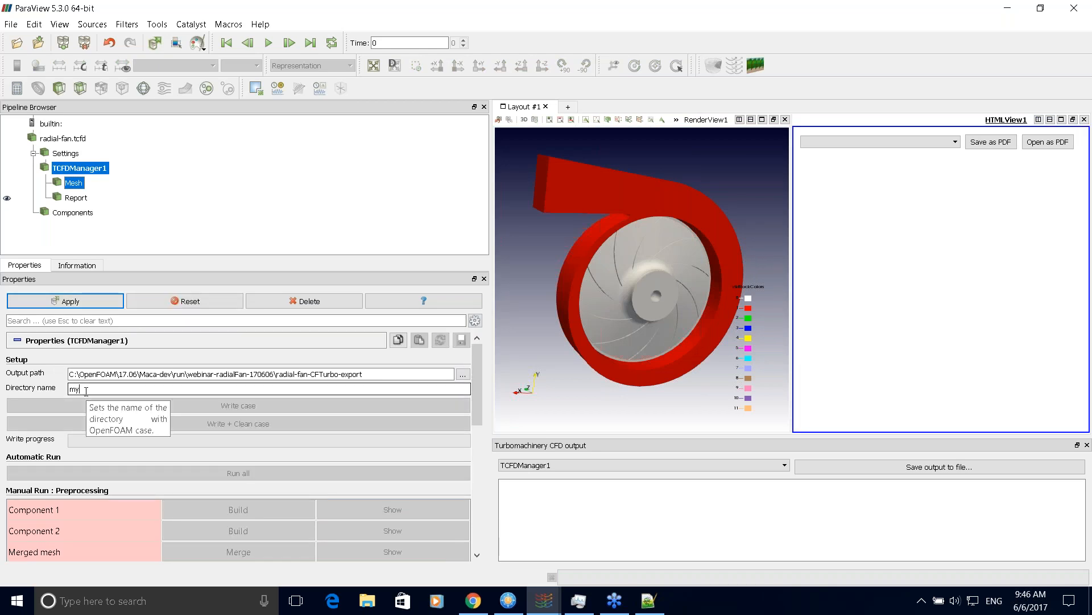
type("Case")
left_click(396, 376)
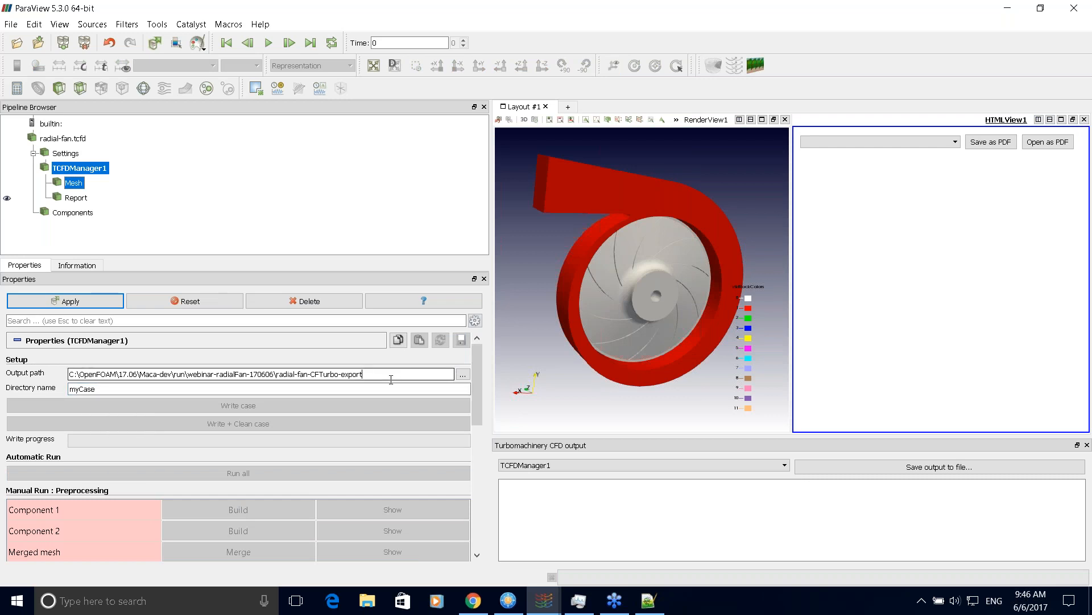
left_click(56, 295)
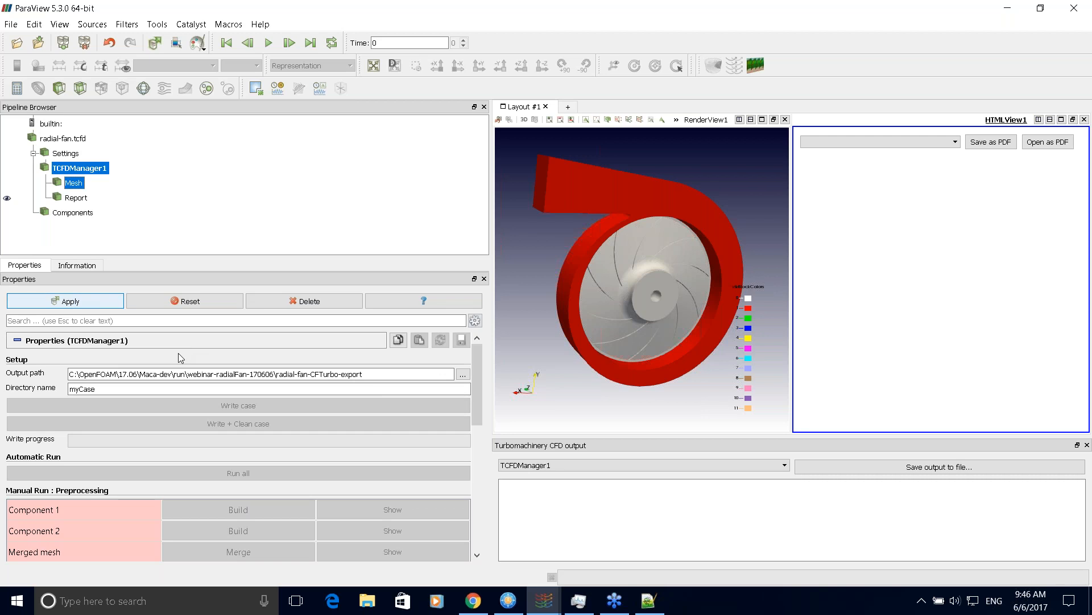
left_click(76, 305)
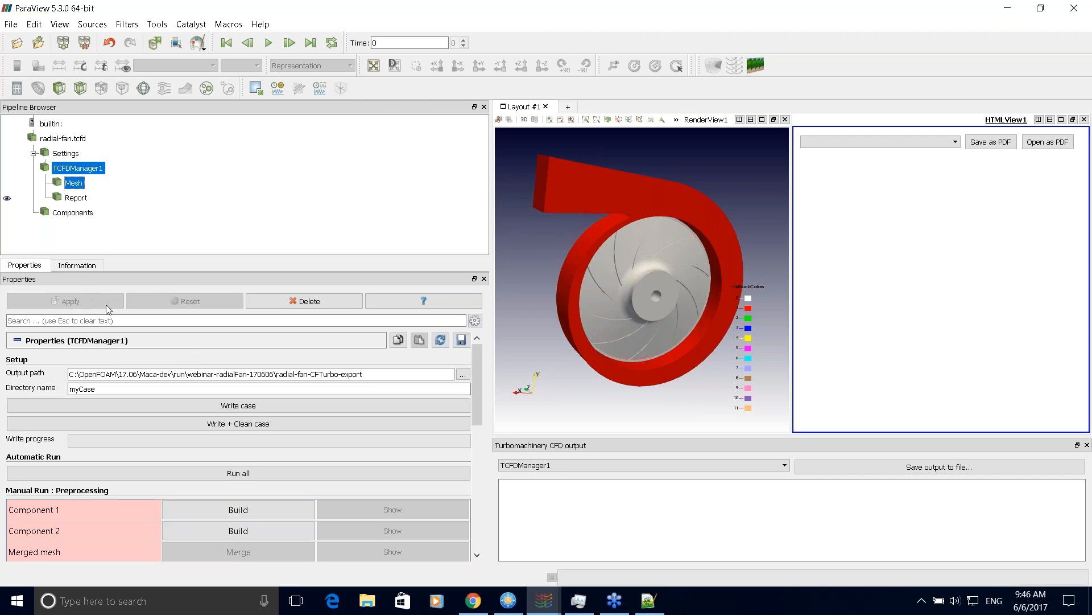
Write the case to disk and review the automatic run and manual preprocessing options
left_click_drag(477, 379, 477, 385)
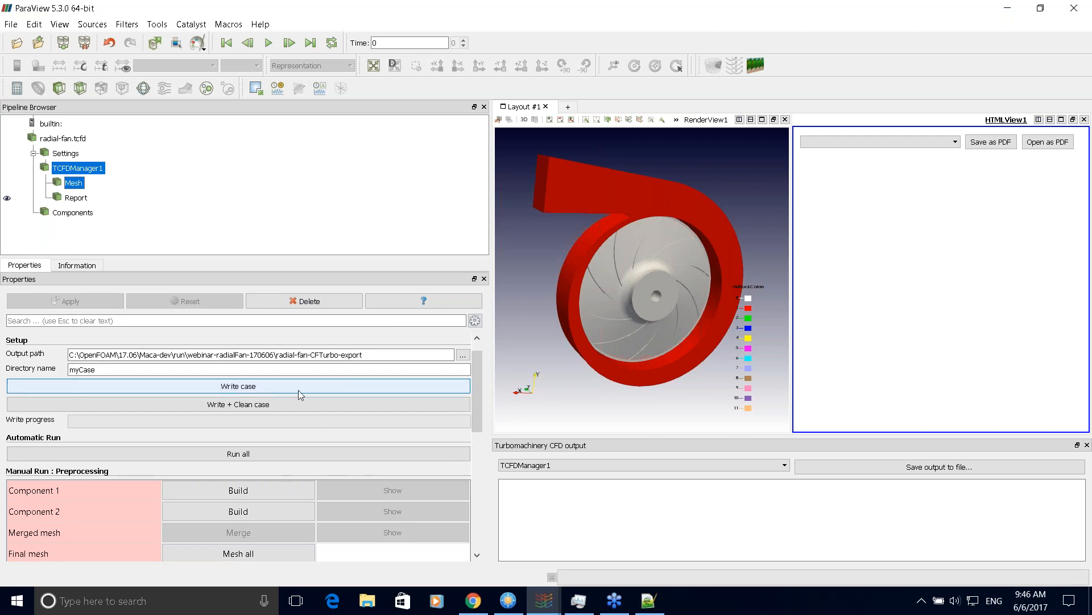
left_click(270, 385)
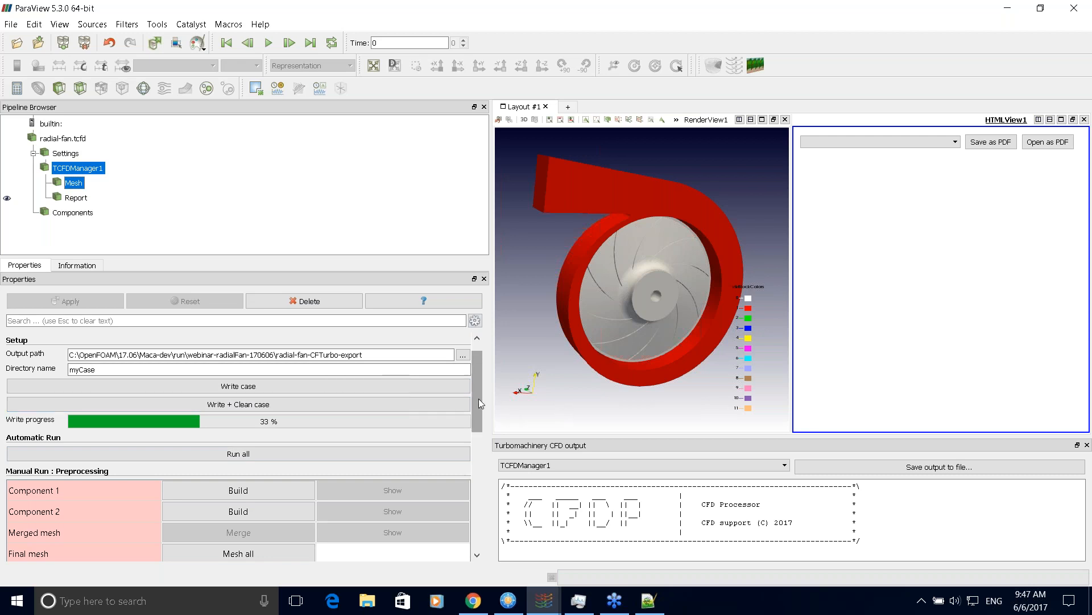
left_click_drag(478, 398, 475, 390)
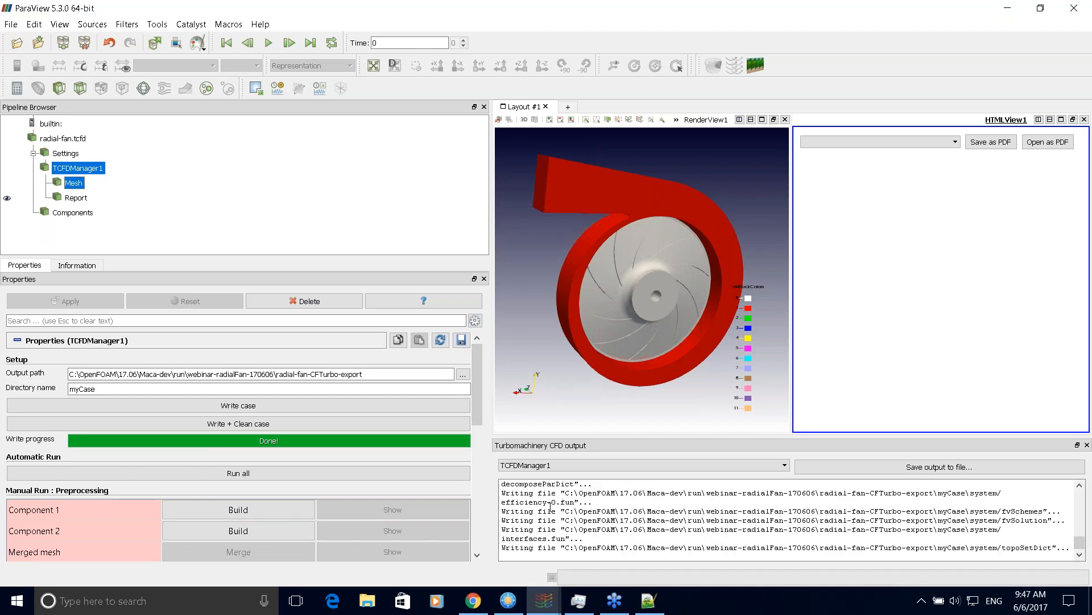
left_click_drag(477, 394, 480, 425)
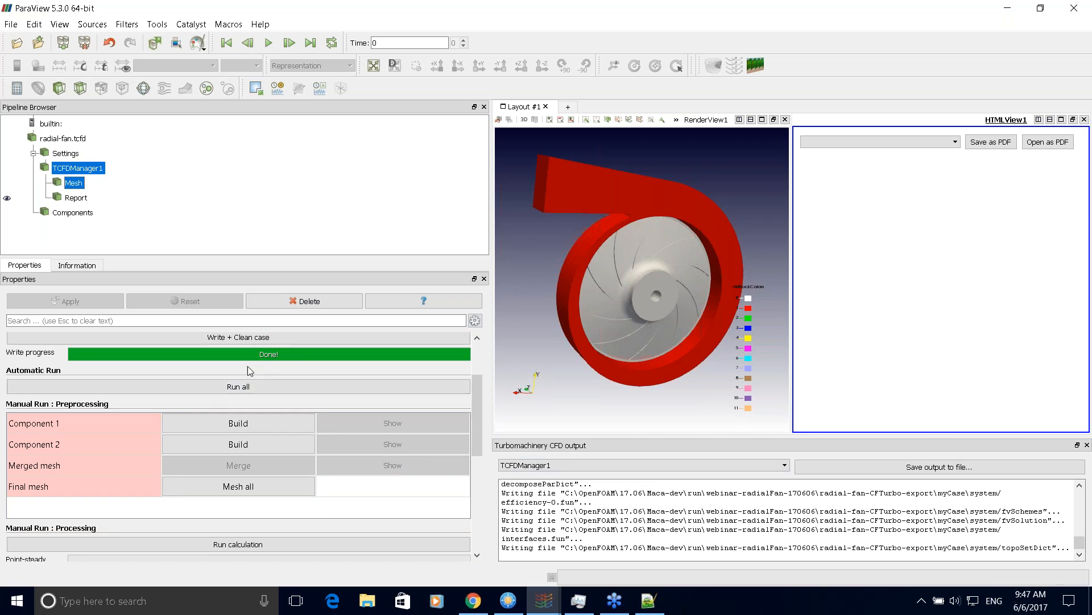
scroll(478, 426, "down", 2)
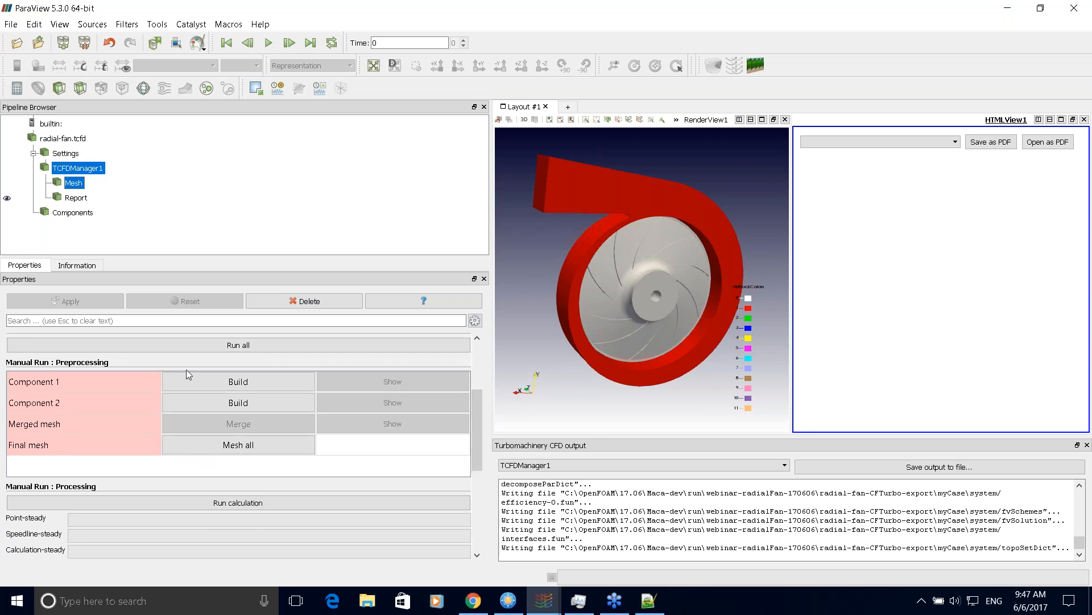
Review the processing and postprocessing run options and start meshing all components of myCase
scroll(477, 408, "down", 2)
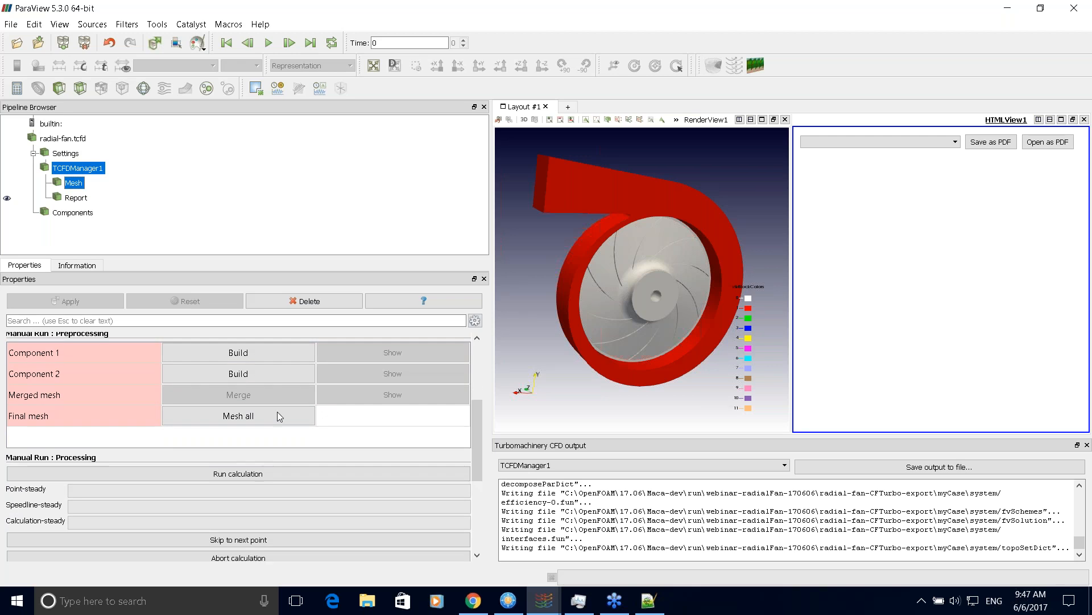
scroll(479, 438, "down", 5)
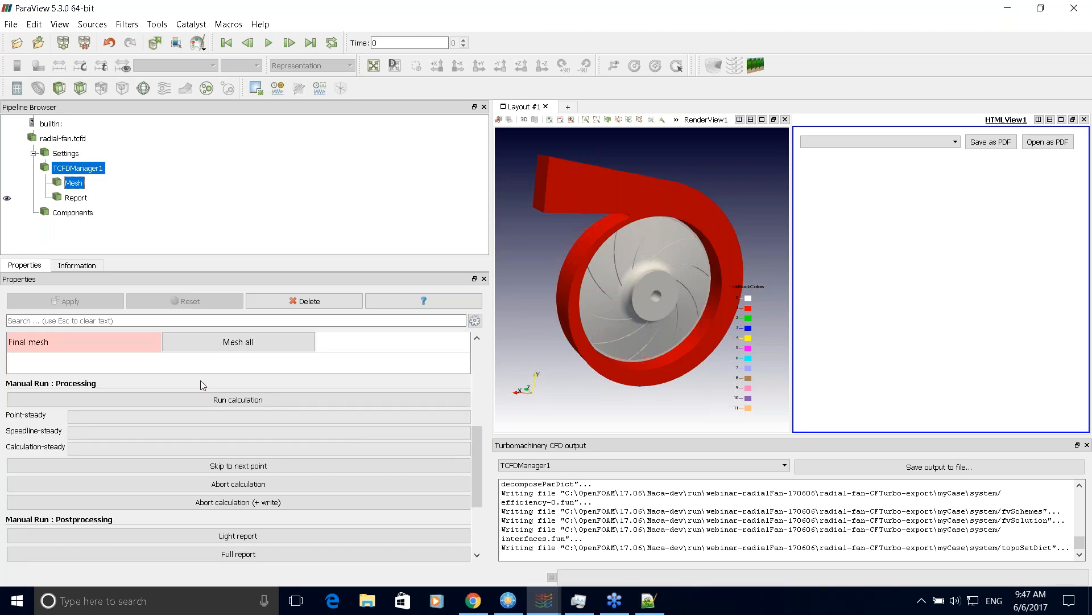
scroll(488, 503, "down", 6)
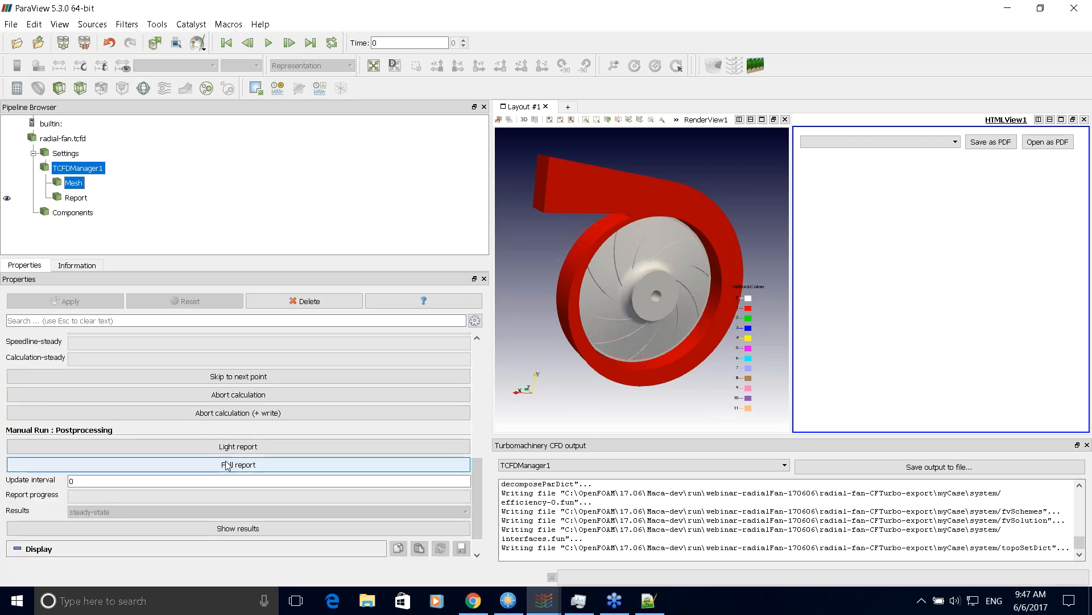
scroll(258, 383, "up", 15)
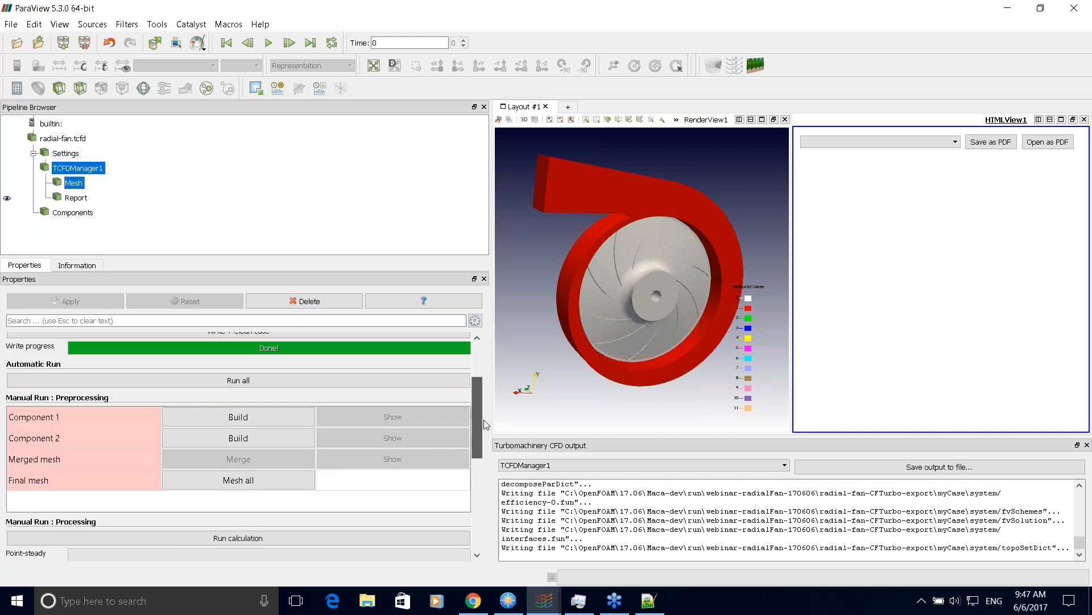
left_click(255, 483)
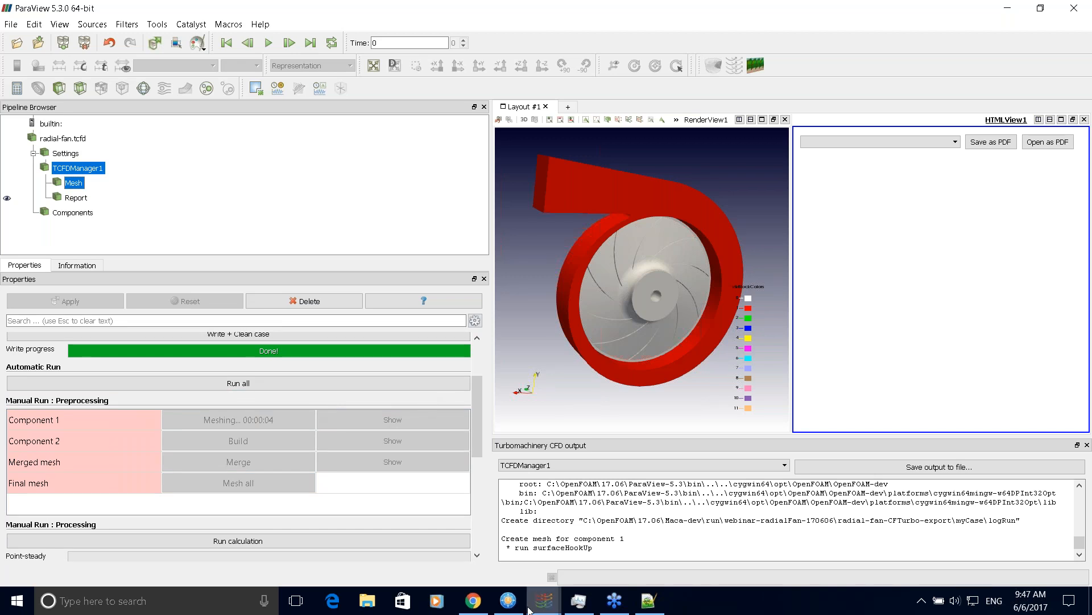
Switch to the ParaView window holding meshCase and review its manual preprocessing status
mouse_move(535, 612)
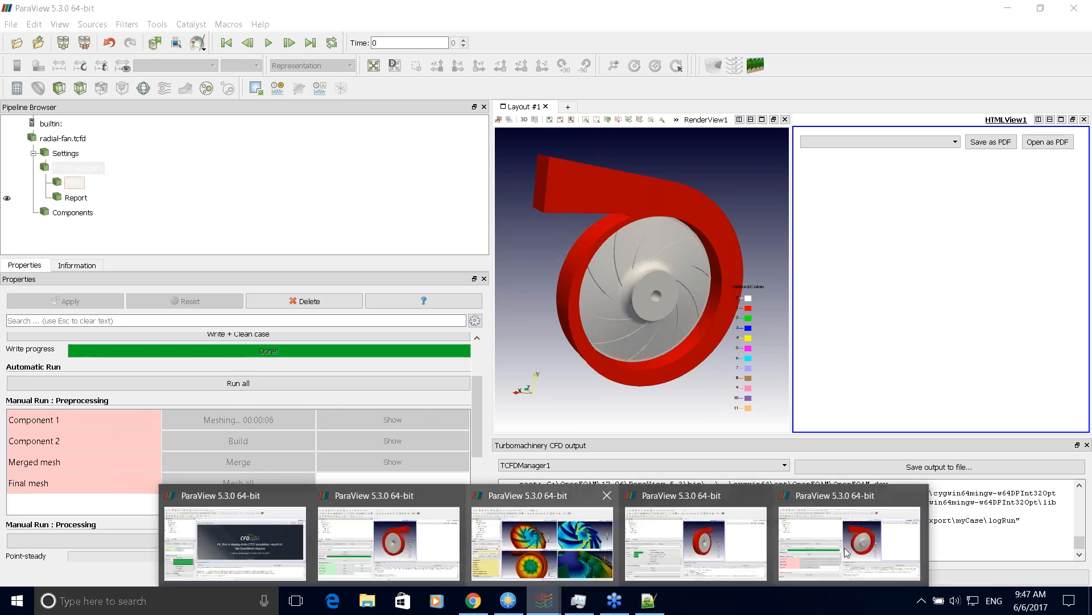
left_click(364, 551)
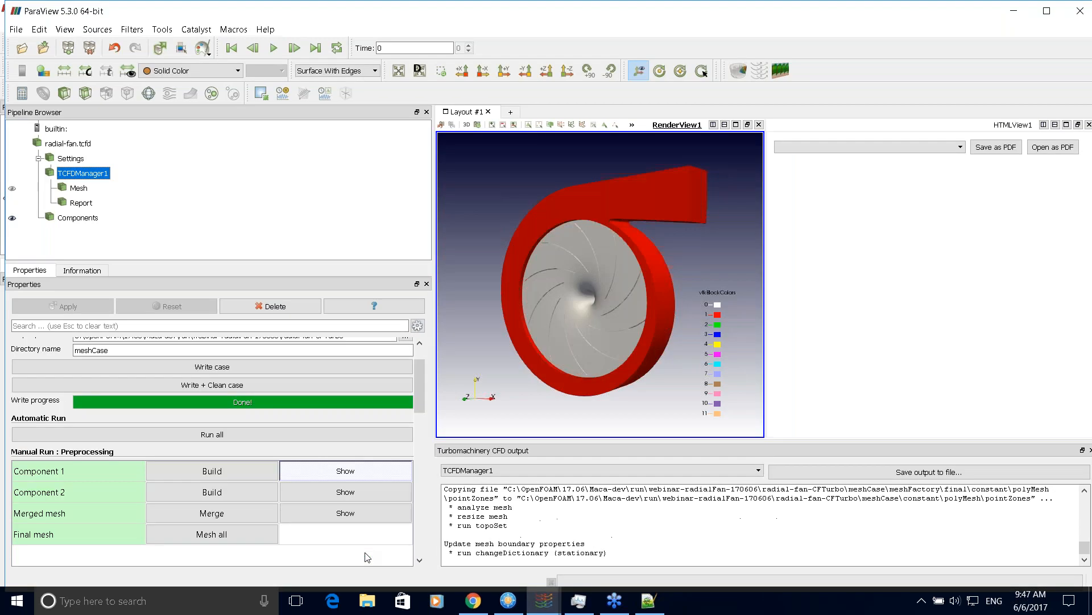
scroll(422, 373, "up", 2)
scroll(422, 391, "down", 4)
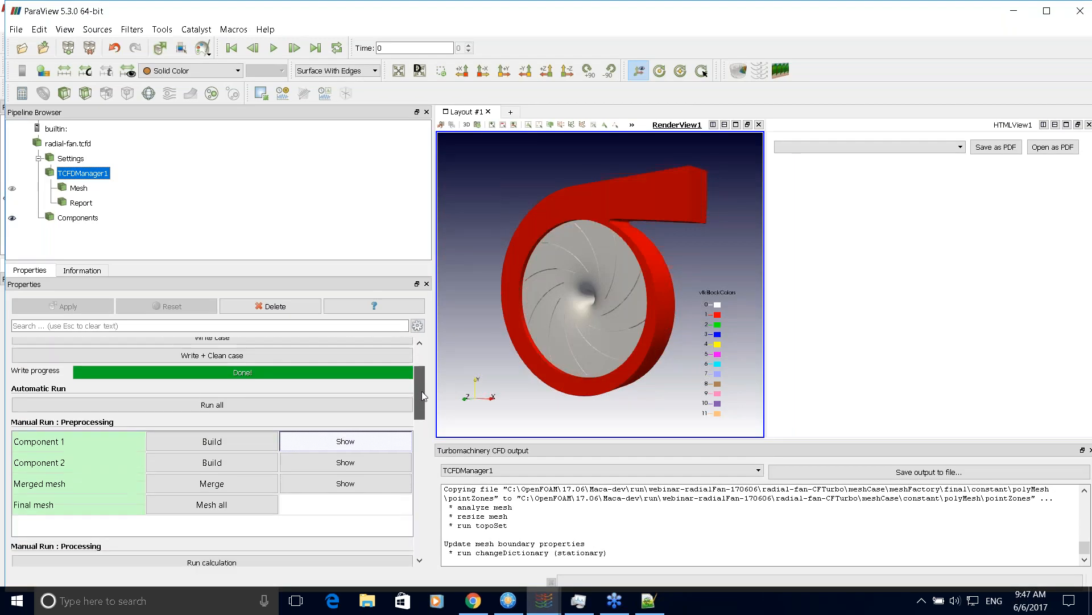
scroll(420, 381, "up", 2)
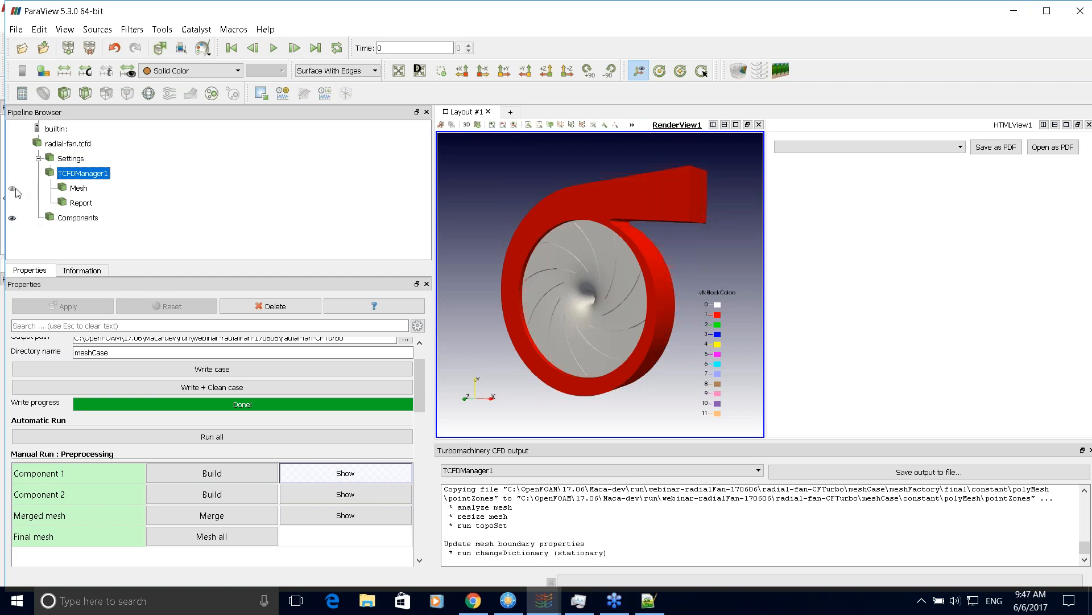
Show the Mesh object and hide the Components to inspect the impeller mesh up close
left_click(79, 188)
left_click(12, 189)
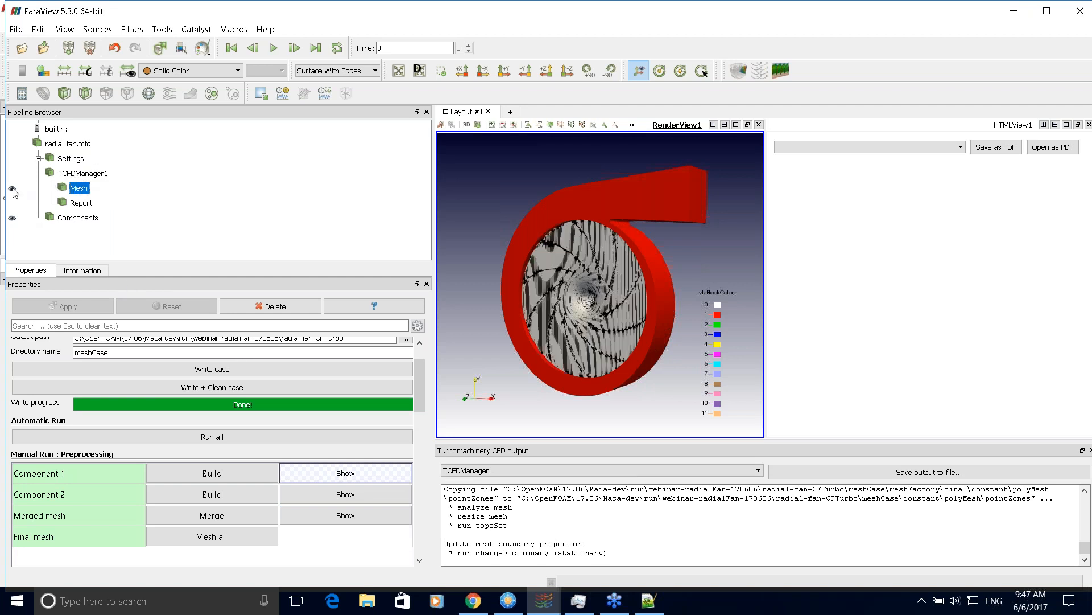
left_click(12, 217)
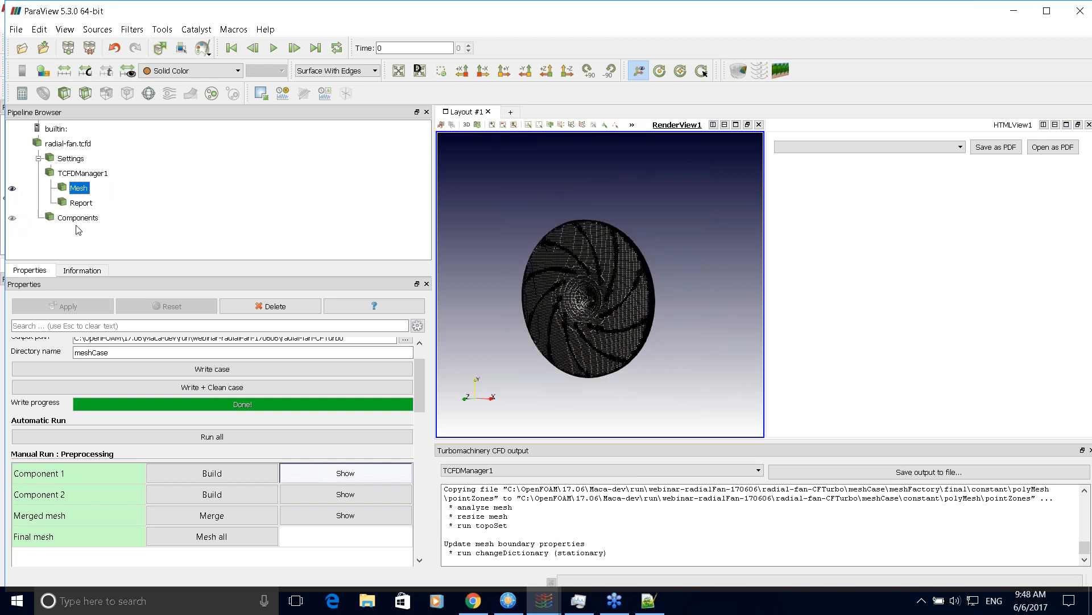
mouse_move(569, 305)
left_mouse_down()
mouse_move(585, 303)
mouse_move(554, 305)
left_mouse_up()
right_click_drag(584, 319, 588, 378)
left_click_drag(587, 373, 596, 317)
right_click_drag(597, 317, 596, 290)
Start the calculation of meshCase from the manual processing options
left_click_drag(425, 381, 422, 428)
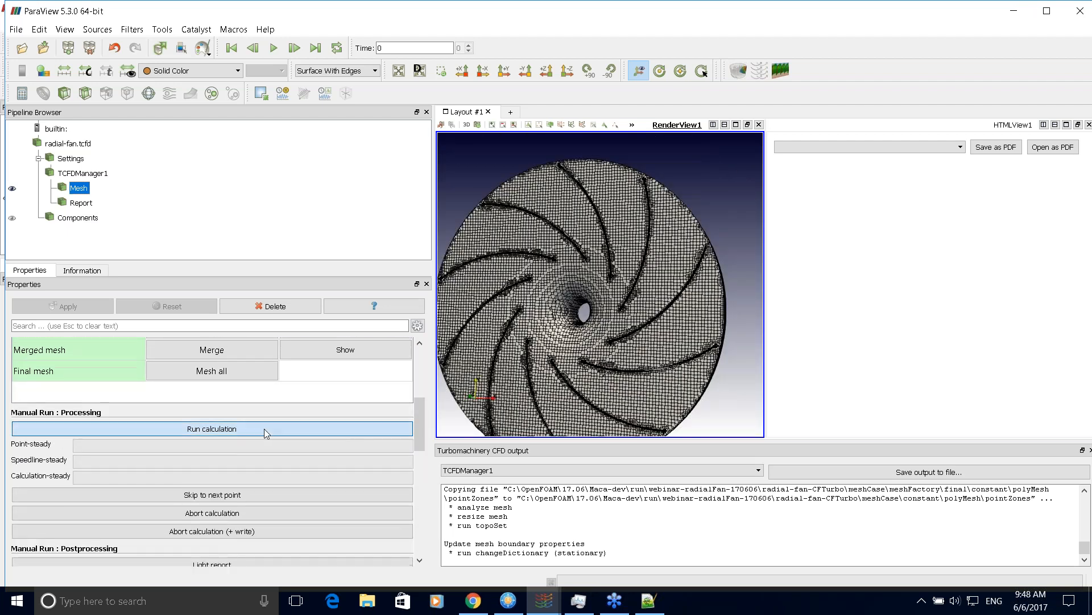
left_click(264, 428)
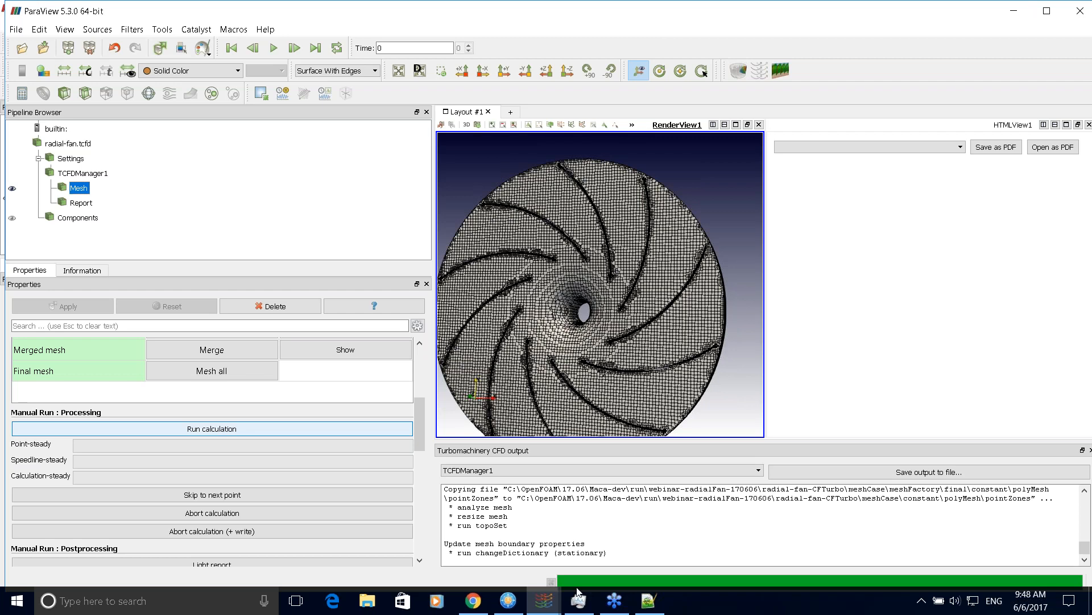
Switch to the ParaView window running webinarOnlineCase and review its calculation progress and the skip and abort options
left_click(543, 605)
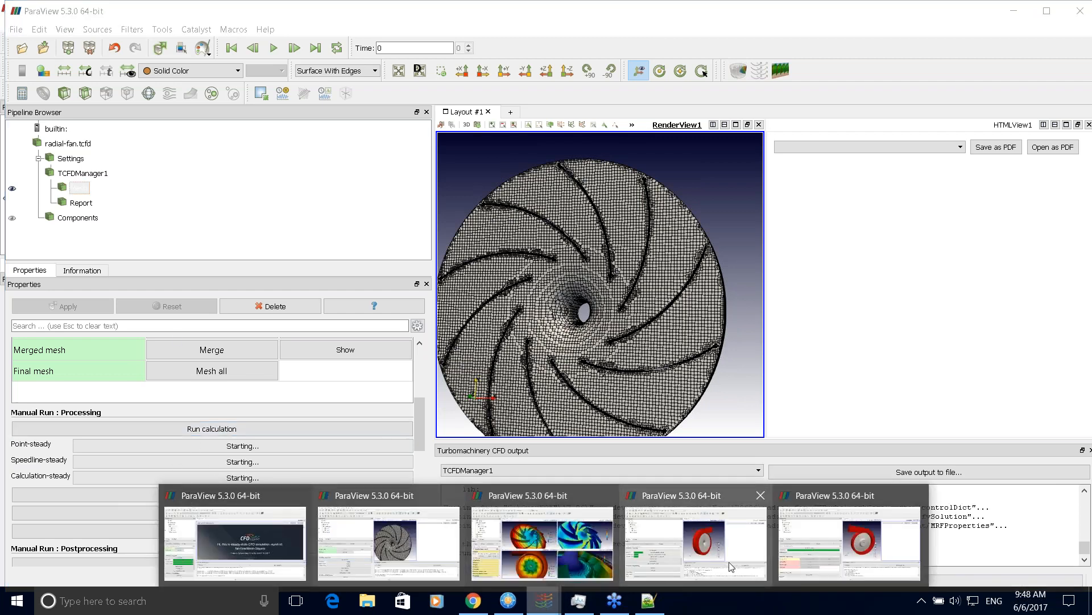
left_click(661, 563)
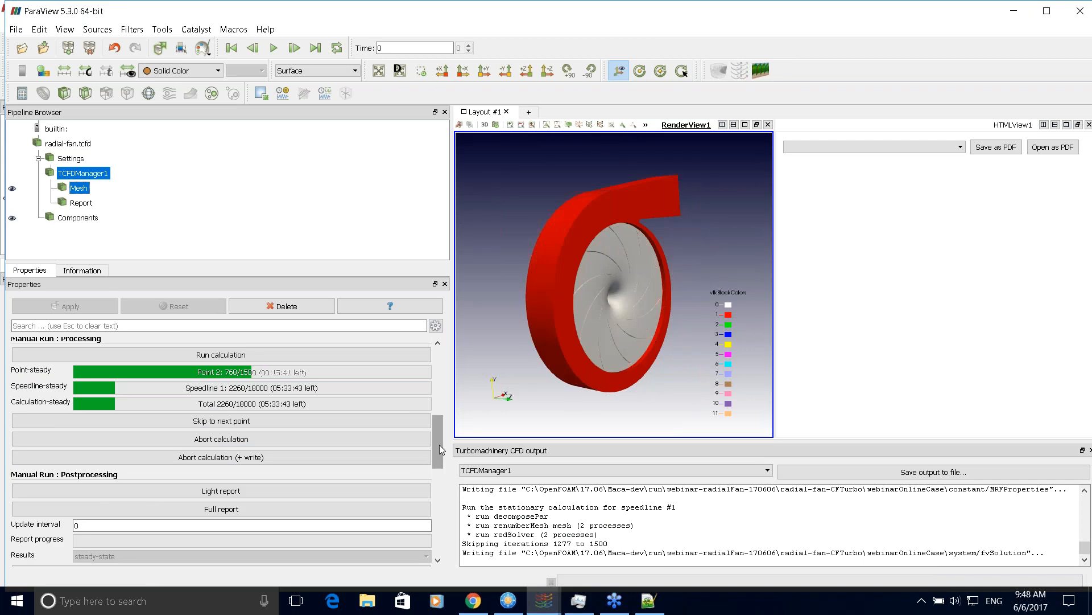
scroll(439, 438, "up", 2)
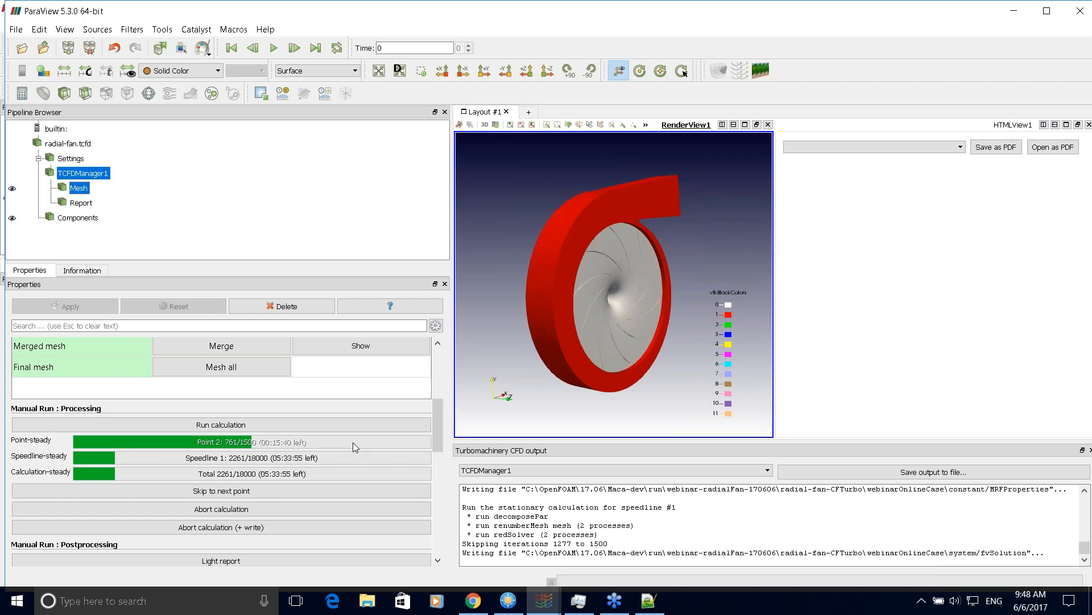
scroll(437, 446, "down", 1)
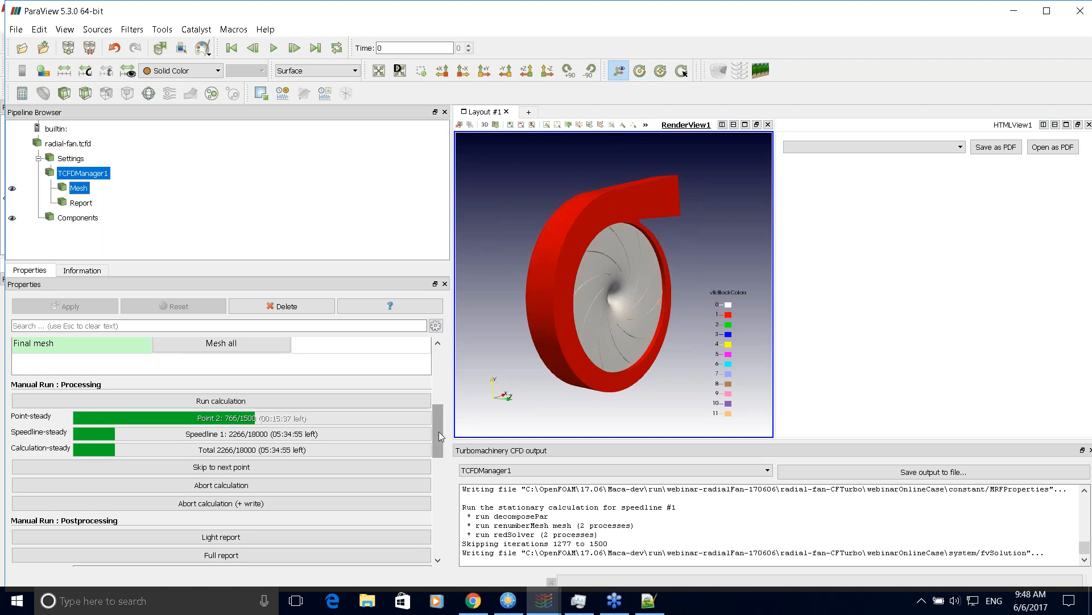
scroll(438, 429, "down", 2)
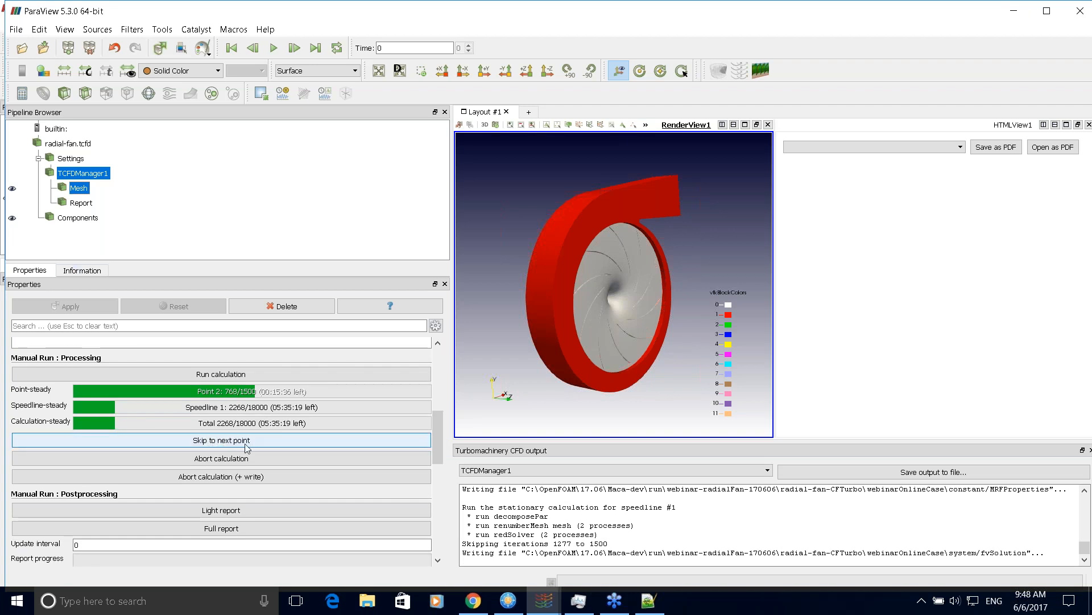
Generate the light report for webinarOnlineCase and widen the area that displays the model and report
left_click_drag(433, 422, 439, 441)
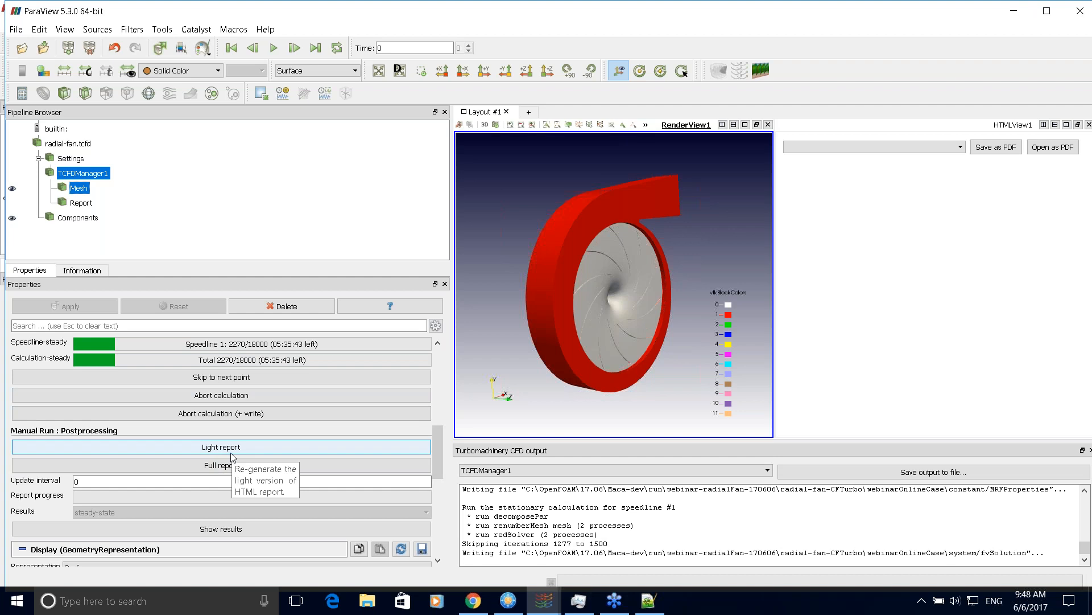
left_click(207, 450)
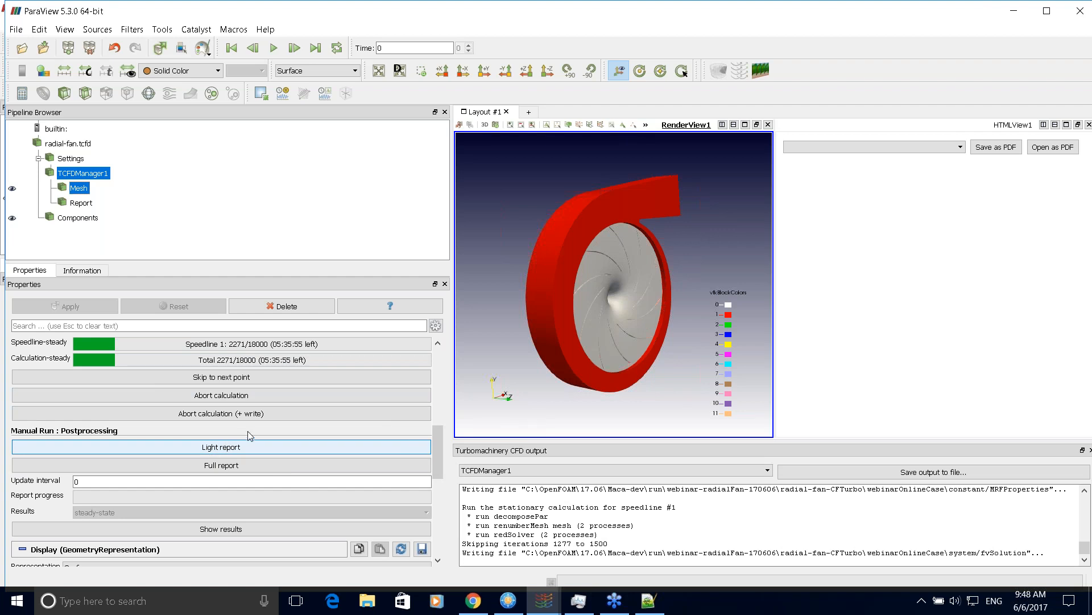
left_click(181, 450)
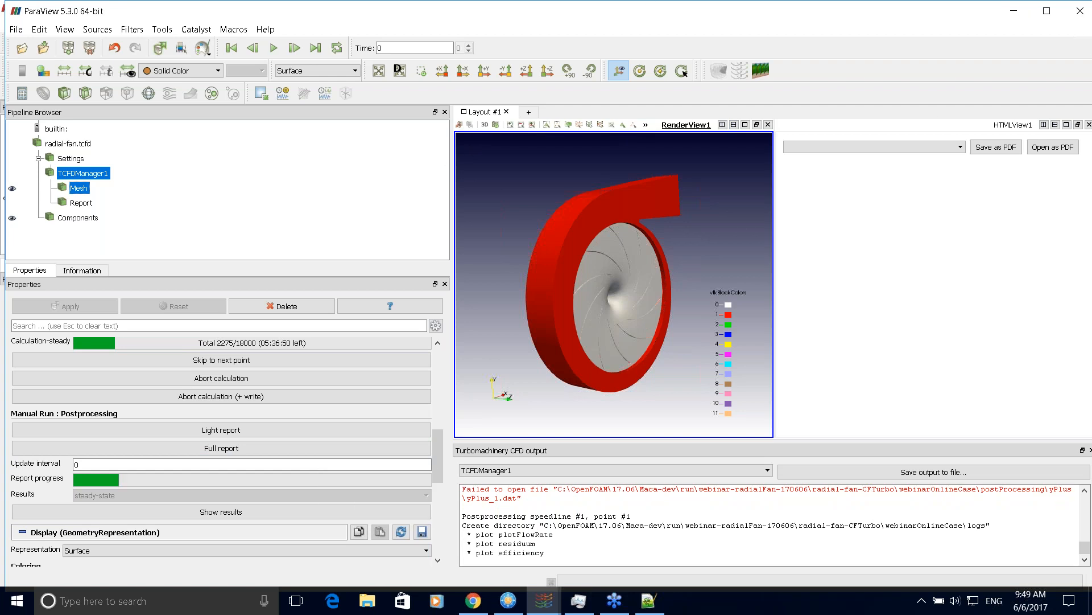
left_click_drag(436, 167, 285, 170)
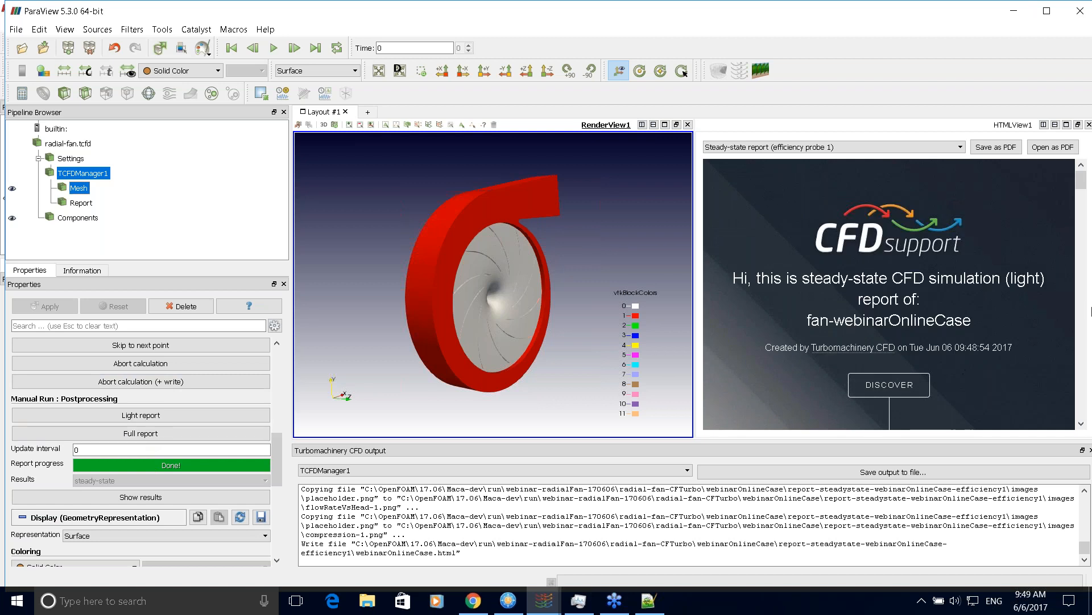
Examine the light report's simulation stats, flow rate, residuals, per-point table and efficiency plots
scroll(821, 260, "down", 1)
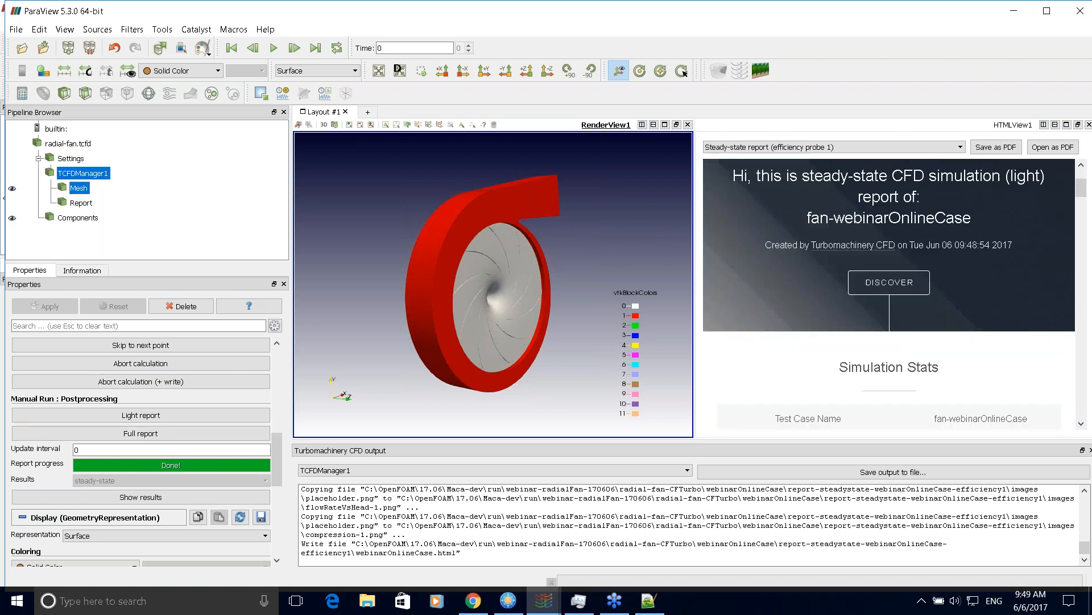
scroll(938, 275, "down", 6)
scroll(938, 275, "up", 2)
scroll(922, 310, "down", 5)
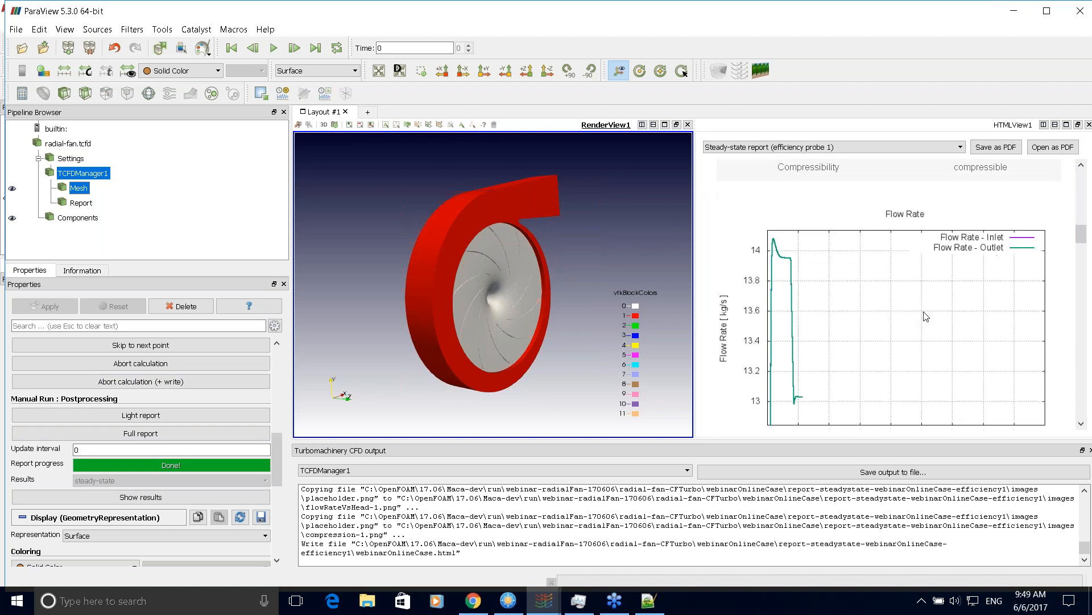
scroll(856, 271, "down", 2)
scroll(925, 272, "down", 7)
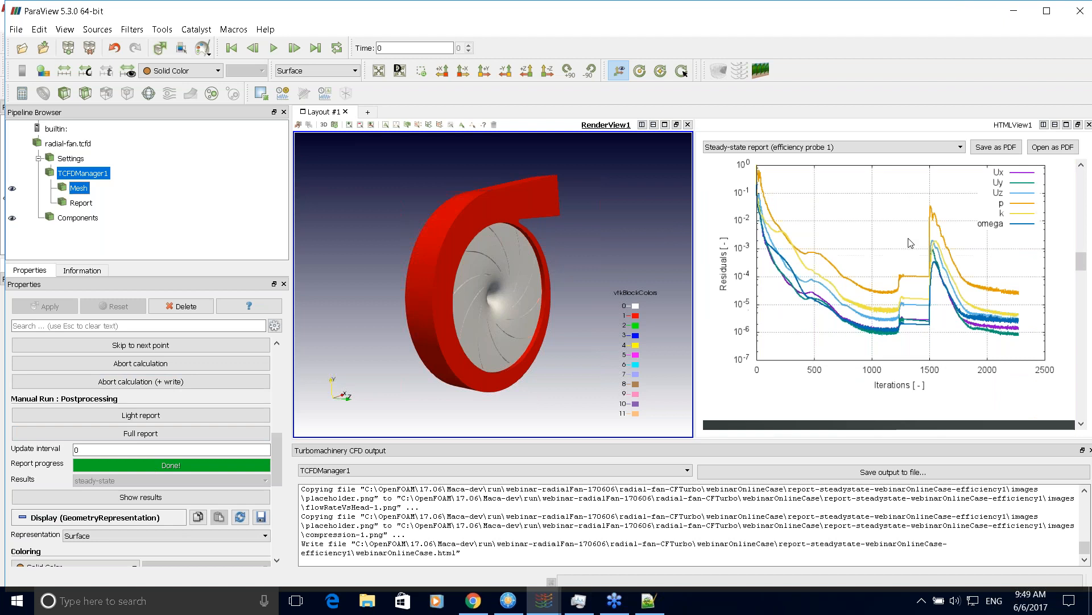
scroll(826, 190, "down", 7)
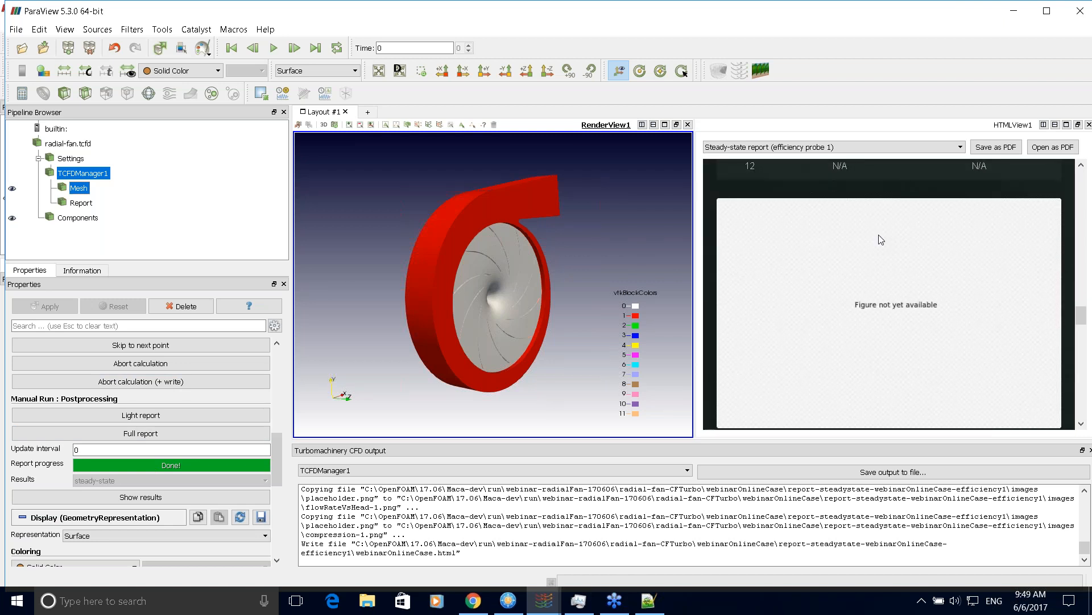
scroll(870, 262, "up", 1)
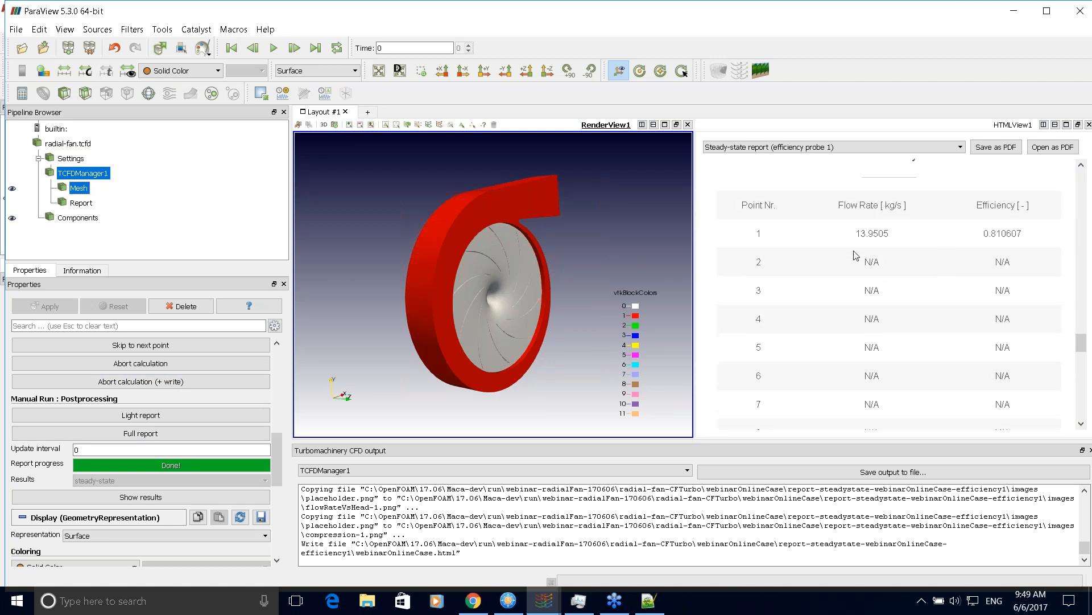
double_click(1003, 237)
left_click(971, 244)
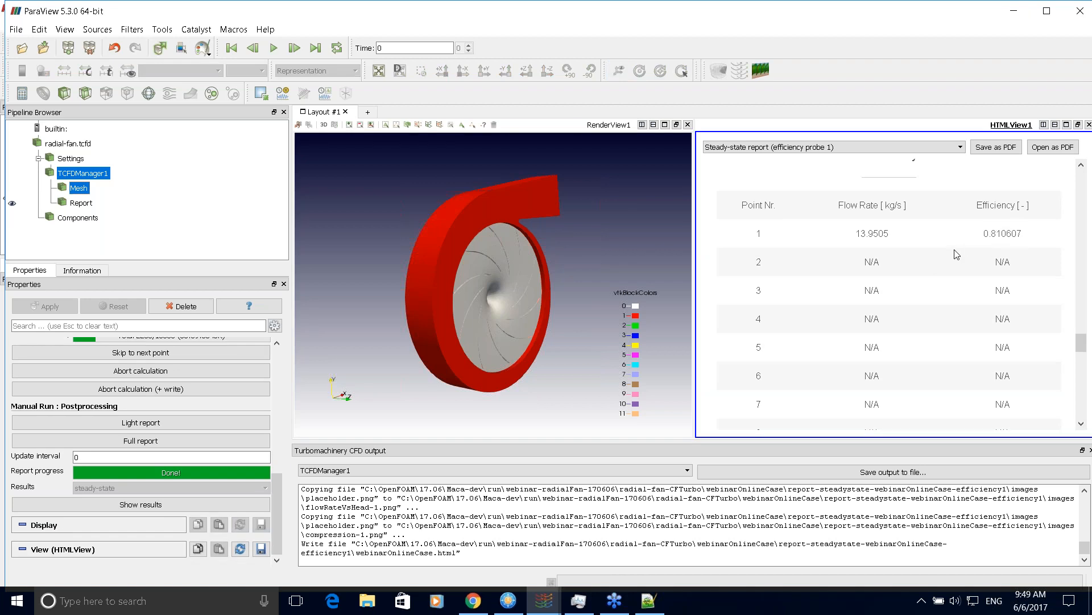
scroll(957, 254, "down", 10)
scroll(946, 247, "down", 5)
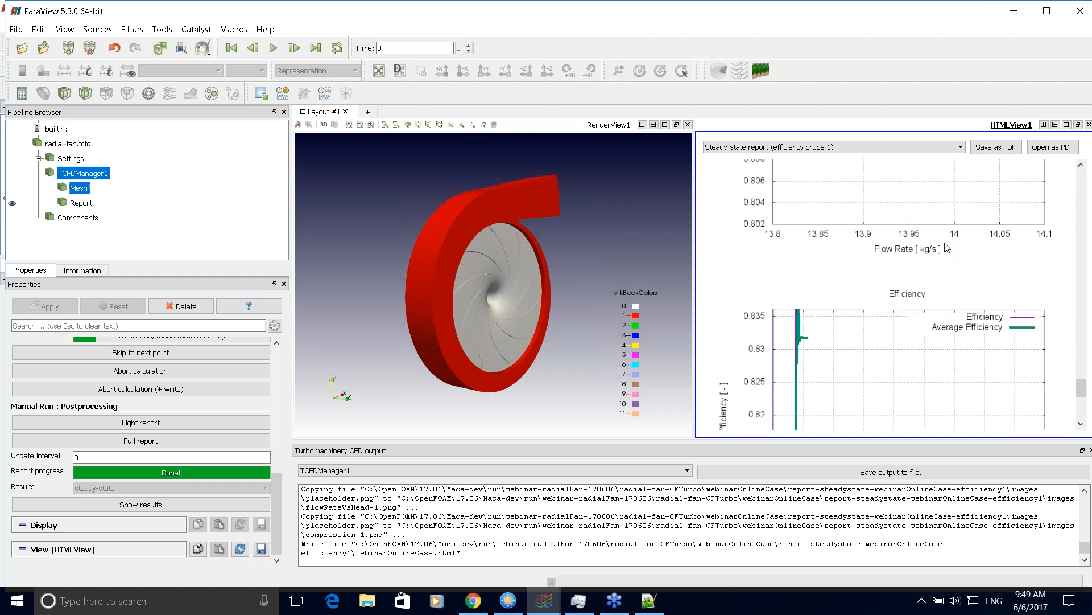
Switch to the ParaView window with the computed finerMesh-3layers case and examine its report's simulation stats, flow rate and residuals
left_click(544, 601)
left_click(225, 542)
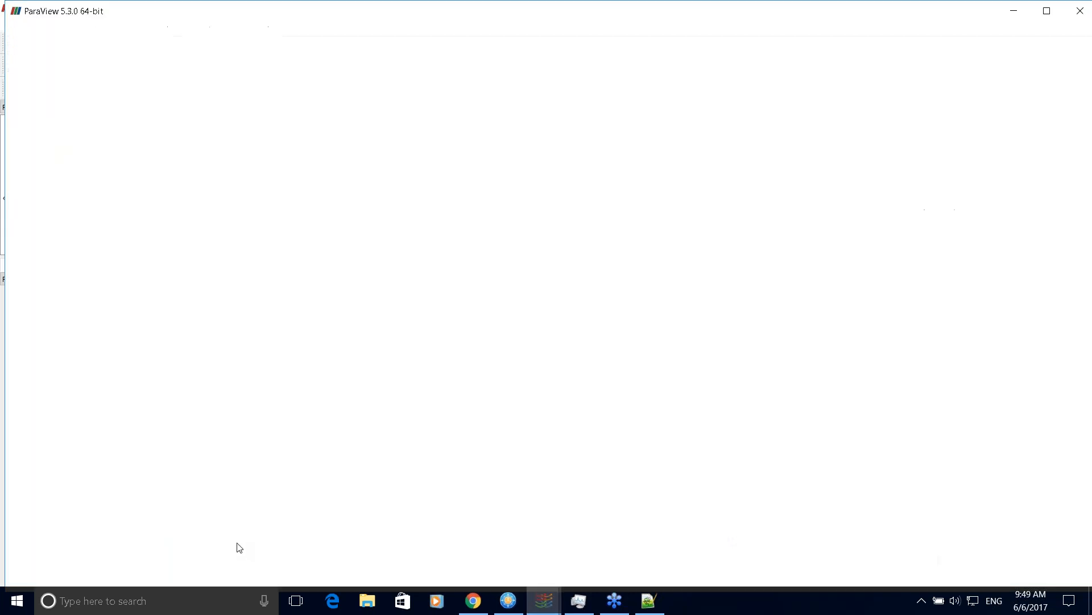
scroll(238, 490, "down", 1)
scroll(238, 490, "down", 2)
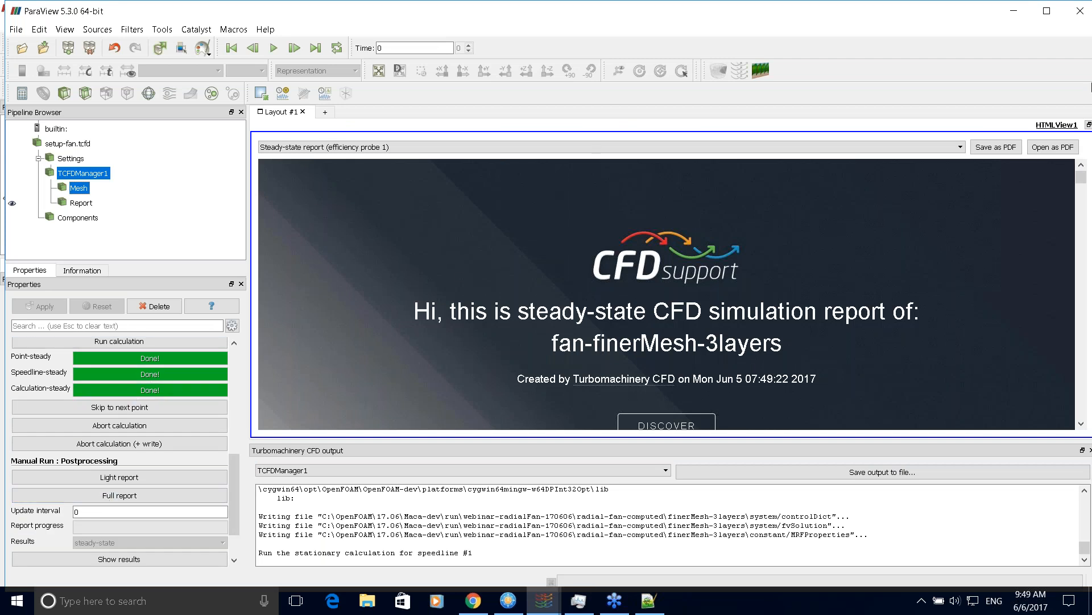
scroll(798, 247, "down", 4)
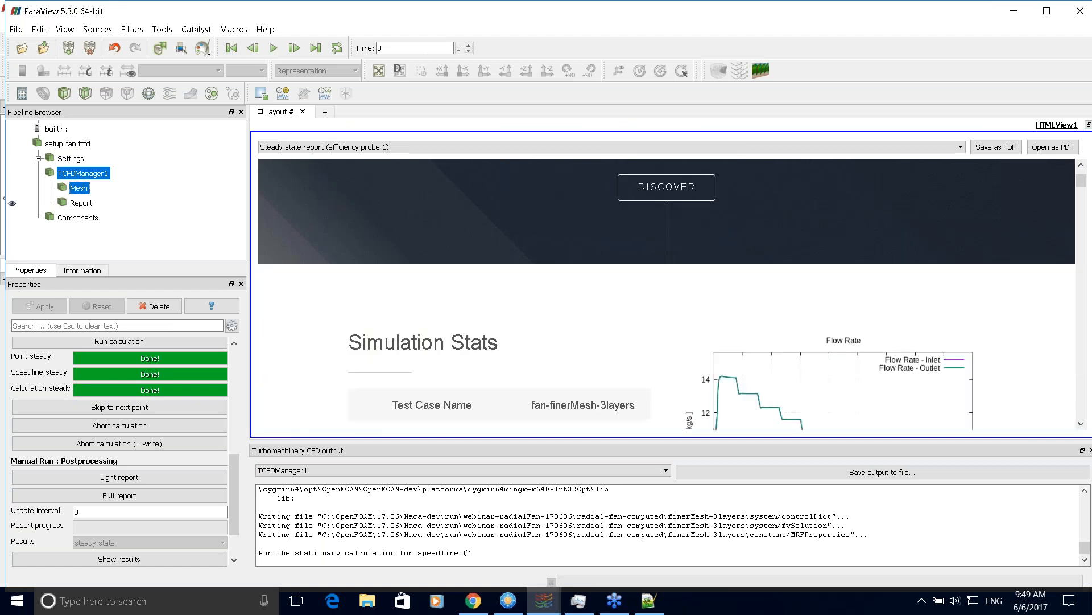
scroll(733, 244, "down", 3)
scroll(666, 285, "down", 1)
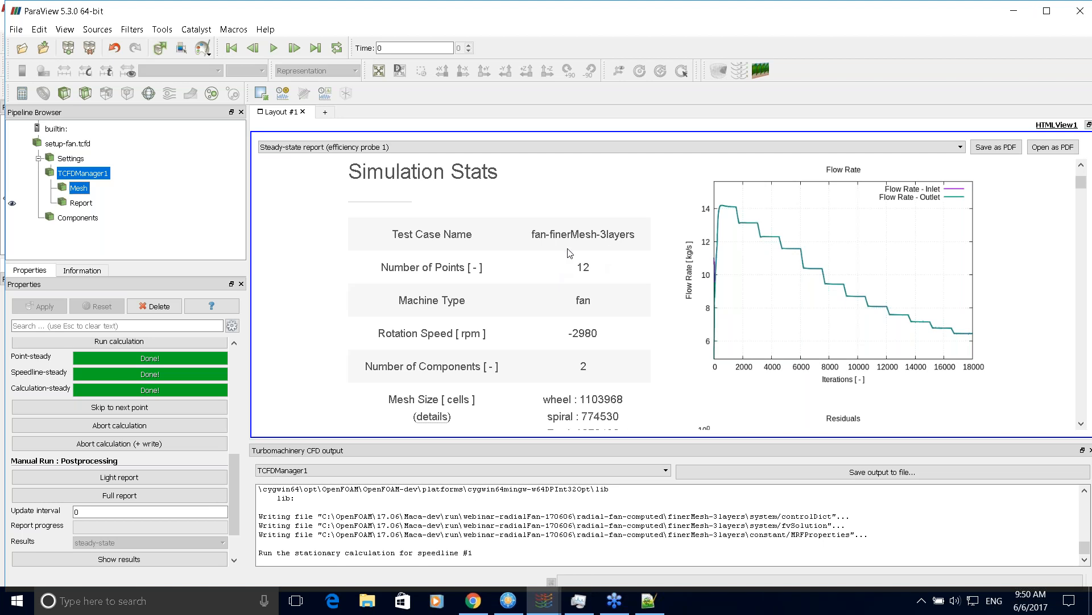
scroll(612, 253, "down", 4)
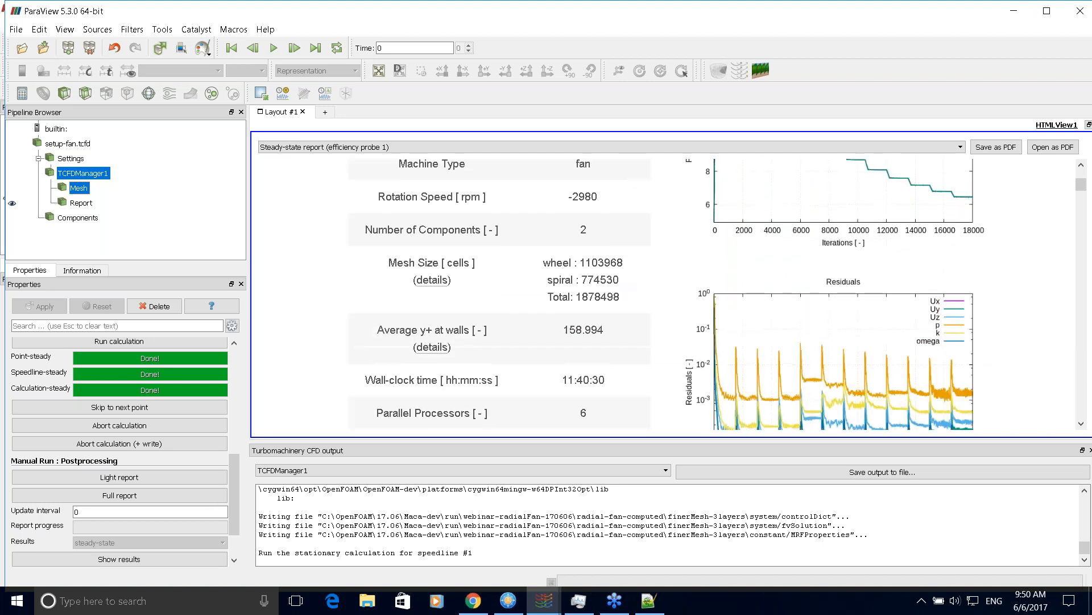
scroll(629, 270, "down", 3)
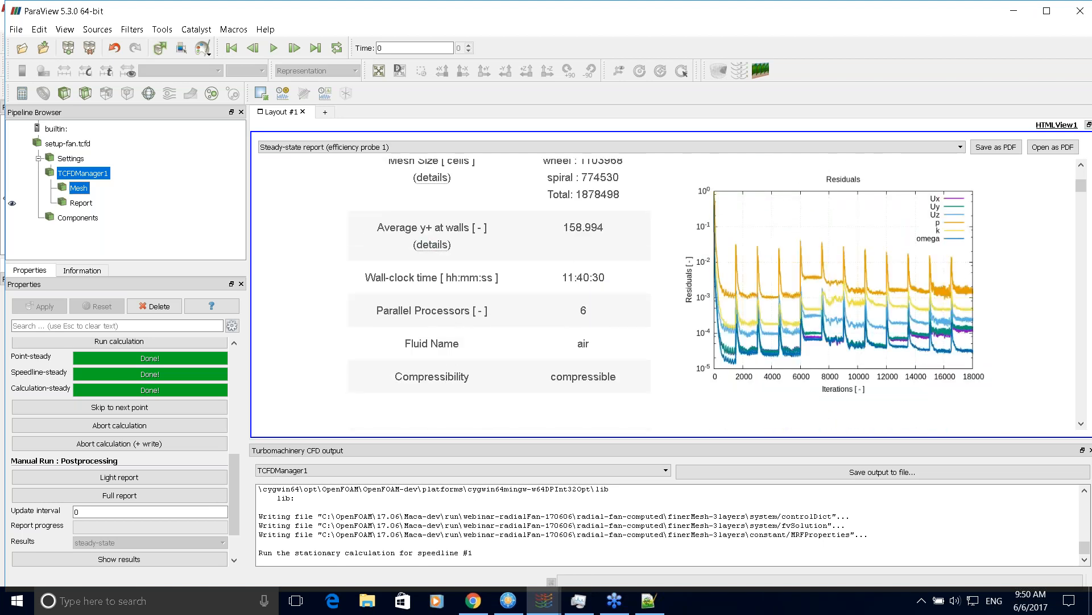
Examine the report's simulation stats and the Fan Characteristic table of flow and compression numbers with its Phi-Psi plot
scroll(516, 236, "down", 1)
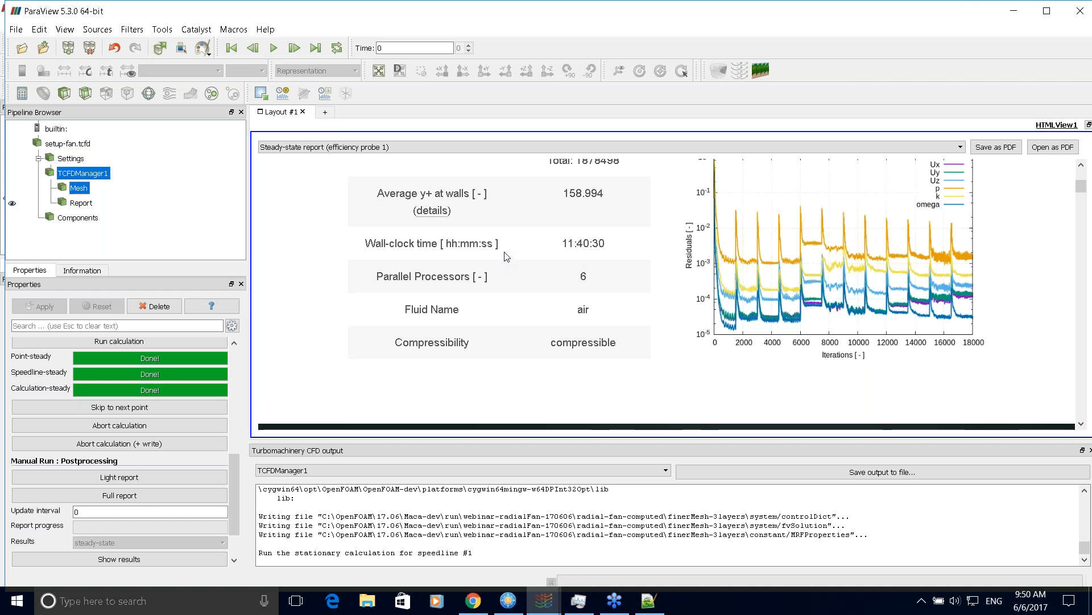
scroll(547, 259, "down", 4)
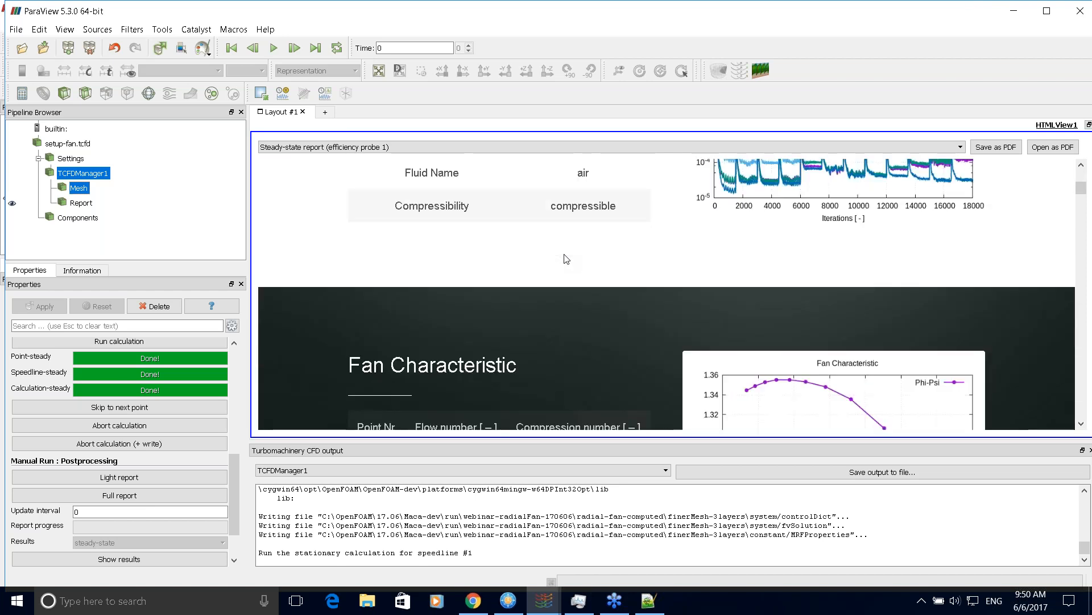
scroll(565, 258, "down", 5)
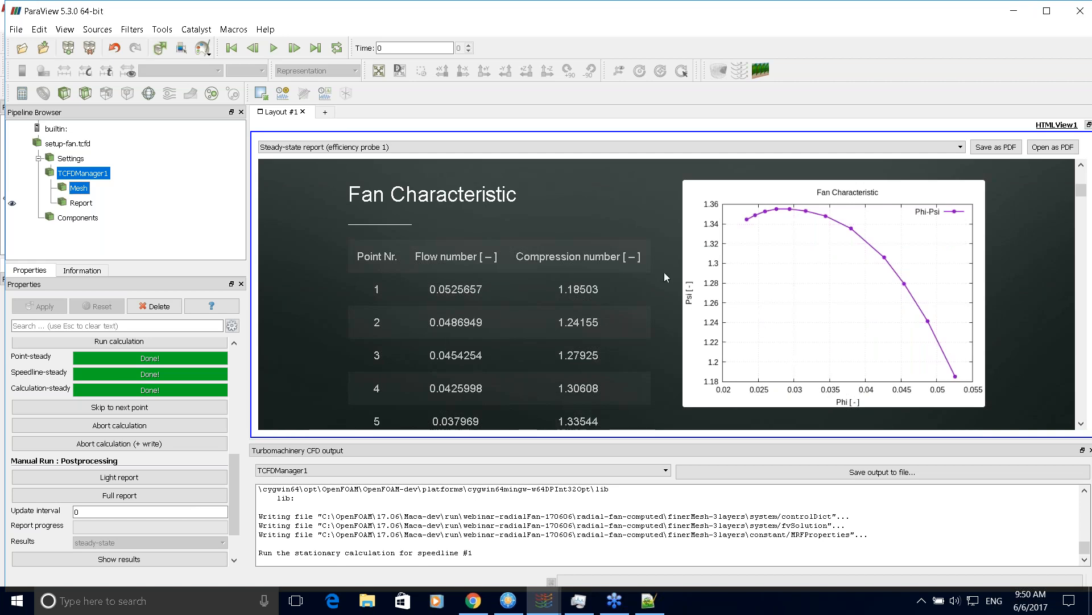
scroll(861, 357, "down", 1)
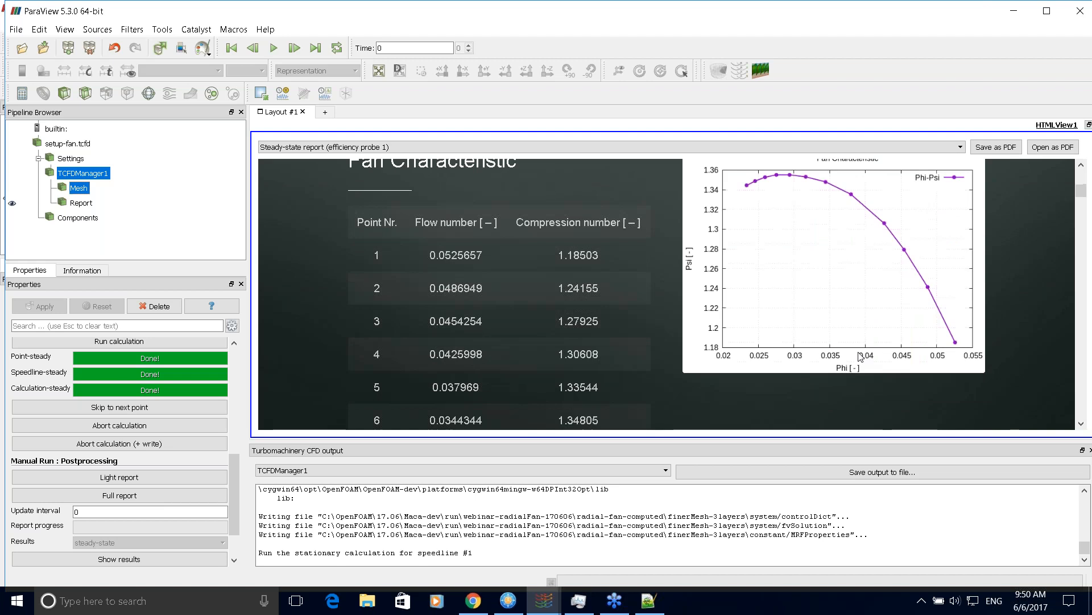
scroll(817, 337, "down", 2)
scroll(695, 329, "down", 6)
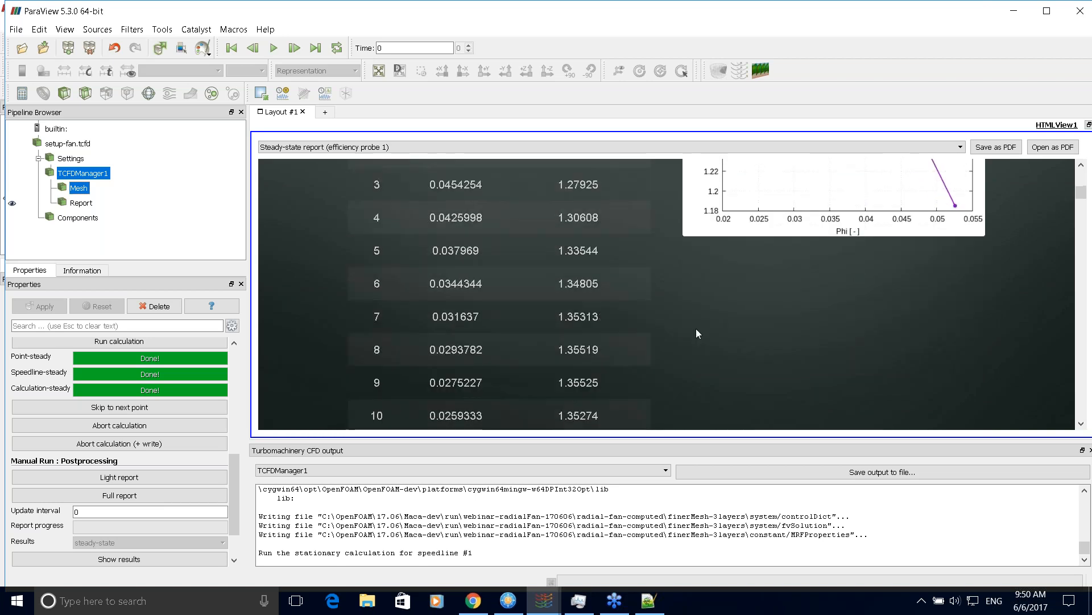
scroll(609, 306, "up", 3)
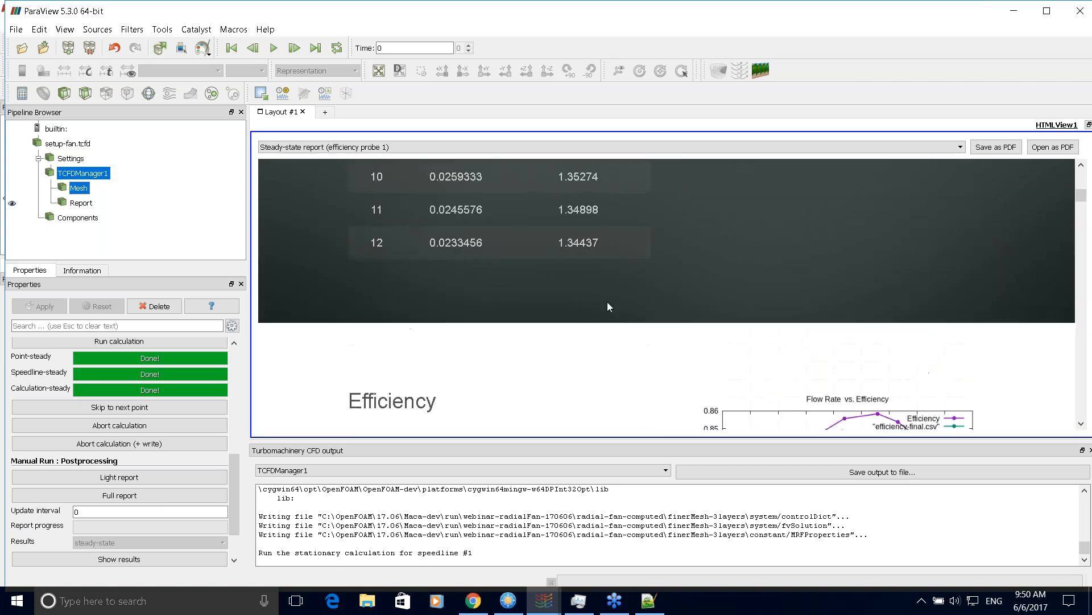
scroll(607, 302, "up", 10)
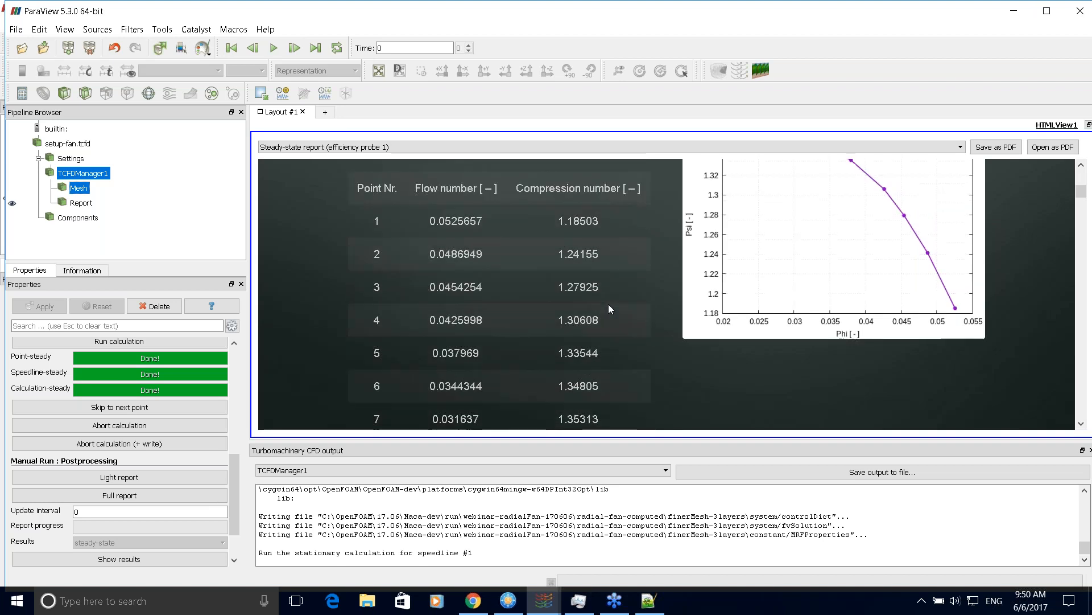
Examine the report's Efficiency table and compare the computed flow rate vs. efficiency curve with the efficiency-final.csv curve
scroll(751, 307, "down", 13)
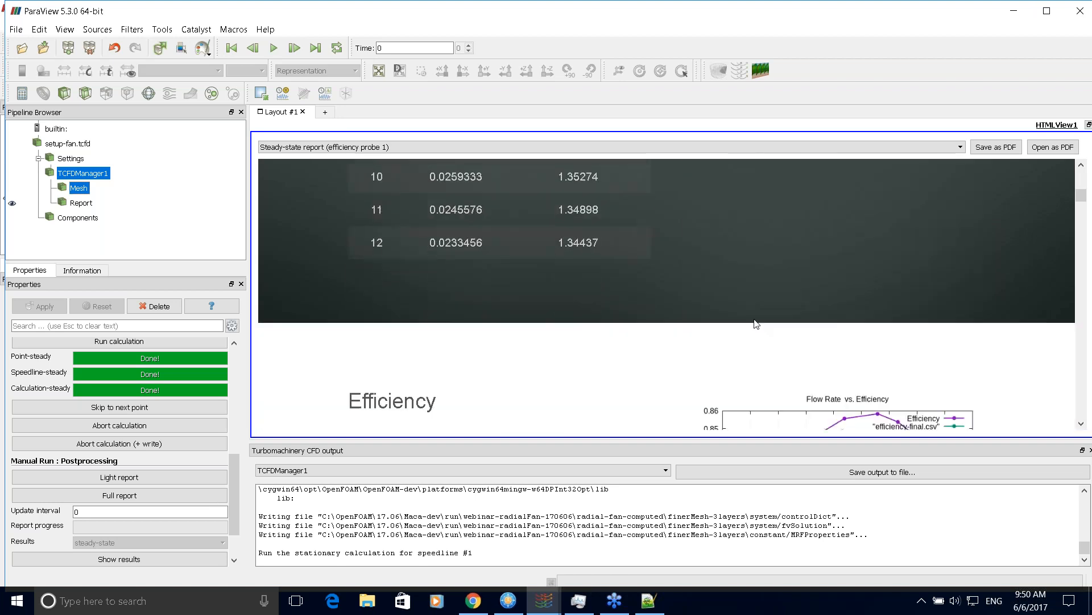
scroll(756, 325, "down", 1)
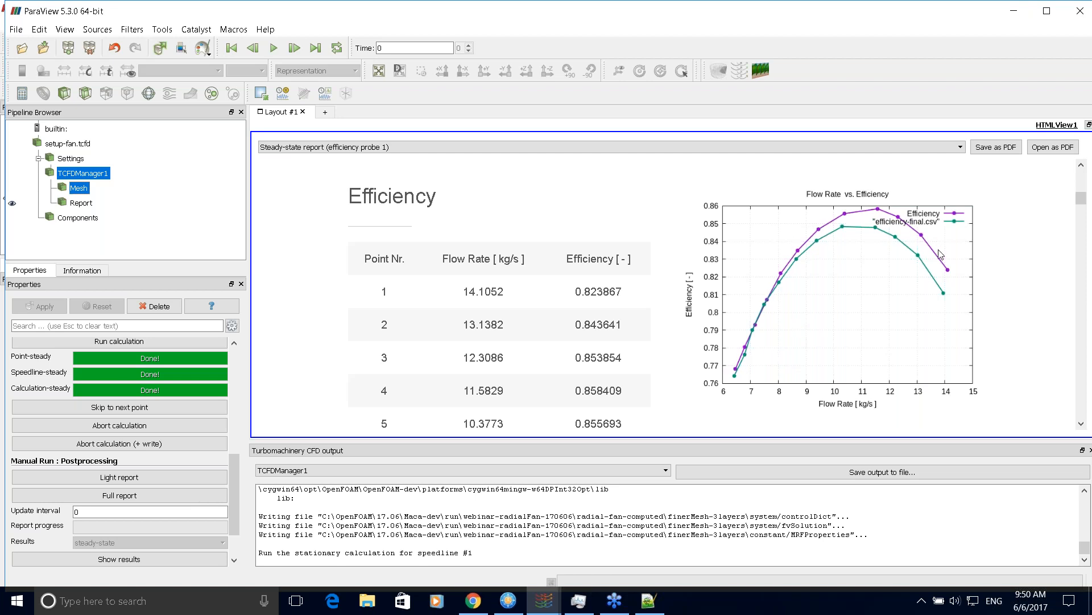
scroll(743, 362, "up", 1)
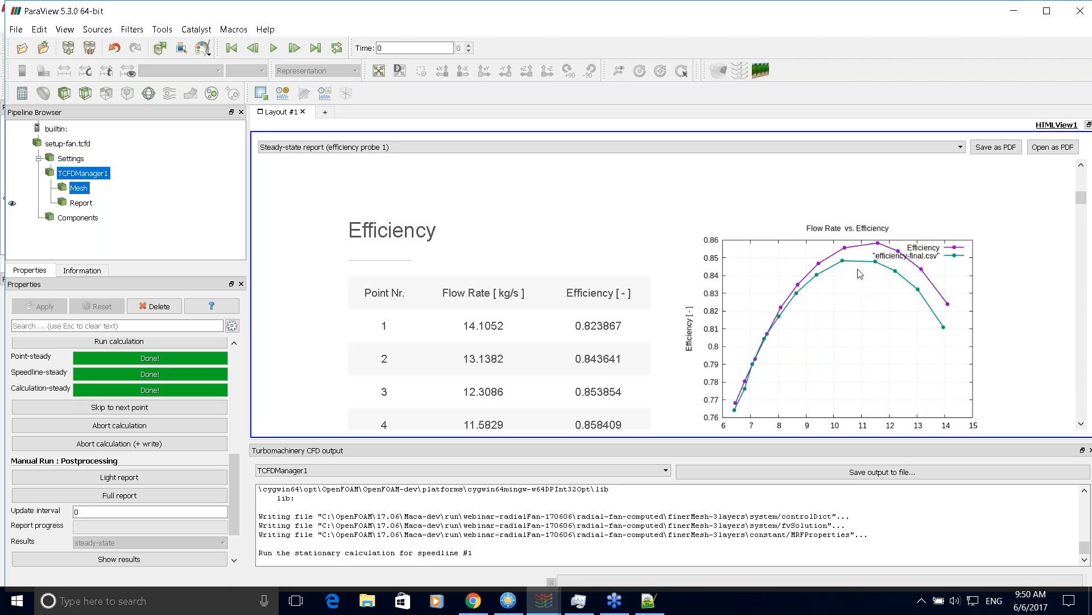
scroll(860, 274, "down", 8)
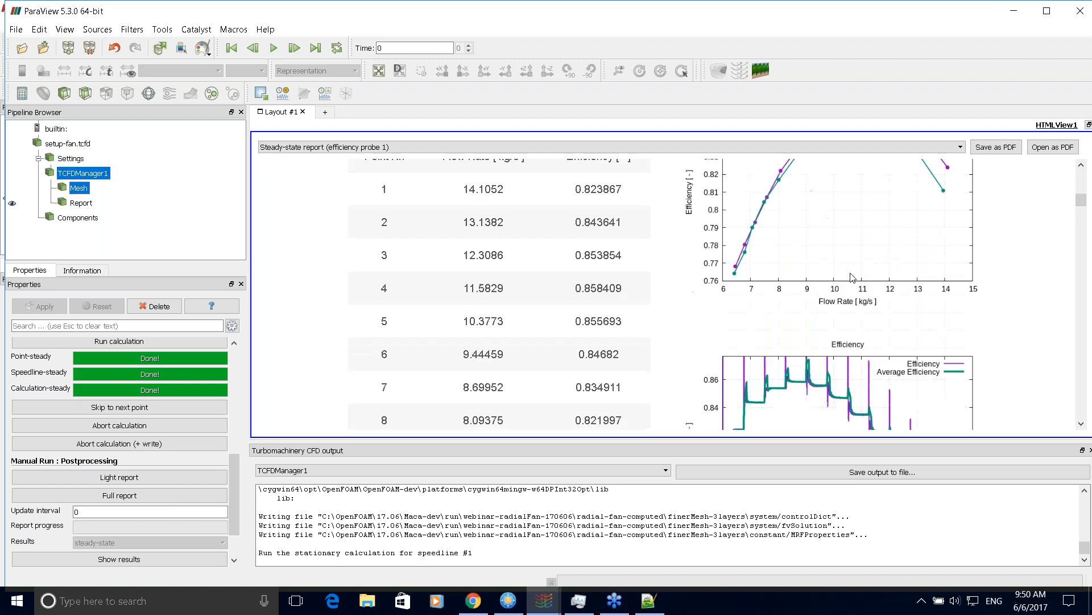
Examine the report's tables and plots for torque, total pressure difference, total pressure per interfaces and total temperature difference
scroll(853, 277, "down", 3)
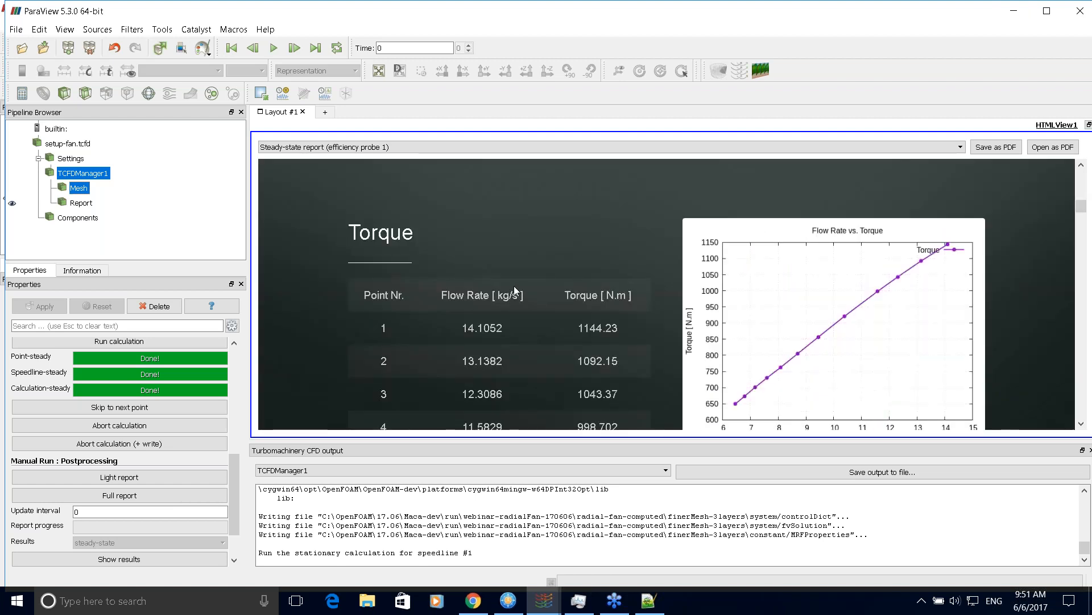
scroll(394, 248, "down", 13)
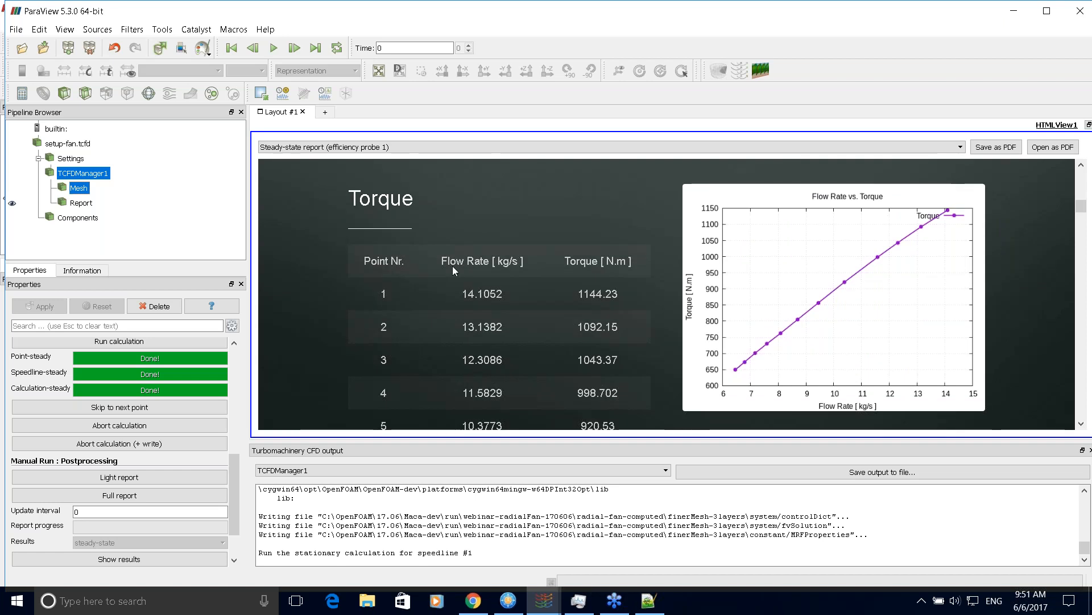
scroll(575, 237, "down", 8)
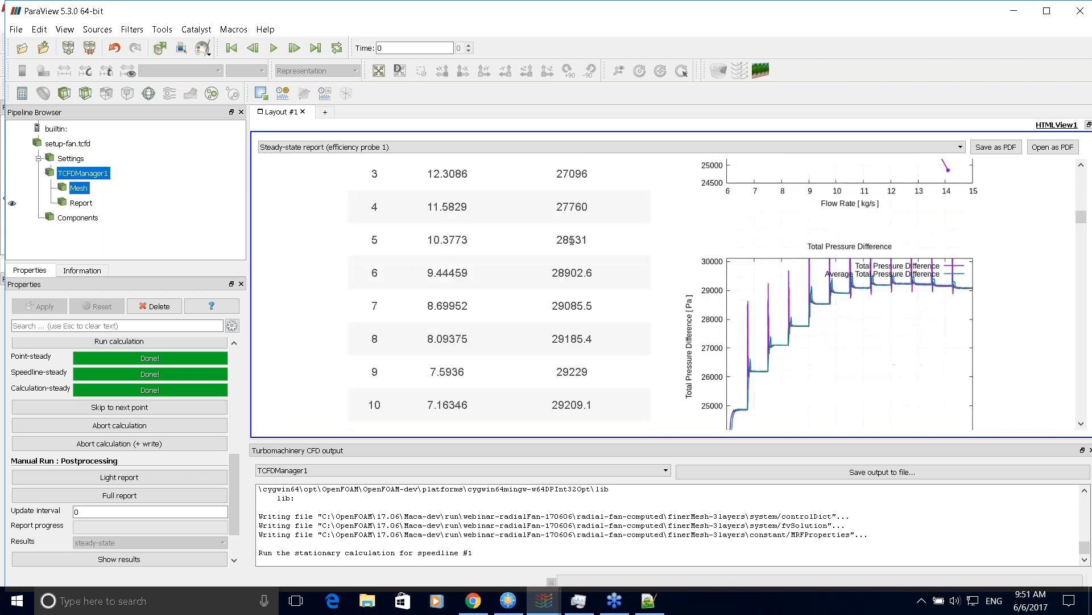
scroll(593, 248, "up", 5)
scroll(593, 247, "up", 2)
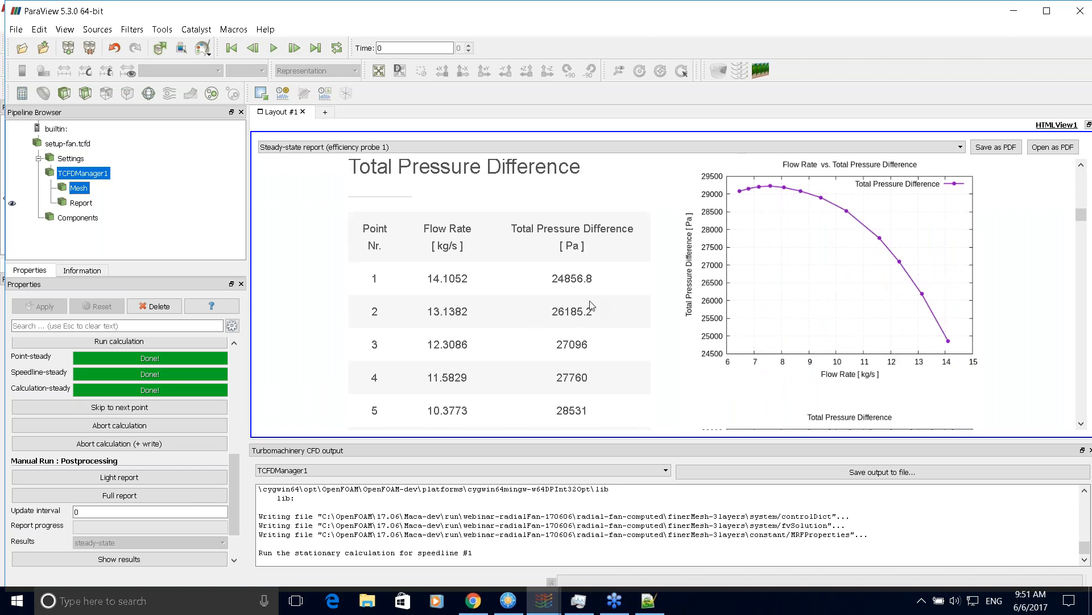
scroll(565, 297, "down", 2)
scroll(566, 297, "down", 15)
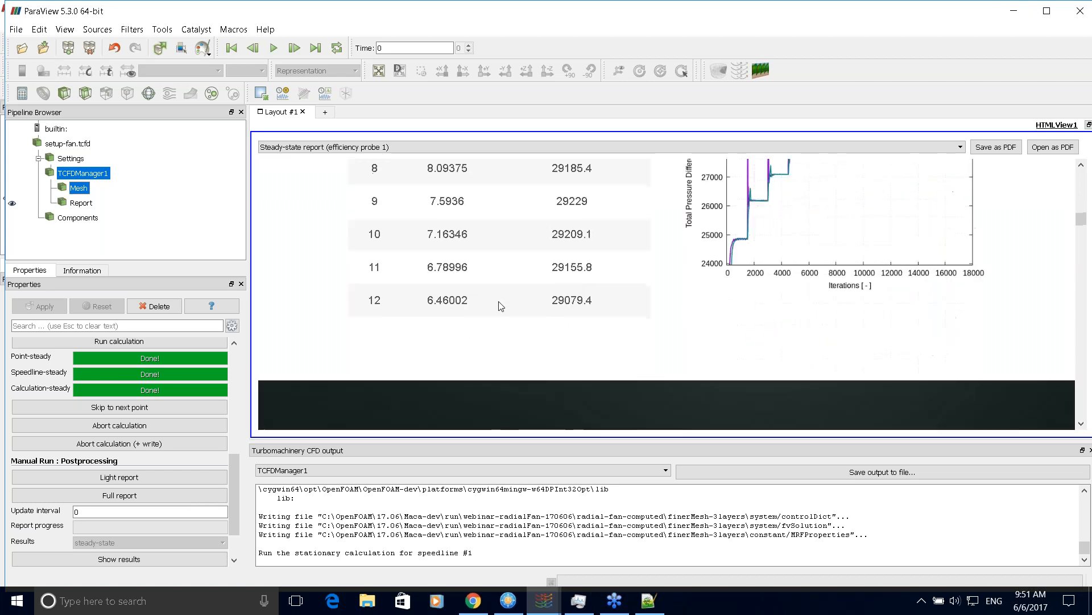
scroll(417, 296, "down", 10)
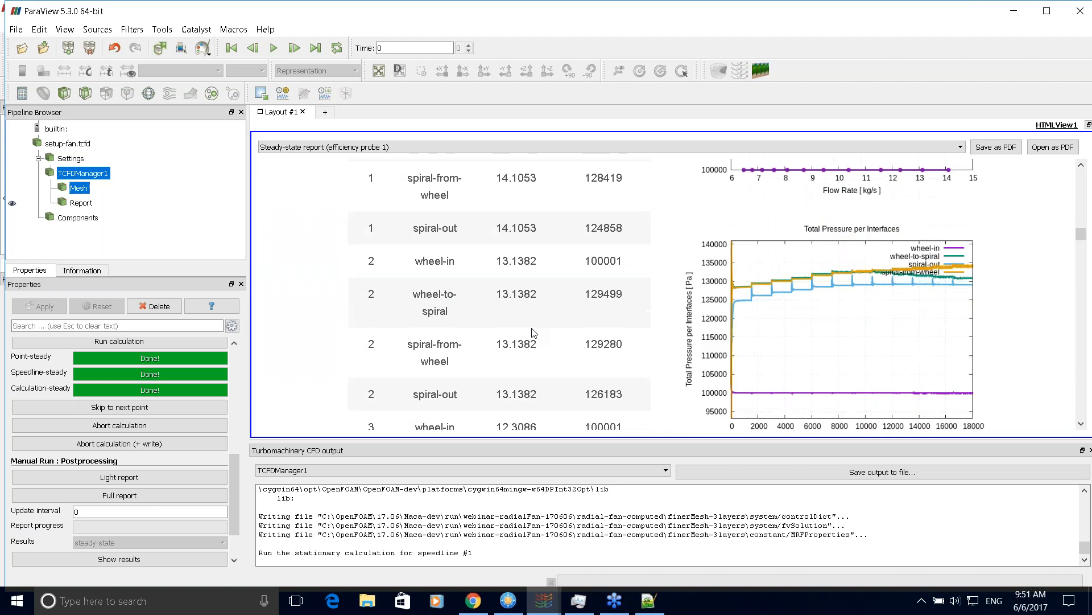
scroll(590, 348, "down", 8)
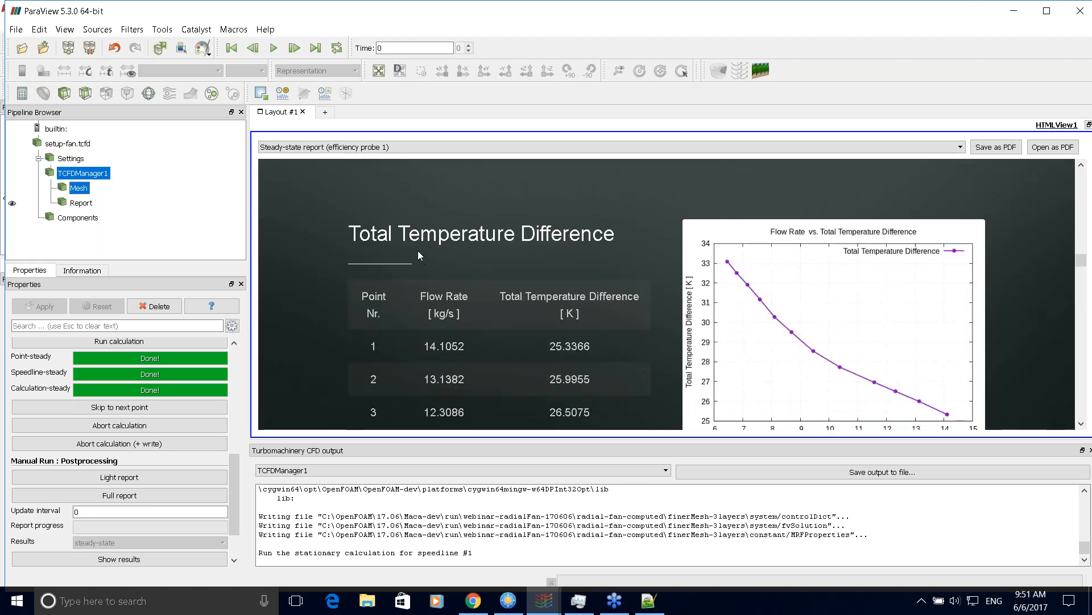
Expand Setup #1 under Blade to Blade View and examine the wheel's pressure images at height 0.25 through point 12
scroll(418, 251, "down", 15)
left_click_drag(1081, 272, 1091, 367)
scroll(800, 318, "up", 3)
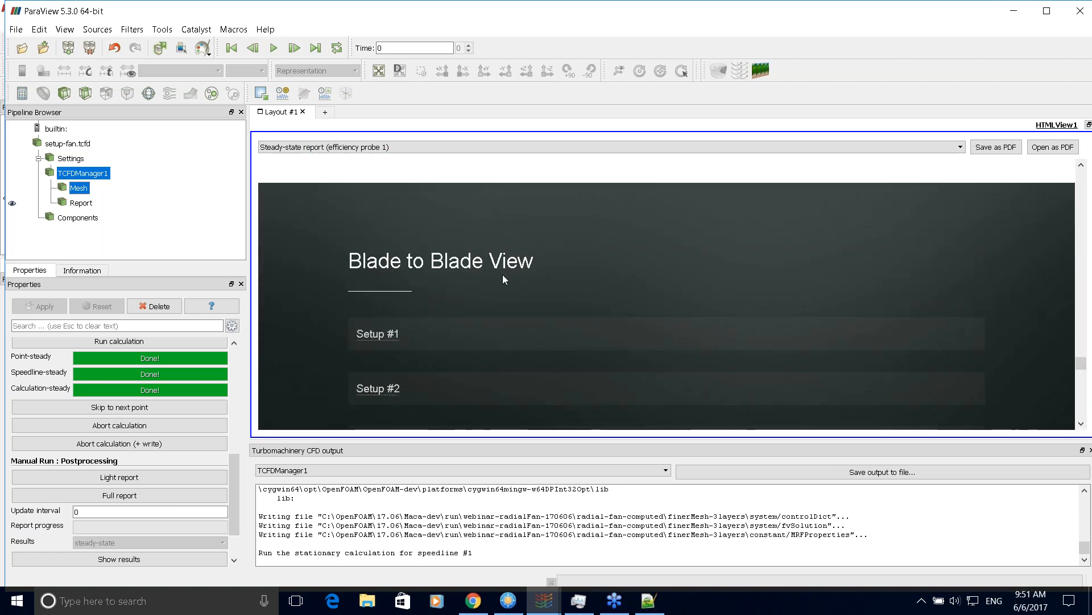
scroll(488, 254, "down", 2)
left_click(375, 268)
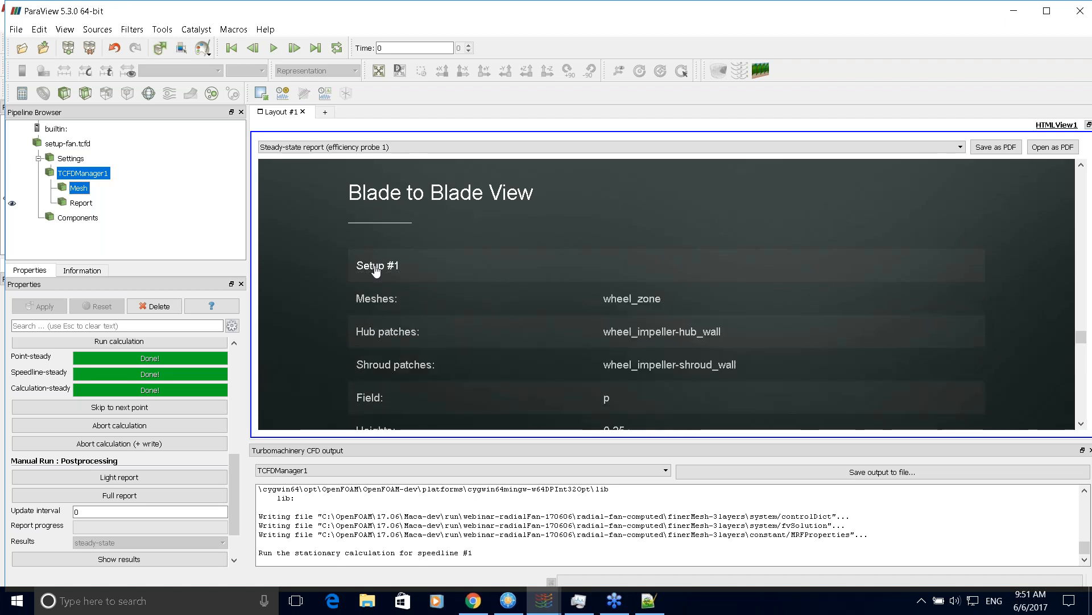
scroll(528, 240, "down", 1)
scroll(657, 314, "down", 2)
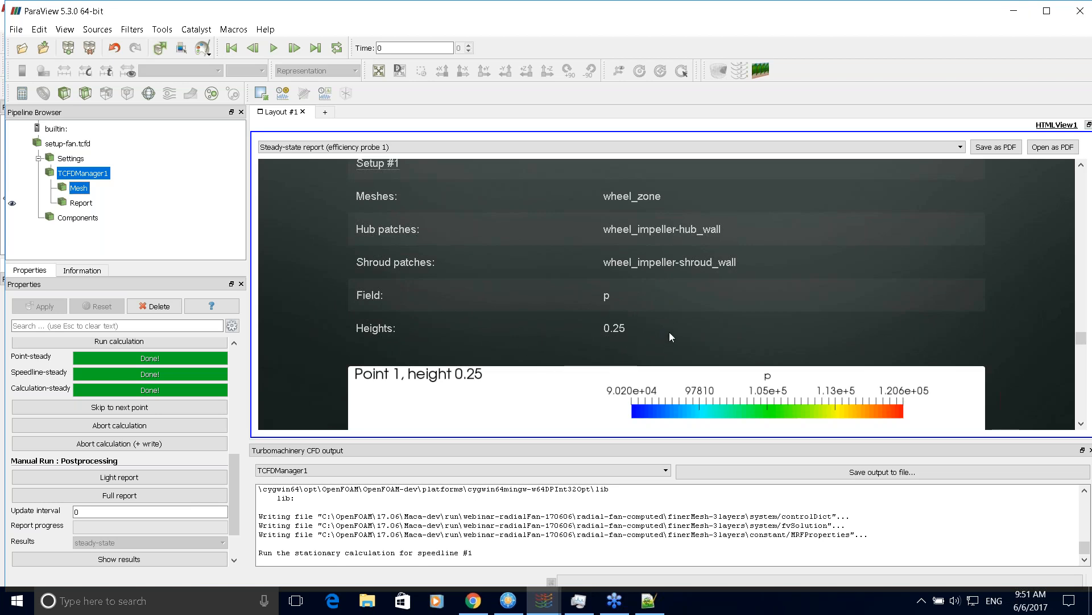
scroll(670, 340, "down", 4)
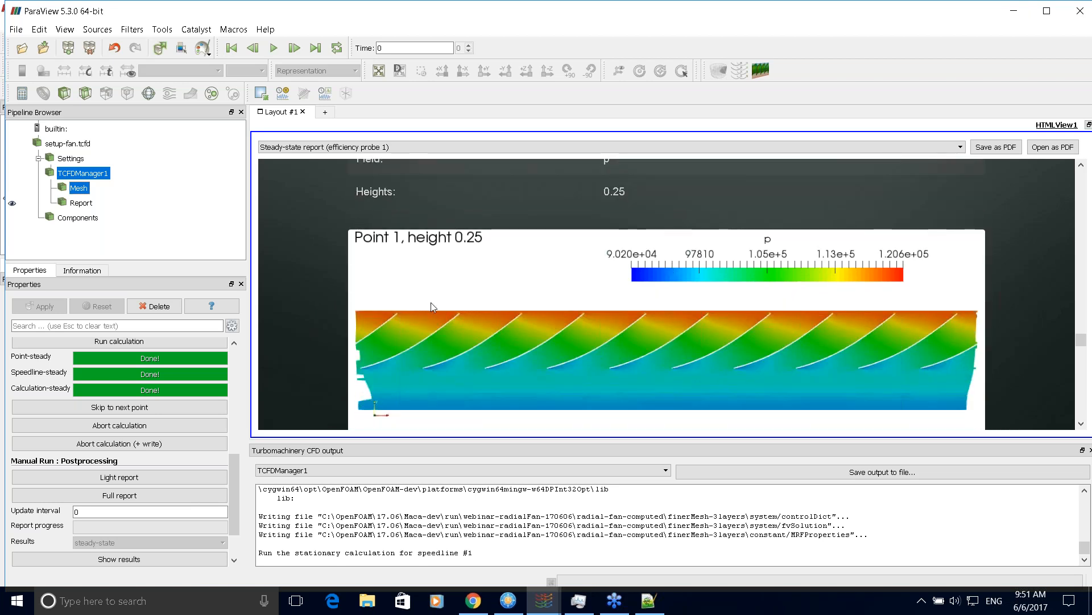
scroll(542, 362, "down", 16)
scroll(560, 357, "down", 17)
scroll(563, 333, "down", 20)
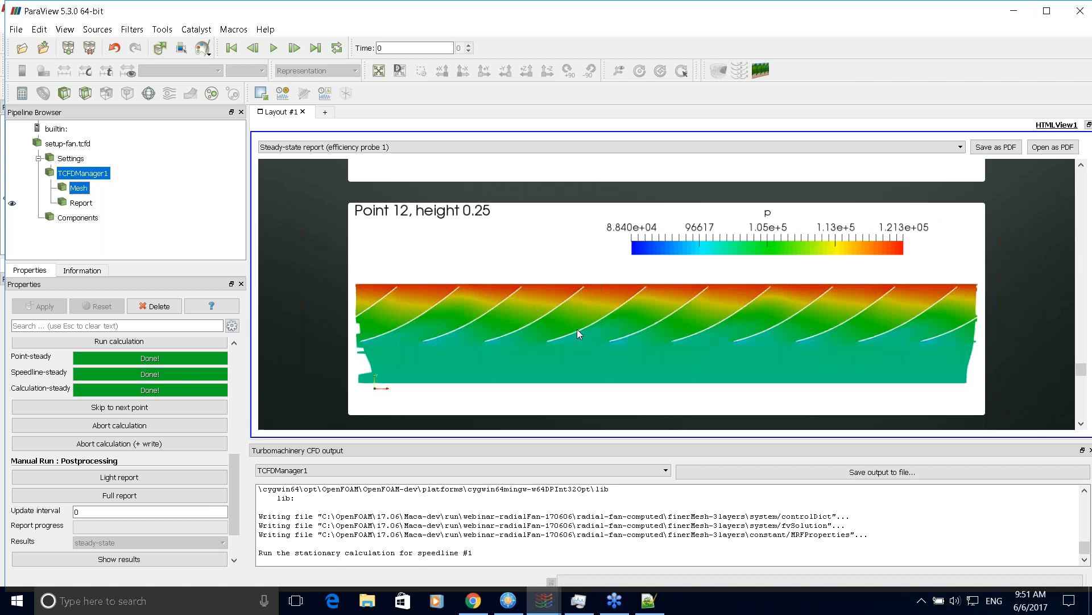
scroll(577, 328, "down", 3)
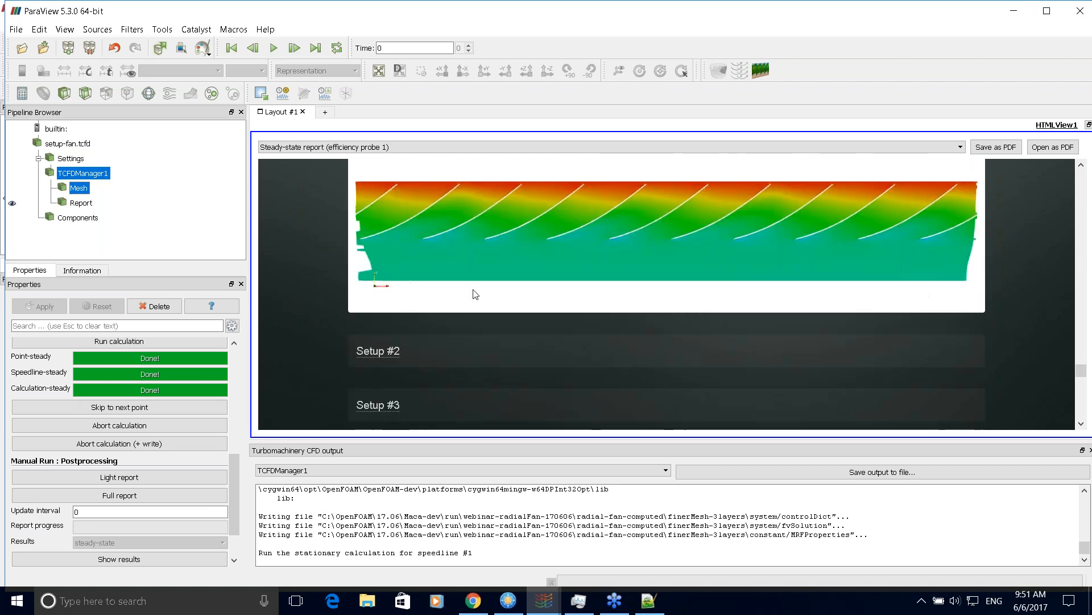
Expand Setup #4 under Blade to Blade View and examine the wheel's URel,LIC images at height 0.25 for points 1 to 4
scroll(524, 303, "down", 1)
scroll(524, 302, "down", 3)
left_click(373, 324)
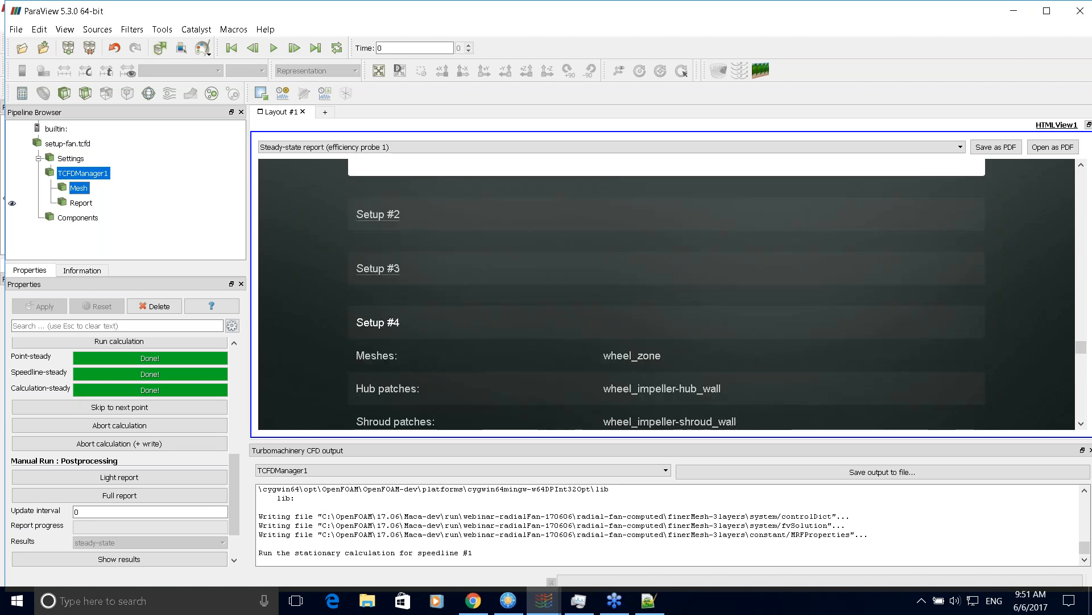
scroll(575, 313, "down", 4)
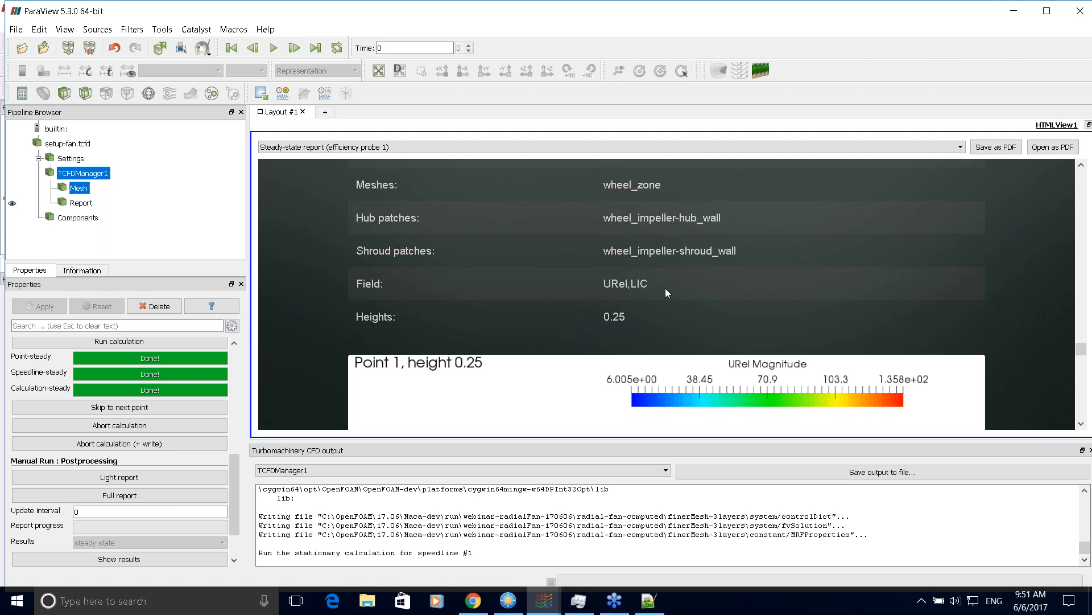
scroll(637, 292, "down", 2)
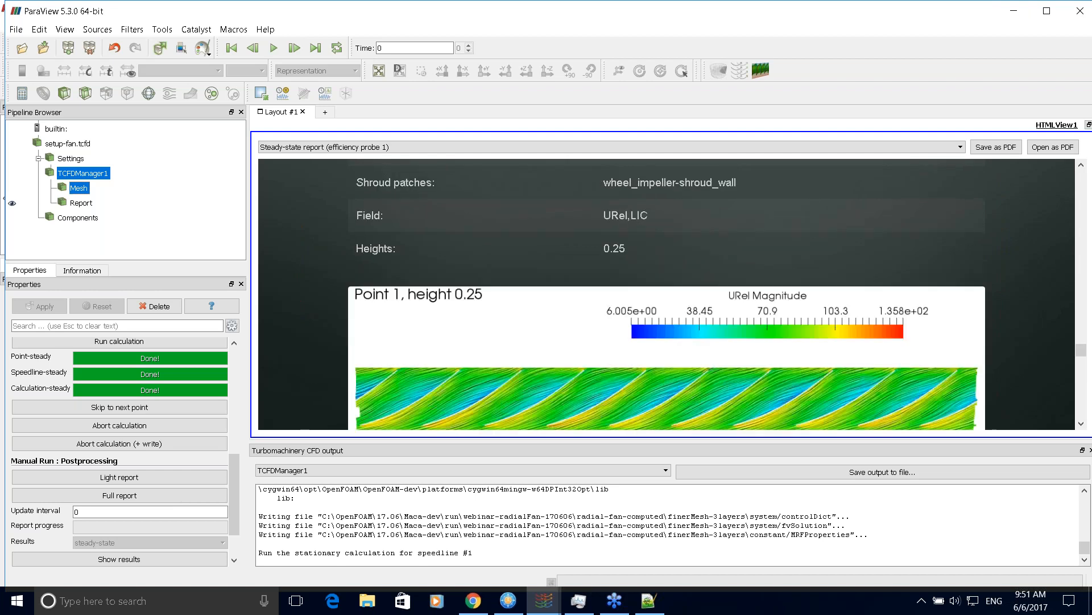
scroll(625, 239, "down", 3)
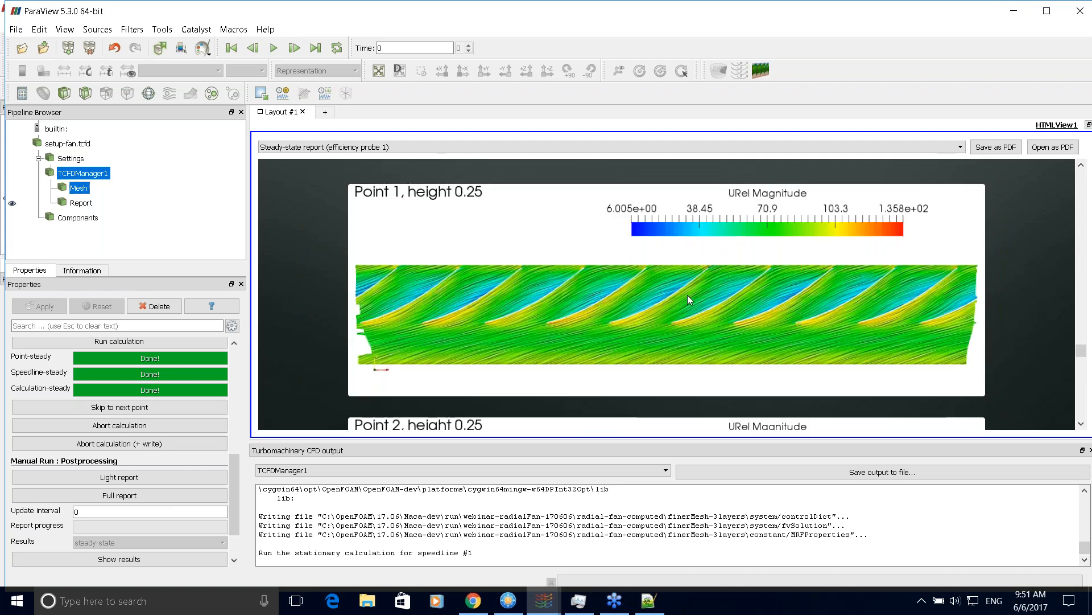
scroll(718, 330, "down", 4)
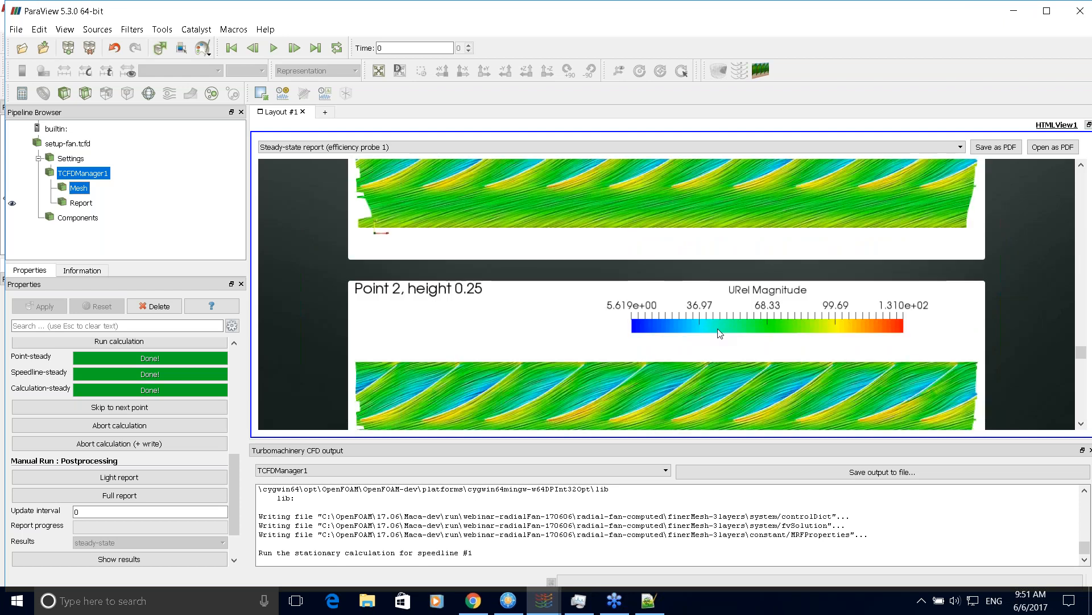
scroll(666, 312, "down", 9)
scroll(666, 312, "down", 6)
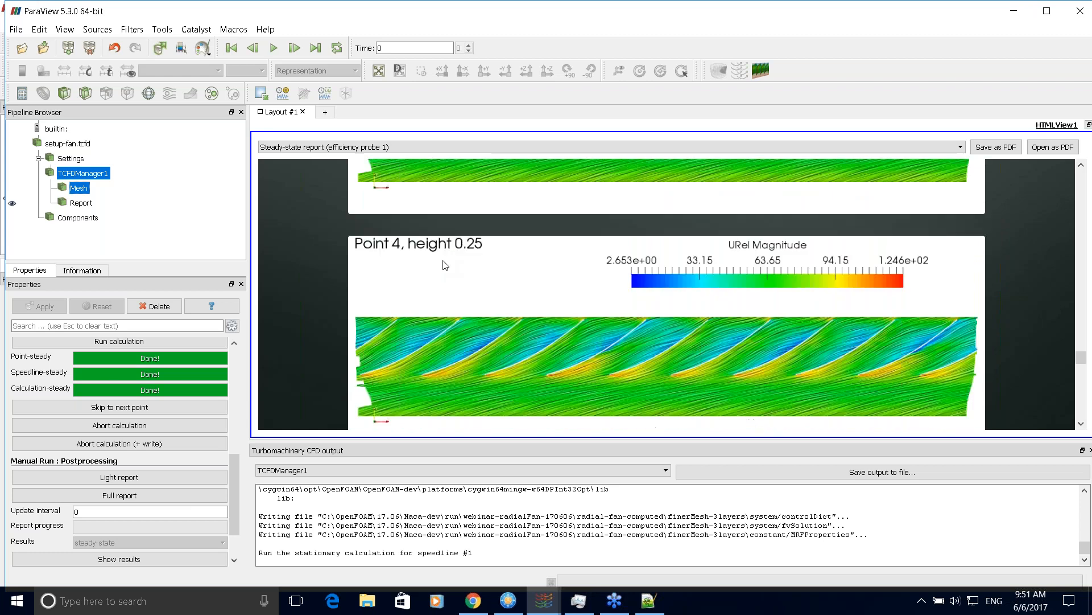
Examine the remaining Setup #4 URel,LIC images at height 0.25, from point 5 to the last point
scroll(521, 282, "down", 15)
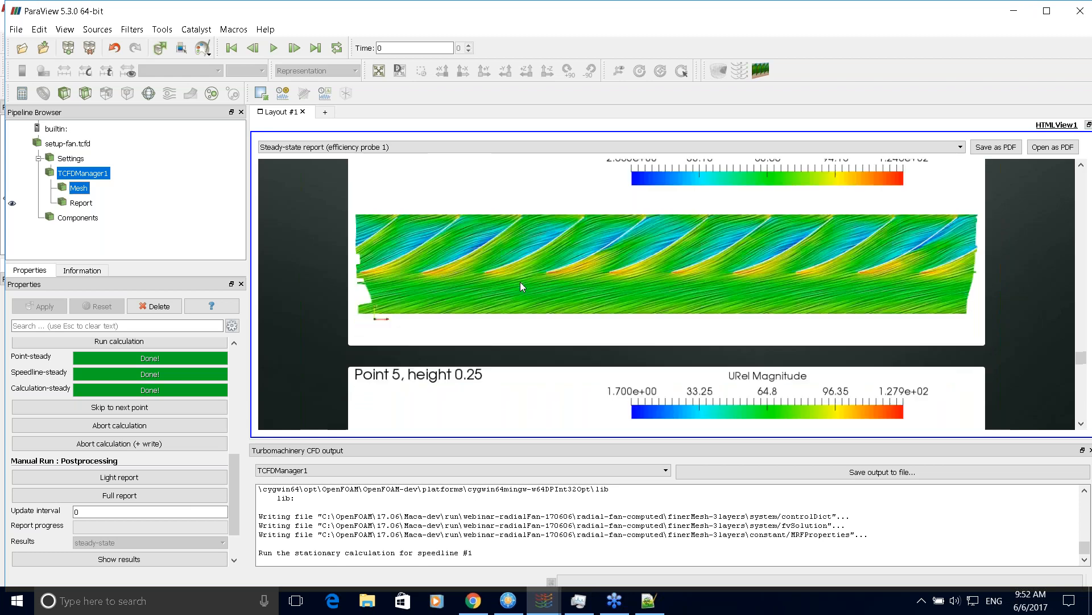
scroll(628, 293, "down", 18)
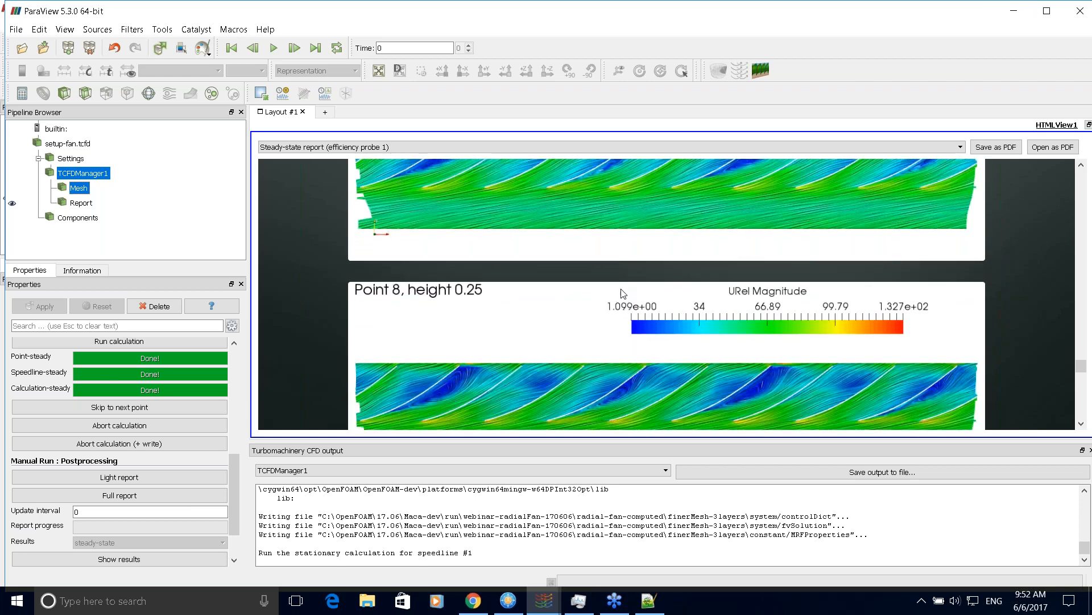
scroll(627, 290, "down", 3)
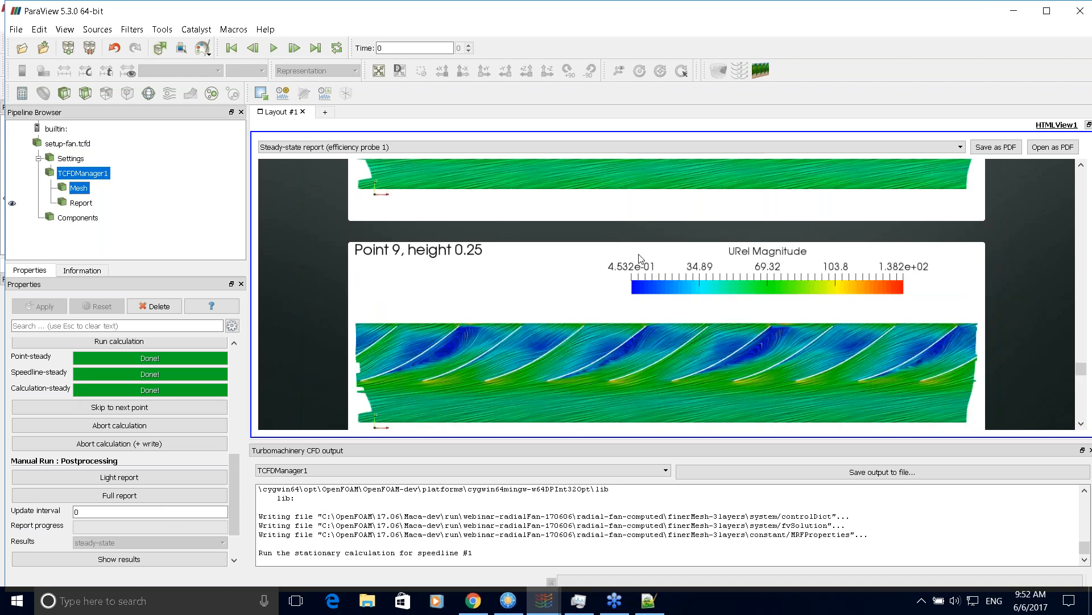
scroll(622, 276, "down", 2)
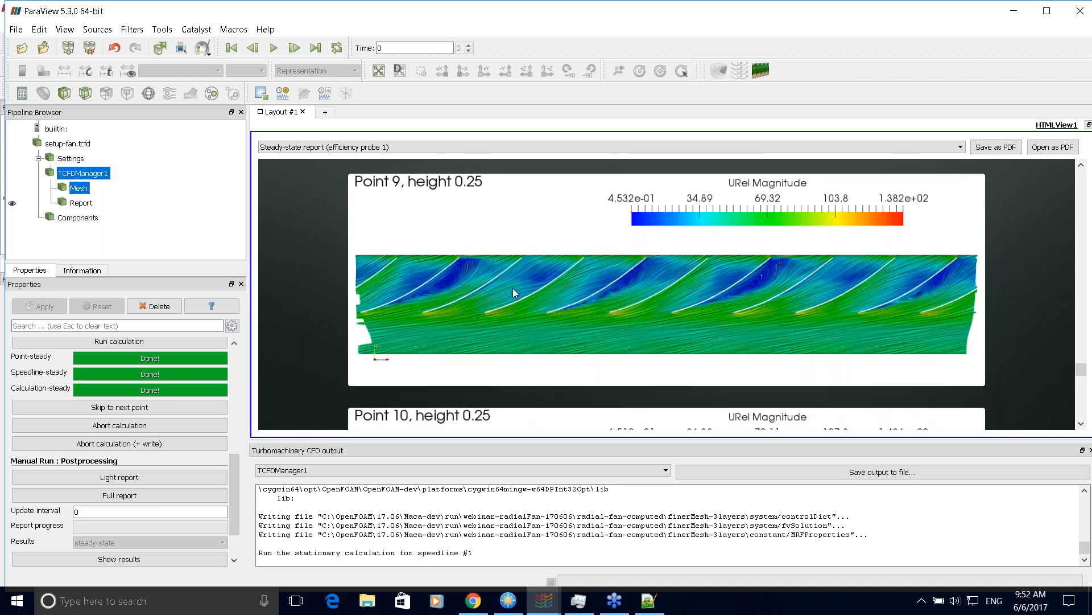
scroll(740, 275, "down", 3)
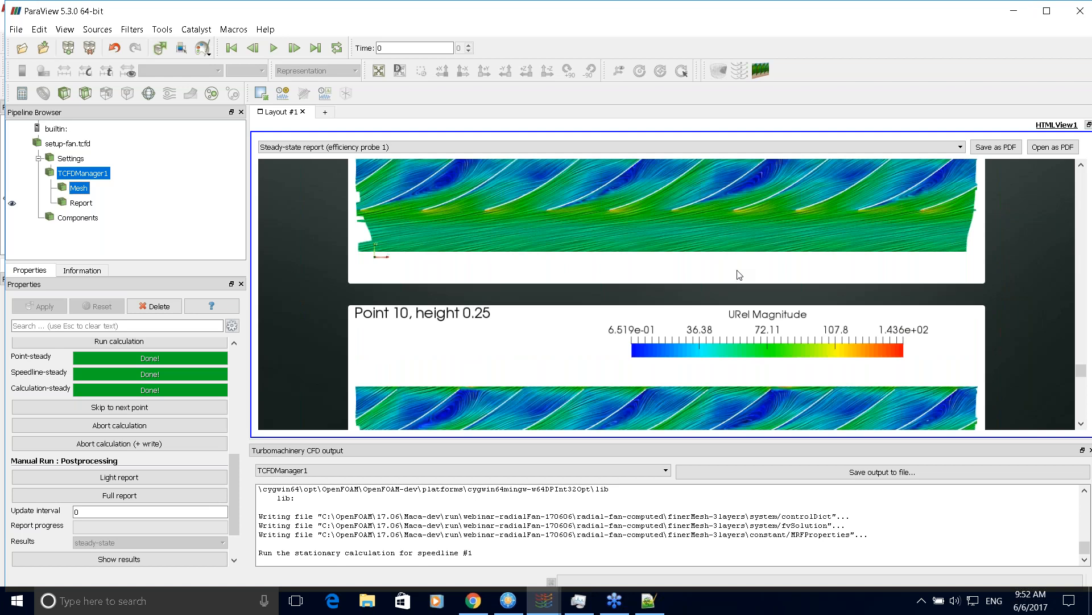
scroll(740, 230, "down", 20)
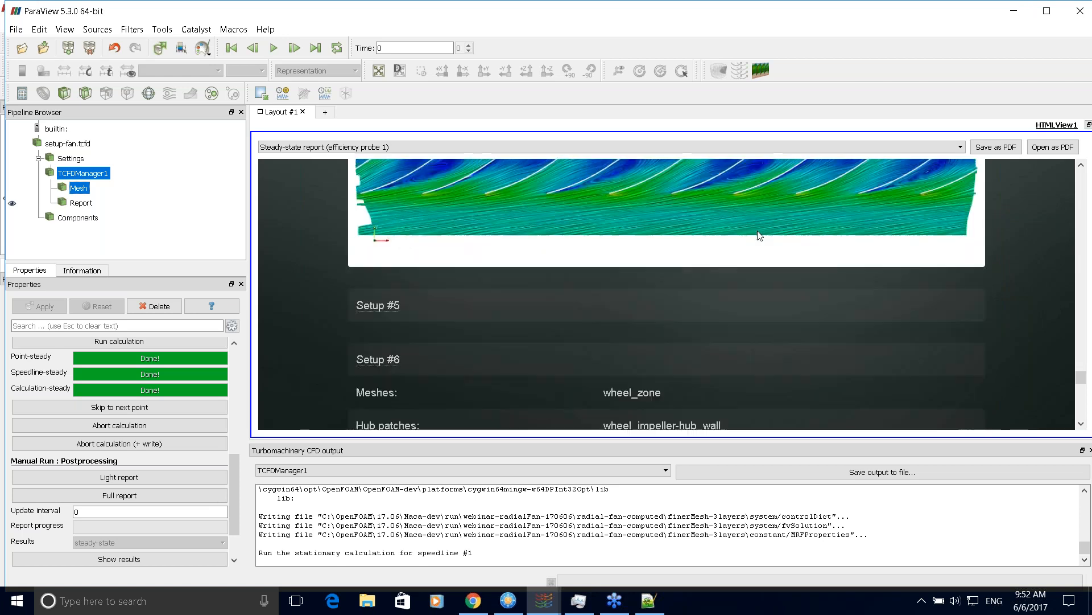
Examine the Setup #6 blade-to-blade URel images at height 0.75 through to the end of that section
scroll(763, 239, "down", 15)
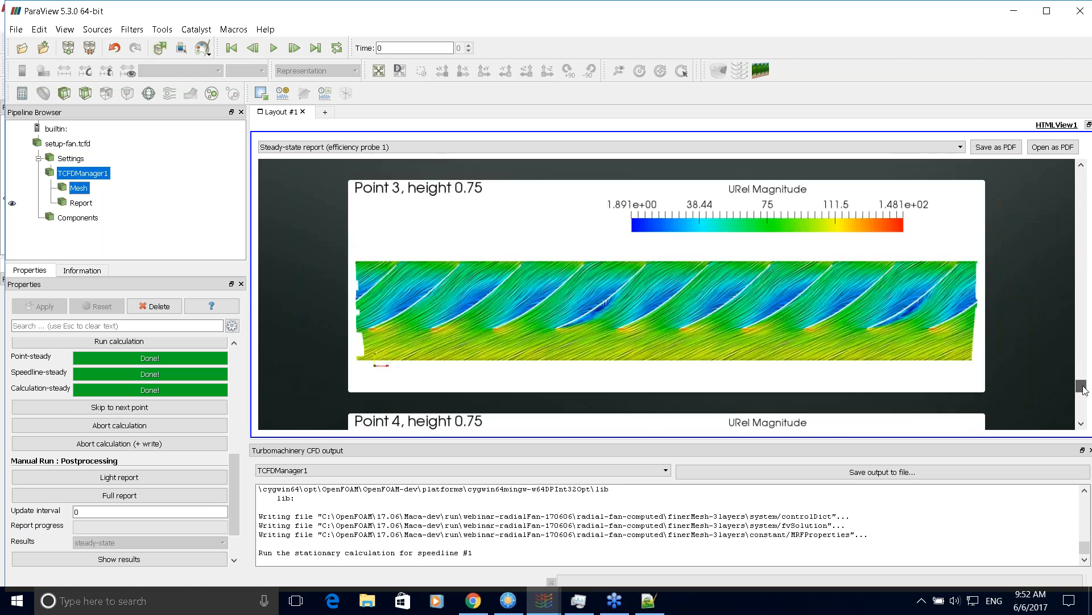
left_click_drag(1084, 390, 1084, 409)
scroll(773, 345, "up", 6)
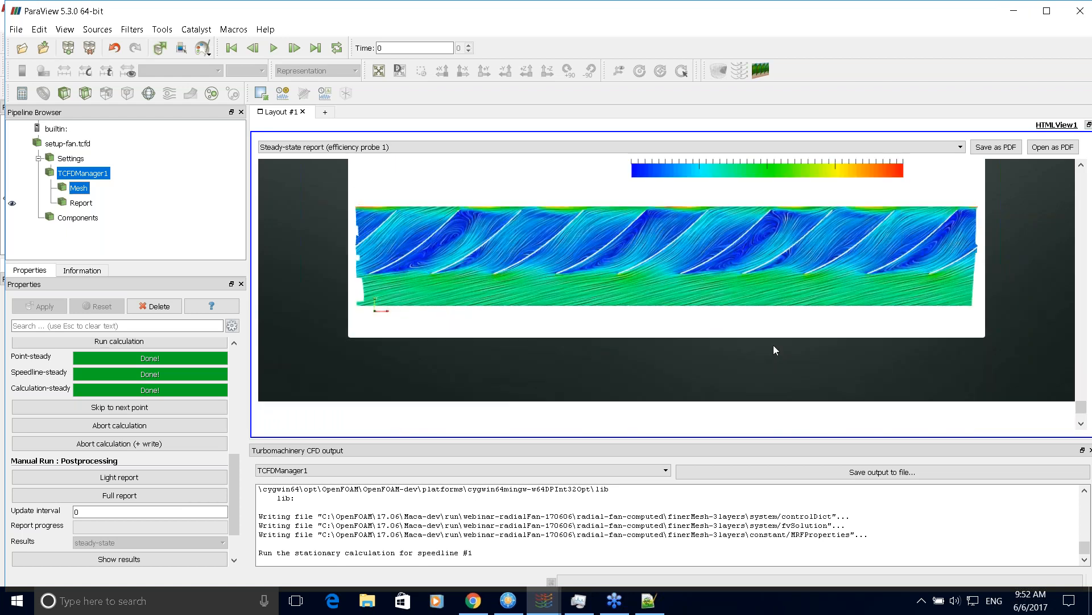
Expand Setup #1 under MeridionalAverage and examine the wheel_zone pTot image for point 1
scroll(774, 344, "down", 8)
left_click(380, 280)
scroll(610, 311, "down", 4)
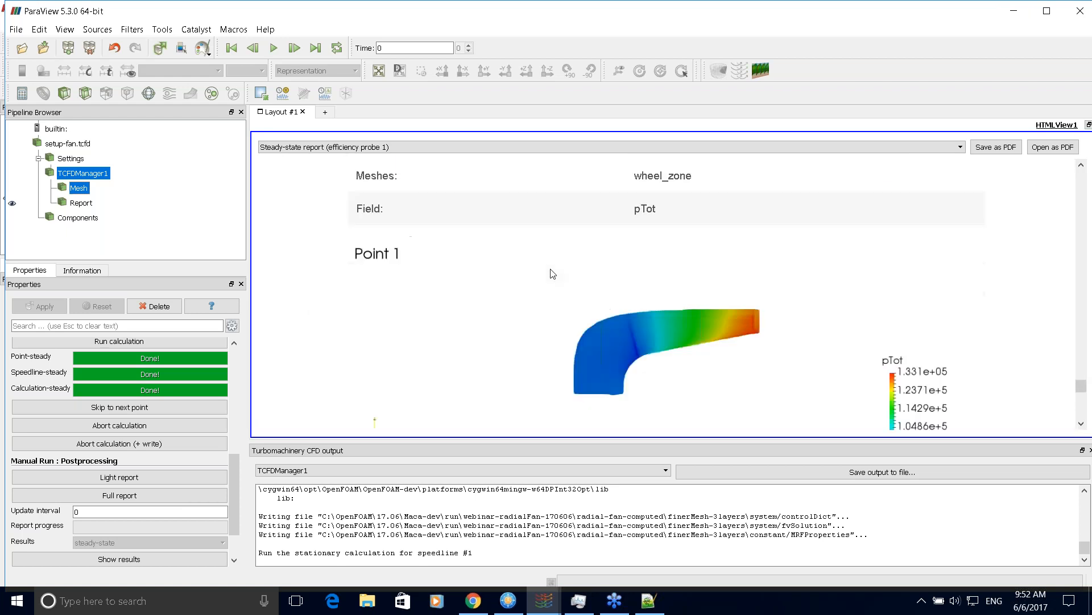
scroll(660, 257, "up", 4)
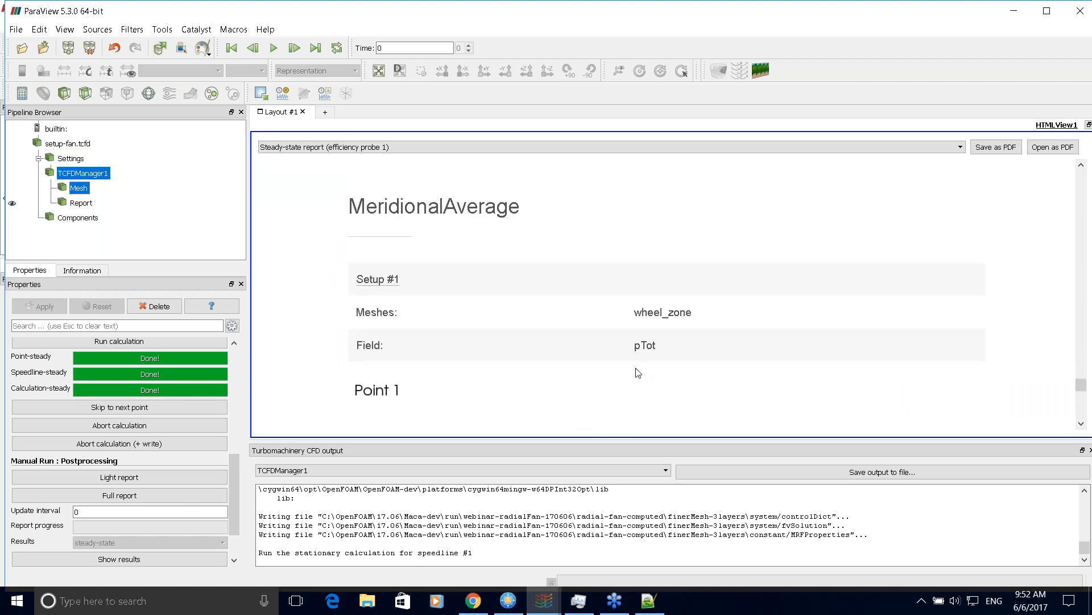
scroll(670, 344, "down", 3)
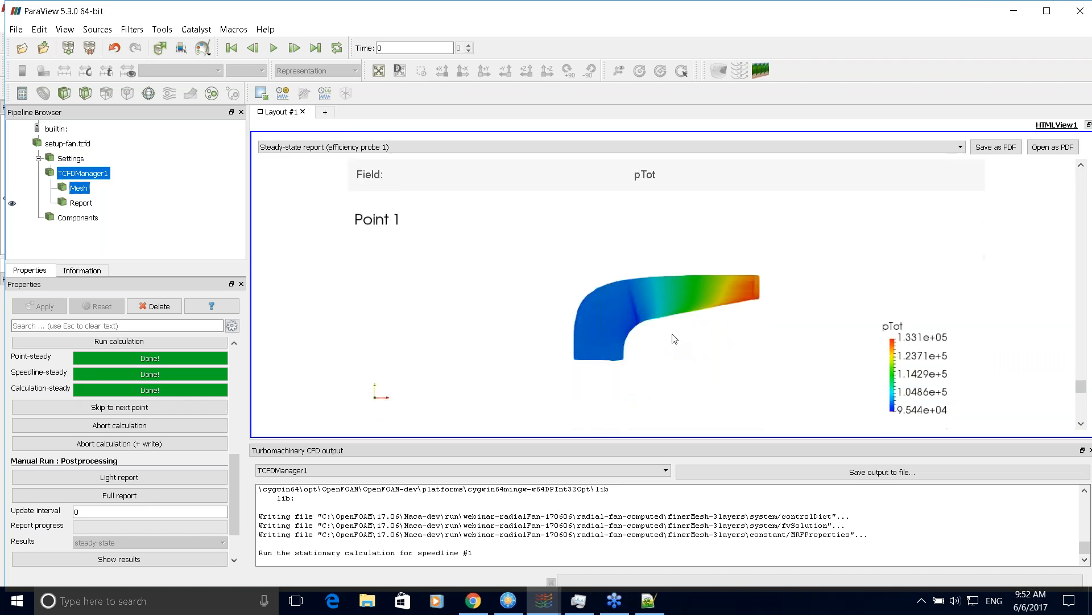
scroll(672, 336, "down", 1)
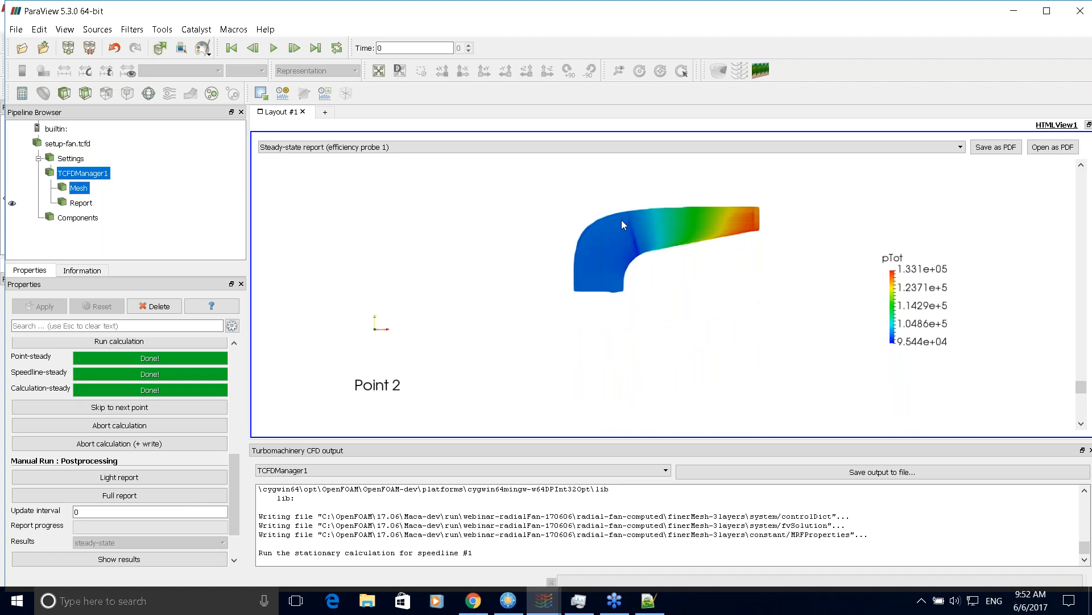
scroll(635, 341, "up", 2)
scroll(638, 327, "down", 2)
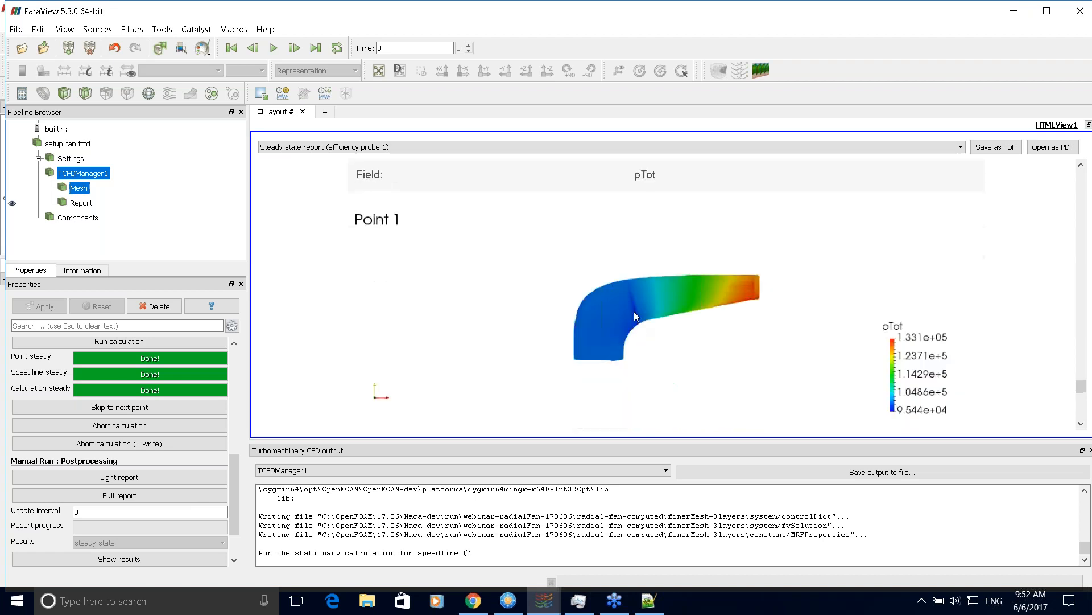
Switch to the ParaView window with four render views and inspect the wheel's pTot and the volute's p from new angles
mouse_move(545, 611)
left_click(539, 550)
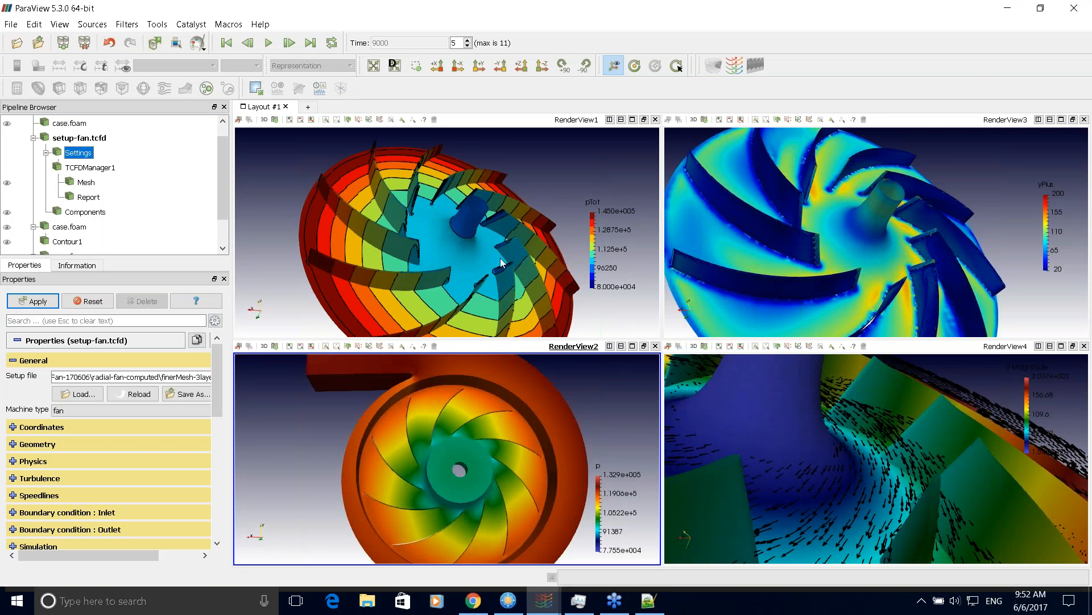
mouse_move(439, 267)
left_mouse_down()
mouse_move(417, 268)
mouse_move(493, 263)
mouse_move(528, 238)
mouse_move(428, 265)
mouse_move(425, 244)
mouse_move(444, 247)
left_mouse_up()
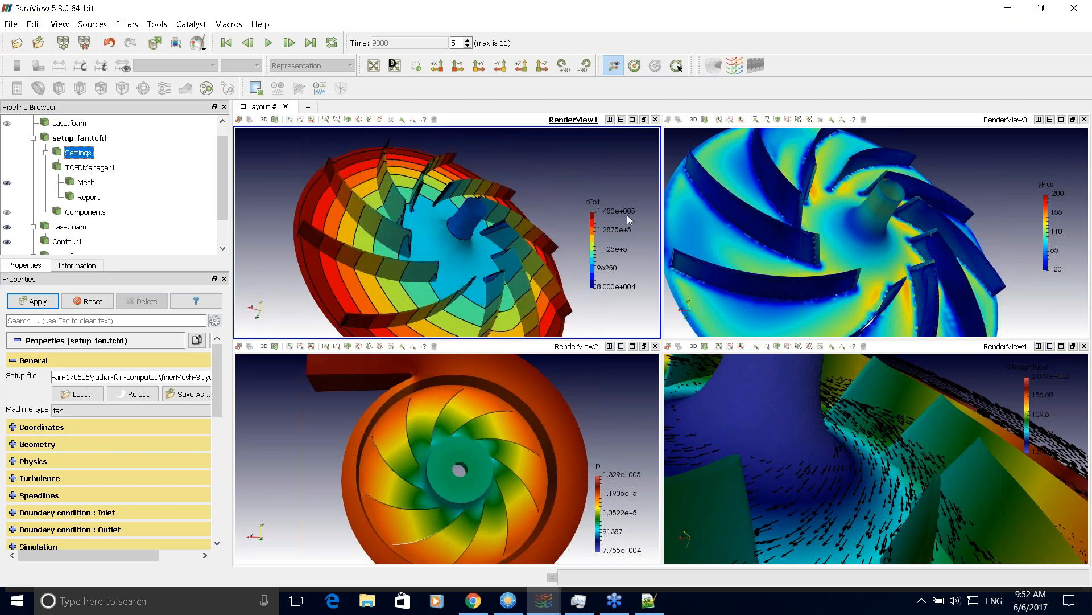
left_click_drag(479, 485, 534, 455)
Inspect the yPlus distribution close up around the hub in RenderView3 and relocate its colour legend beside the hub
left_click_drag(816, 220, 906, 235)
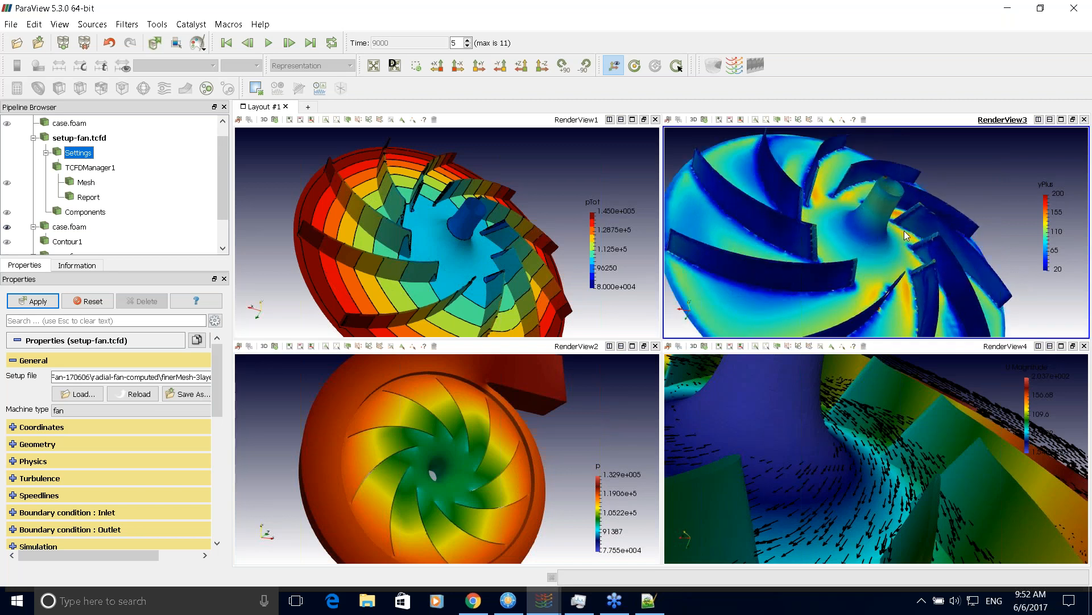
right_click_drag(904, 231, 894, 268)
left_click_drag(893, 268, 820, 265)
left_click_drag(1074, 235, 740, 270)
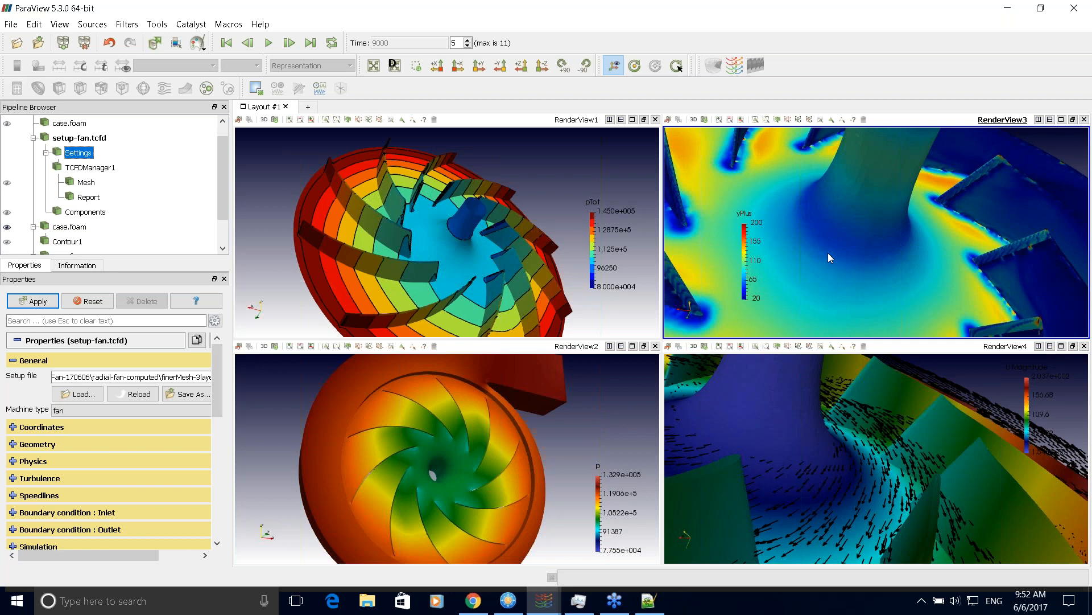
scroll(841, 245, "down", 5)
scroll(855, 261, "up", 5)
Examine the velocity vectors, yPlus, pTot and p results across the four render views from several angles
left_click_drag(897, 449, 873, 459)
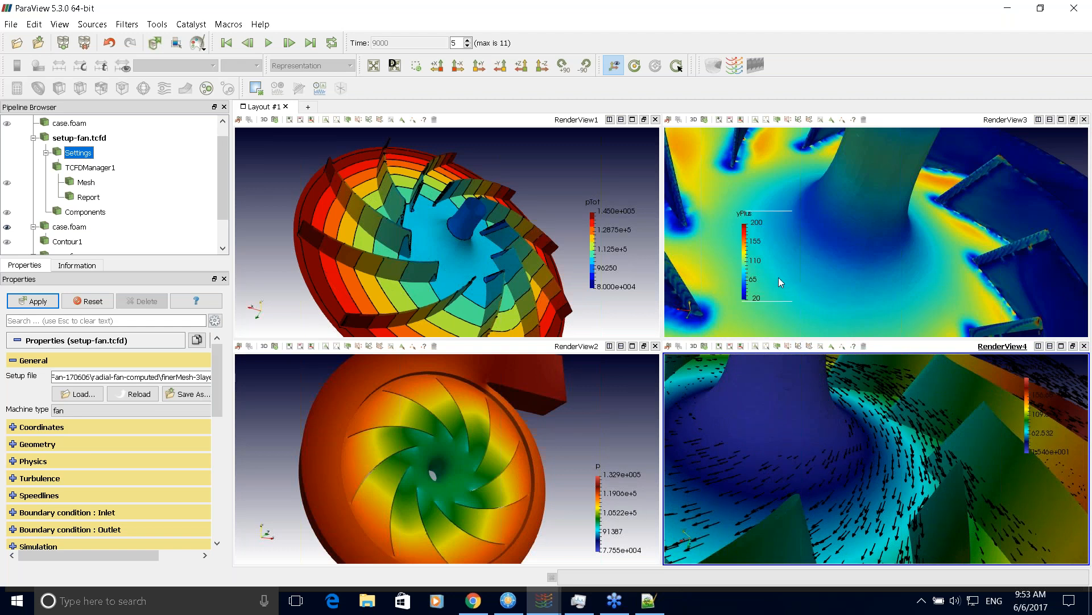
left_click_drag(795, 274, 794, 274)
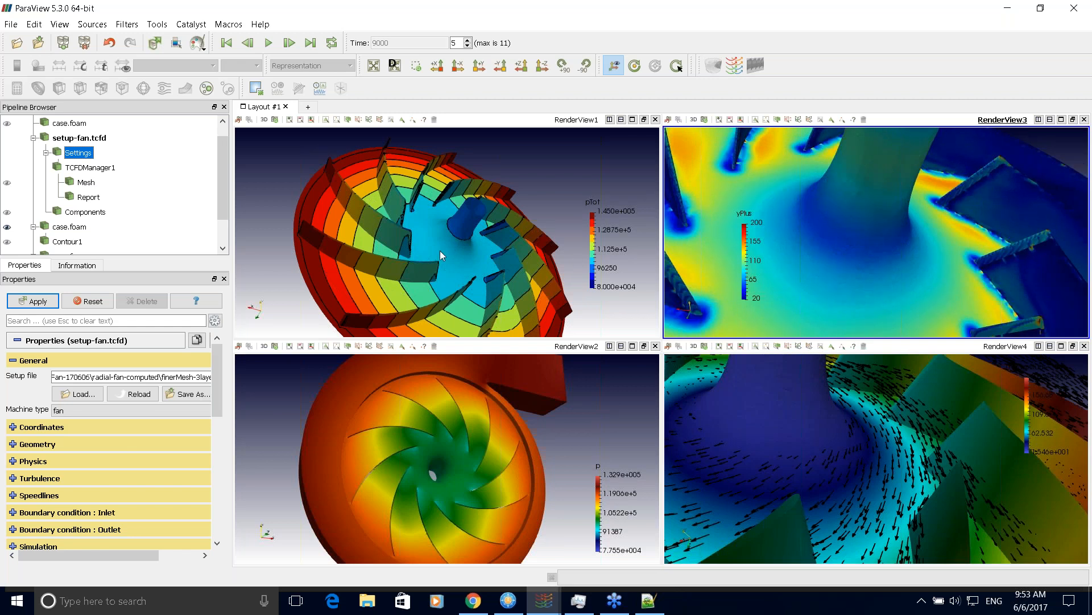
left_click_drag(434, 254, 449, 251)
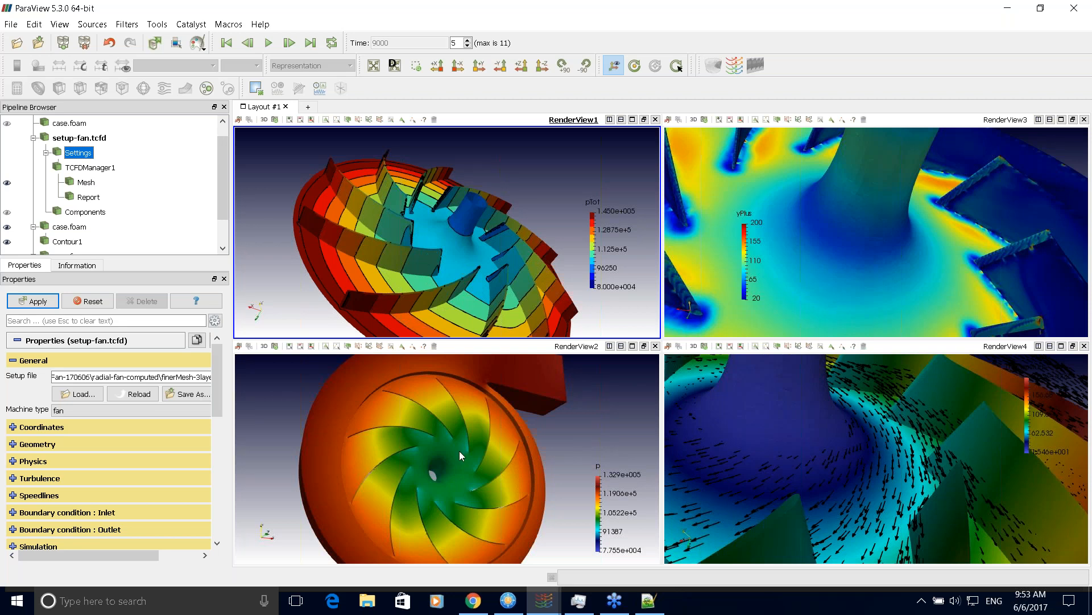
left_click_drag(519, 458, 513, 447)
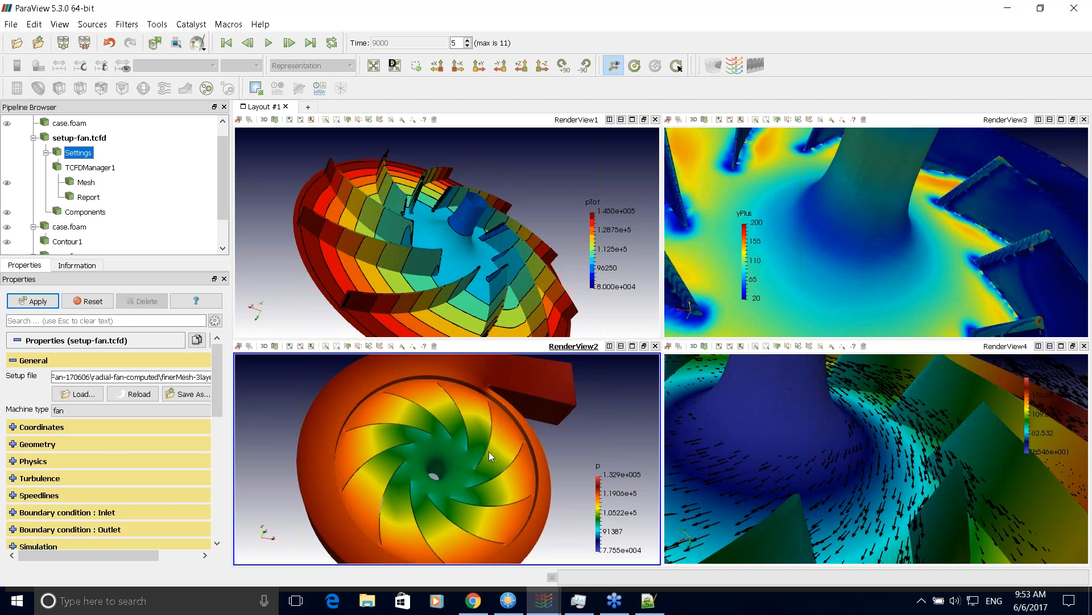
left_click_drag(442, 454, 483, 445)
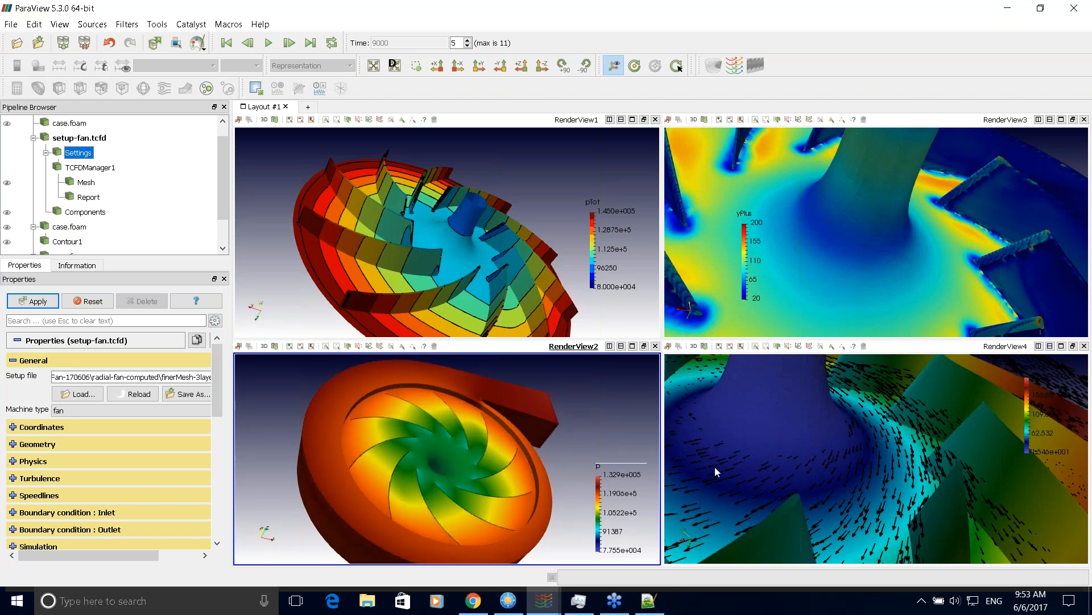
left_click_drag(892, 462, 874, 458)
left_click_drag(880, 222, 858, 228)
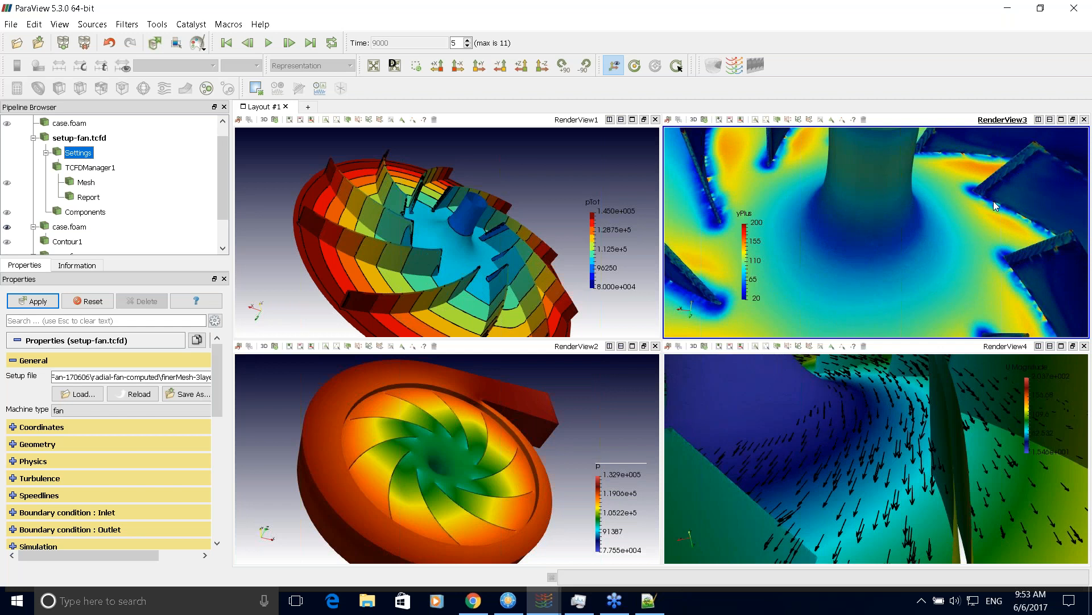
left_click_drag(994, 200, 944, 206)
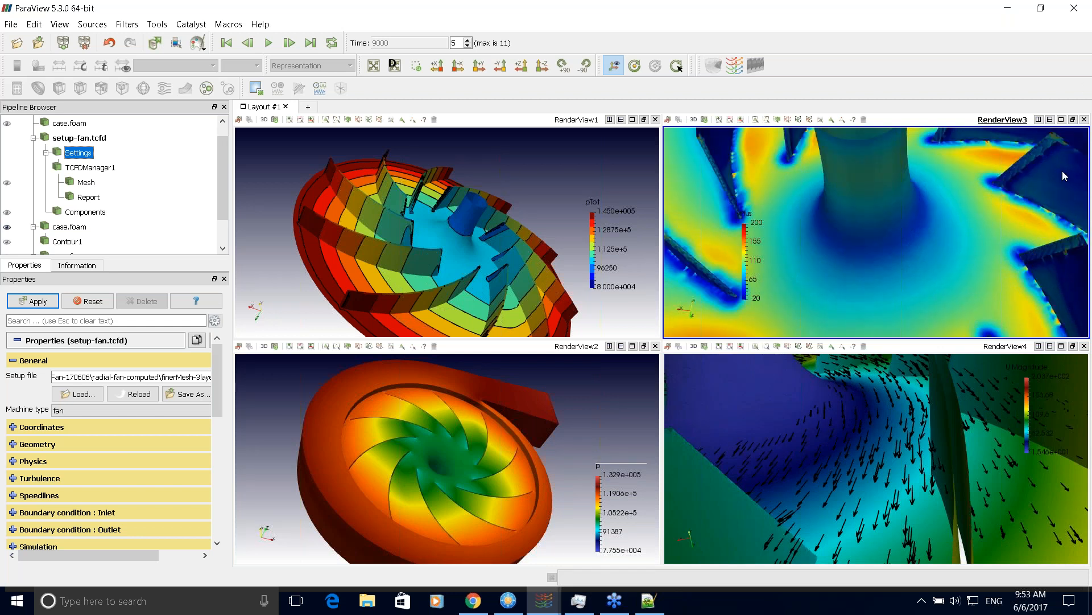
left_click_drag(924, 197, 1045, 198)
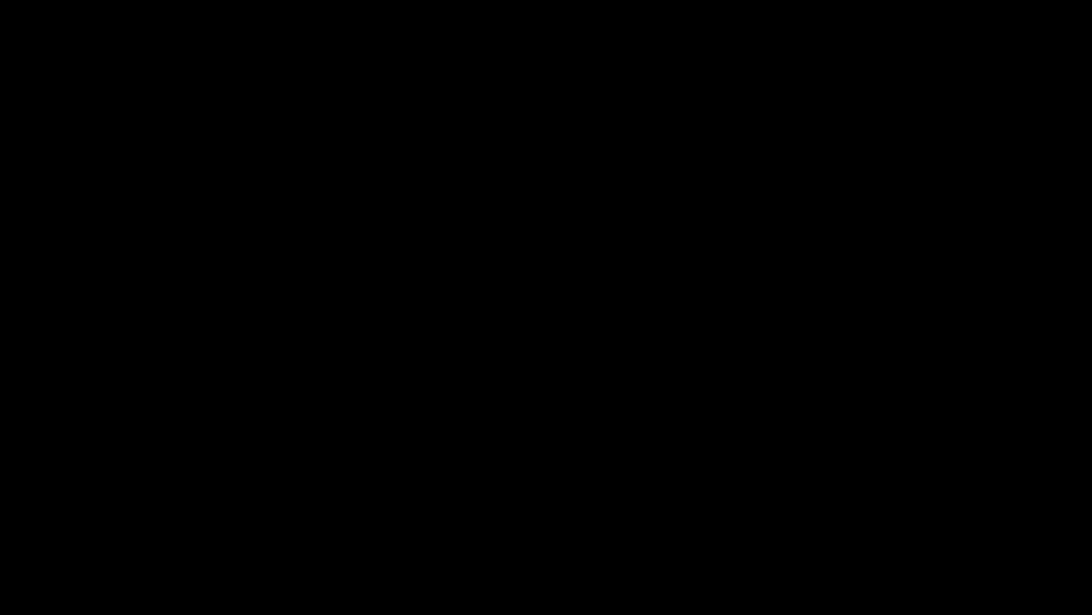
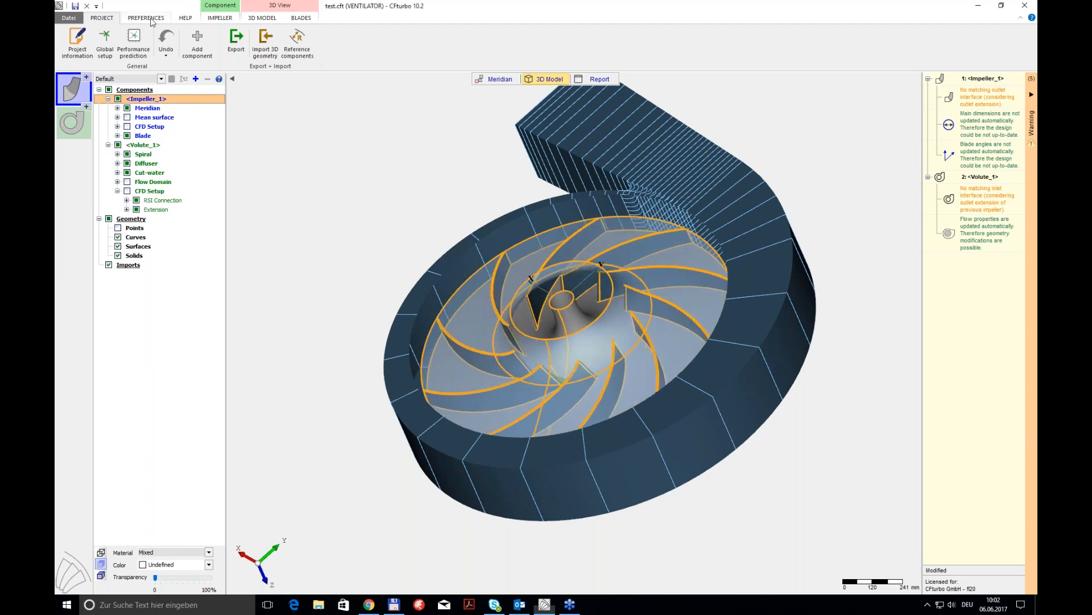
In CFturbo, open the impeller's blade properties and display the Blade setup options
left_click(220, 20)
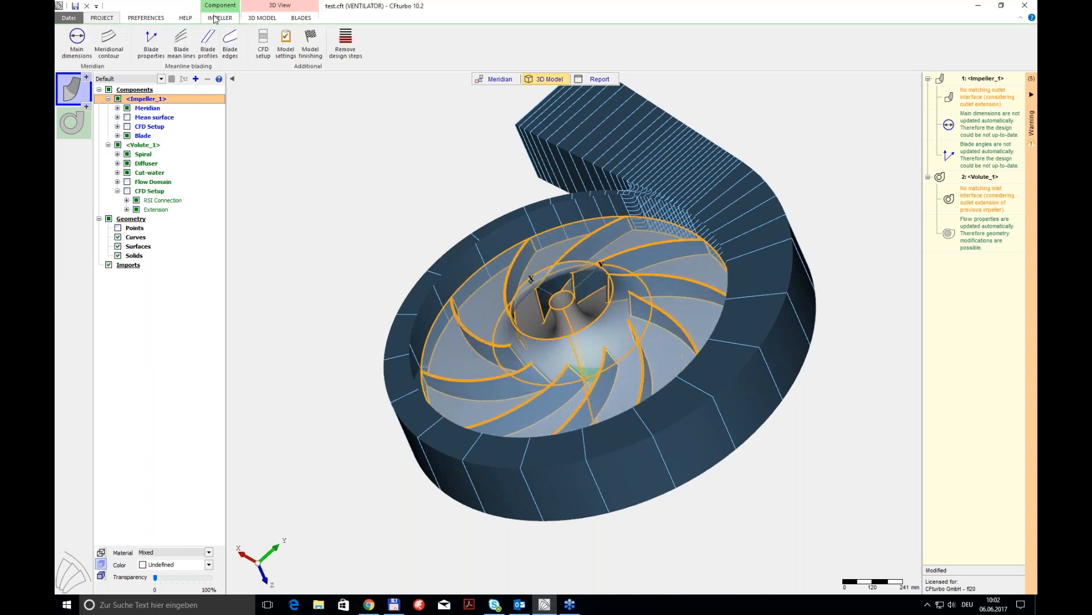
left_click(162, 47)
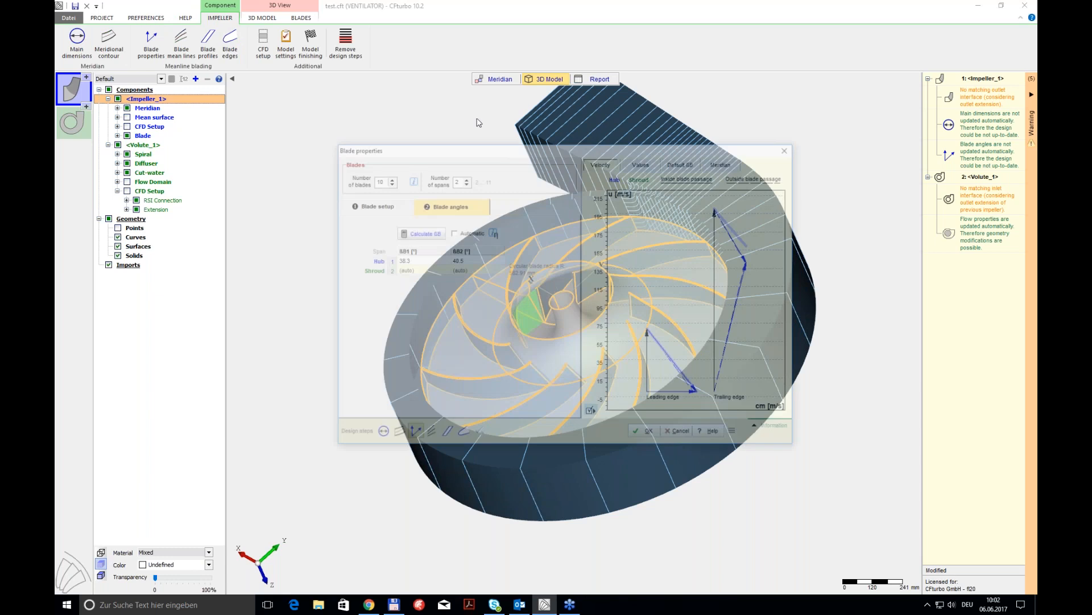
left_click(405, 207)
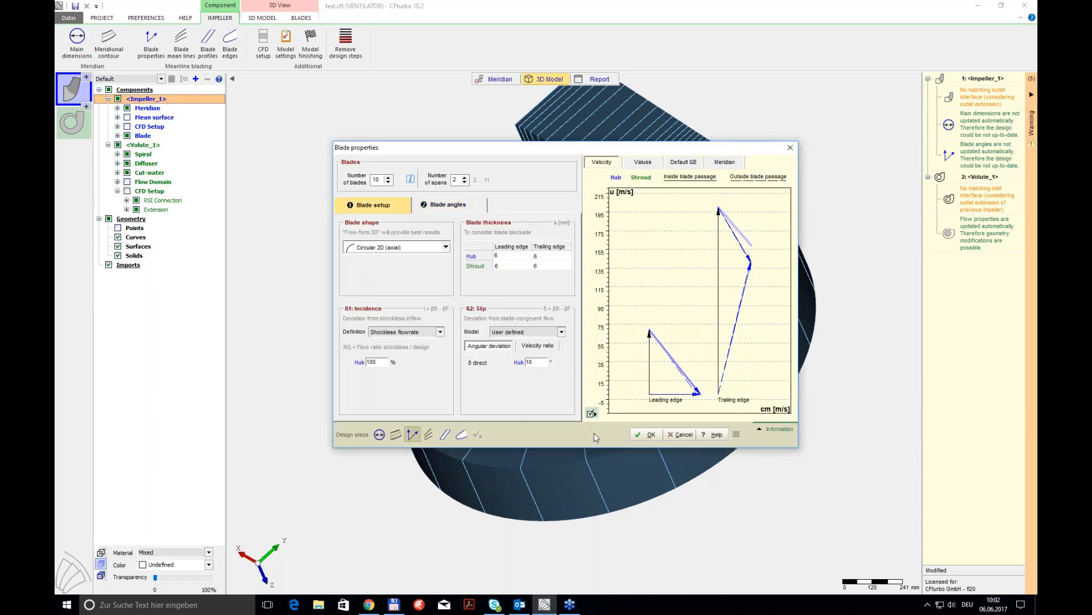
Review the slip models in the impeller's blade setup and set the model to Guelich/Wiesner
left_click_drag(556, 147, 523, 137)
left_click(505, 322)
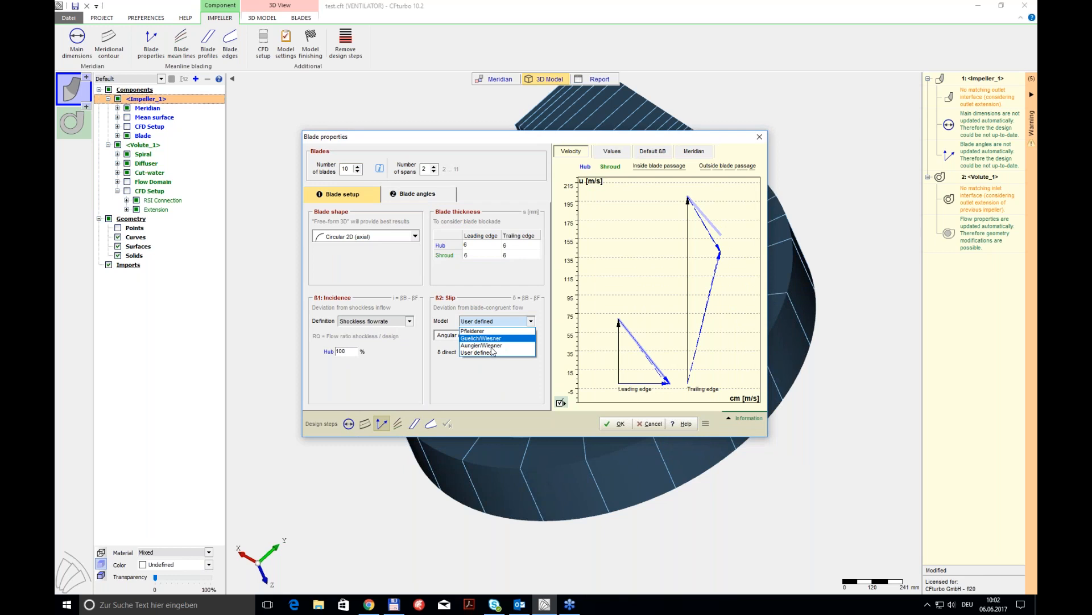
left_click(492, 353)
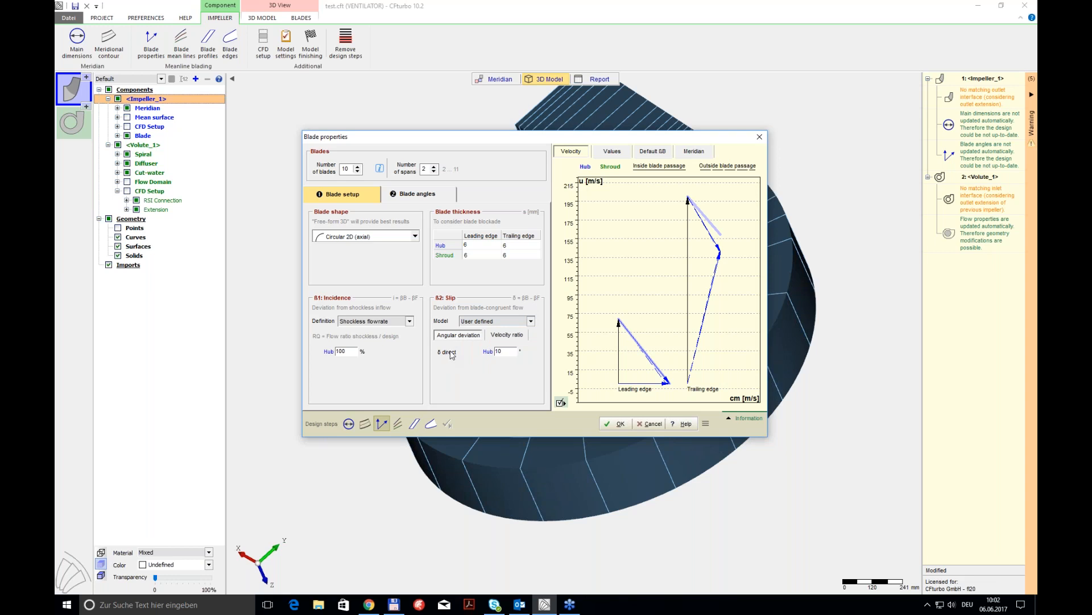
left_click(484, 321)
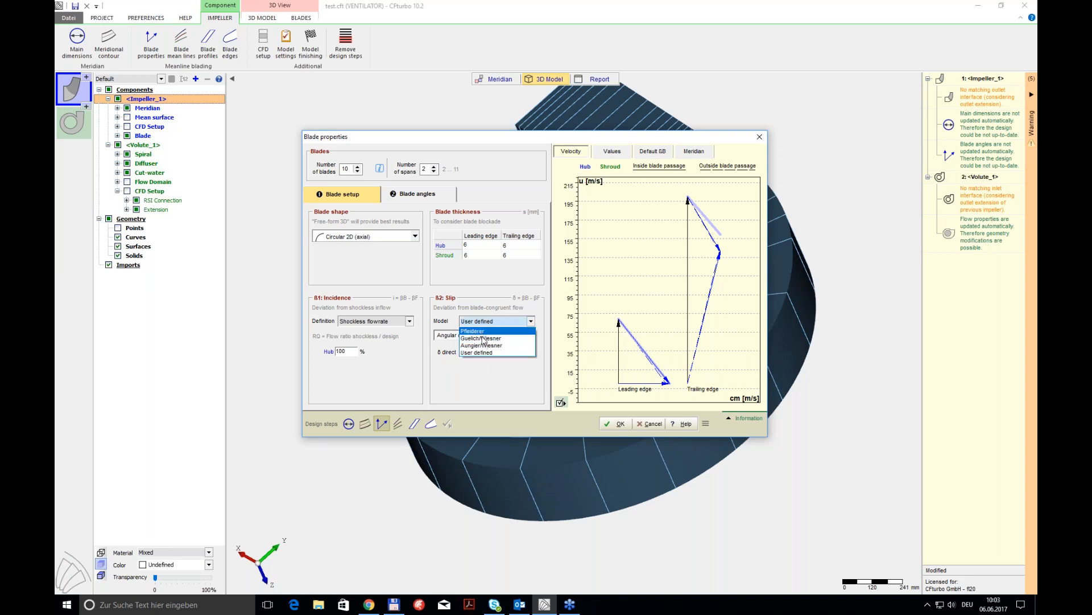
left_click(485, 338)
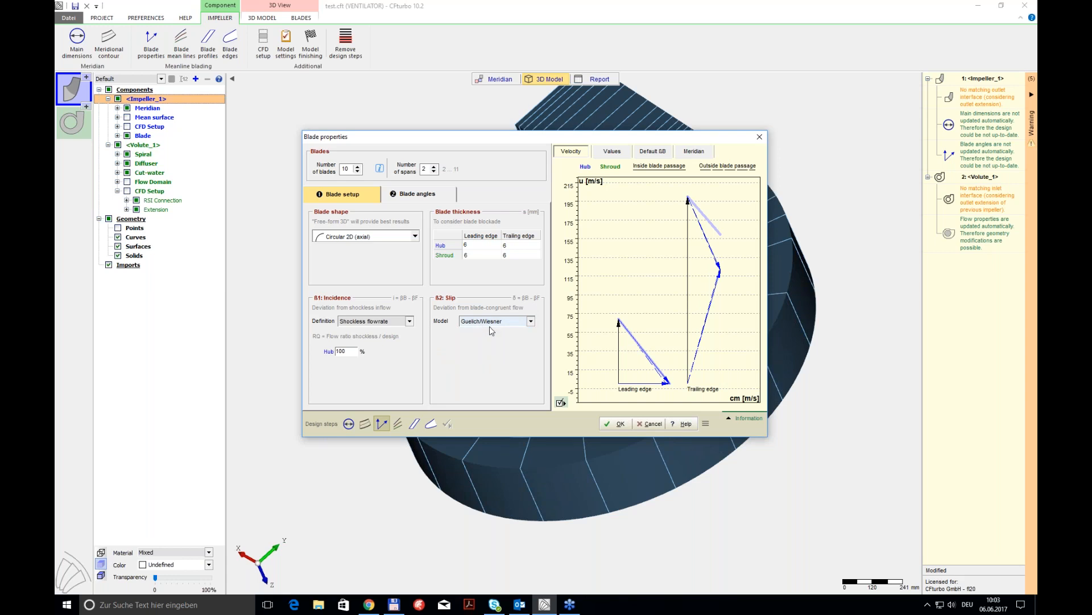
Recalculate the impeller's blade angles, check the resulting flow values for hub and shroud, and discard the blade property changes
left_click(435, 196)
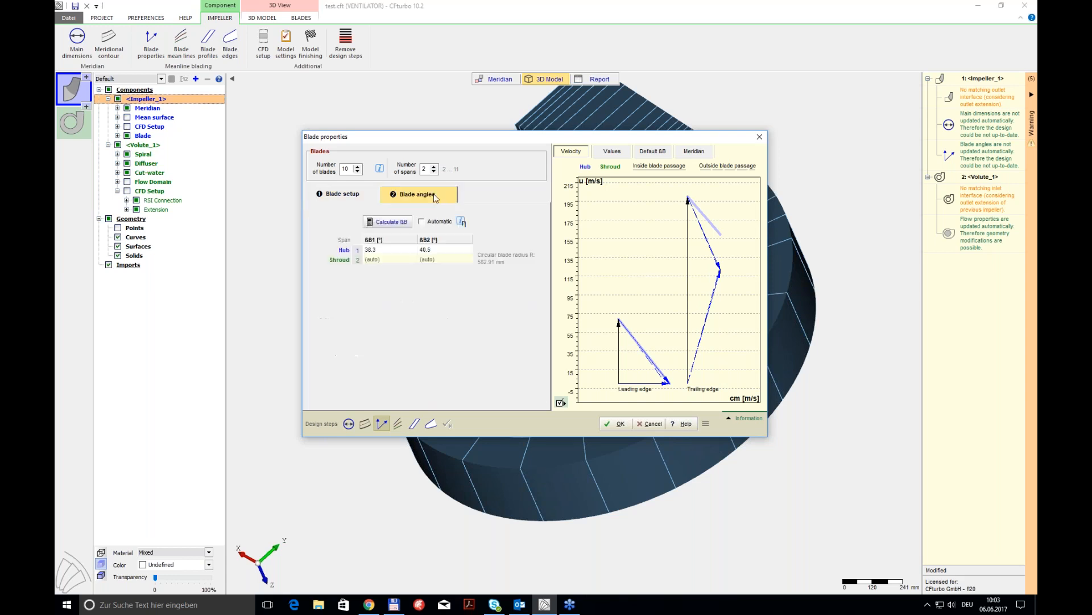
left_click(398, 220)
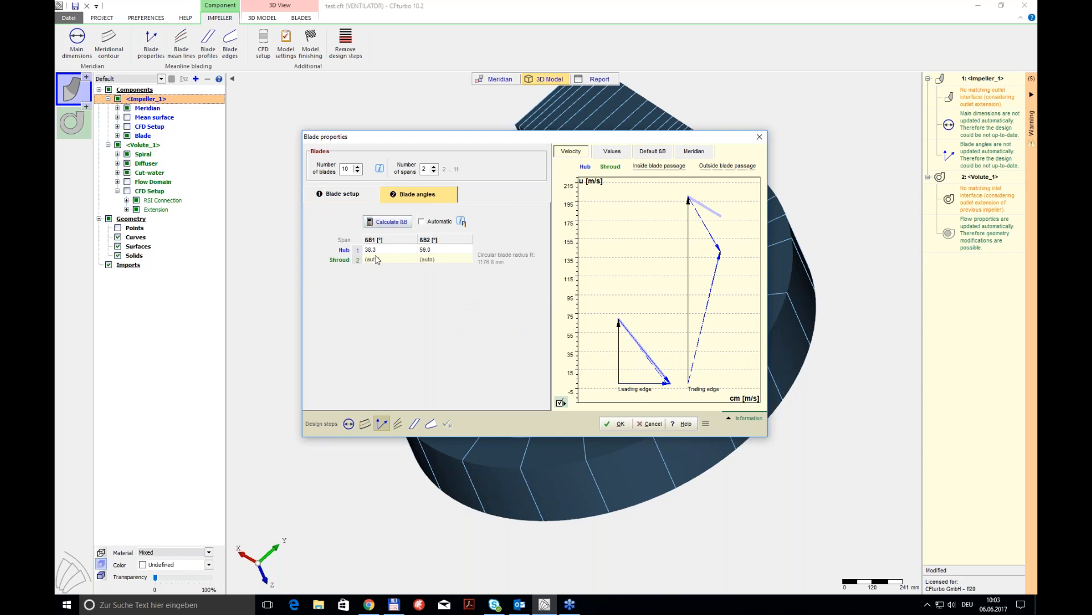
left_click(619, 155)
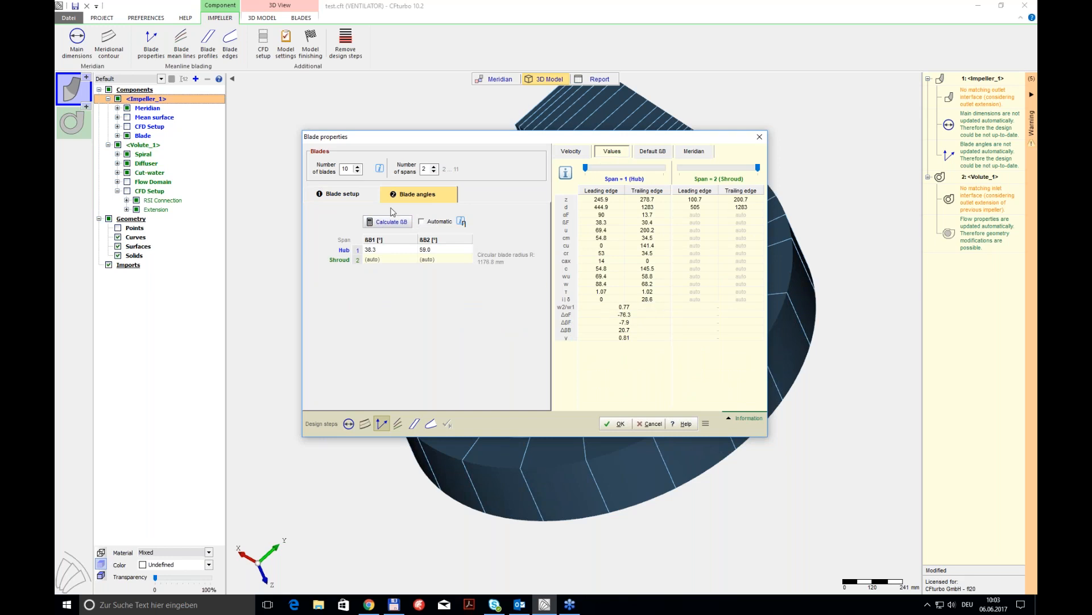
left_click(368, 196)
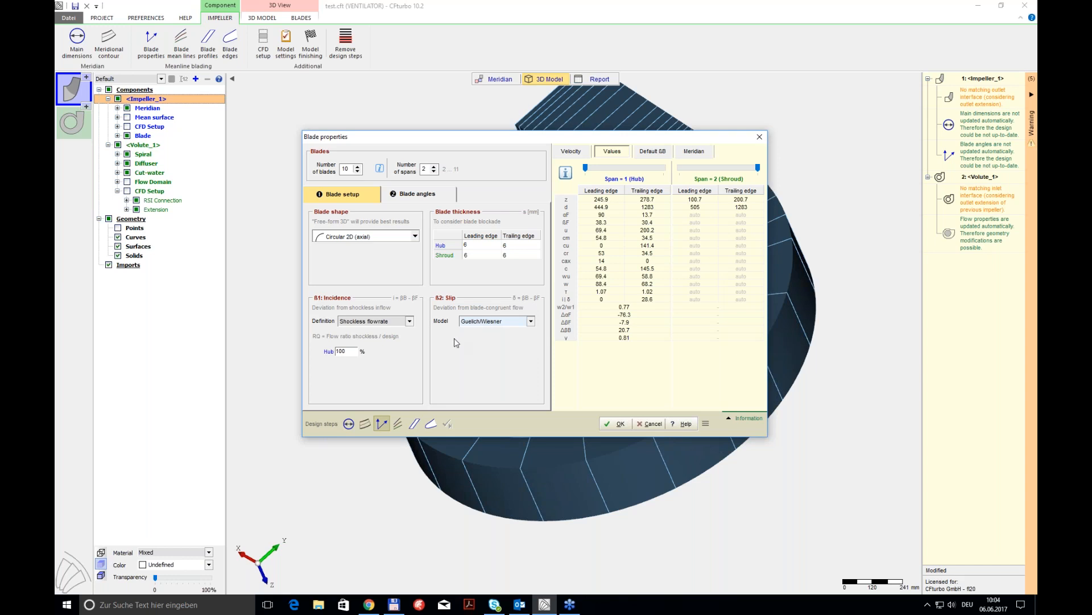
left_click(650, 423)
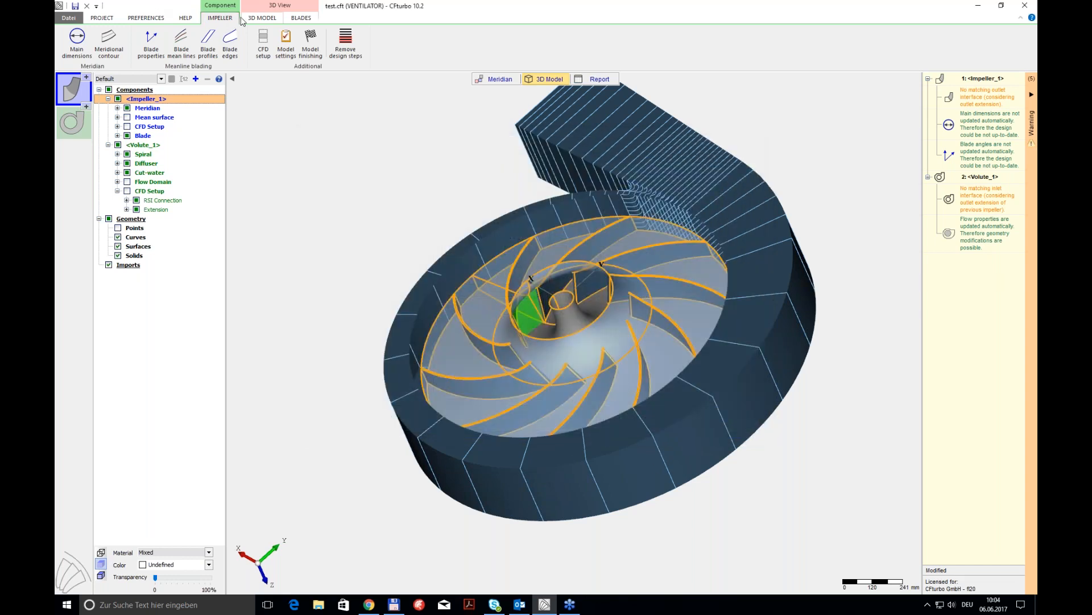
Examine the project's available export interfaces, from general and neutral 3D geometry formats to CAD and CFD including Turbomachinery CFD
left_click(102, 18)
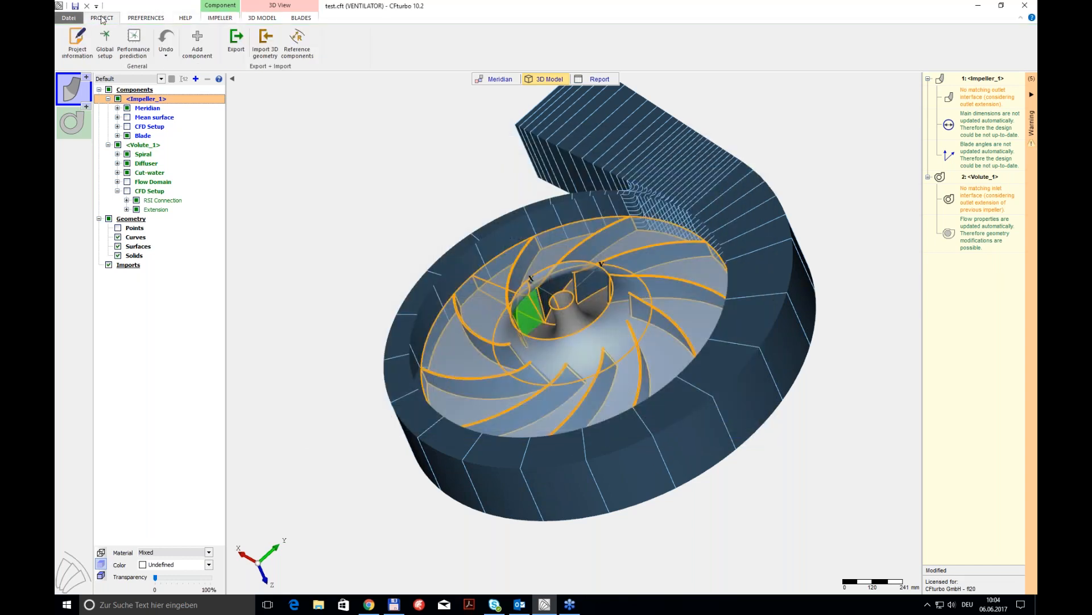
left_click(235, 46)
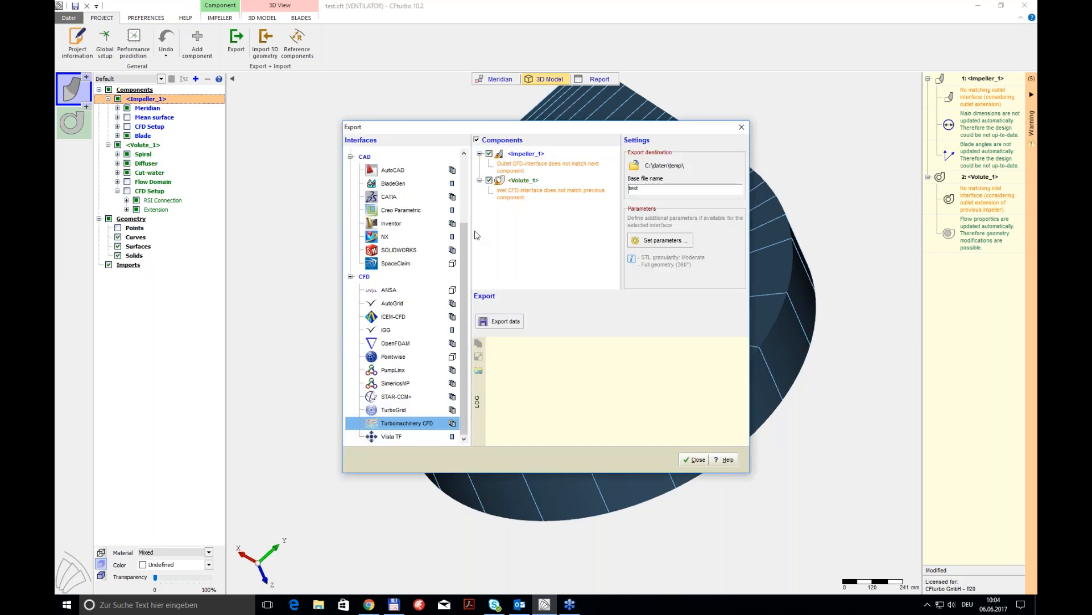
left_click_drag(463, 247, 465, 173)
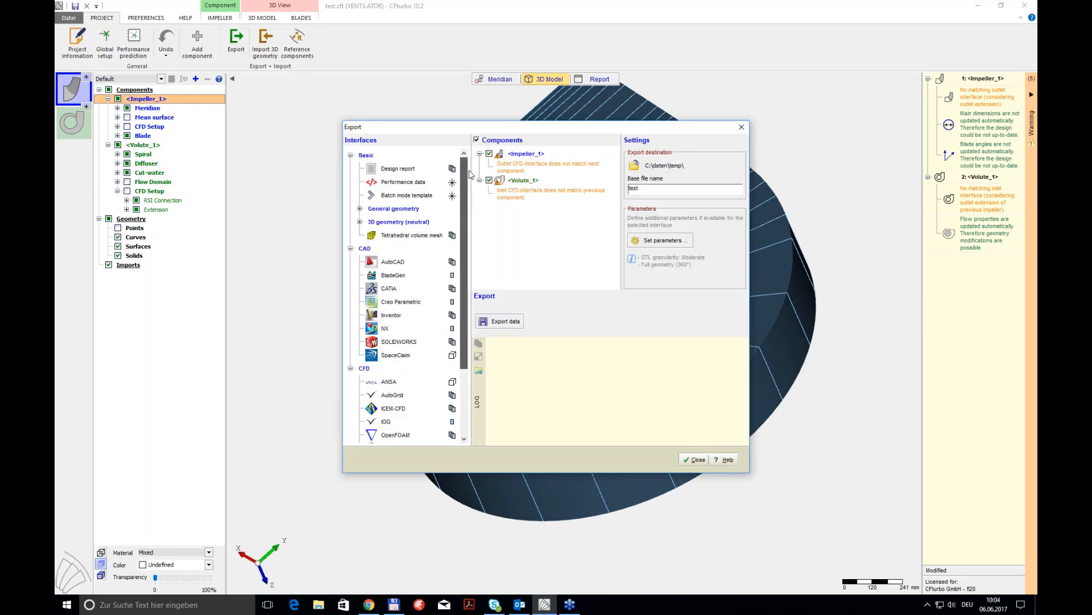
left_click(360, 209)
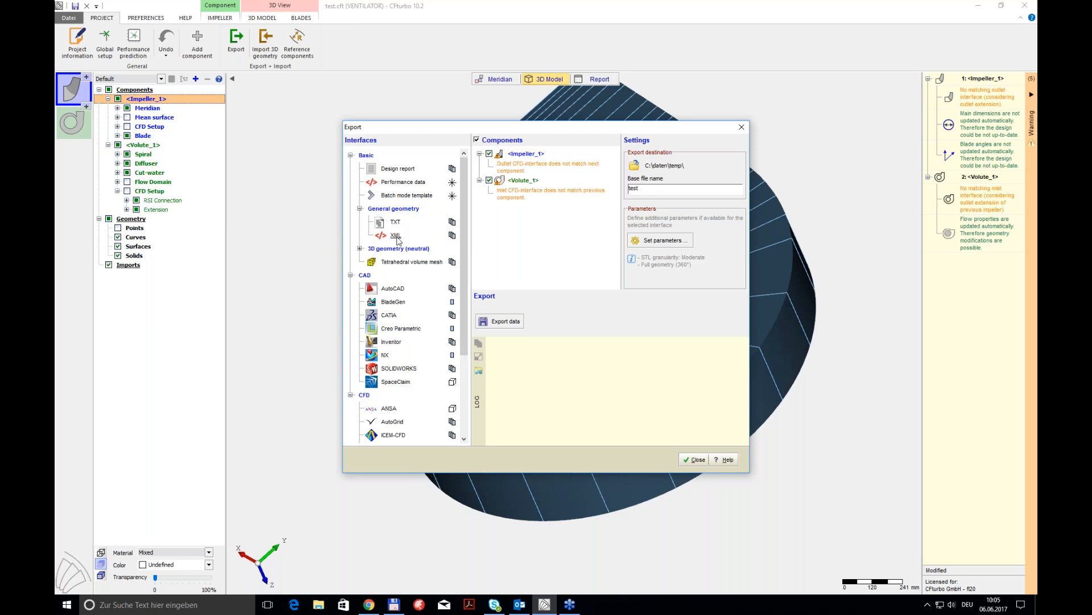
left_click(359, 249)
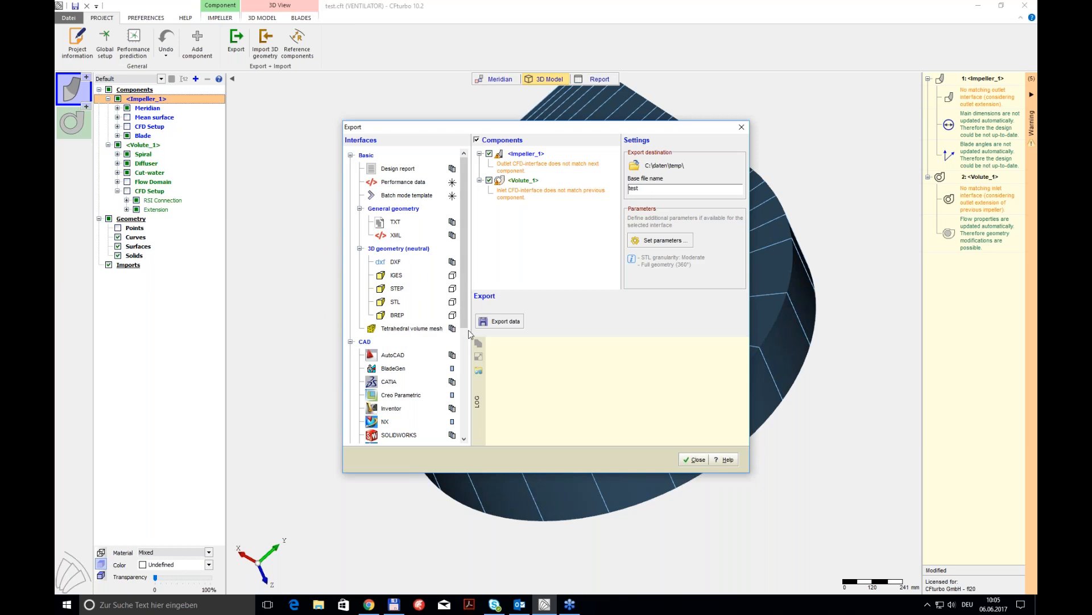
scroll(456, 347, "down", 3)
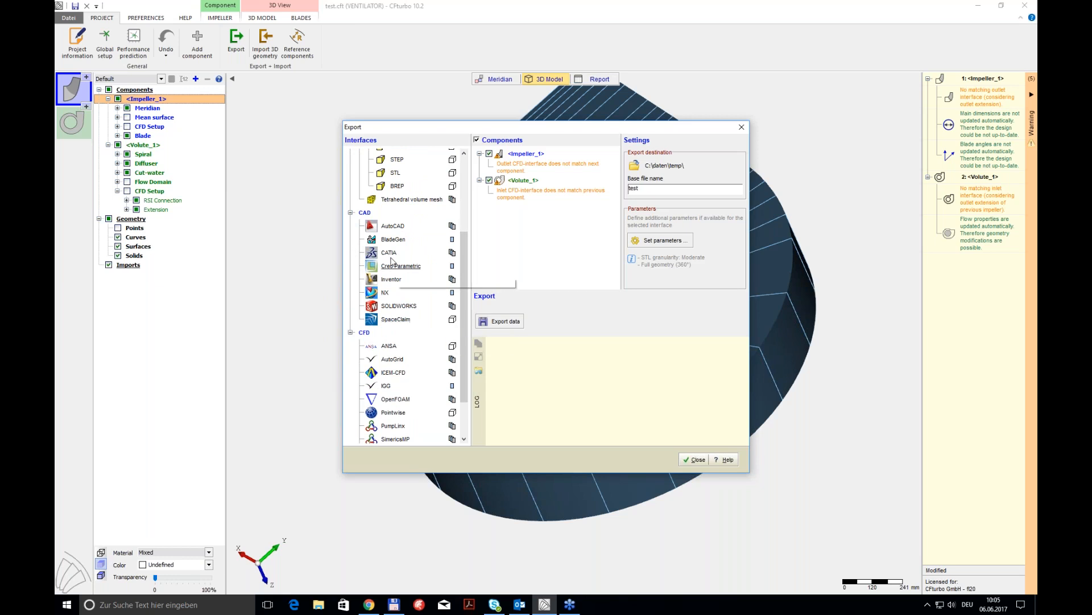
scroll(453, 320, "down", 2)
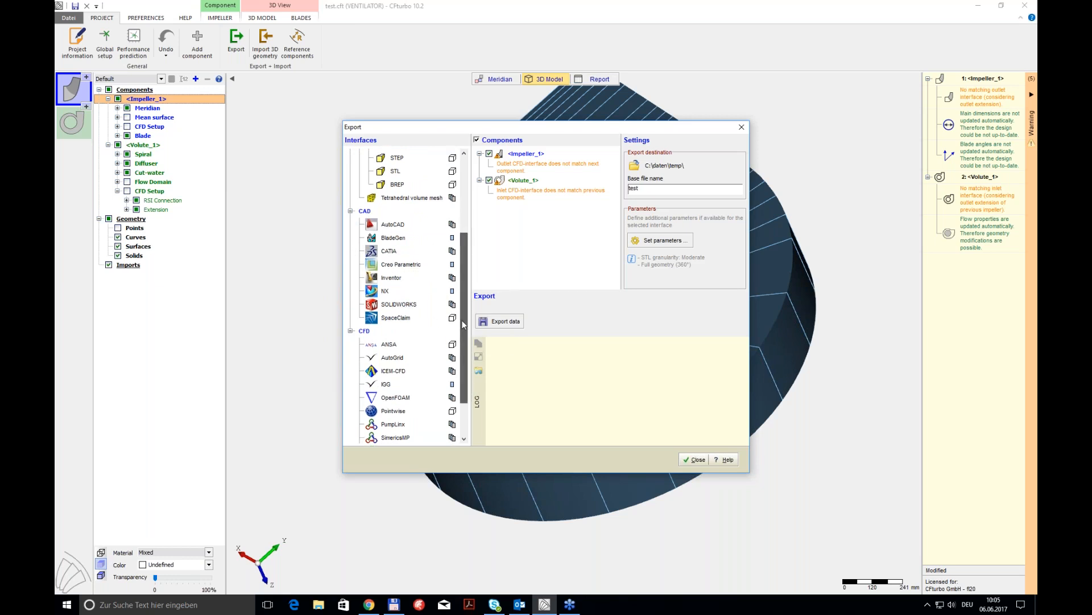
left_click(407, 422)
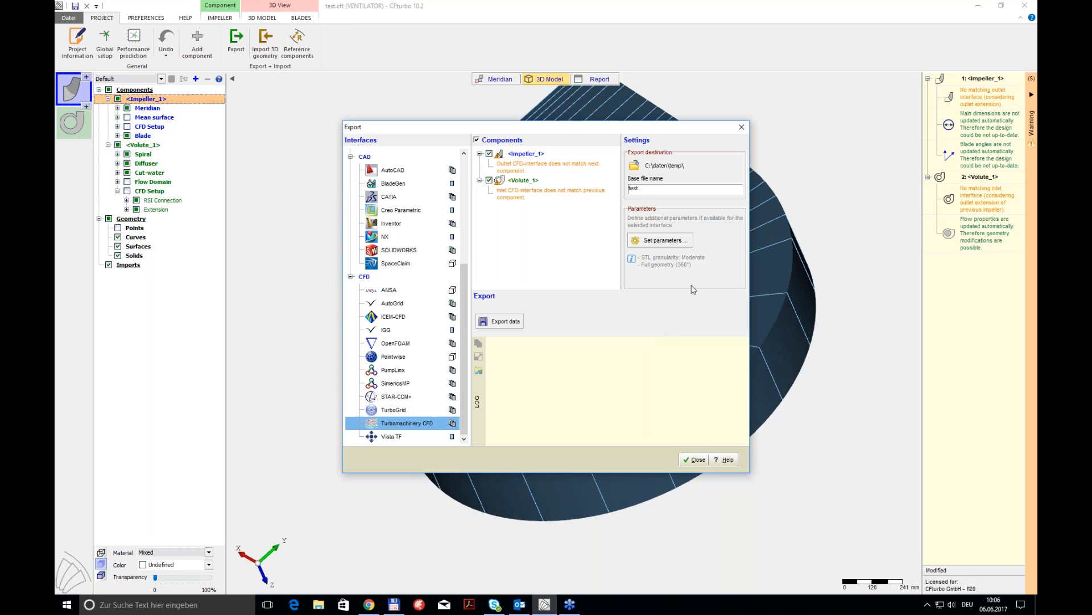
left_click(686, 461)
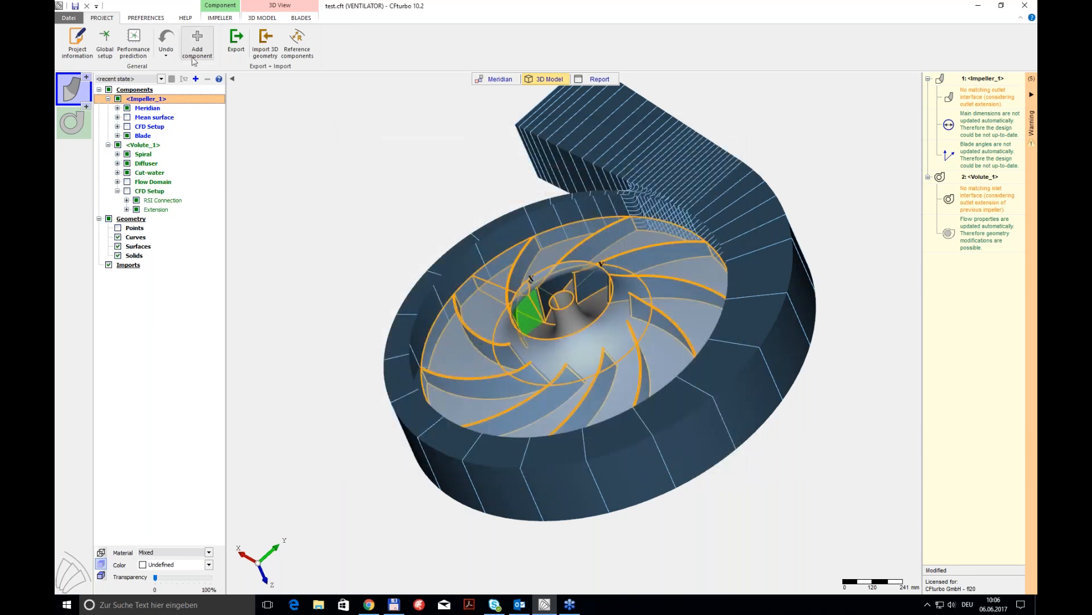
In the performance prediction, hide the loss curves, plot required power over volume flow and check the loss parameters
left_click(146, 41)
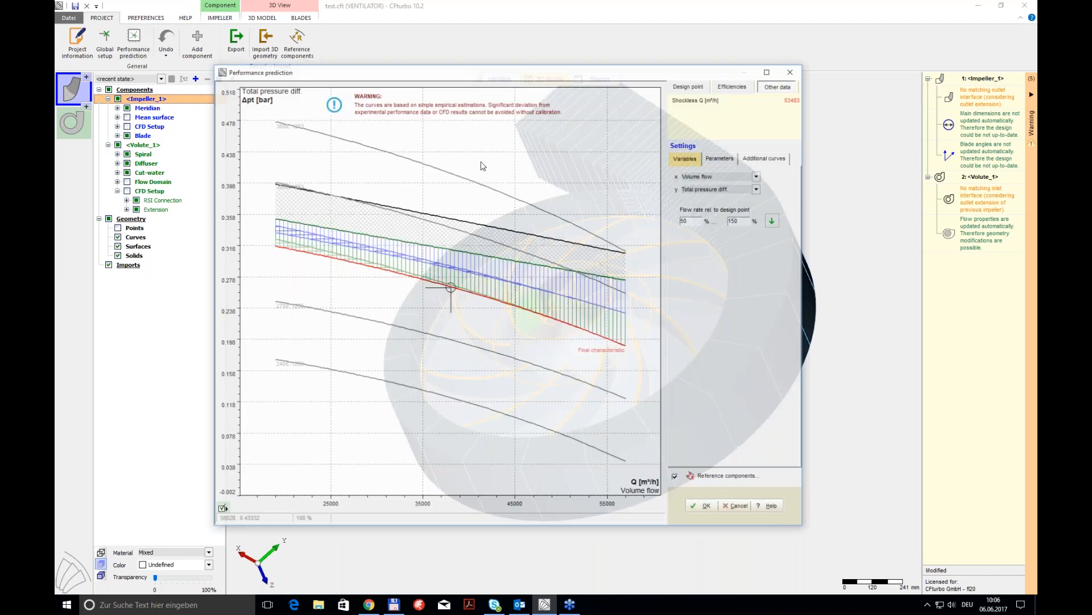
left_click(223, 508)
left_click(233, 495)
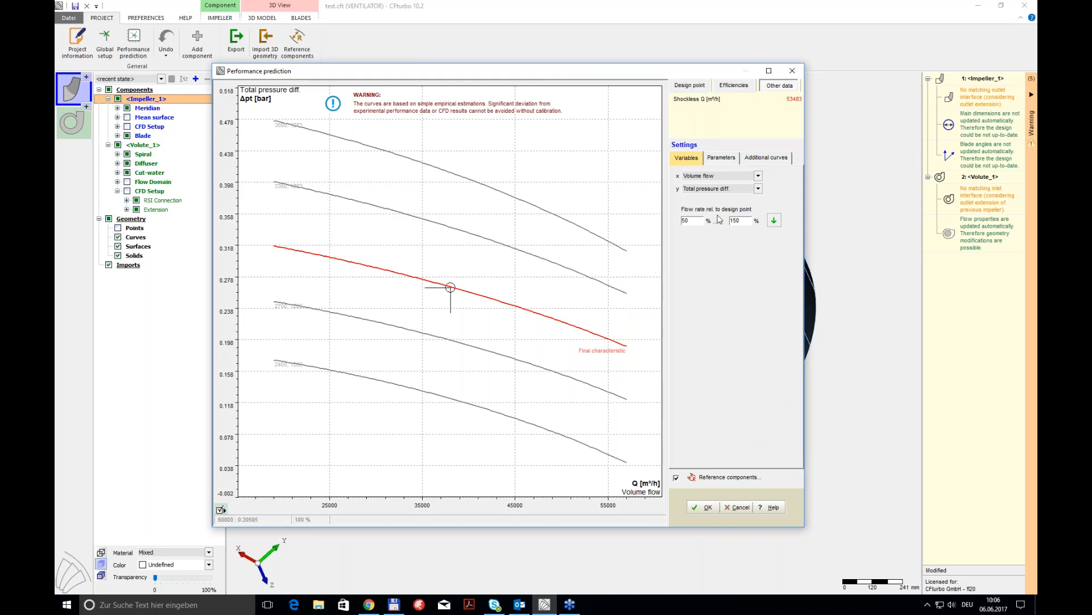
left_click(756, 189)
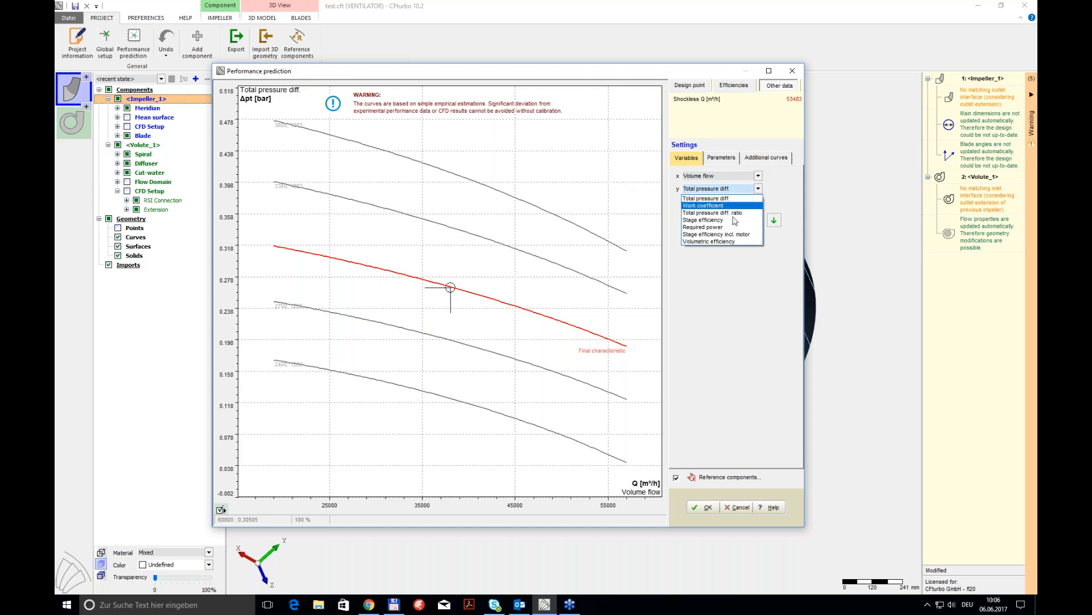
left_click(718, 227)
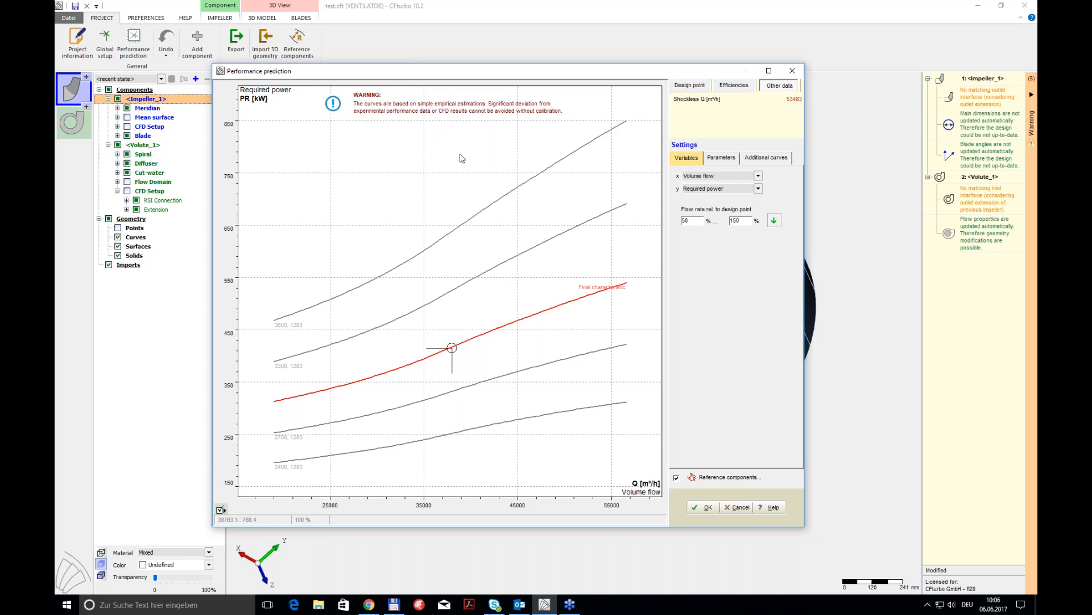
left_click(722, 159)
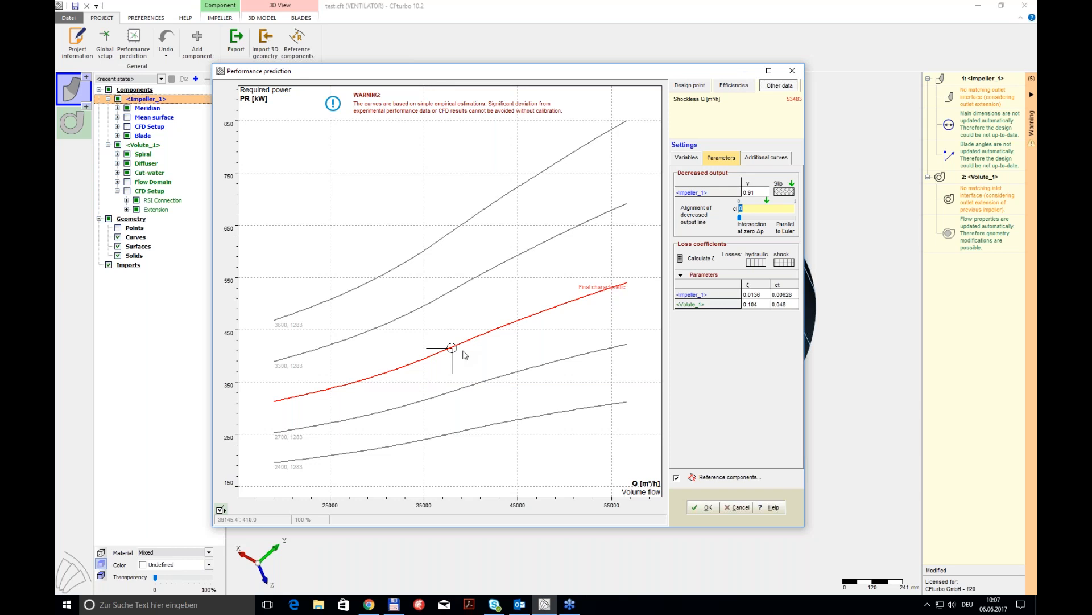
left_click(743, 507)
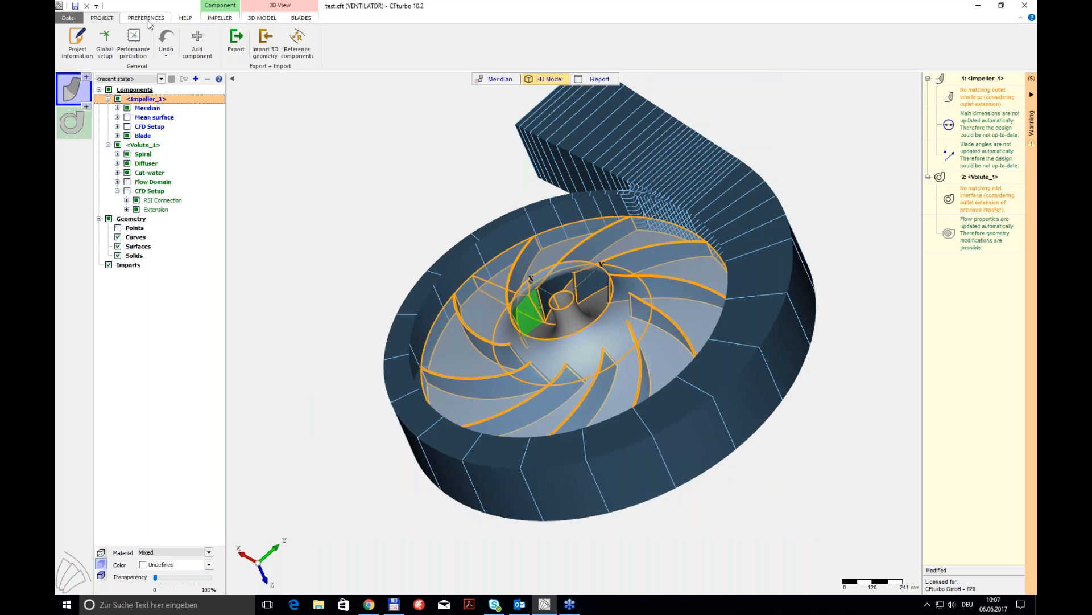
Open the volute's cross section definition and change the section shape to Round internal
left_click(72, 122)
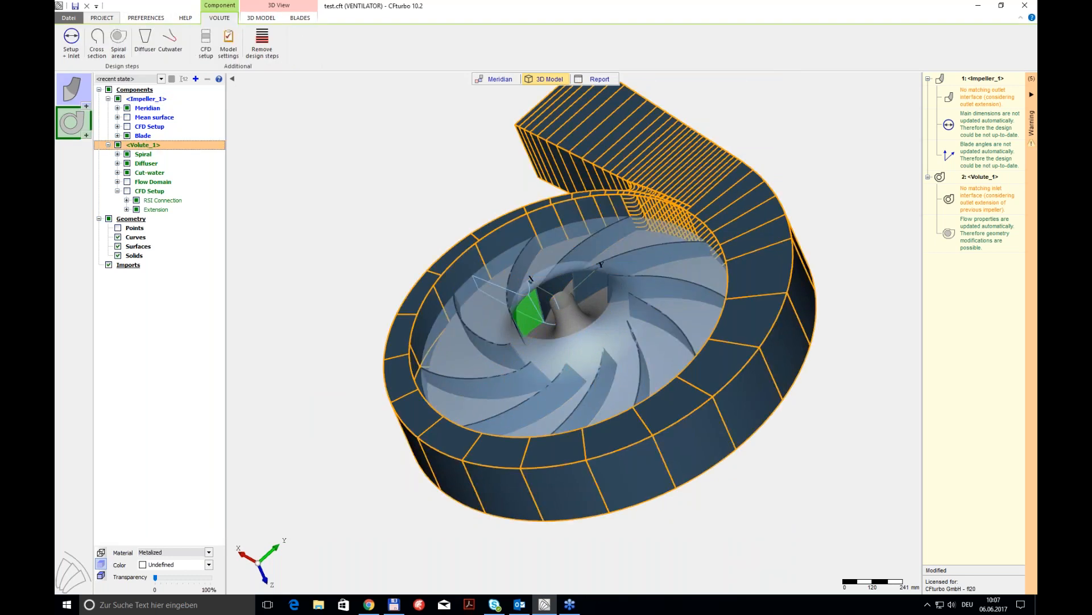
left_click(96, 41)
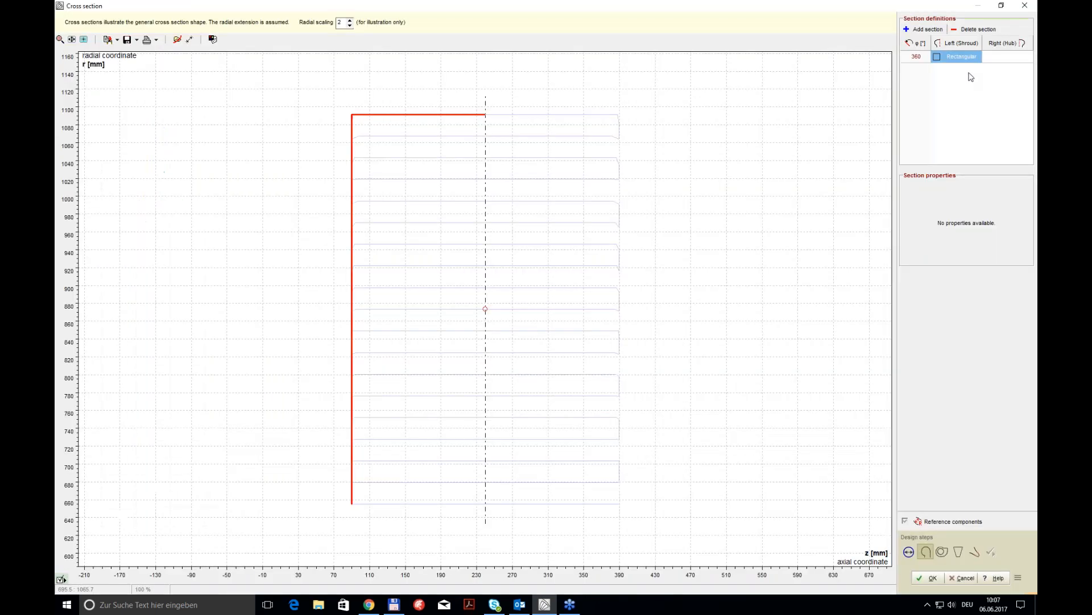
left_click(967, 58)
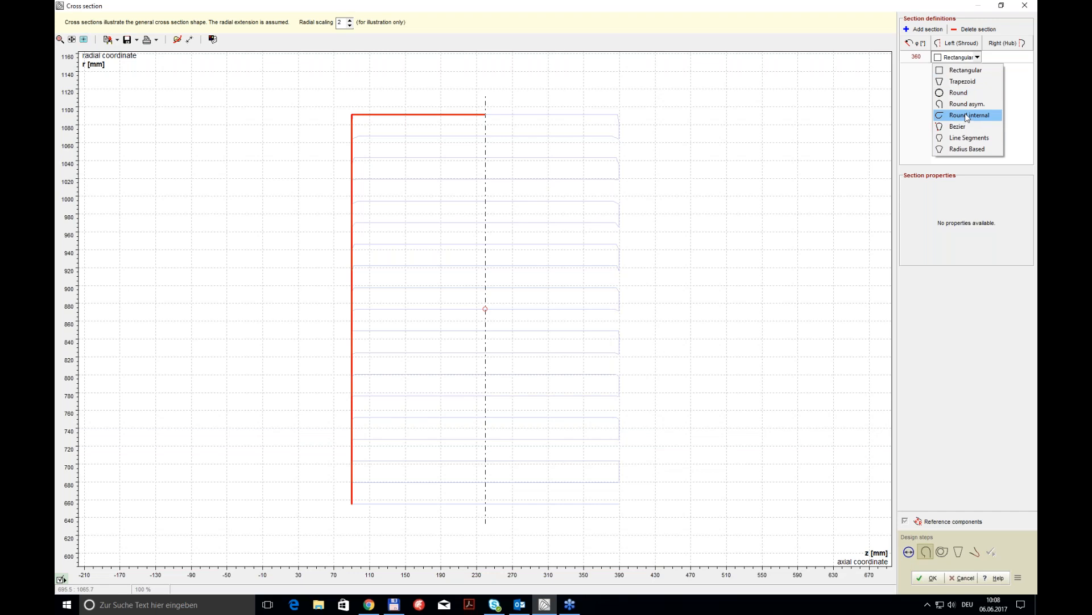
left_click(968, 116)
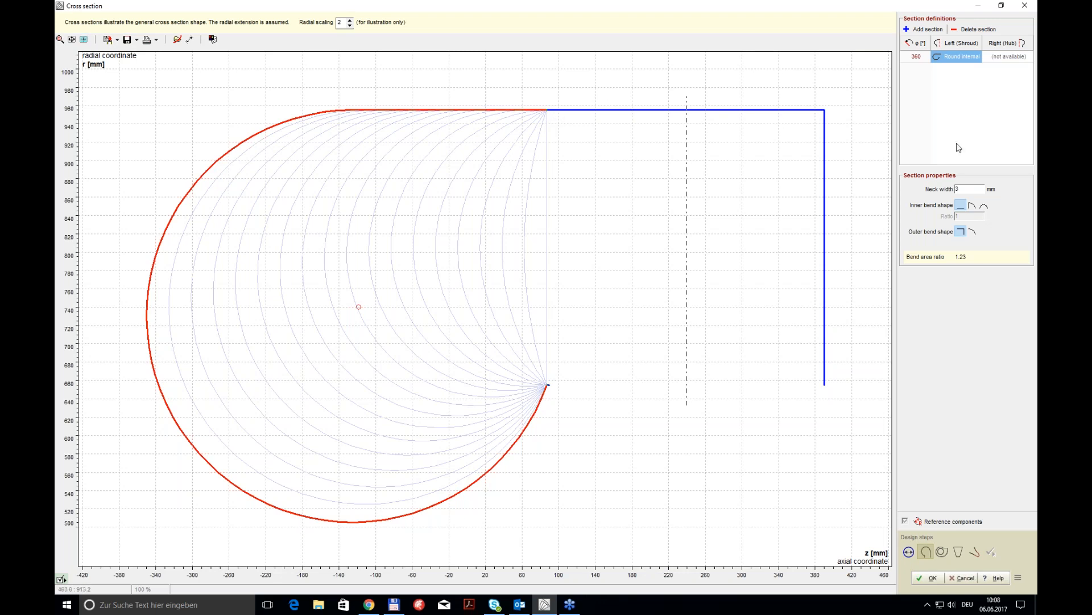
left_click(958, 56)
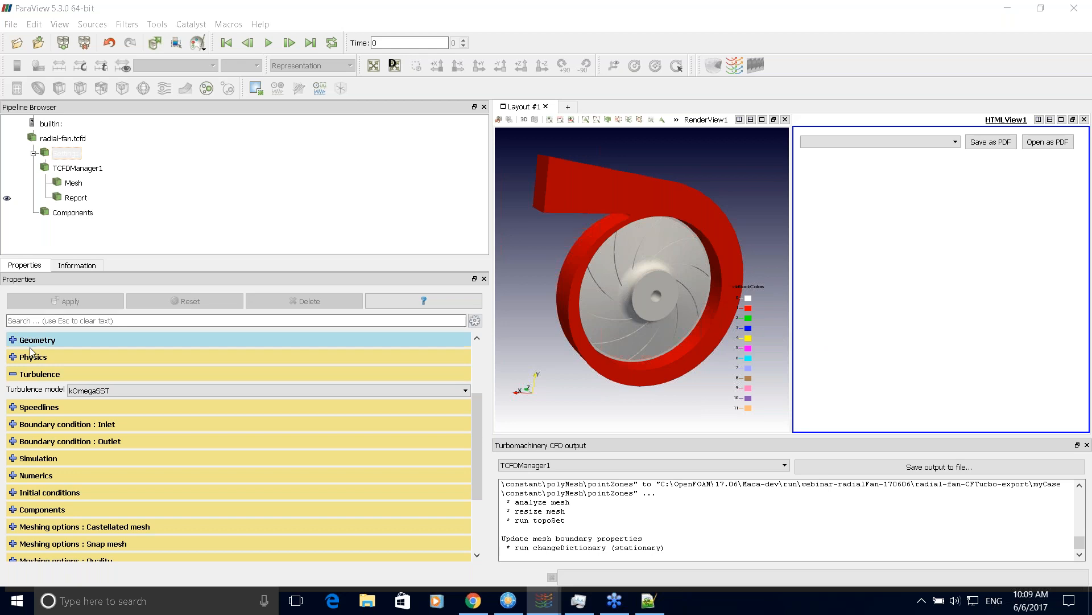
In ParaView, examine the turbulence models available in the radial-fan case settings
left_click(29, 375)
left_click(30, 378)
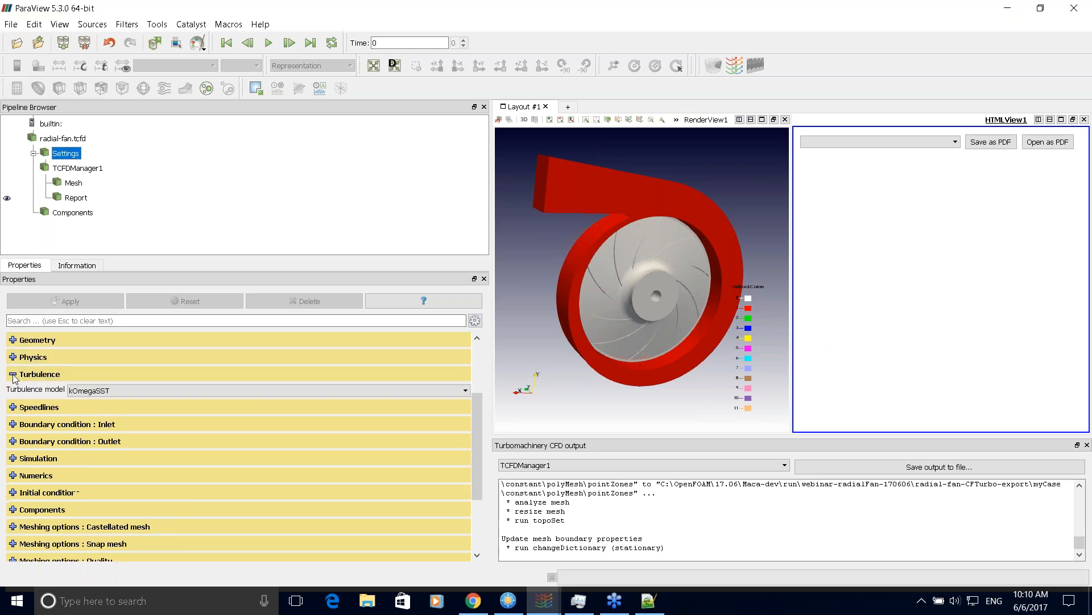
left_click(121, 390)
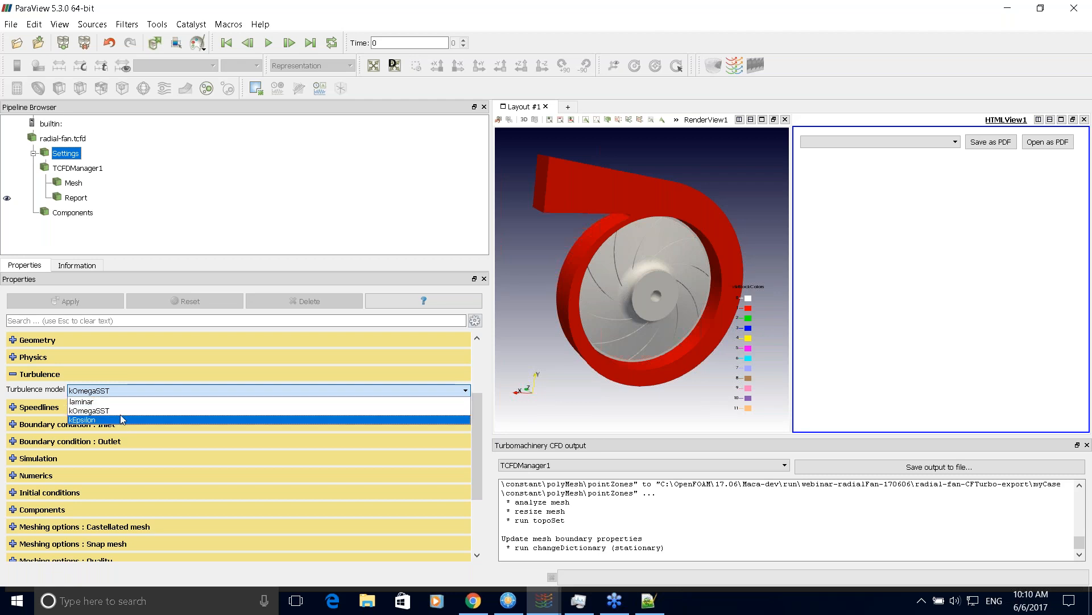
left_click(36, 394)
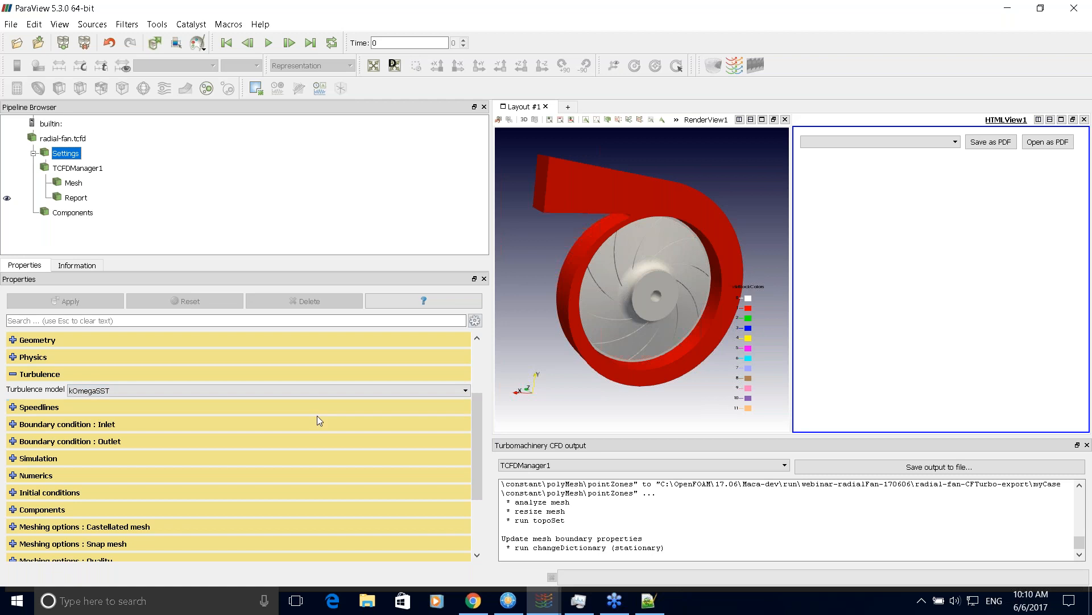
Set the simulation's time management to steady state + transient and collapse the Simulation section
left_click(59, 461)
scroll(80, 432, "down", 3)
left_click(95, 385)
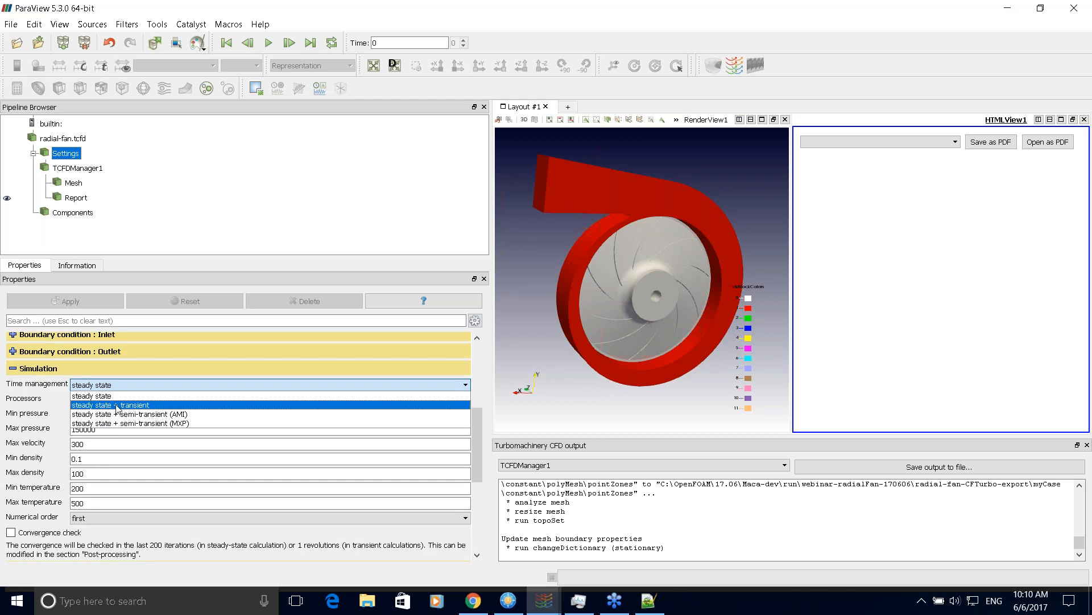
left_click(118, 405)
left_click_drag(476, 418, 476, 405)
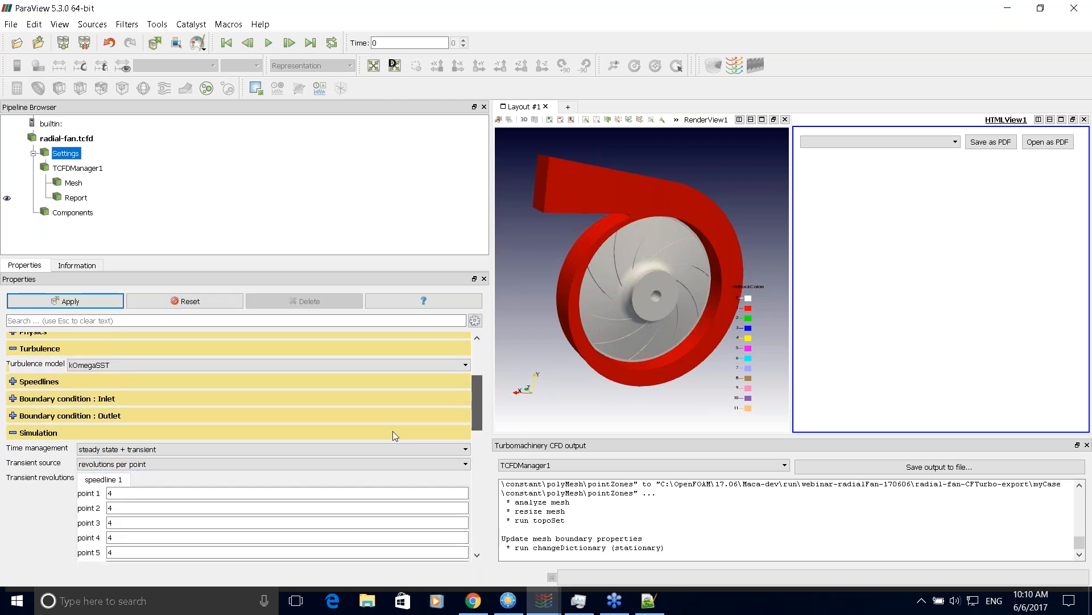
left_click(26, 420)
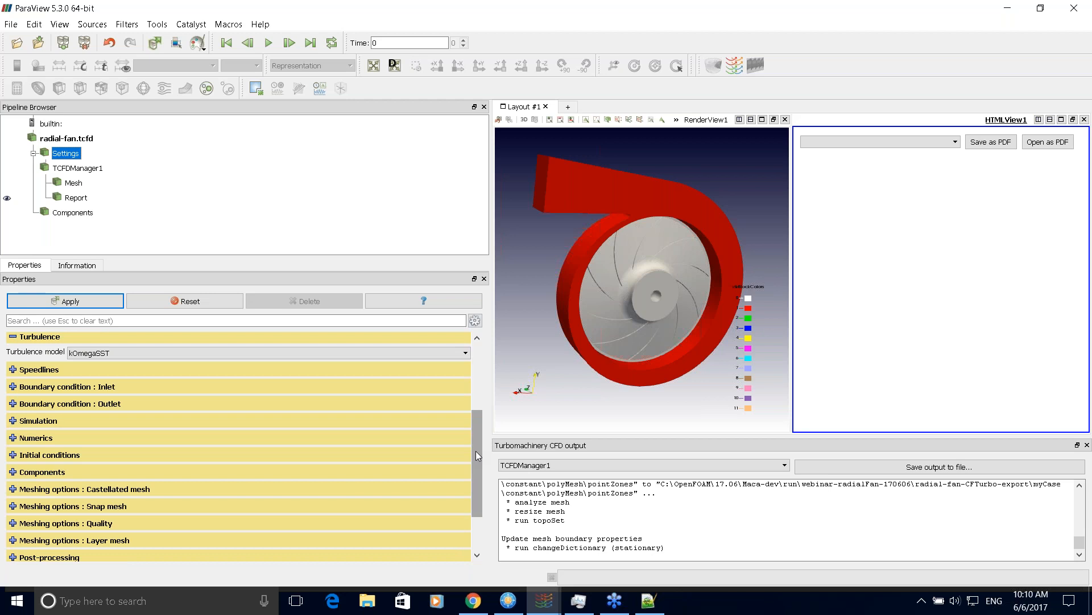
Expand the Scripting section of the radial-fan case settings and examine its script file and execution points table
left_click_drag(476, 451, 478, 505)
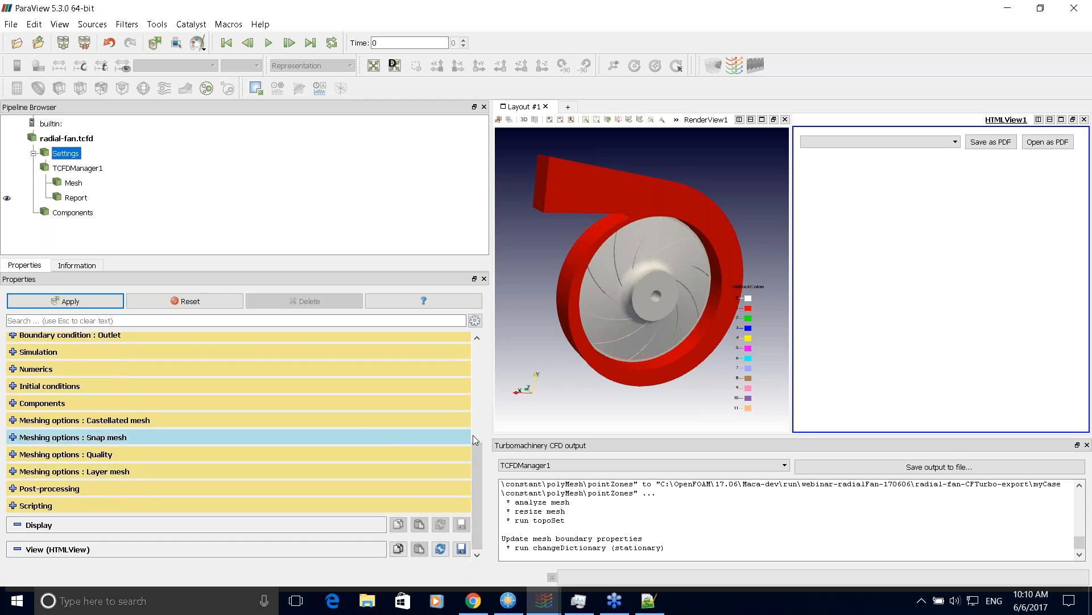
left_click_drag(478, 477, 478, 499)
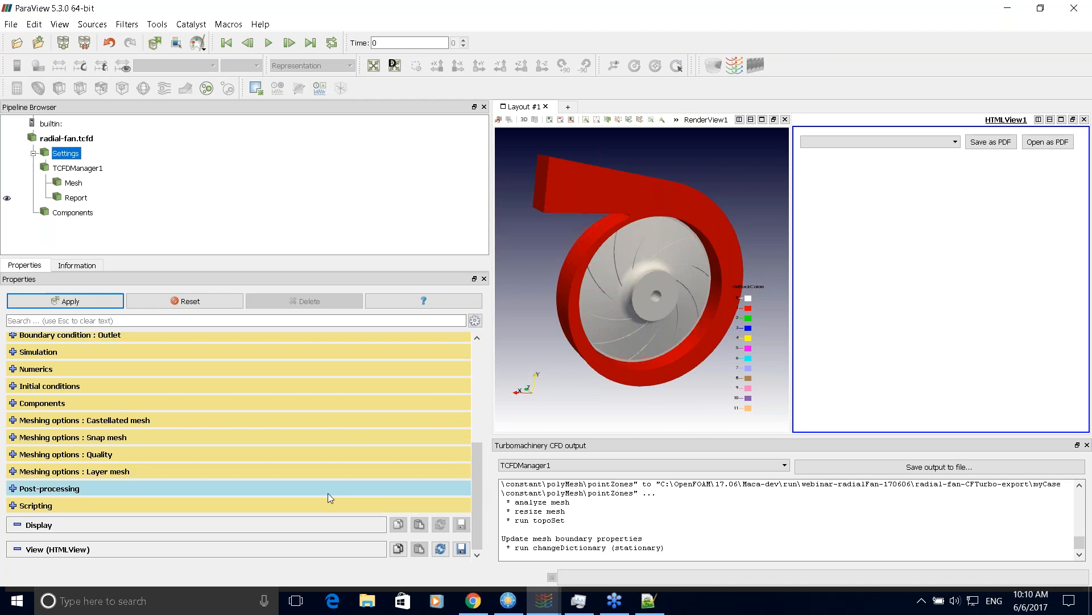
left_click(13, 506)
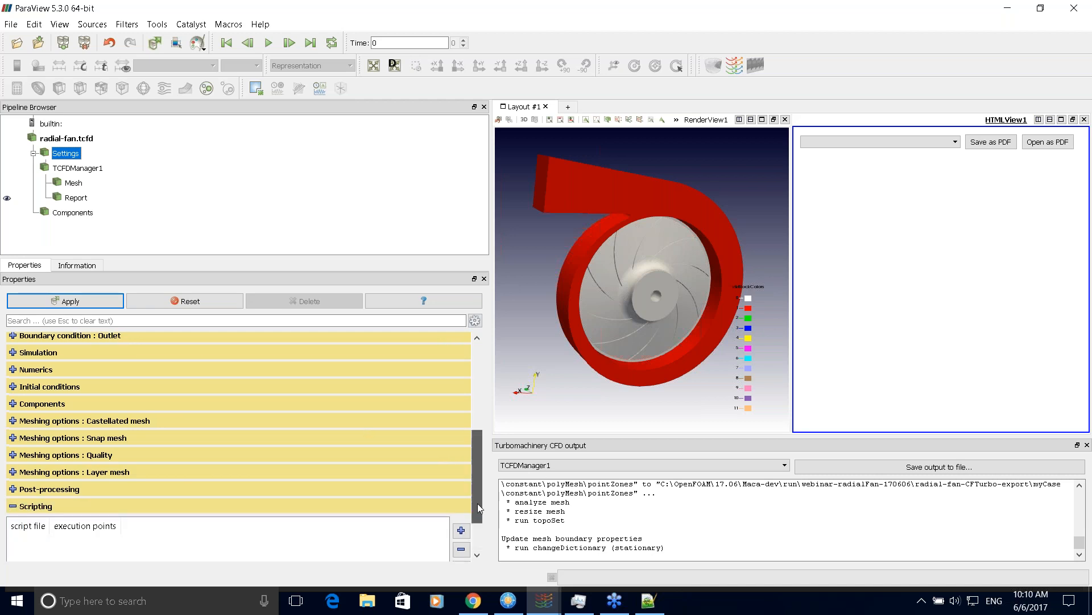
scroll(60, 489, "down", 2)
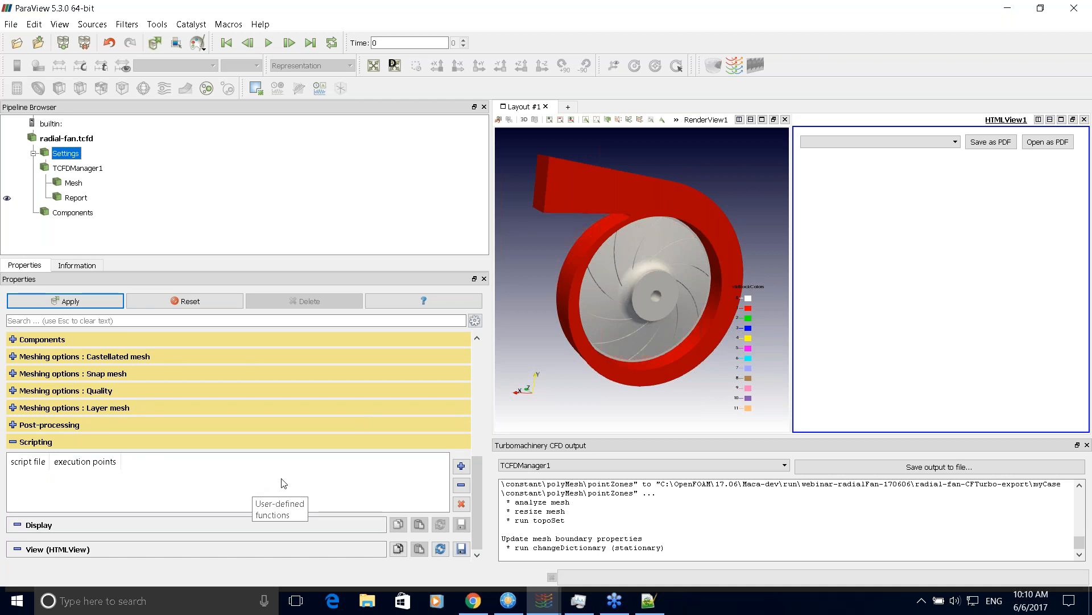
left_click_drag(477, 484, 472, 378)
scroll(472, 387, "down", 2)
scroll(481, 440, "down", 1)
scroll(481, 440, "down", 5)
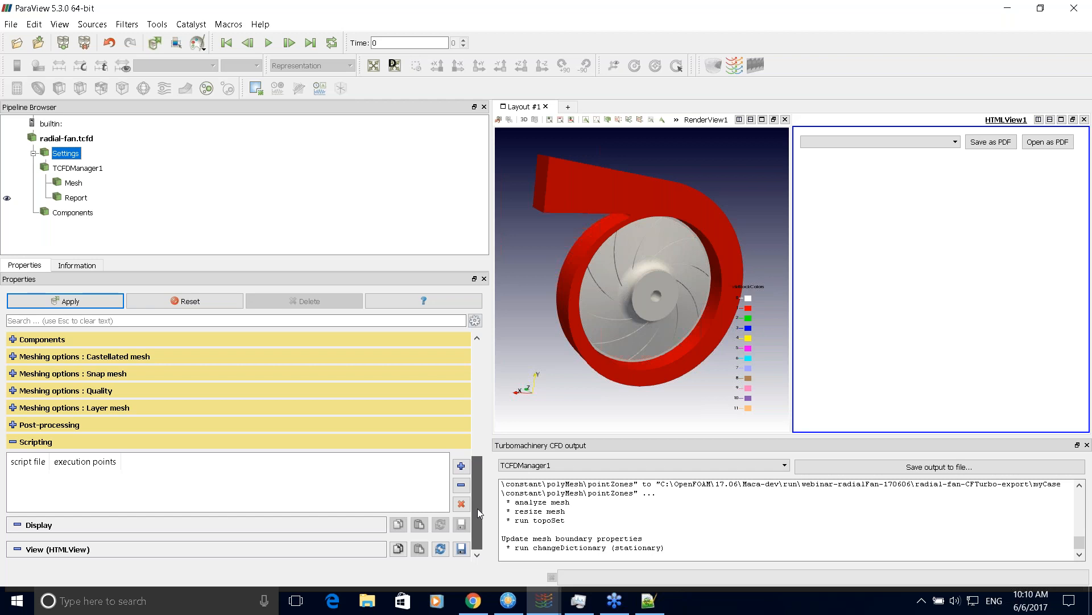
scroll(478, 503, "up", 1)
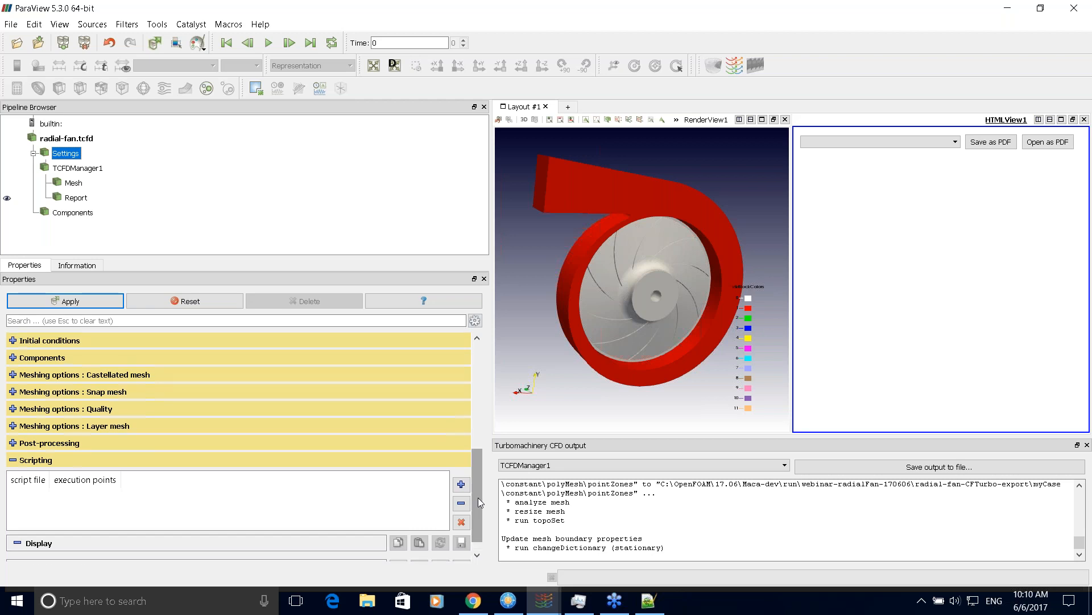
scroll(479, 509, "down", 1)
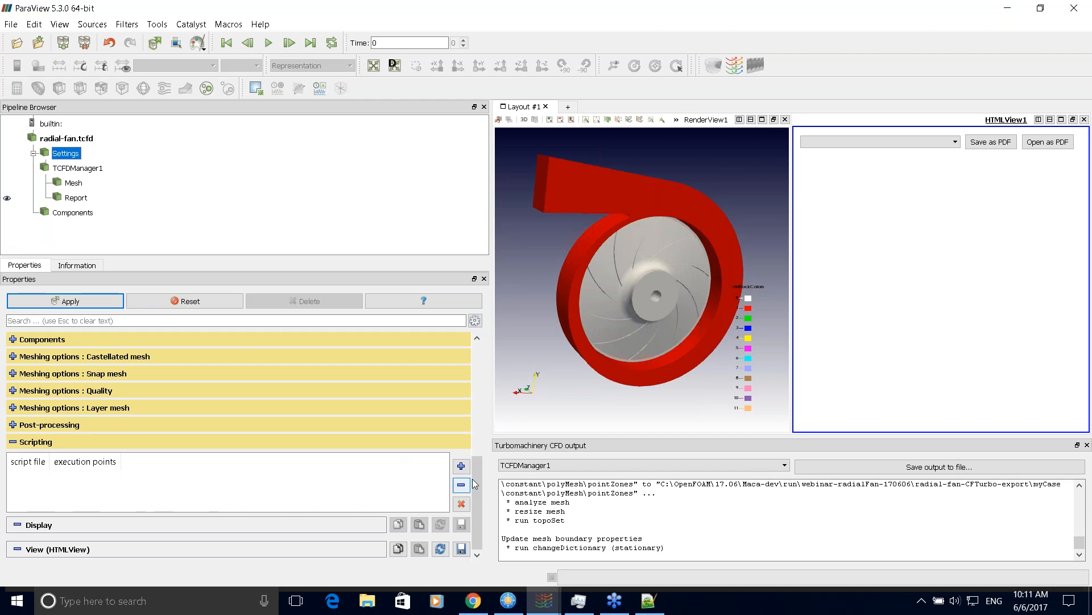
scroll(477, 458, "up", 3)
scroll(476, 478, "down", 3)
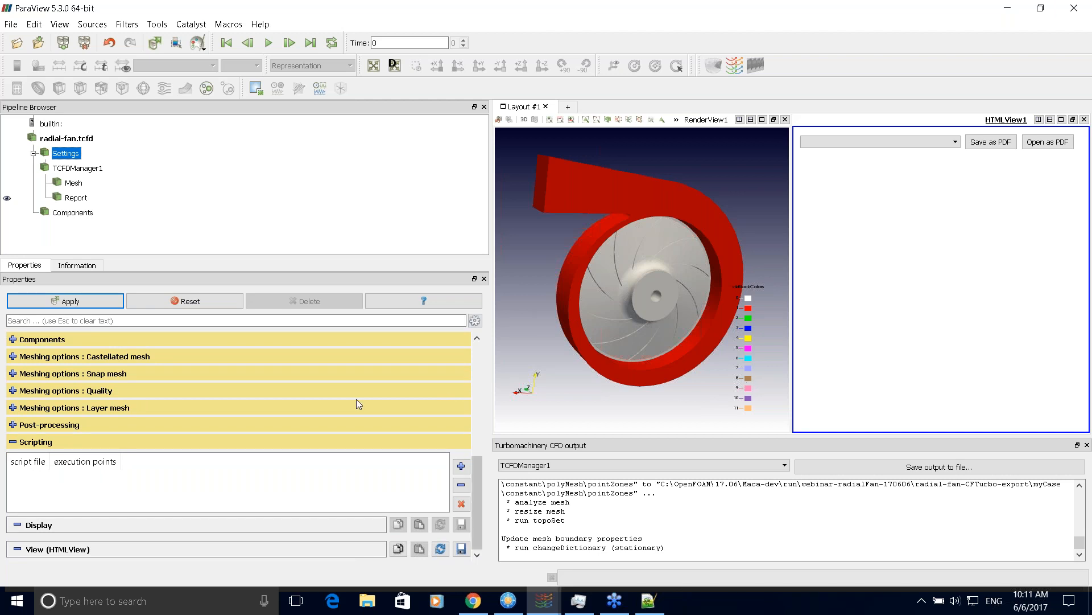
Rotate the fan model slightly in the render view and collapse the Scripting section
left_click(555, 345)
mouse_move(553, 343)
left_mouse_down()
mouse_move(525, 336)
mouse_move(569, 340)
left_mouse_up()
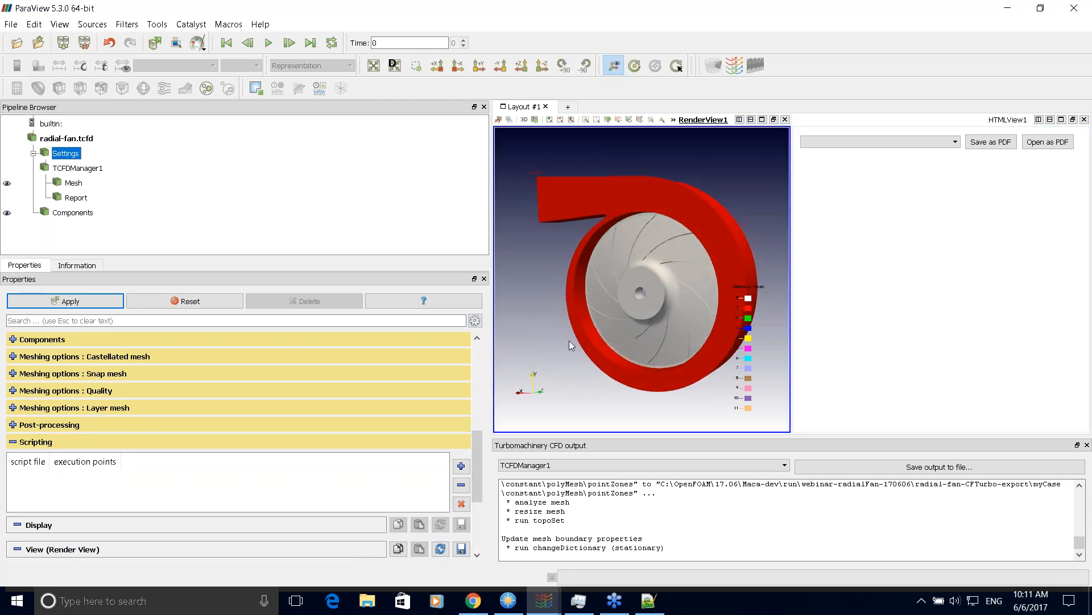
left_click(12, 443)
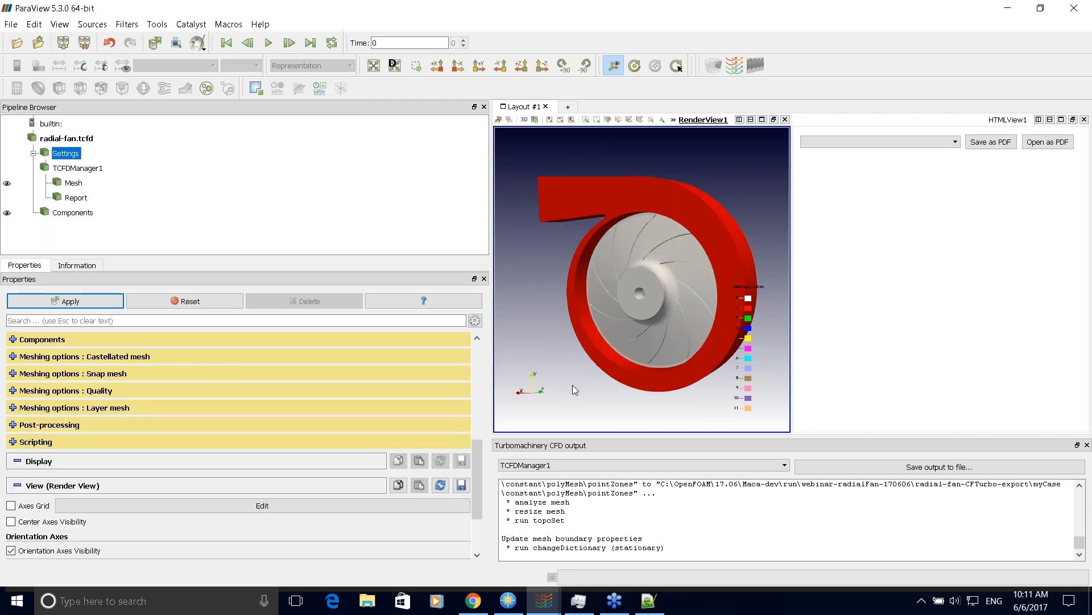
left_click_drag(475, 473, 474, 445)
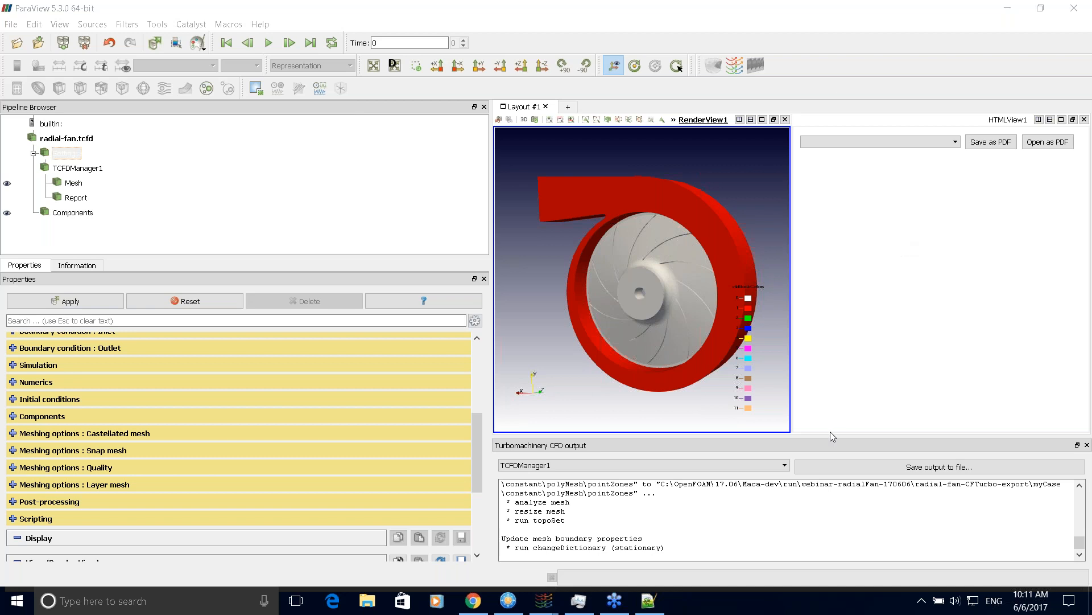
Switch to the ParaView window with the computed setup-fan.tcfd case and examine the report's residuals, fan characteristic and efficiency
mouse_move(551, 607)
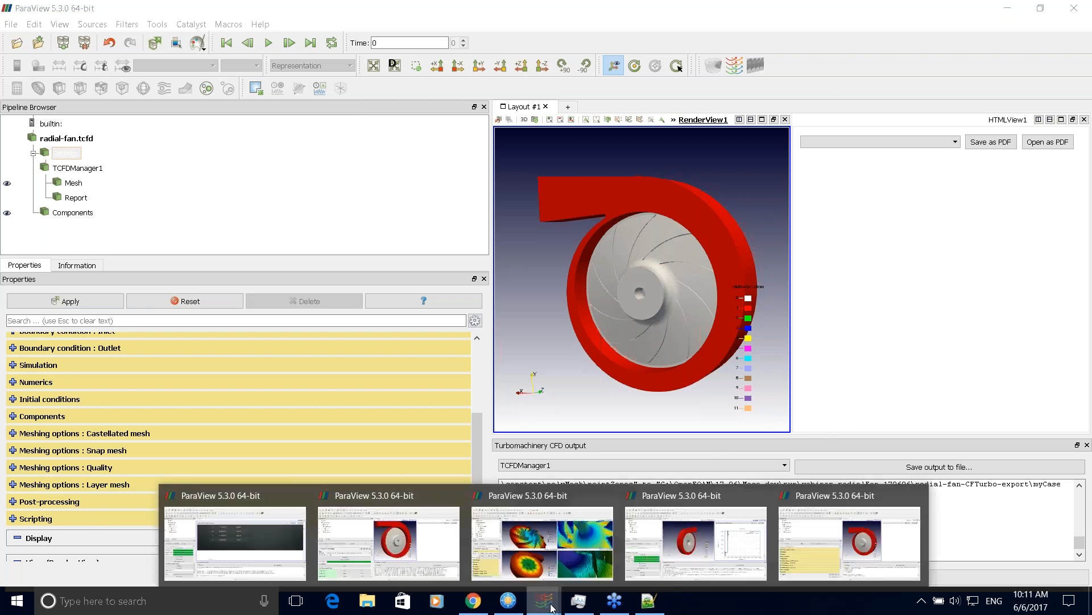
left_click(248, 532)
scroll(890, 307, "up", 10)
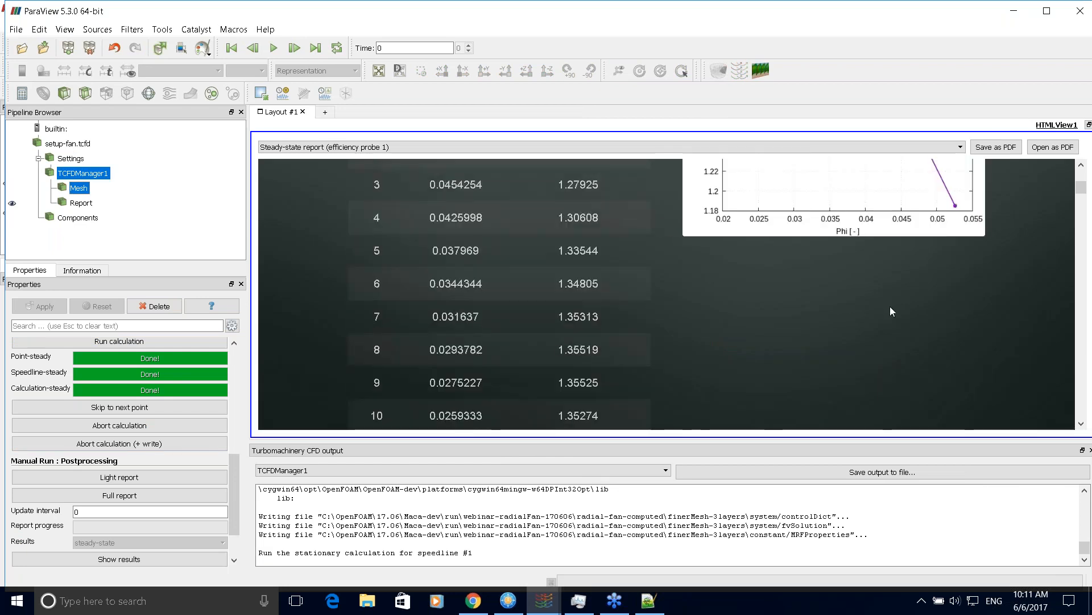
scroll(901, 317, "up", 10)
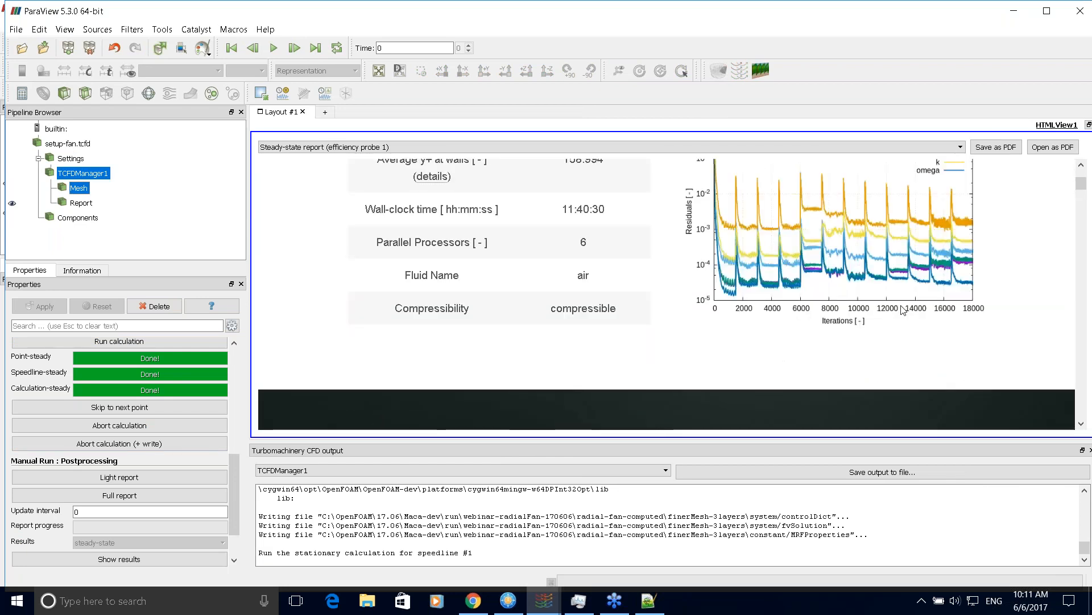
scroll(899, 298, "down", 3)
scroll(899, 299, "down", 15)
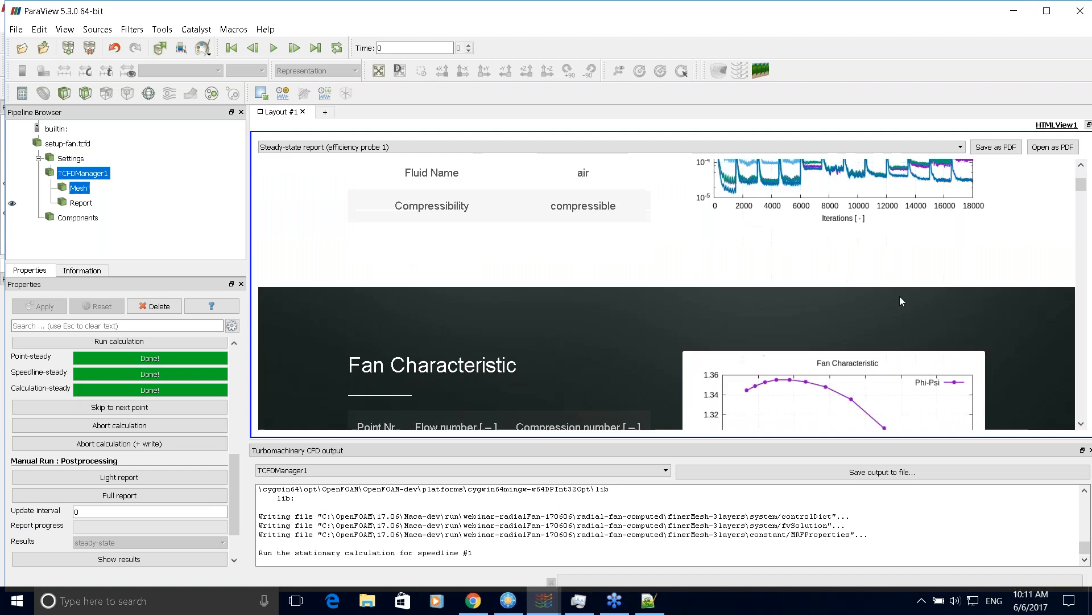
scroll(902, 301, "up", 1)
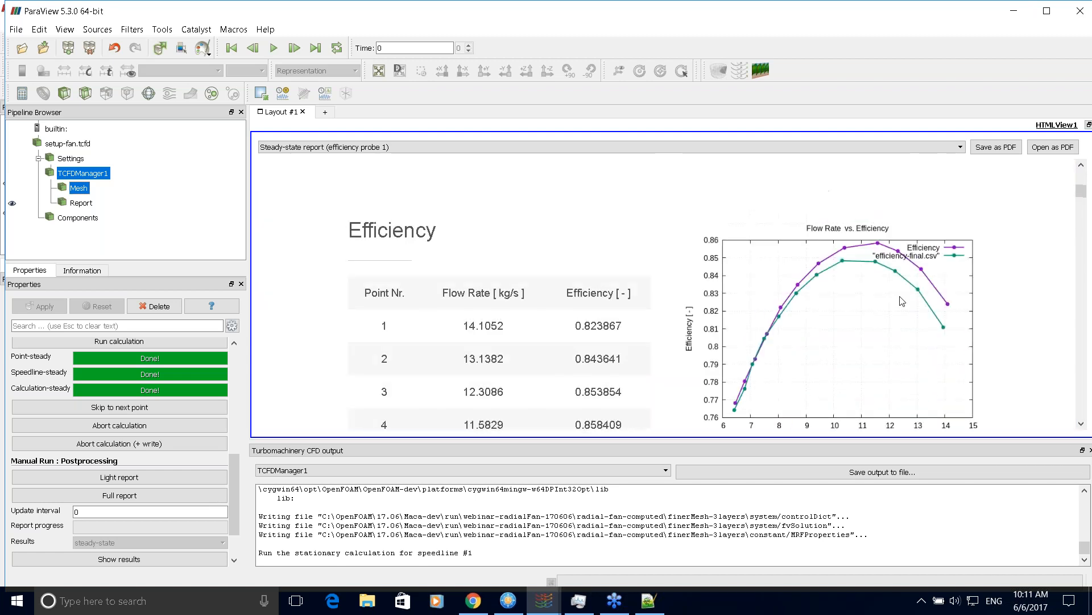
scroll(902, 301, "down", 3)
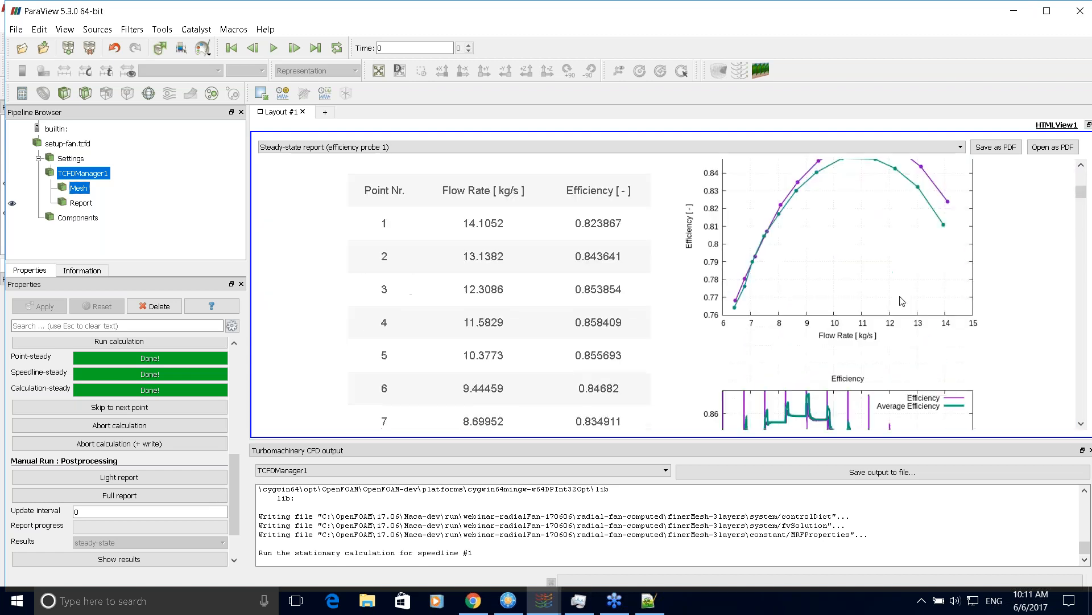
scroll(902, 301, "up", 9)
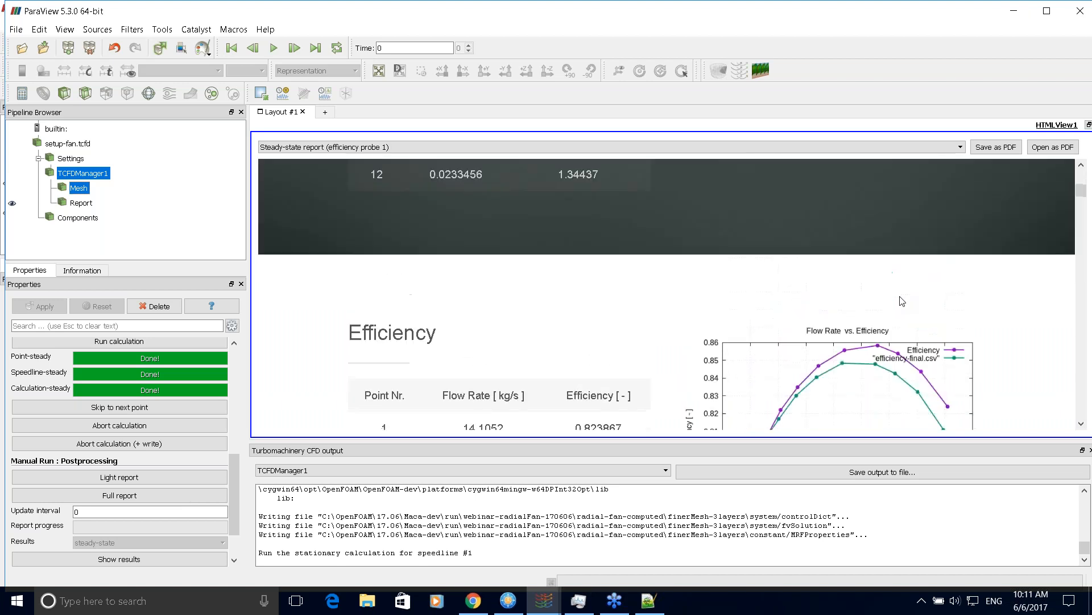
scroll(901, 297, "up", 1)
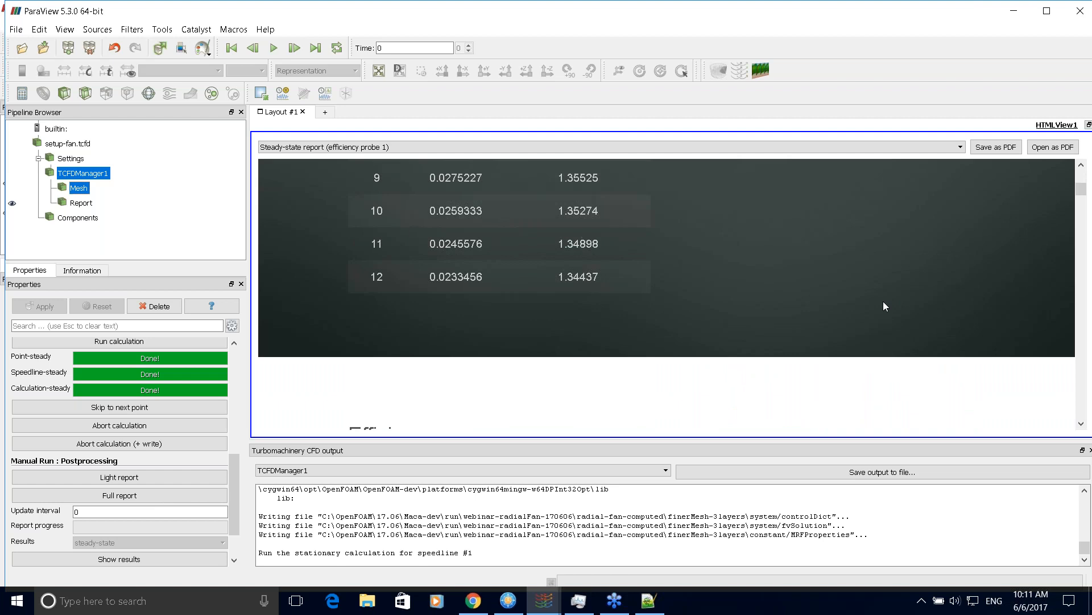
scroll(800, 313, "up", 1)
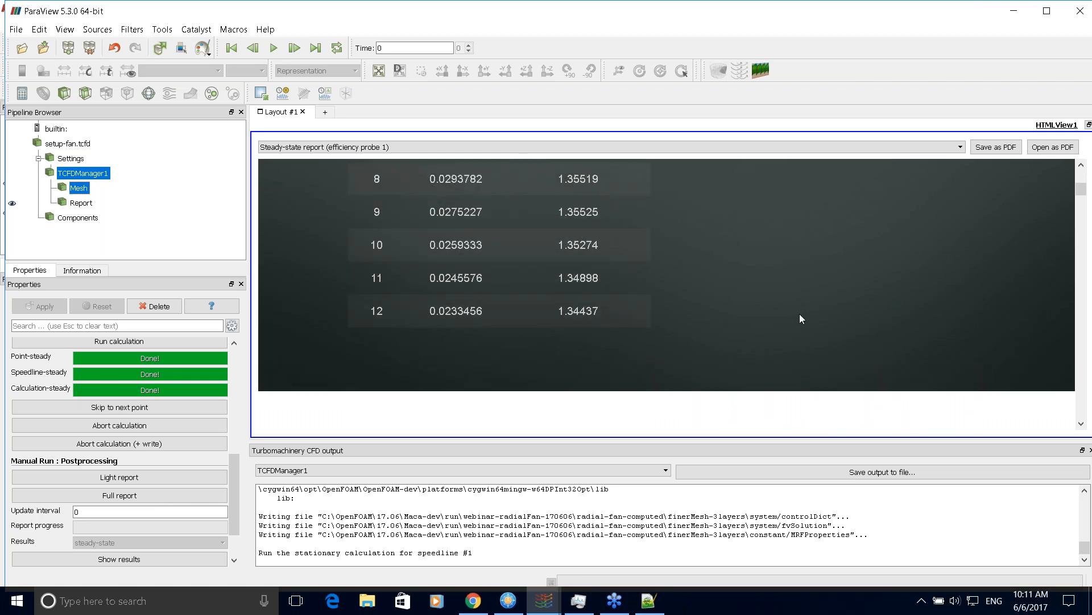
Compare the report's two efficiency curves over flow rate and inspect the efficiency convergence plot over iterations
scroll(800, 318, "down", 6)
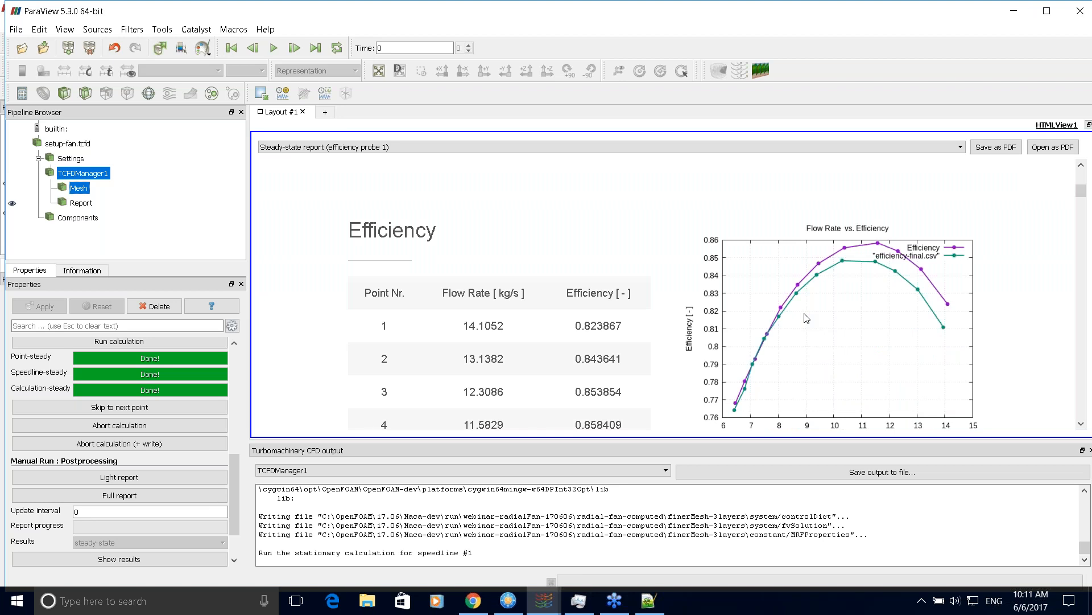
scroll(859, 316, "down", 3)
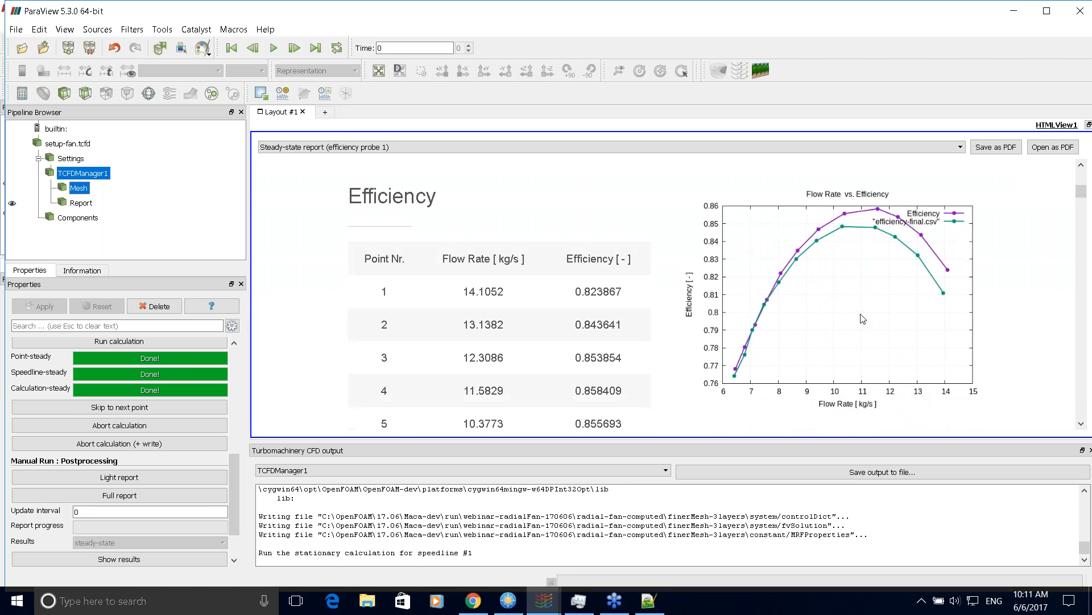
scroll(886, 320, "down", 4)
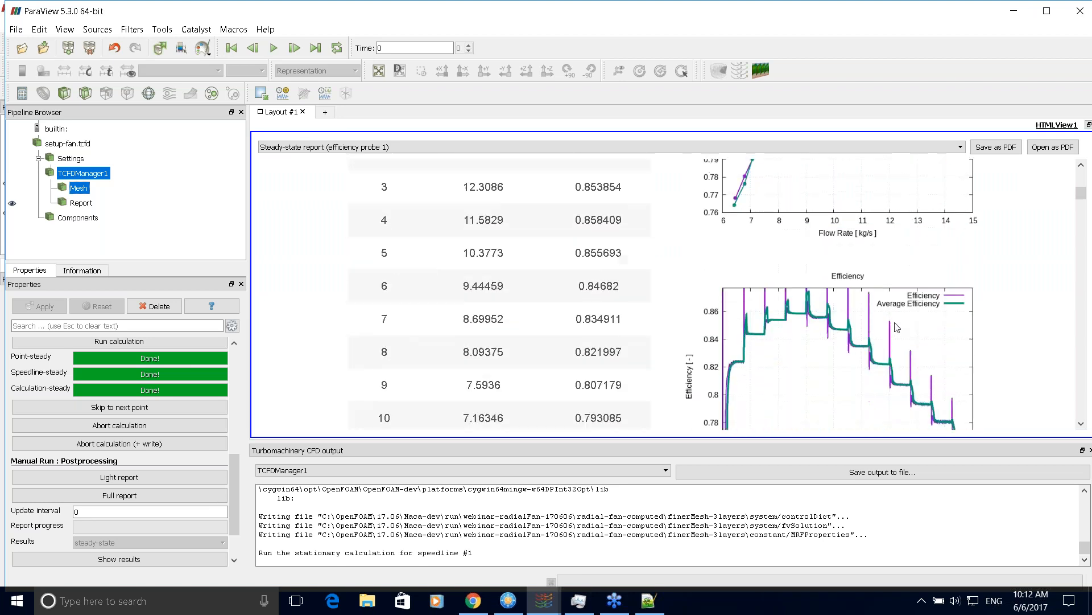
scroll(897, 328, "up", 2)
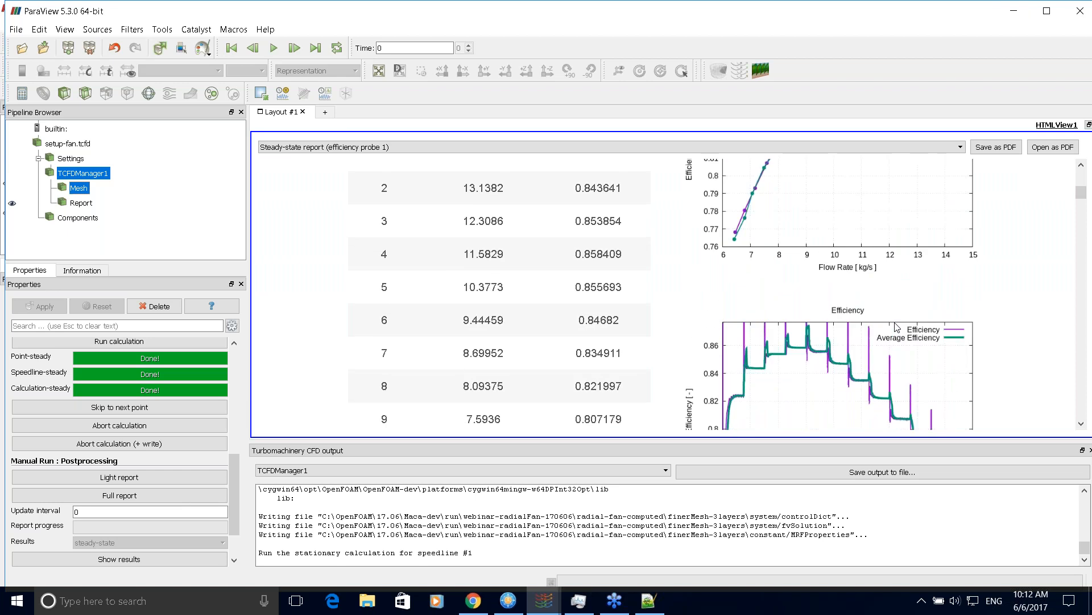
scroll(895, 323, "up", 1)
scroll(895, 323, "down", 20)
scroll(895, 315, "up", 16)
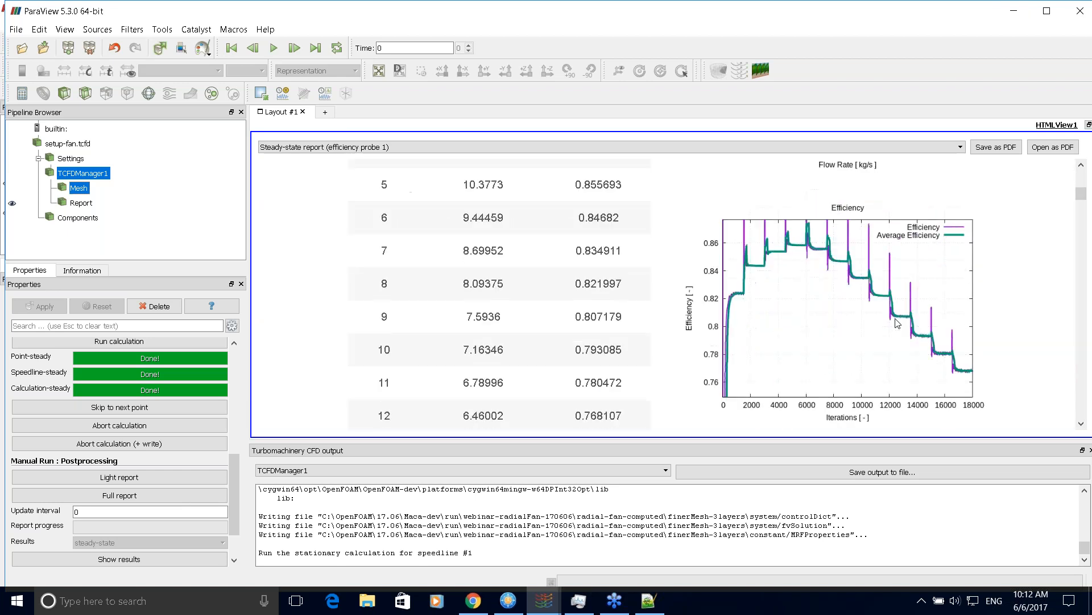
Examine the report's Total Pressure Difference table and plot, highlighting the pressure value of point 3
scroll(896, 320, "down", 20)
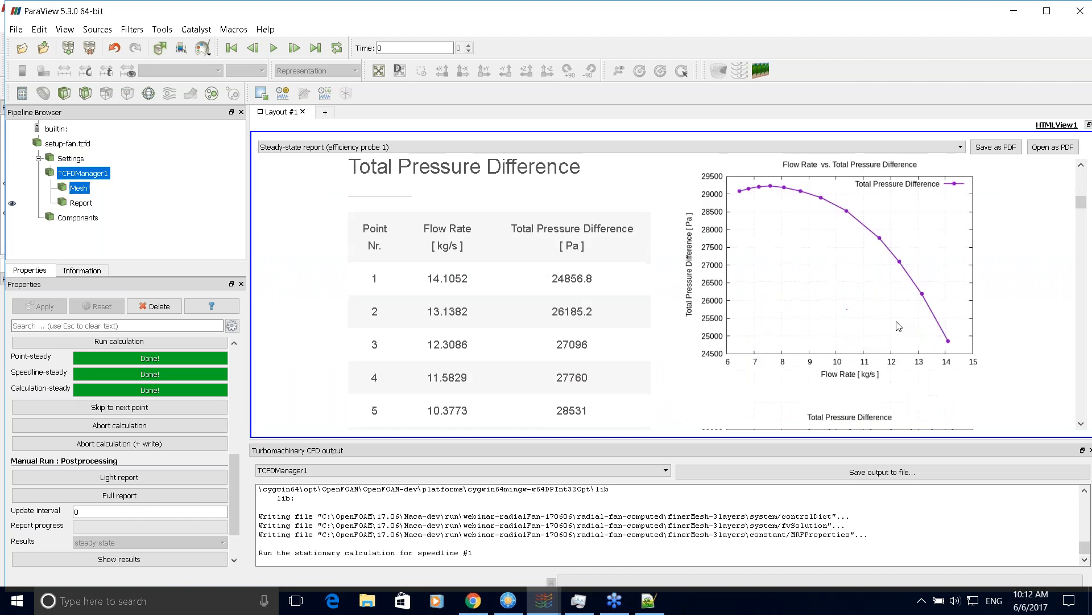
scroll(898, 326, "down", 1)
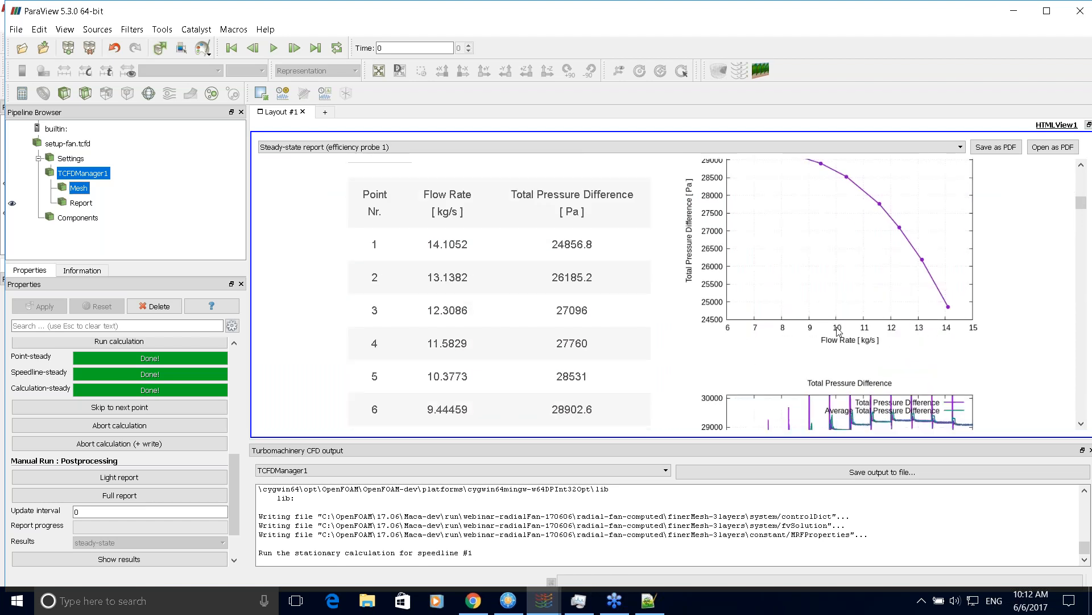
scroll(623, 359, "down", 1)
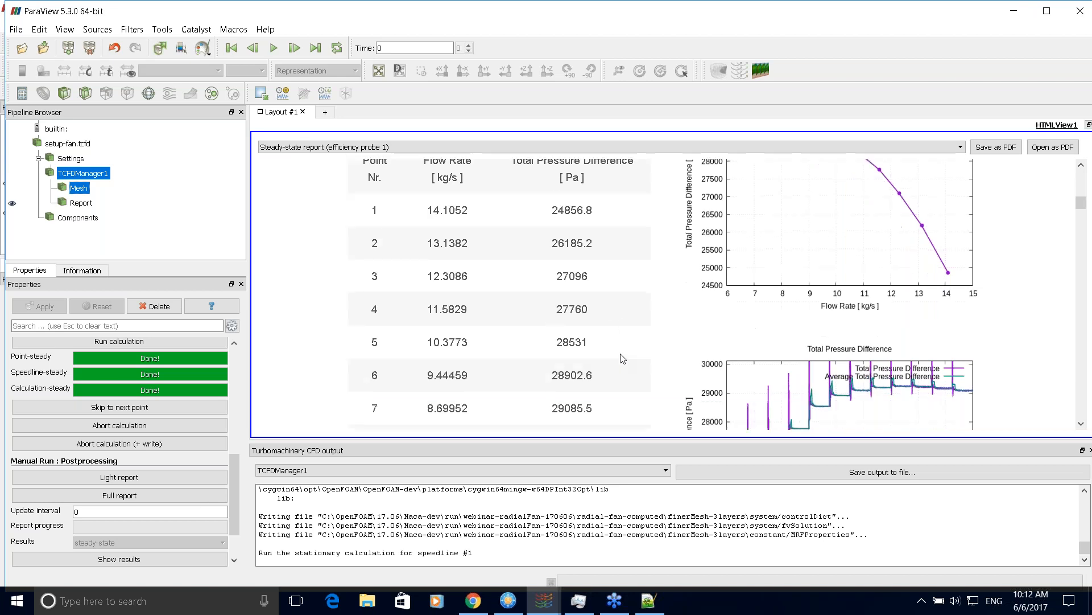
left_click_drag(555, 272, 585, 266)
scroll(609, 281, "up", 2)
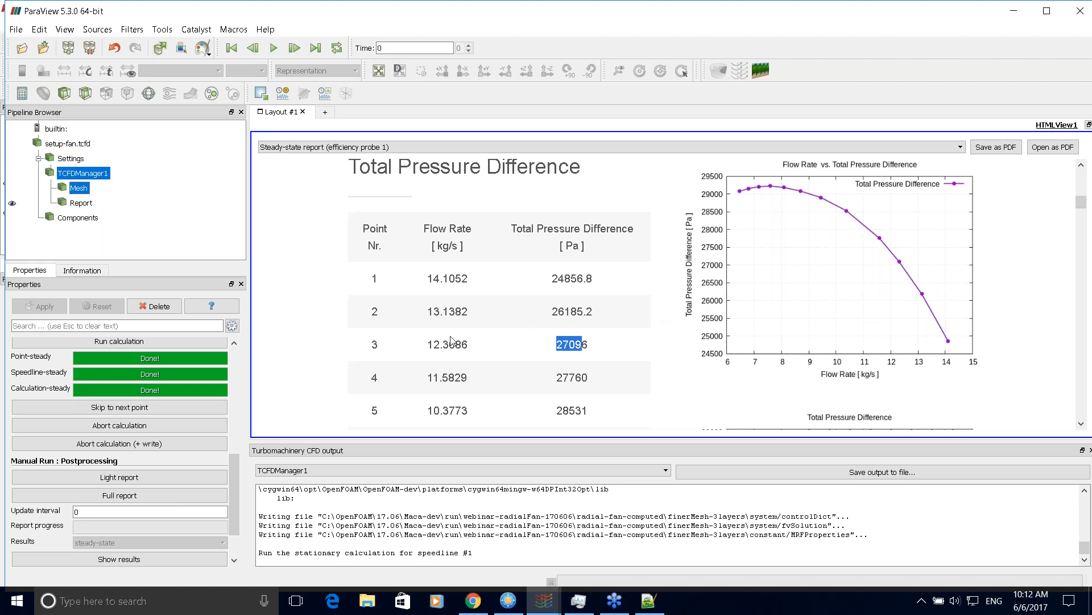
scroll(464, 341, "down", 3)
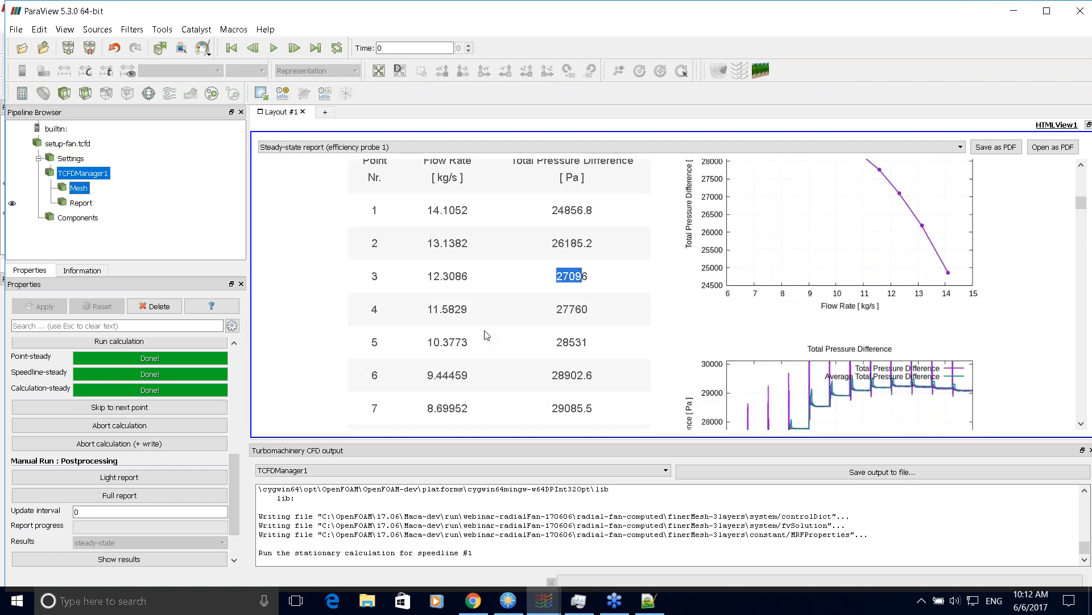
Go back through the report's torque and fan characteristic sections and examine the efficiency table by operating point
scroll(540, 324, "up", 20)
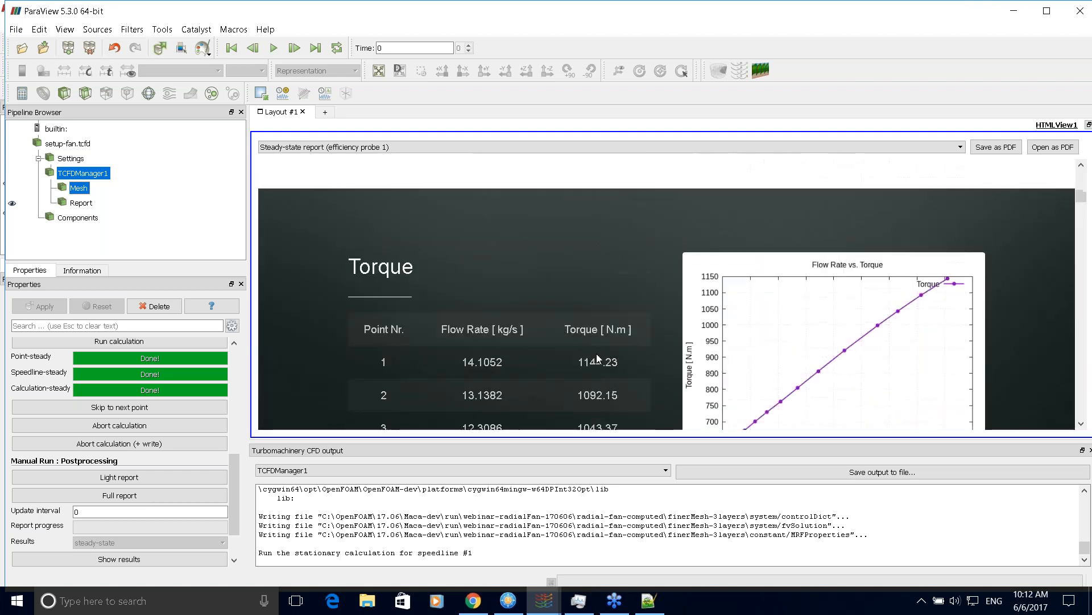
scroll(602, 319, "up", 5)
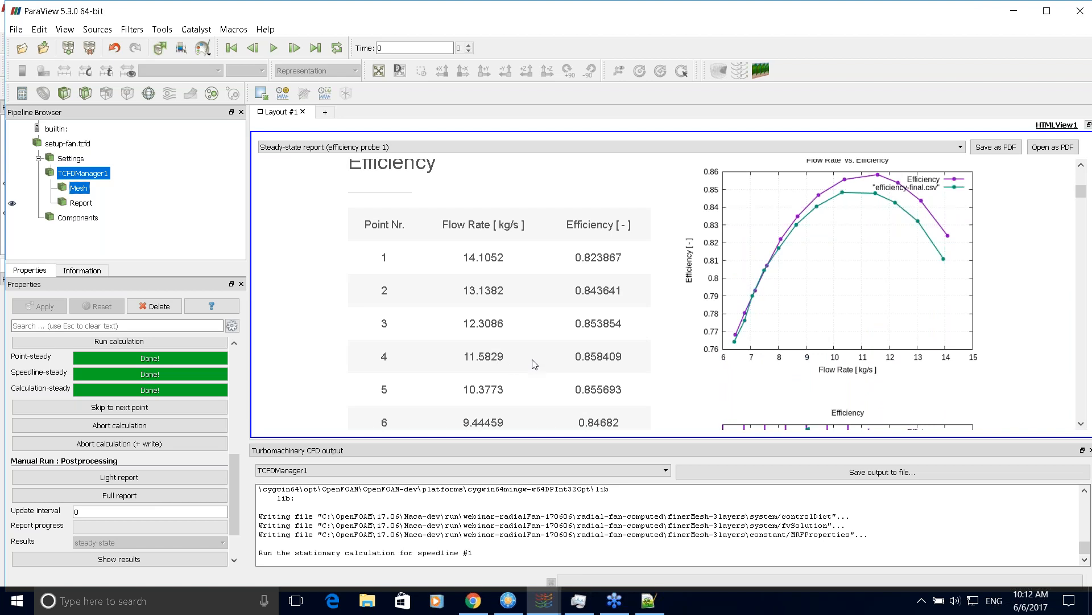
scroll(535, 360, "up", 2)
scroll(537, 358, "up", 3)
scroll(537, 358, "down", 2)
scroll(539, 359, "up", 5)
scroll(539, 358, "up", 5)
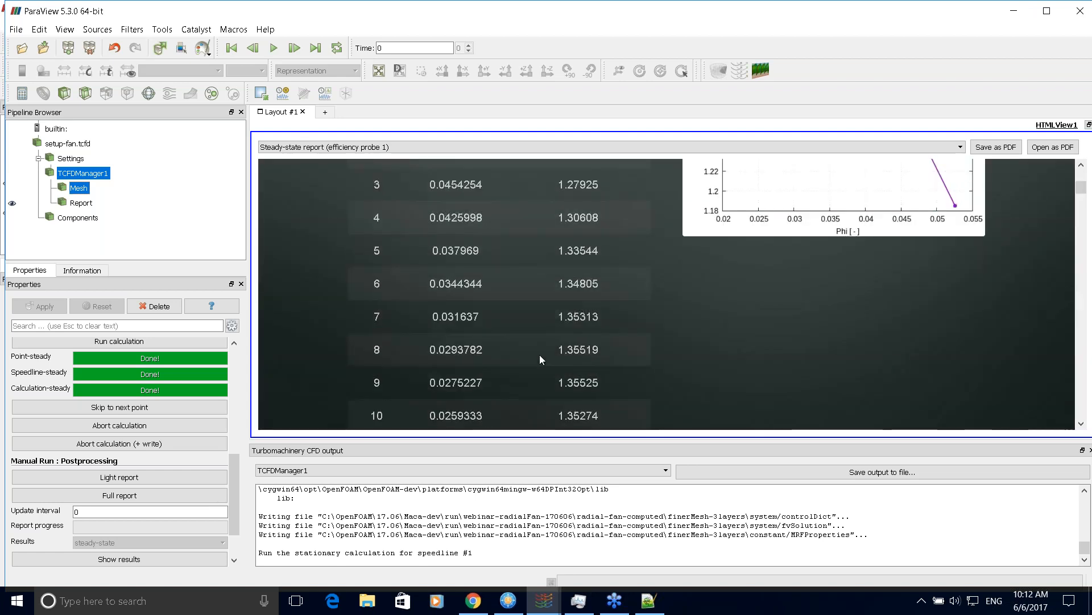
scroll(539, 359, "down", 10)
scroll(542, 359, "down", 2)
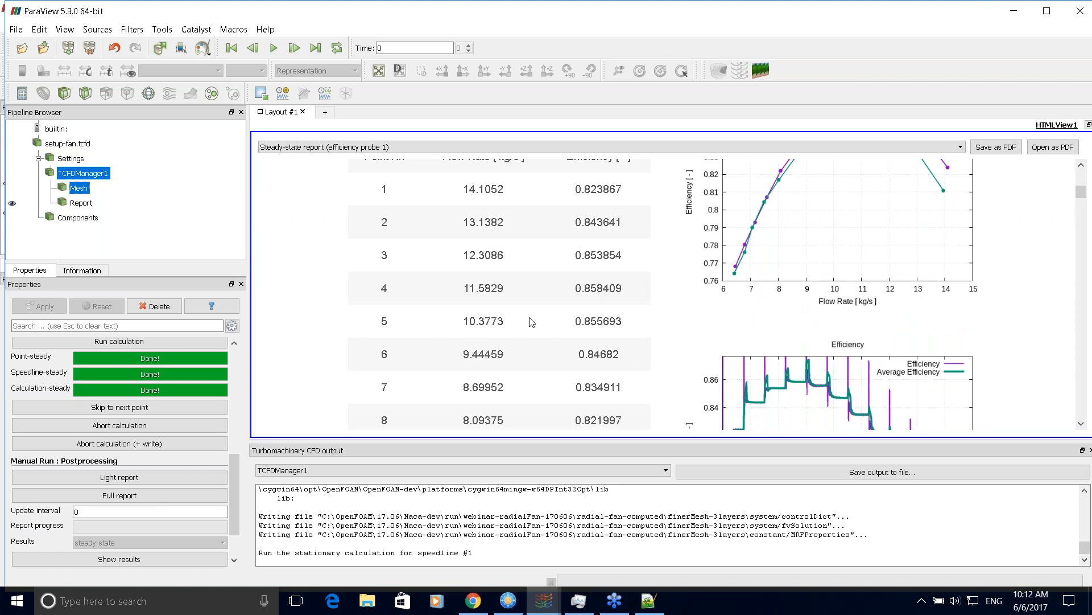
scroll(544, 325, "up", 1)
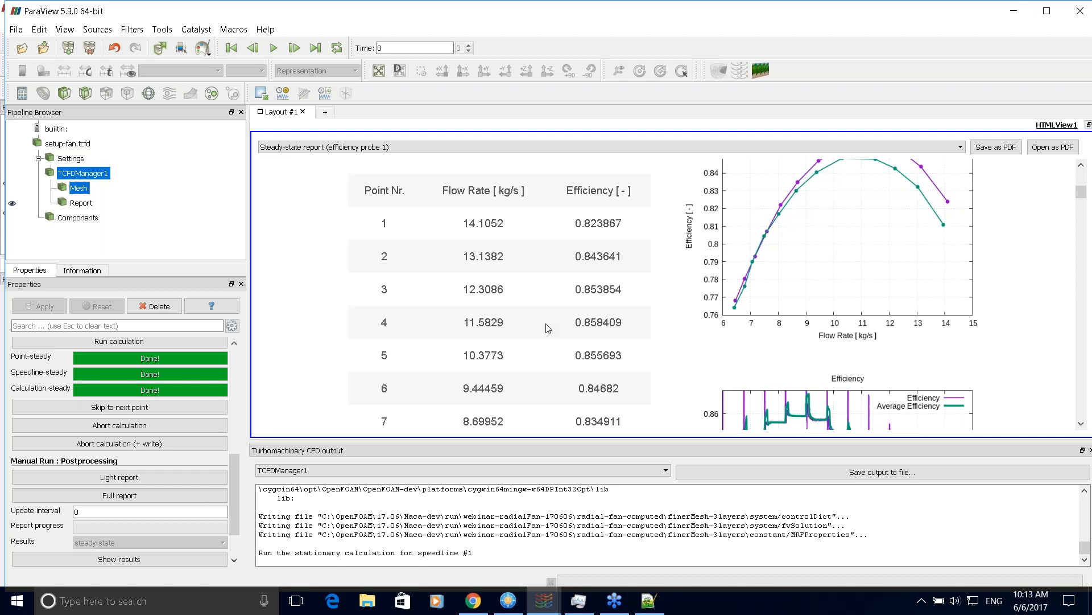
Compare the report's efficiency values by operating point with the flow rate versus efficiency curves
scroll(548, 329, "down", 1)
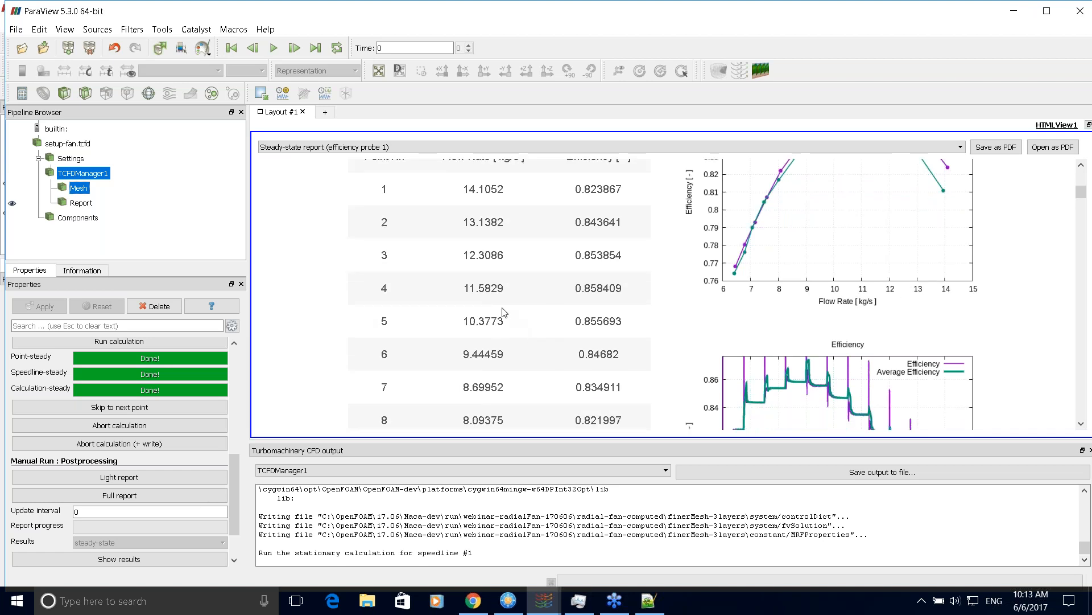
scroll(506, 314, "up", 1)
scroll(866, 290, "up", 1)
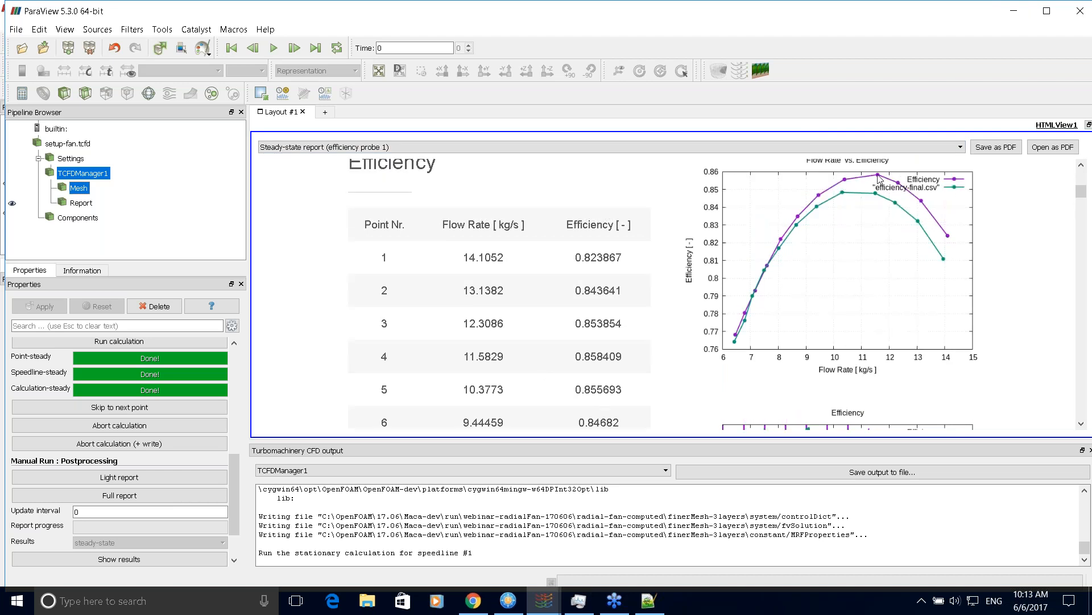
scroll(851, 187, "down", 12)
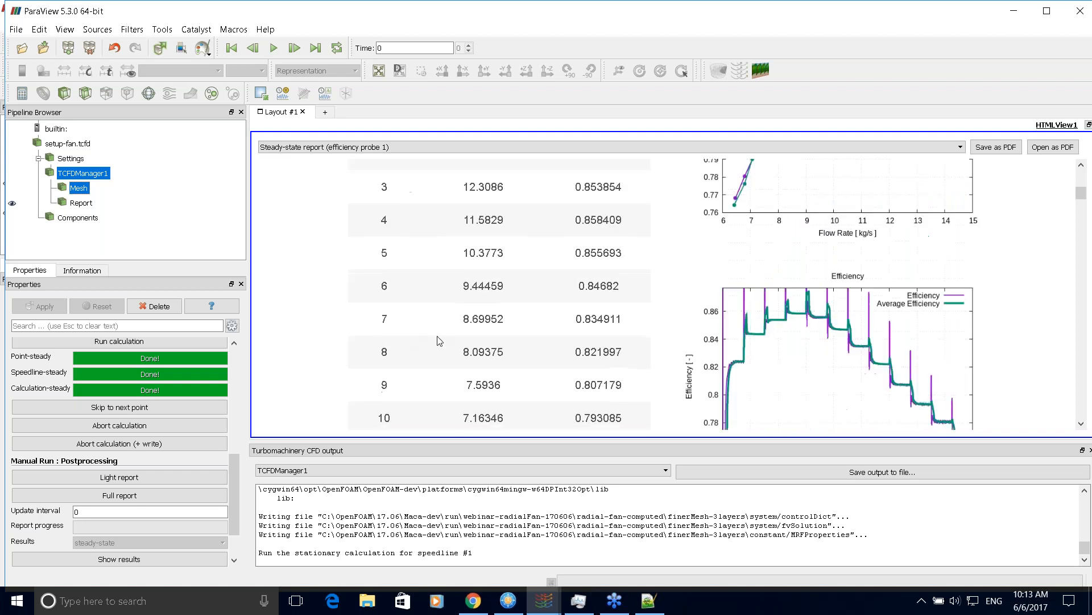
scroll(472, 329, "up", 10)
scroll(486, 324, "up", 4)
scroll(486, 324, "down", 15)
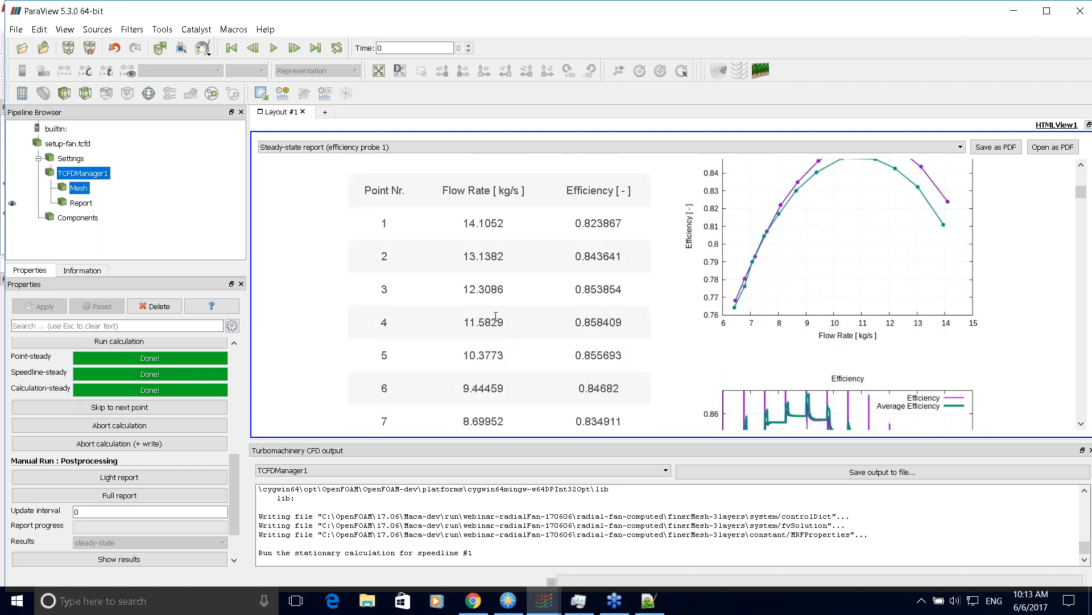
Examine the report's Total Pressure Difference table and flow rate curve, clearing the text highlight on the pressure value of point 3
scroll(514, 330, "down", 2)
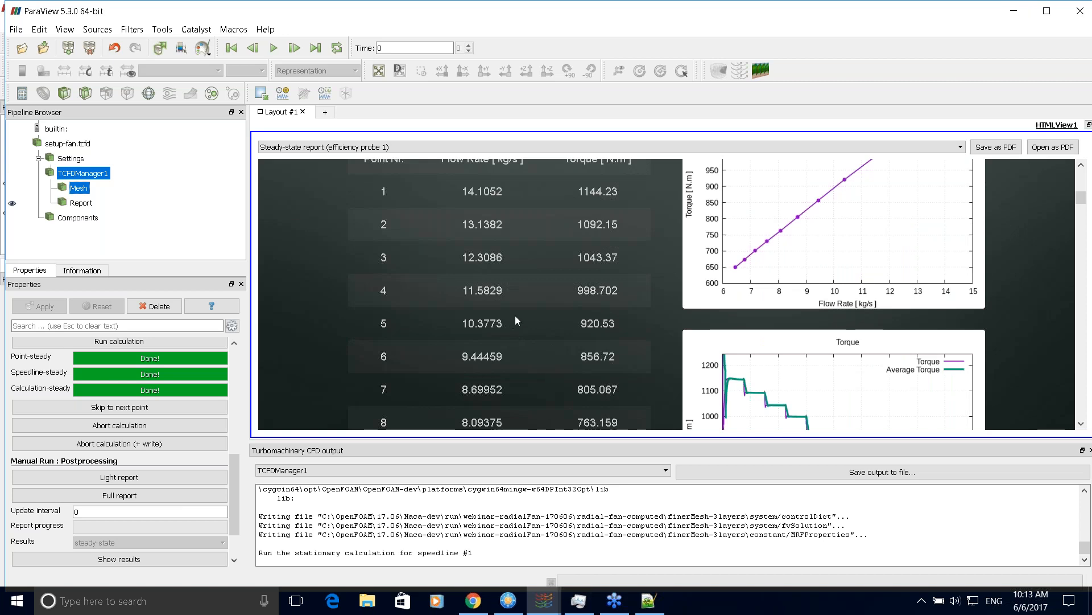
scroll(629, 303, "up", 2)
scroll(632, 307, "down", 6)
scroll(633, 310, "up", 15)
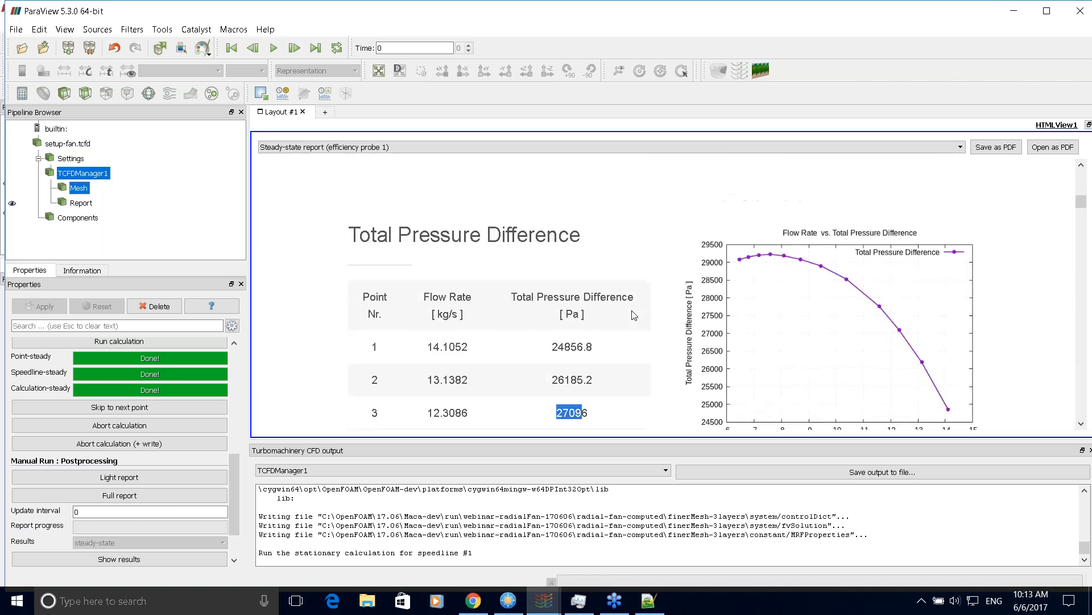
scroll(631, 319, "down", 3)
left_click(581, 294)
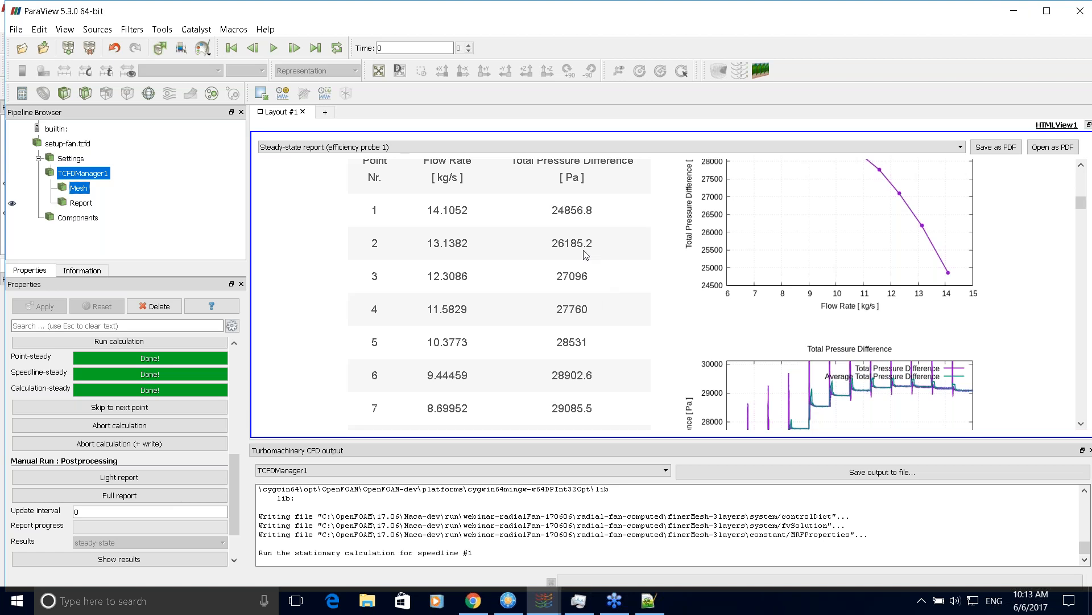
scroll(798, 297, "up", 1)
scroll(798, 296, "up", 1)
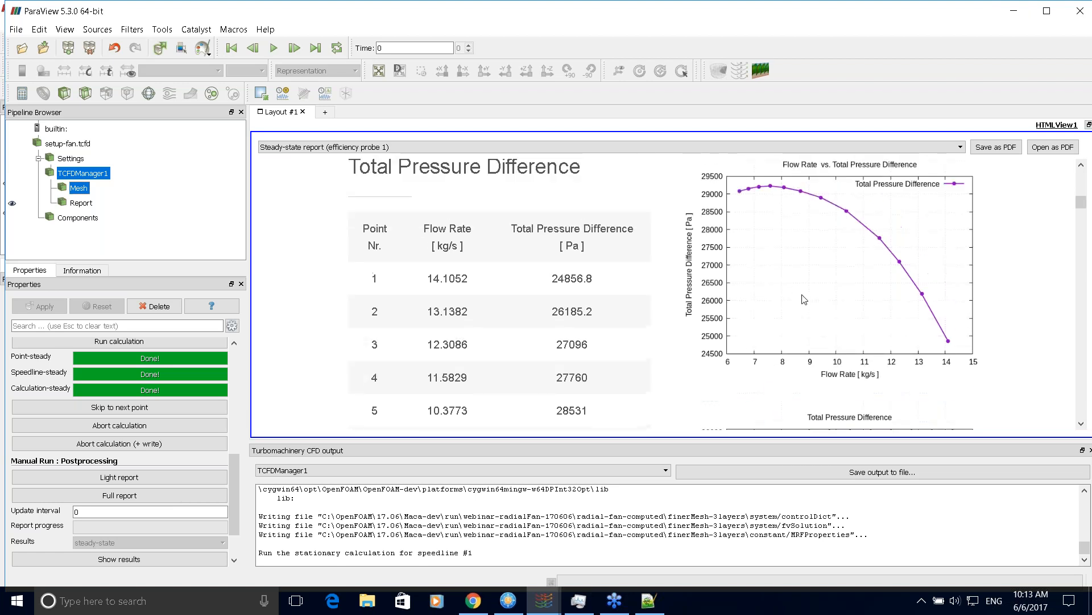
scroll(538, 308, "down", 1)
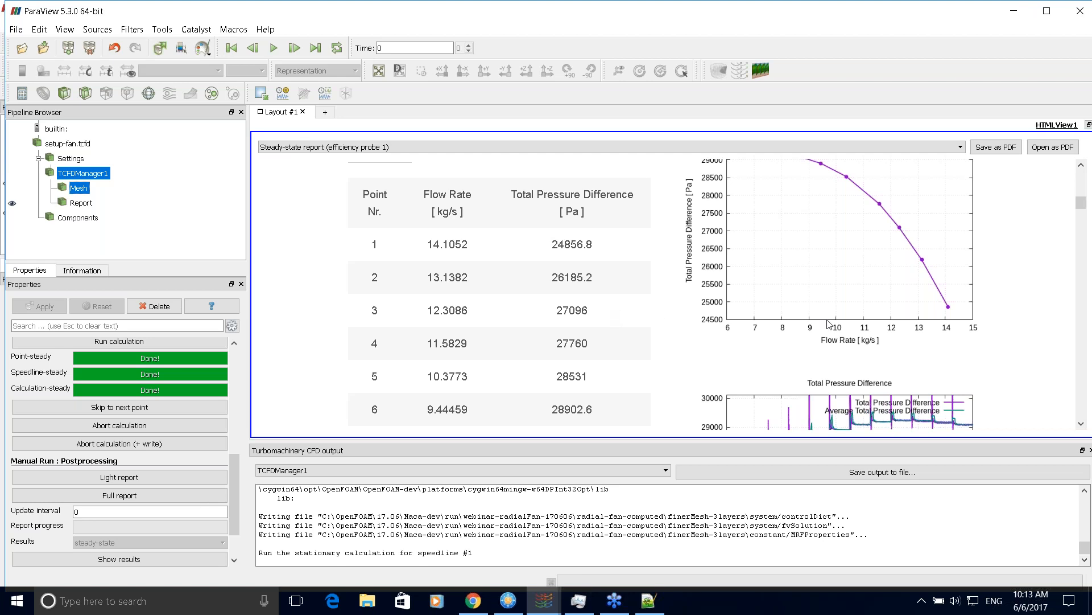
Go back through the report's torque and efficiency sections to the case summary table and residuals plot
scroll(840, 334, "up", 5)
scroll(841, 334, "up", 20)
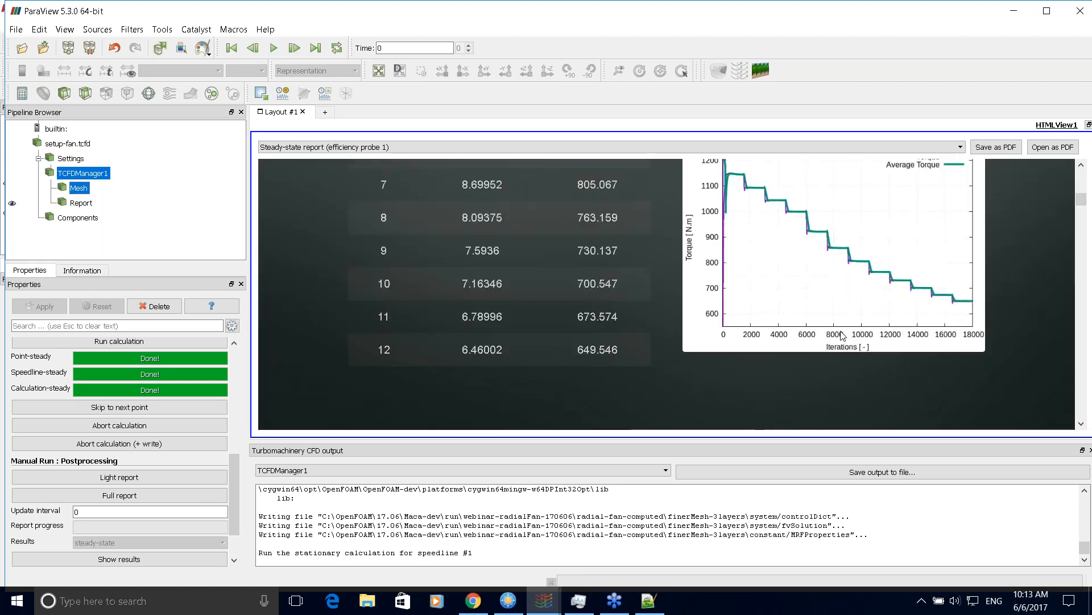
scroll(846, 338, "up", 8)
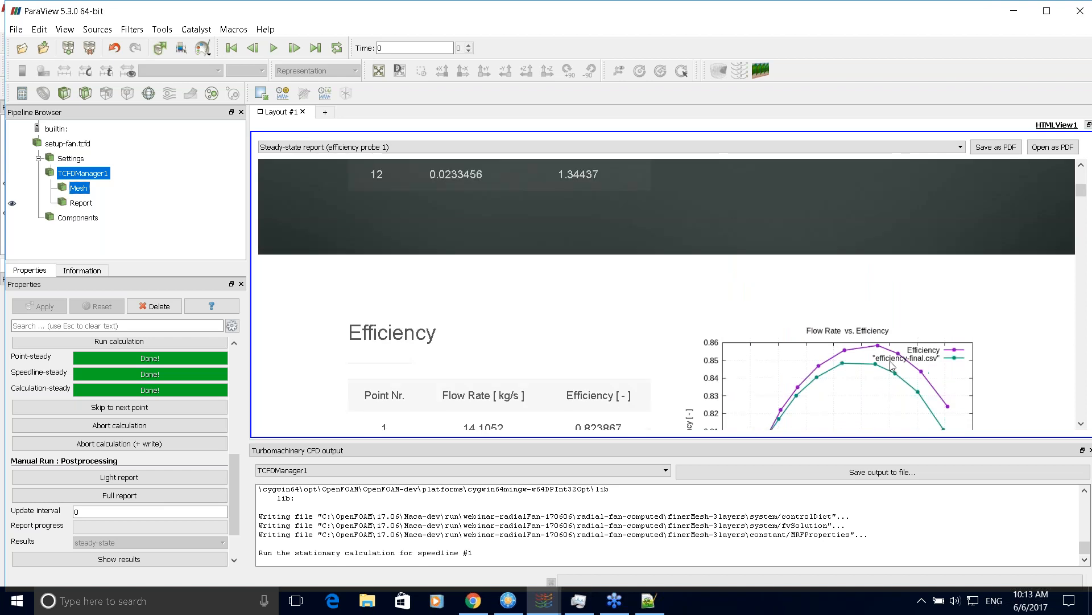
scroll(891, 364, "up", 20)
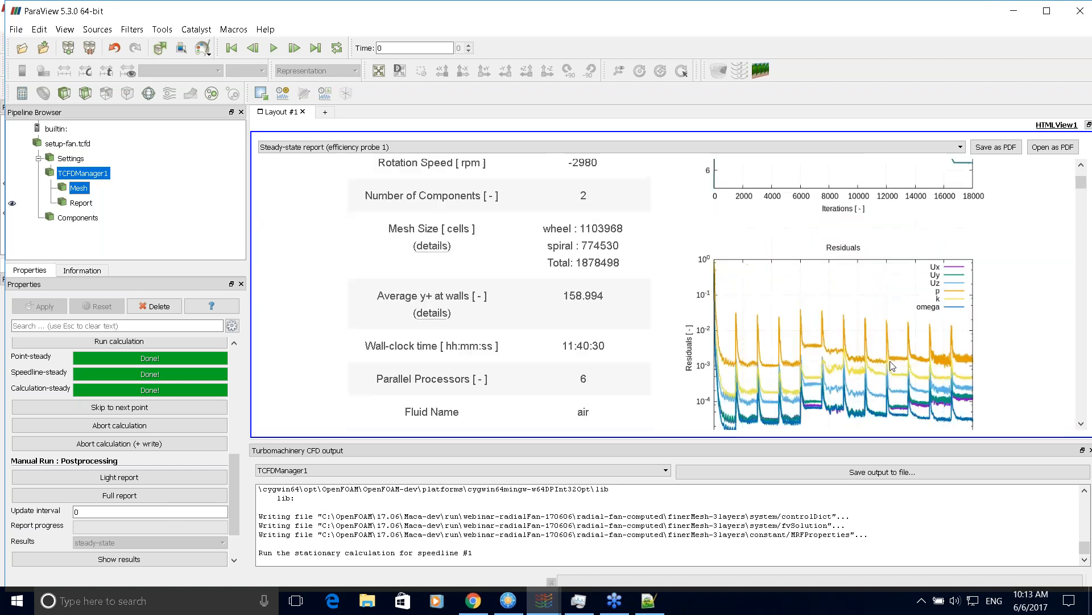
scroll(891, 365, "up", 3)
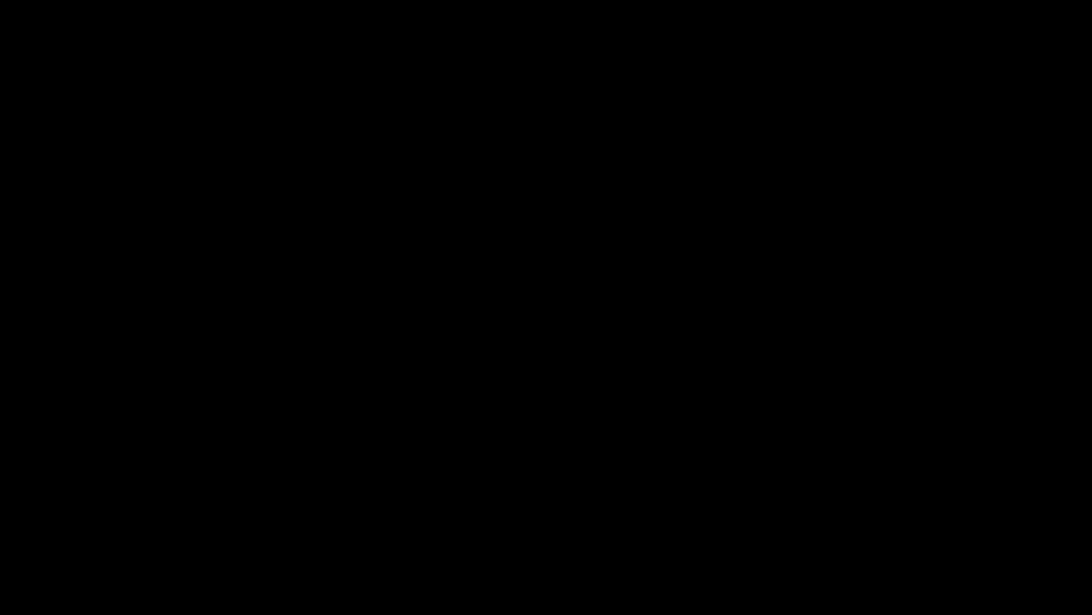